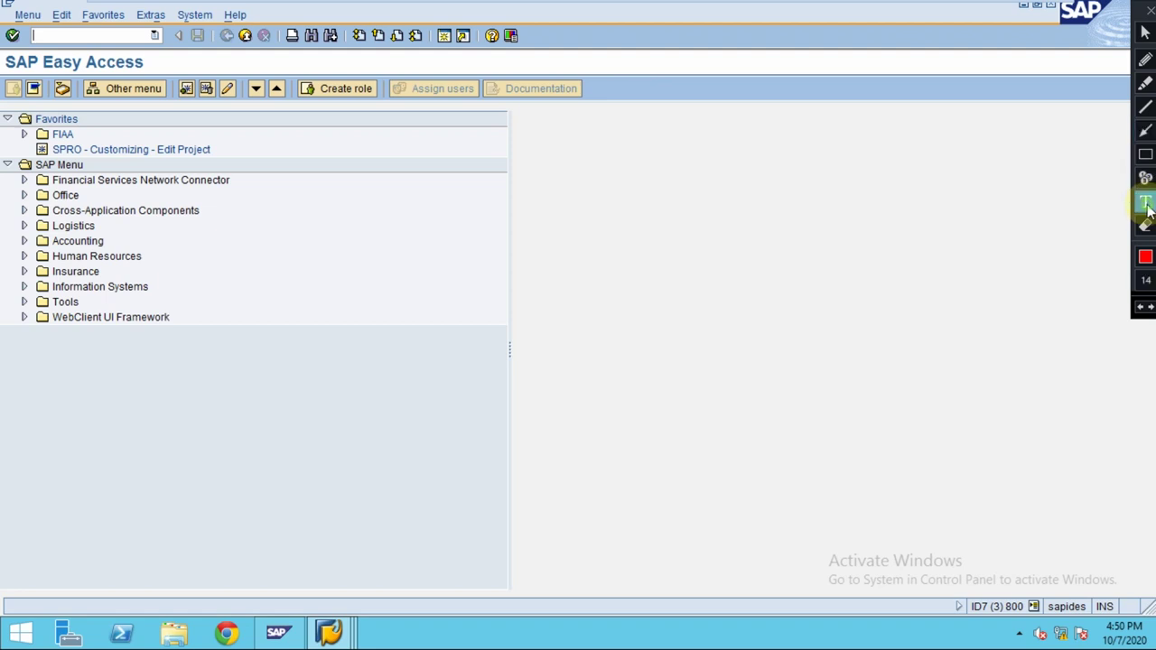
# Add the on-screen text annotation "FI-Accounts Receivable" in the empty area beside the menu tree.
pyautogui.click(491, 187)
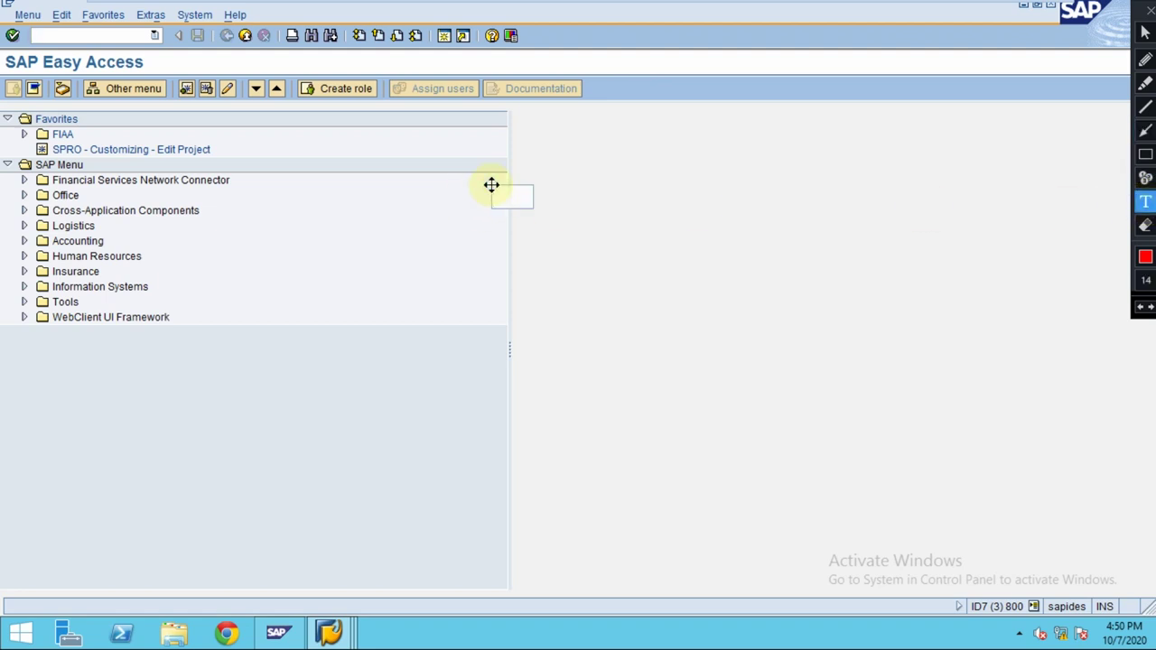
pyautogui.write('FI-Account')
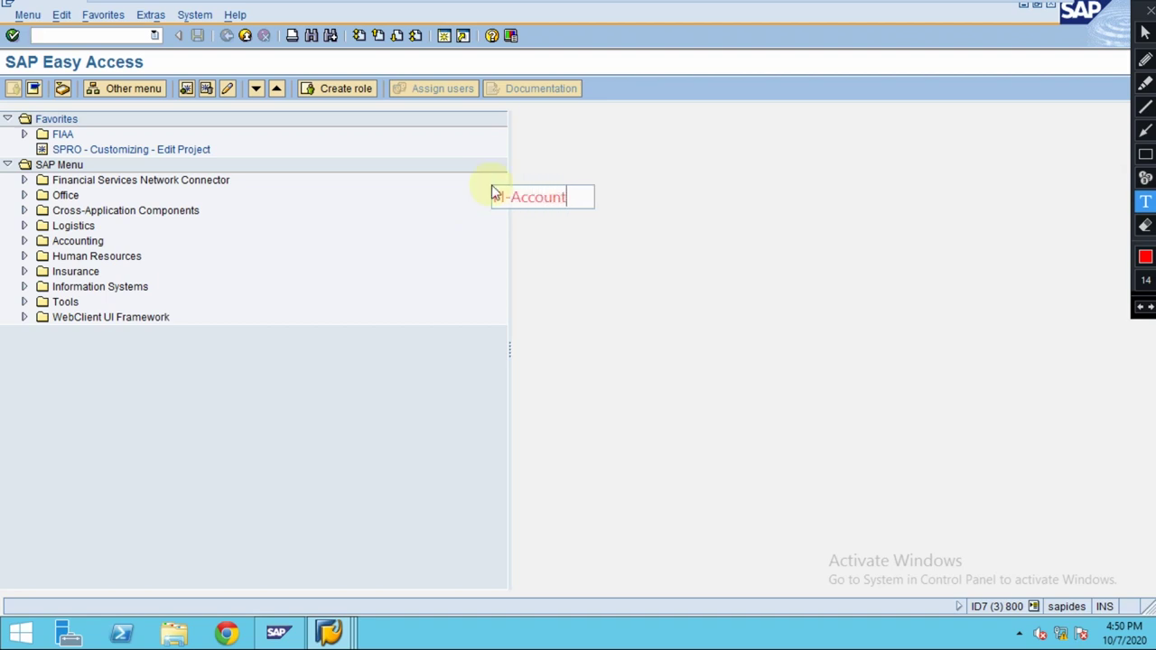
pyautogui.write('s Rec')
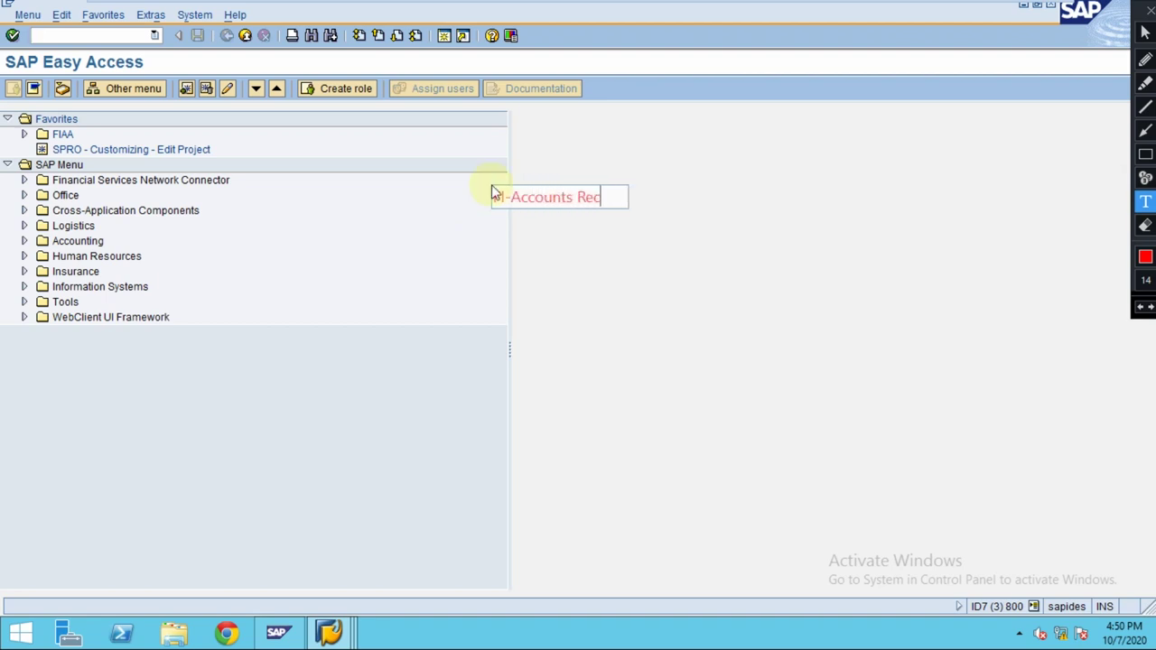
pyautogui.write('eivable')
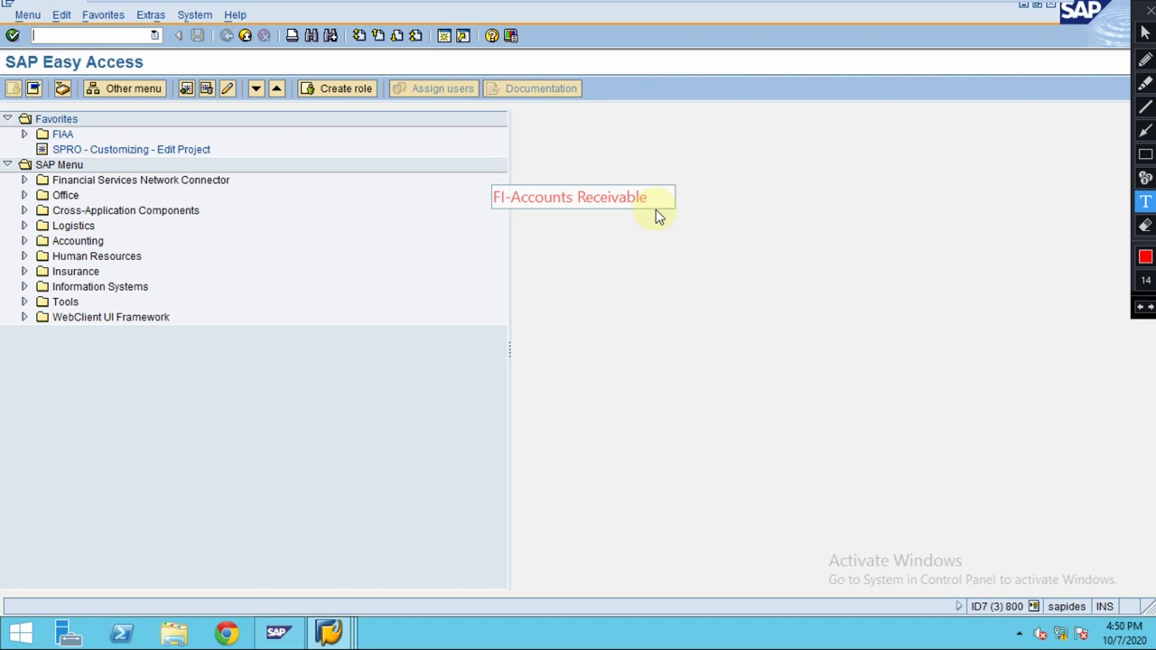
pyautogui.click(637, 273)
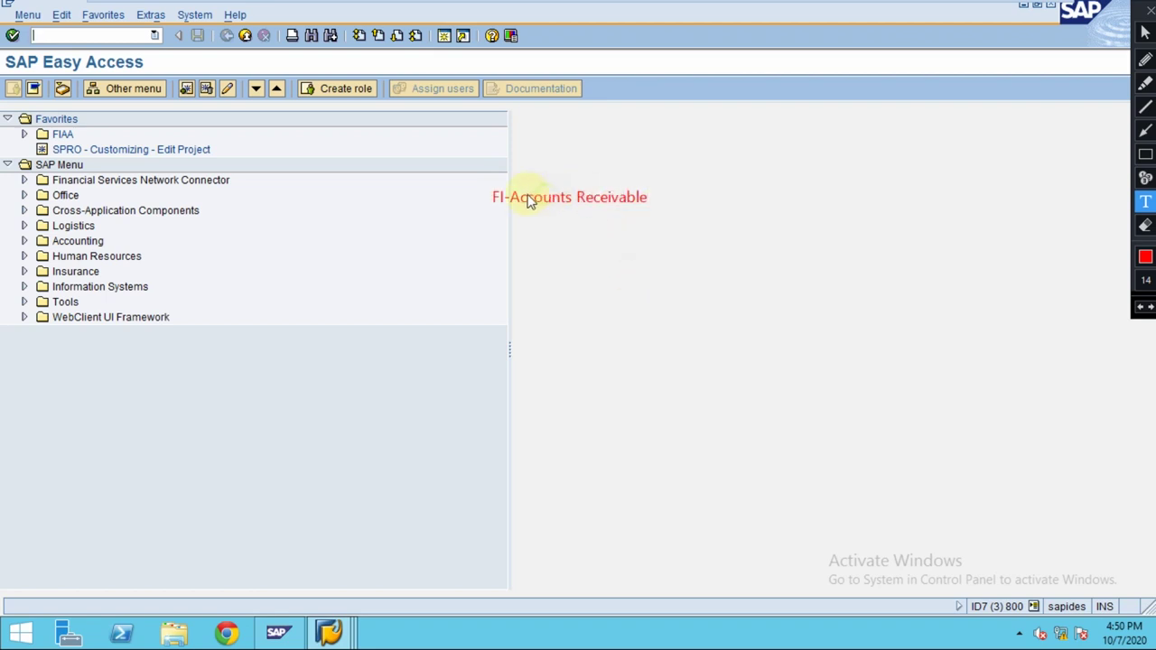
# Start a dashed list annotation below the Accounts Receivable heading with the entry "- Master Data".
pyautogui.click(468, 233)
pyautogui.moveTo(491, 235)
pyautogui.mouseDown()
pyautogui.moveTo(644, 230)
pyautogui.moveTo(695, 214)
pyautogui.moveTo(561, 221)
pyautogui.mouseUp()
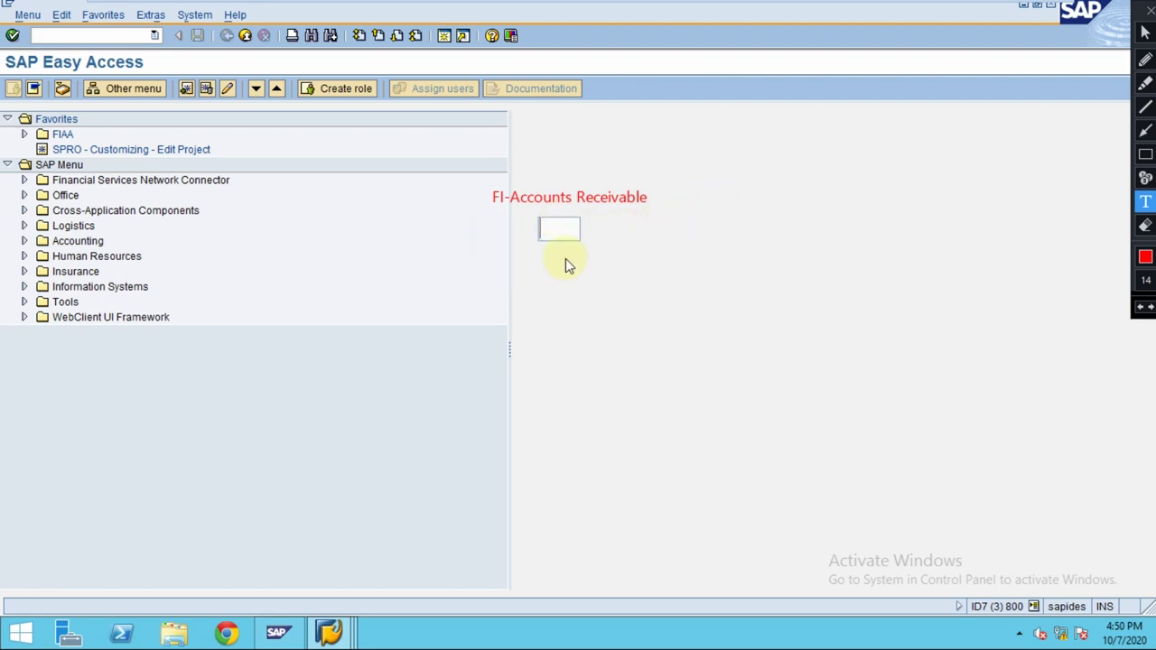
pyautogui.write('Master Data')
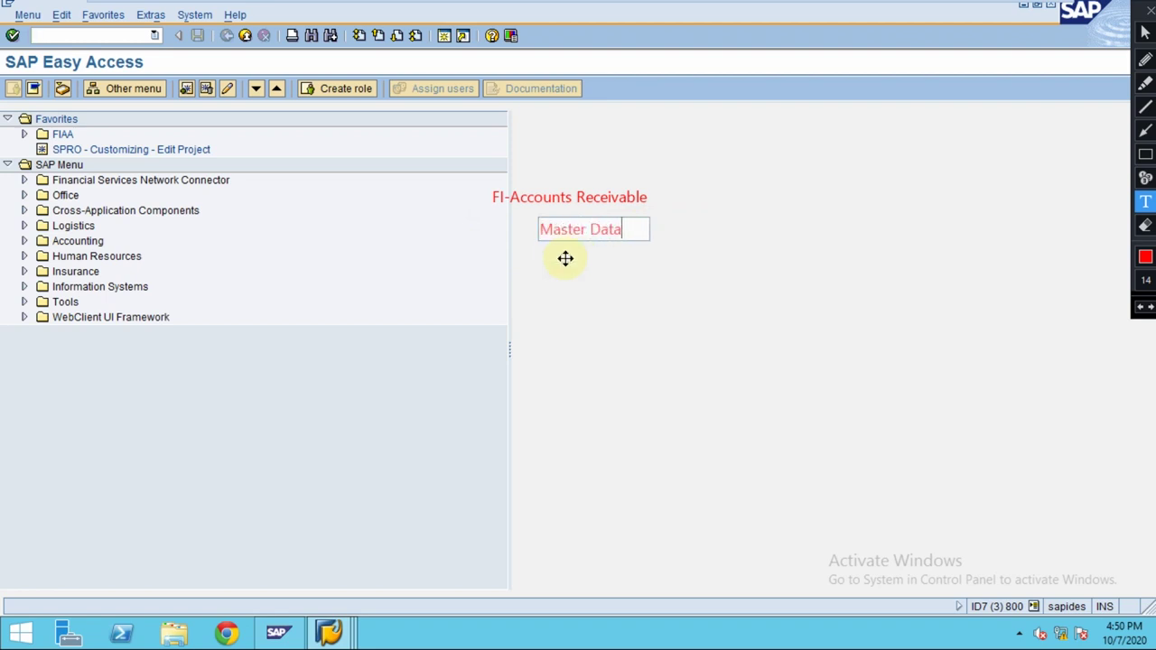
pyautogui.press('Return')
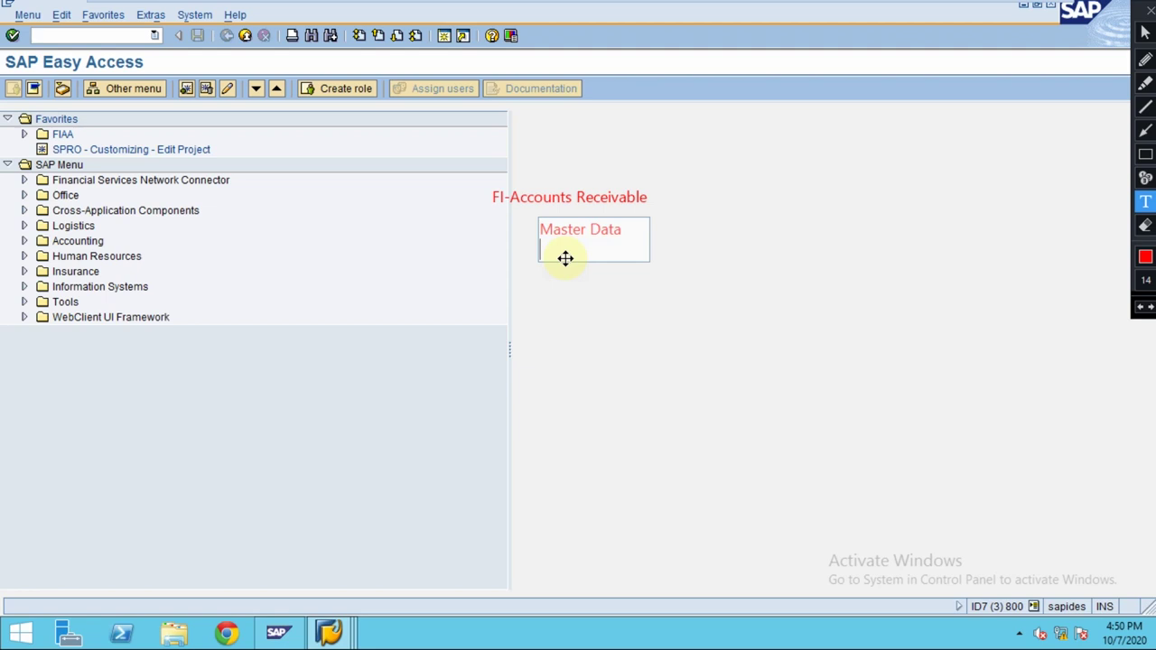
pyautogui.press('Up')
pyautogui.write('-')
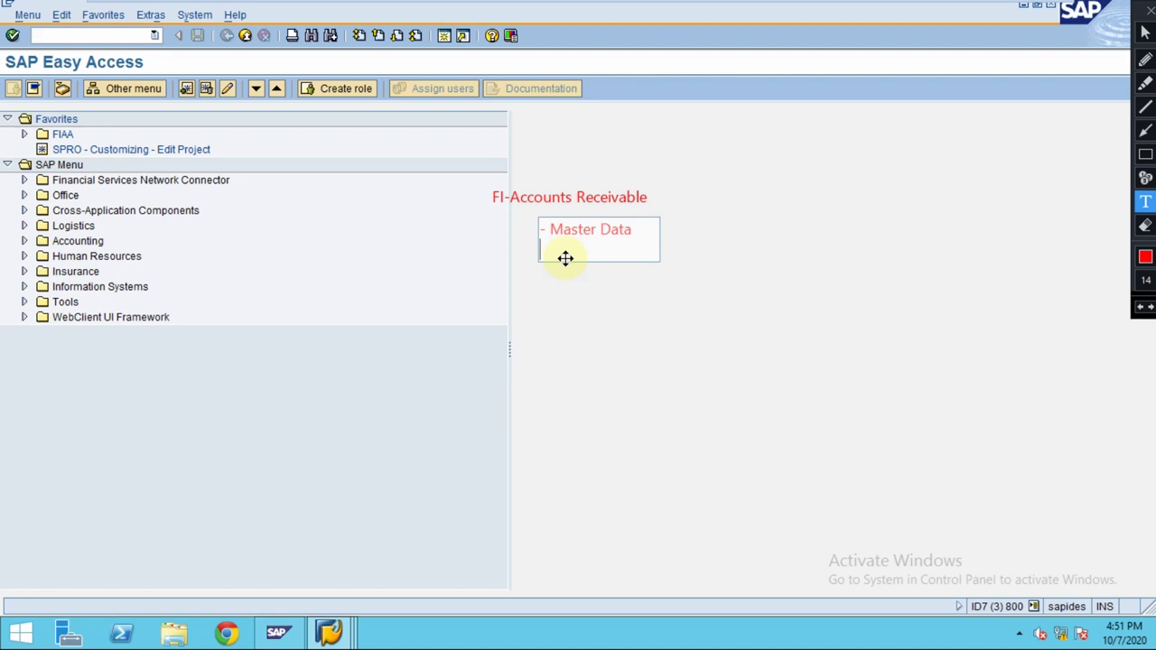
# Complete the list annotation with the entries "- Business Transactions", "- Reporting" and "- Account Statements".
pyautogui.write('- Business Transactions')
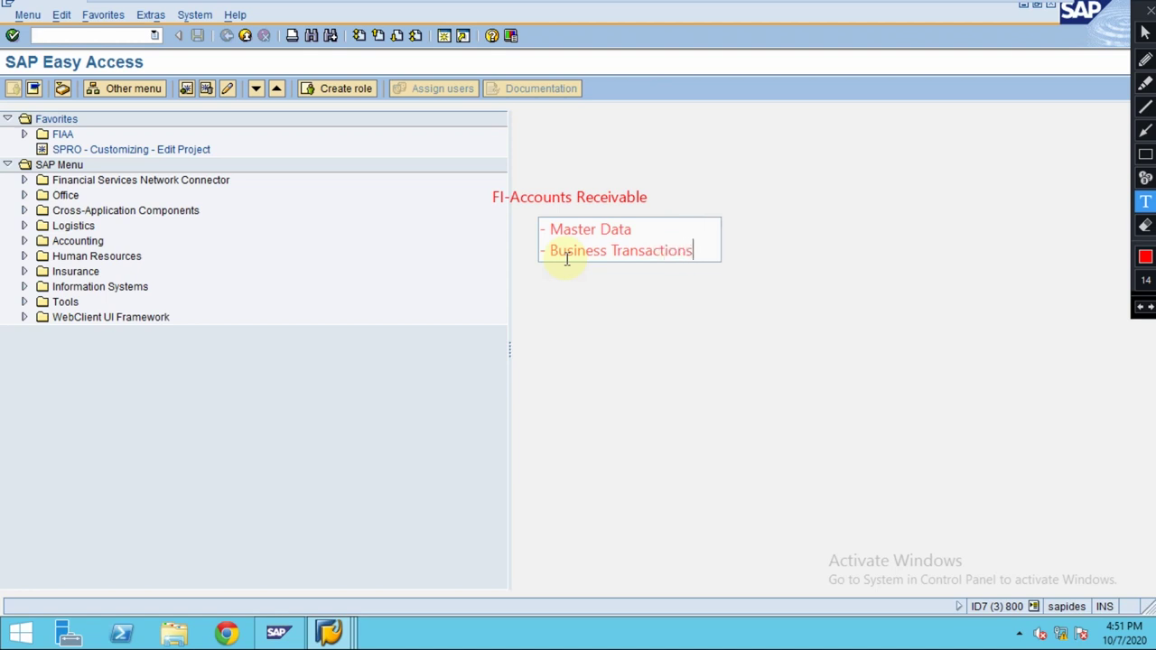
pyautogui.press('Return')
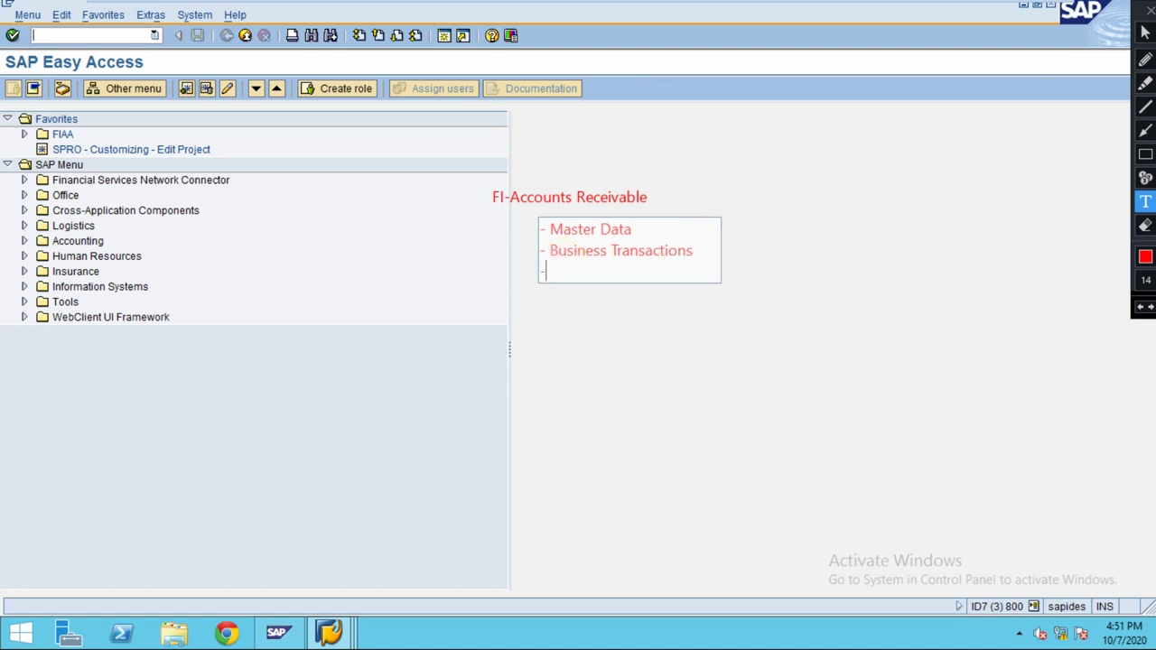
pyautogui.write('- Reporting')
pyautogui.press('Return')
pyautogui.write('- ')
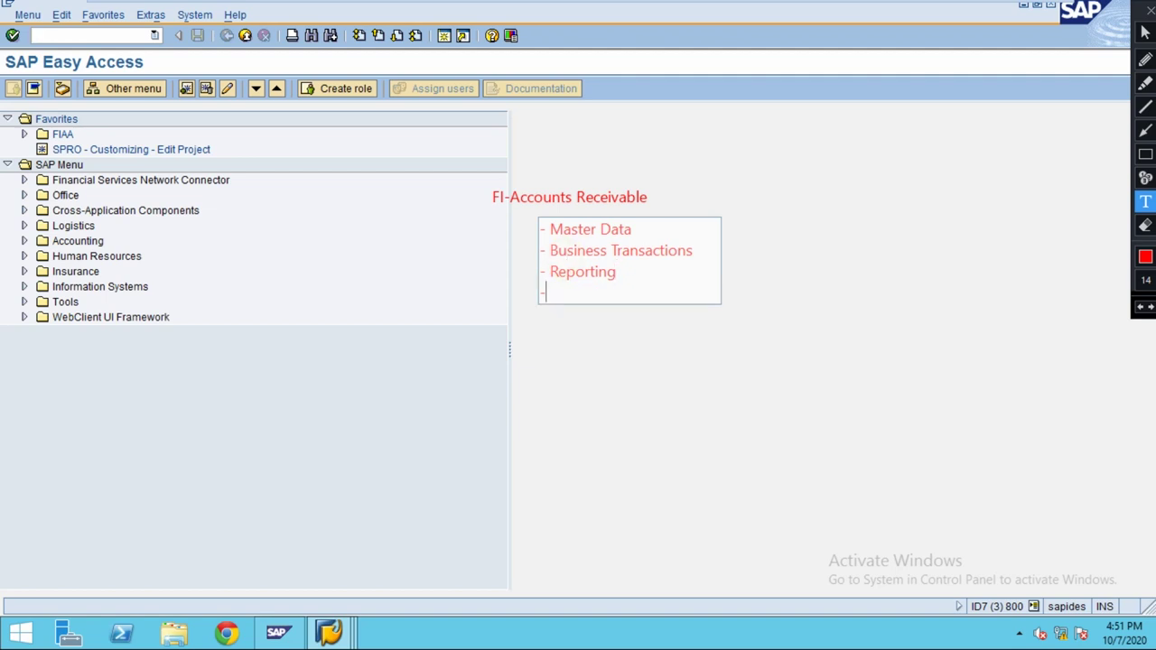
pyautogui.write('Account Statements')
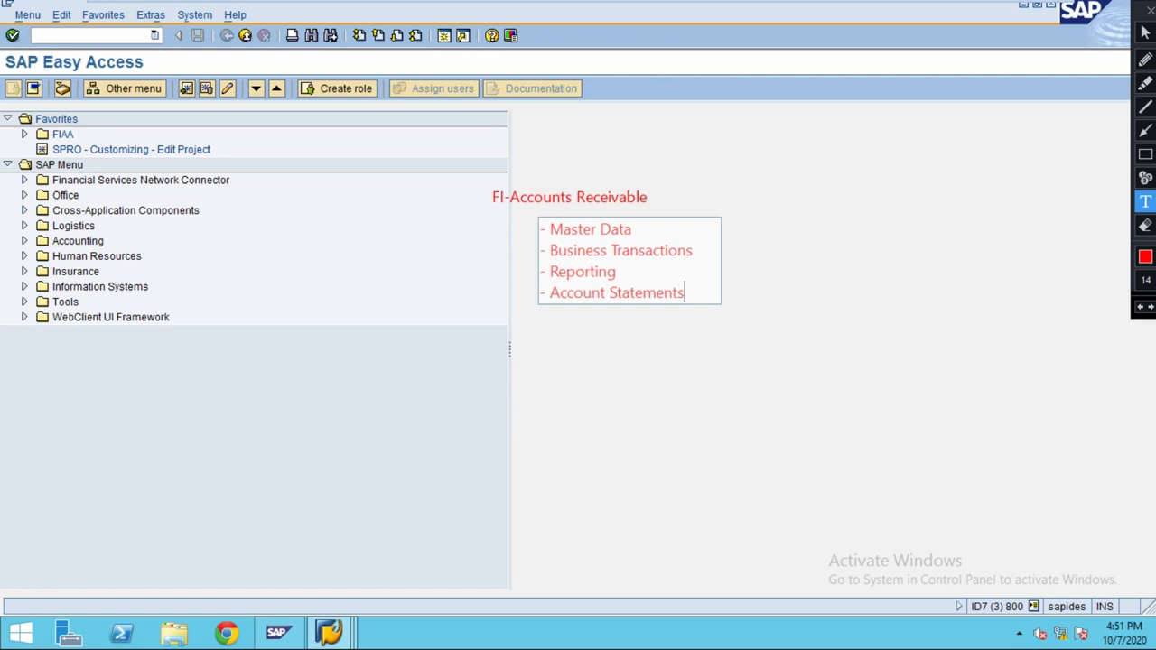
pyautogui.click(577, 374)
pyautogui.click(571, 265)
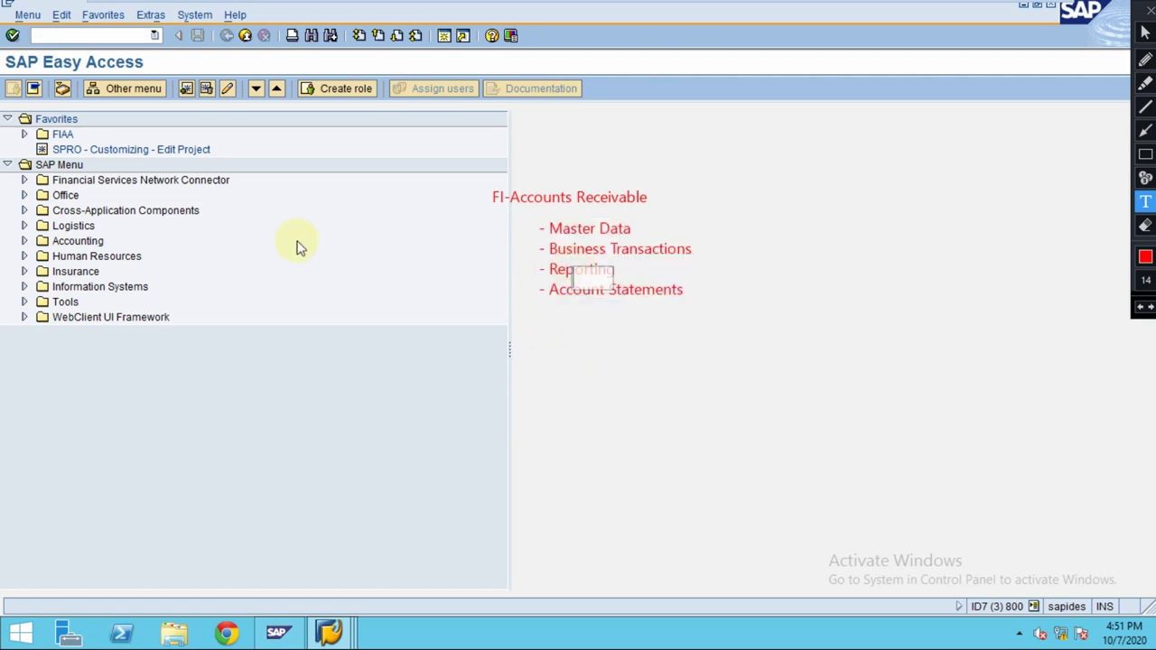
pyautogui.click(119, 146)
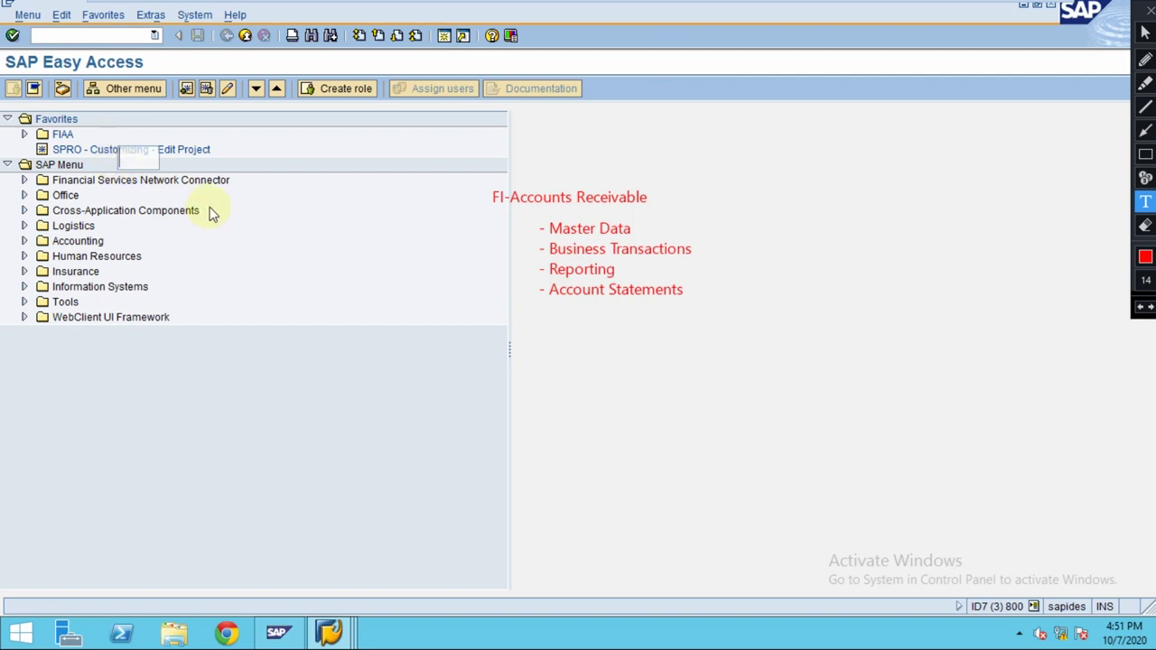
pyautogui.click(228, 233)
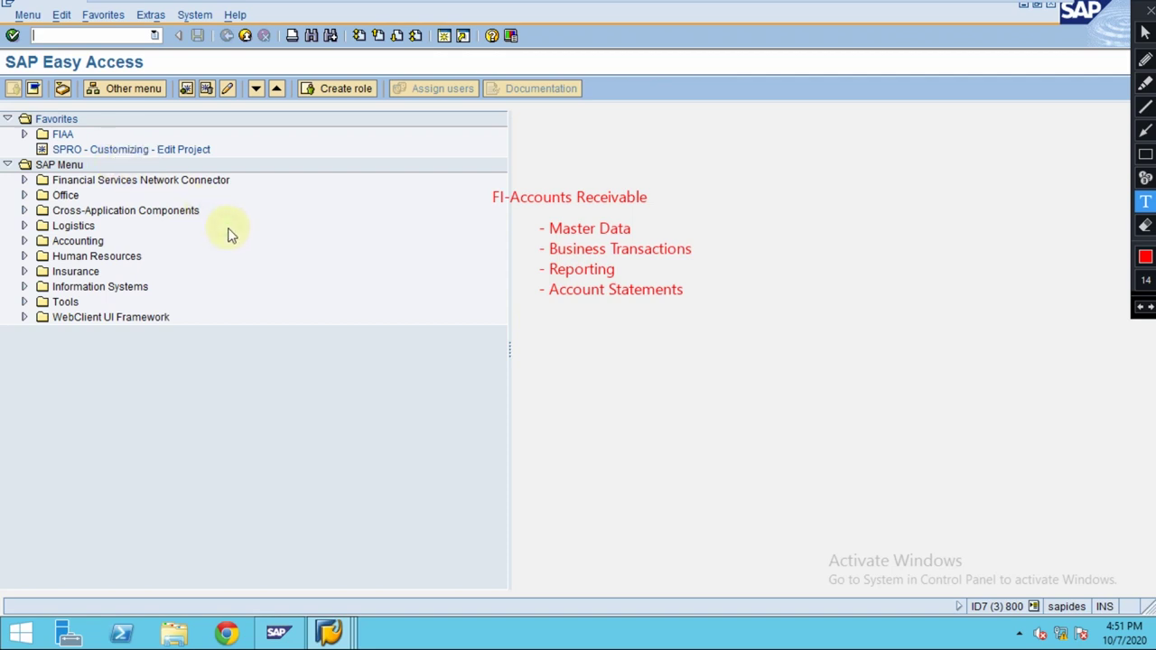
# Open SPRO - Customizing from the favorites and display the SAP Reference IMG.
pyautogui.doubleClick(111, 151)
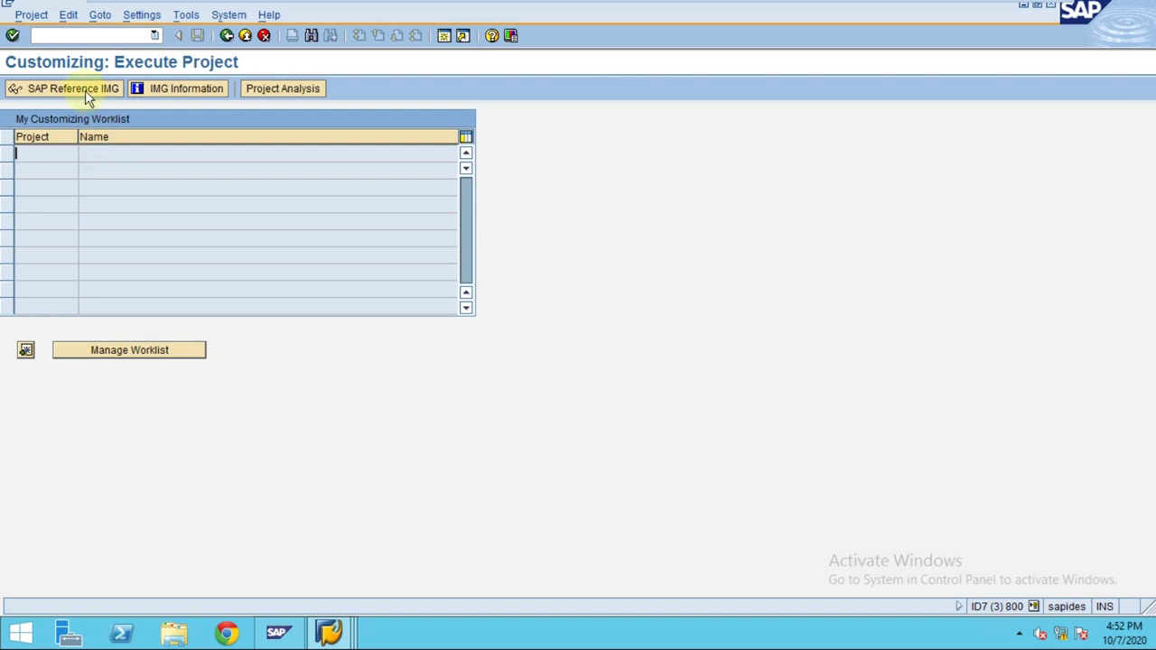
pyautogui.click(83, 88)
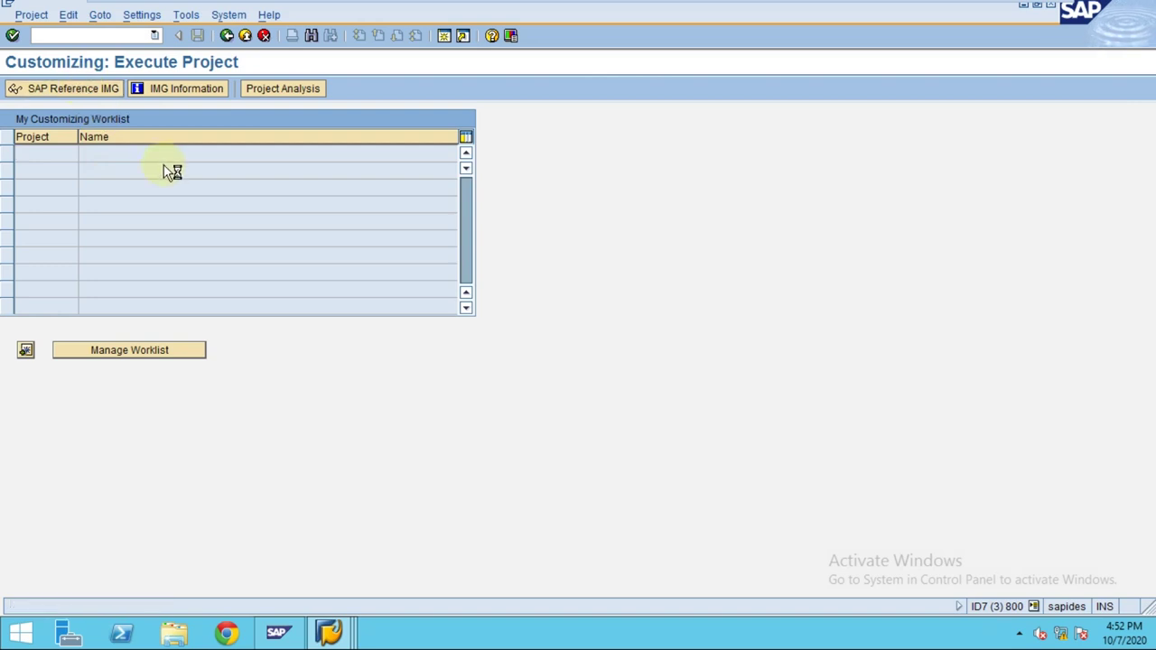
pyautogui.click(127, 243)
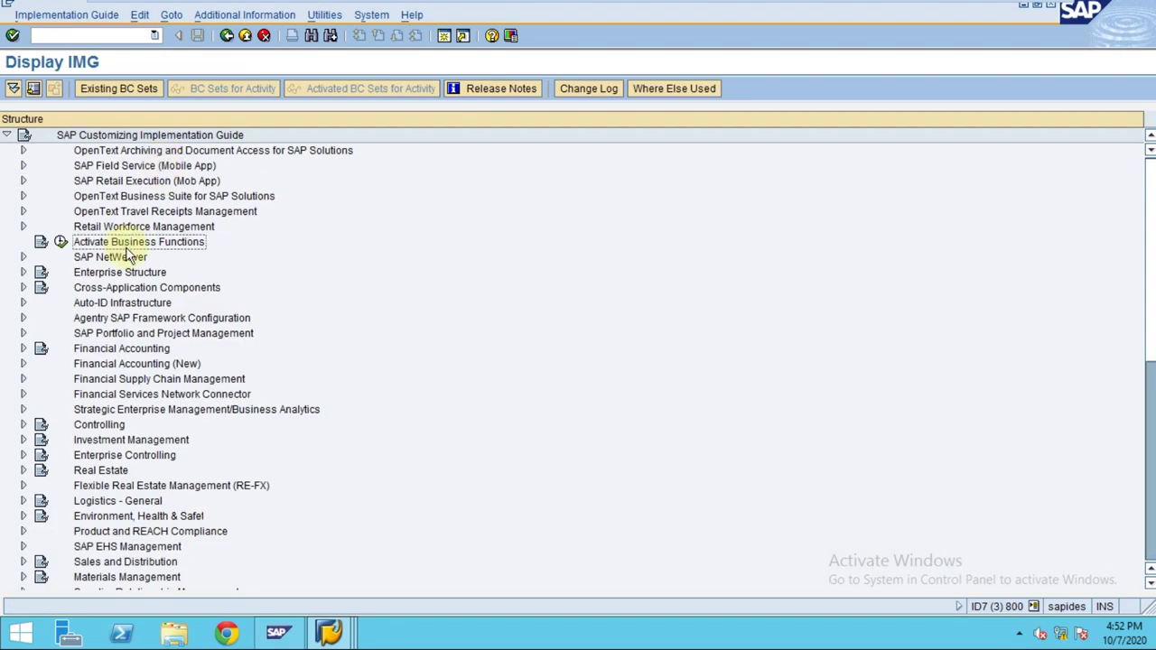
pyautogui.click(89, 274)
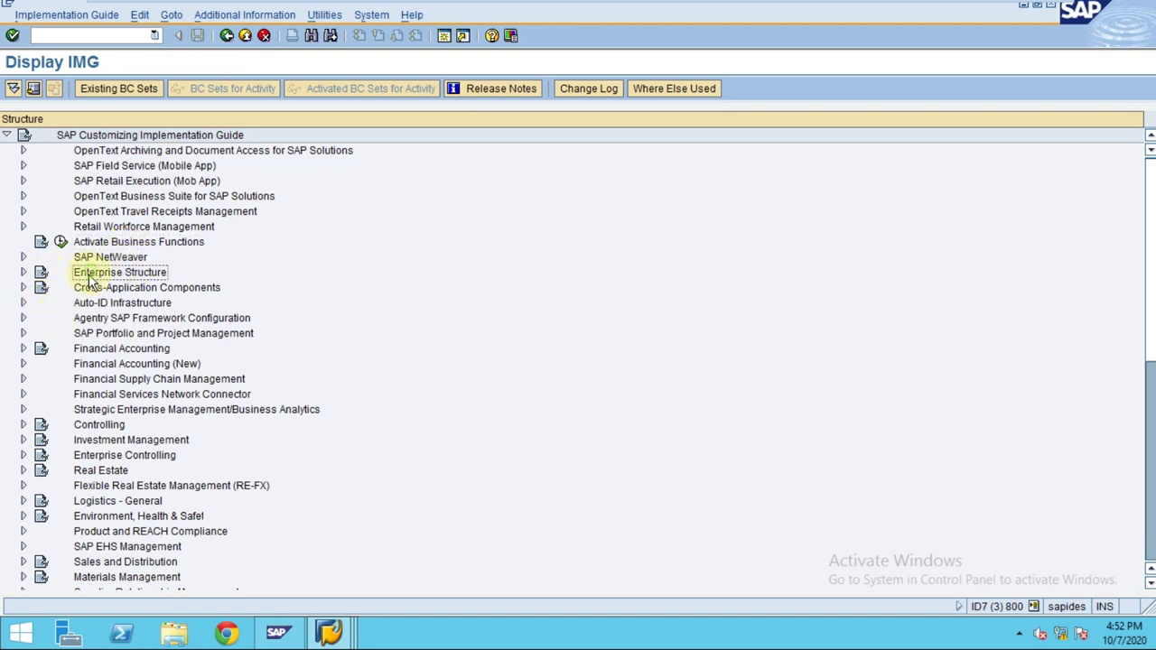
# Expand Financial Accounting > Accounts Receivable and Accounts Payable > Customer Accounts > Master Data > Preparations for Creating Customer Master Data in the IMG.
pyautogui.click(20, 350)
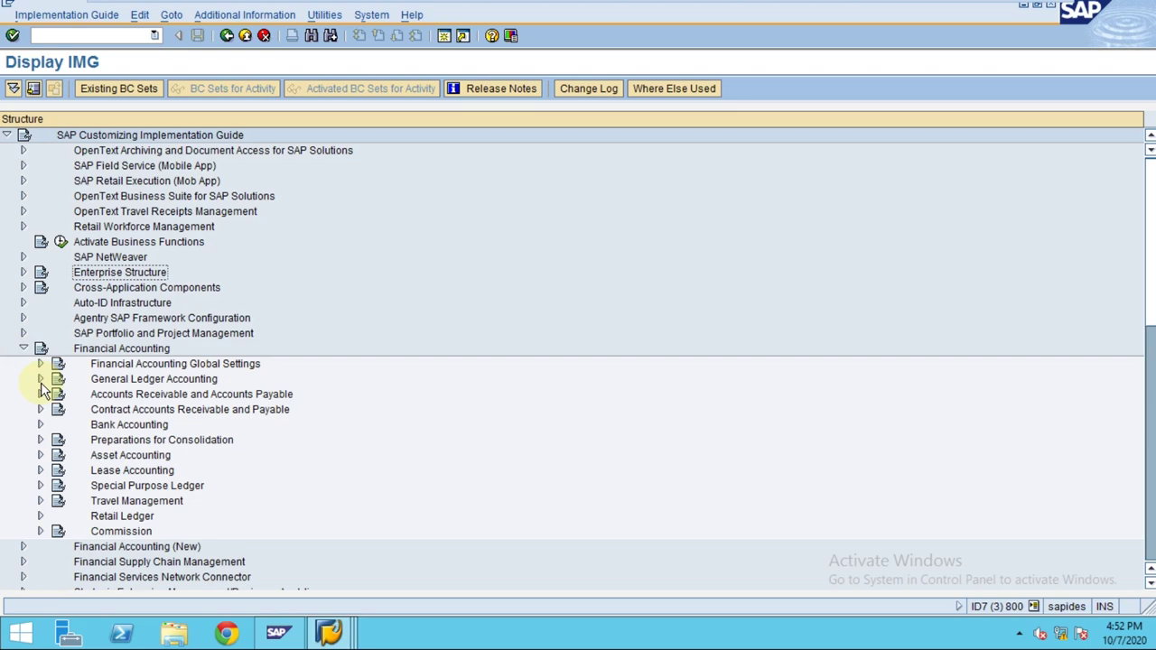
pyautogui.click(40, 394)
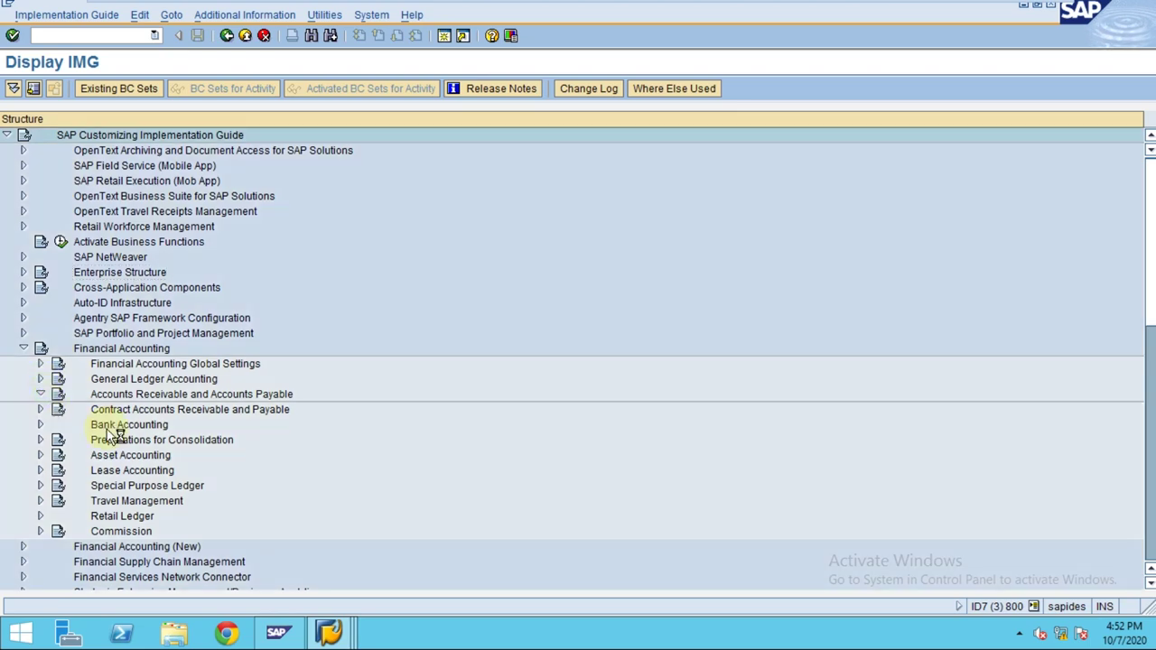
pyautogui.scroll(-2, 68, 416)
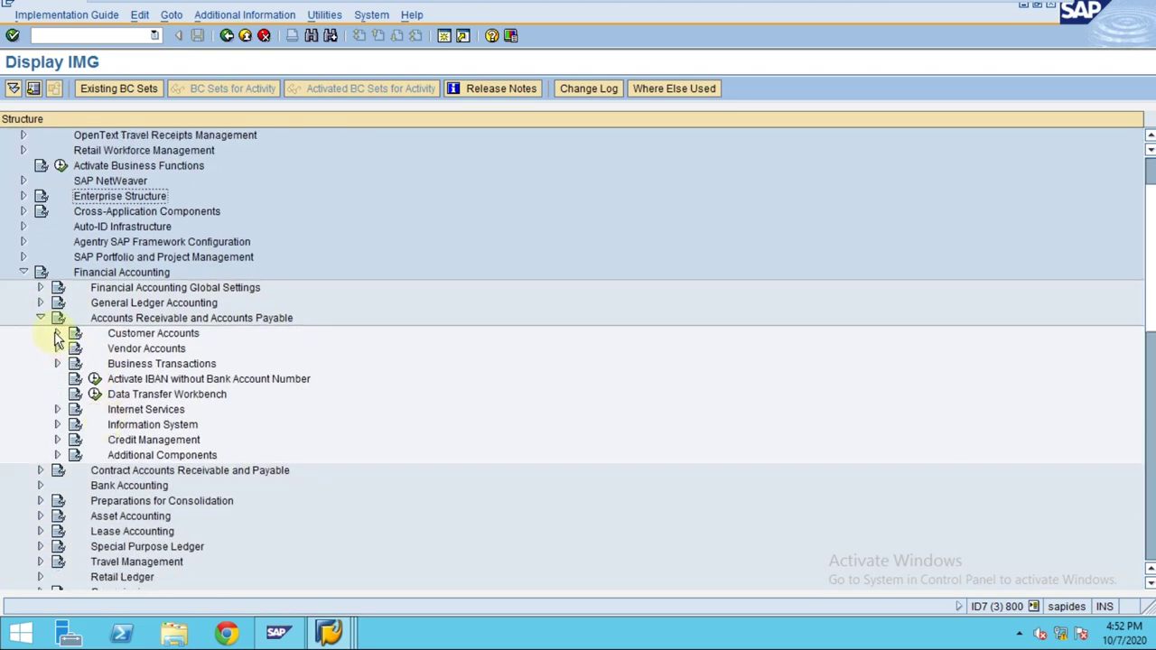
pyautogui.click(57, 333)
pyautogui.click(74, 349)
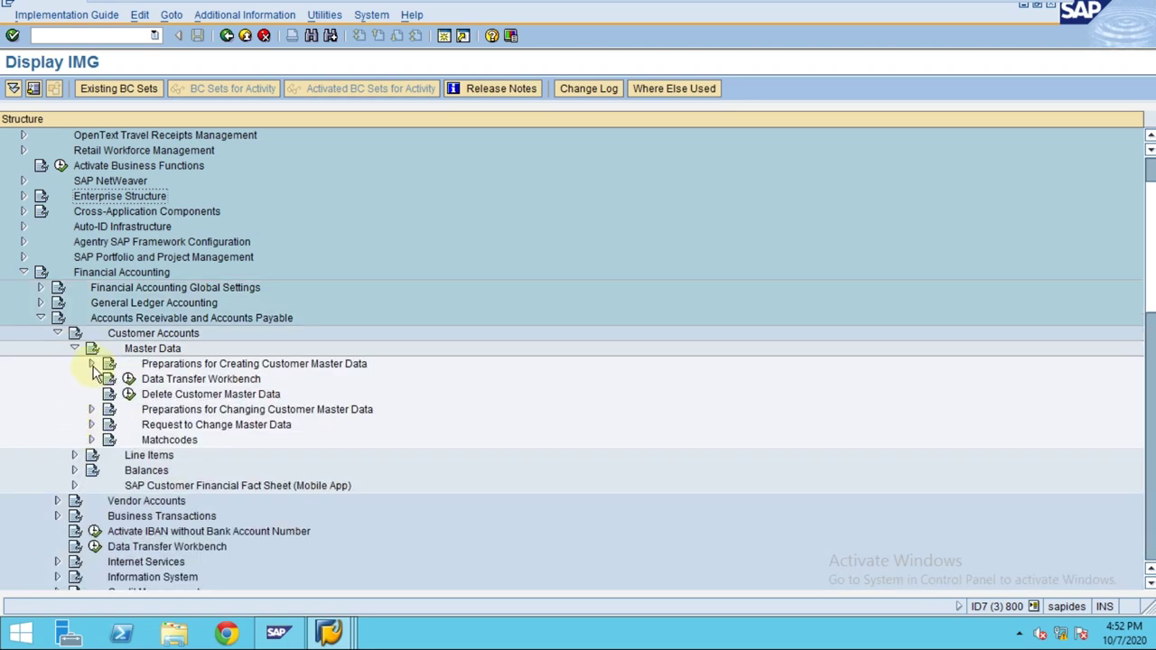
pyautogui.click(91, 364)
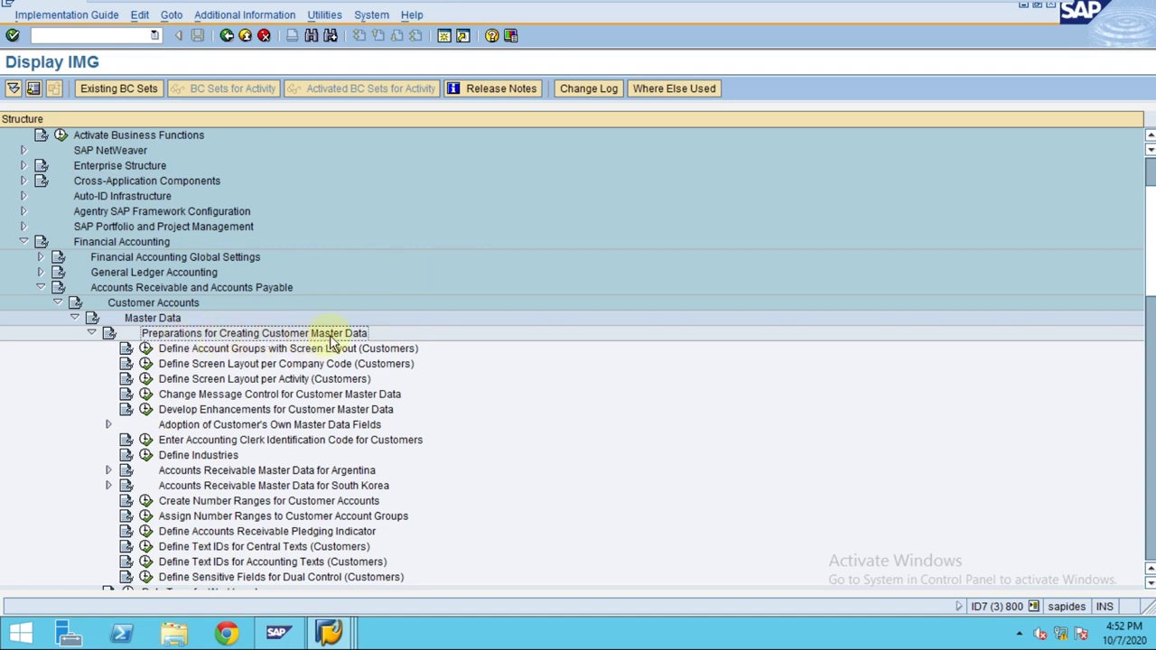
# Execute Define Account Groups with Screen Layout (Customers) and look through the existing customer account groups.
pyautogui.click(154, 352)
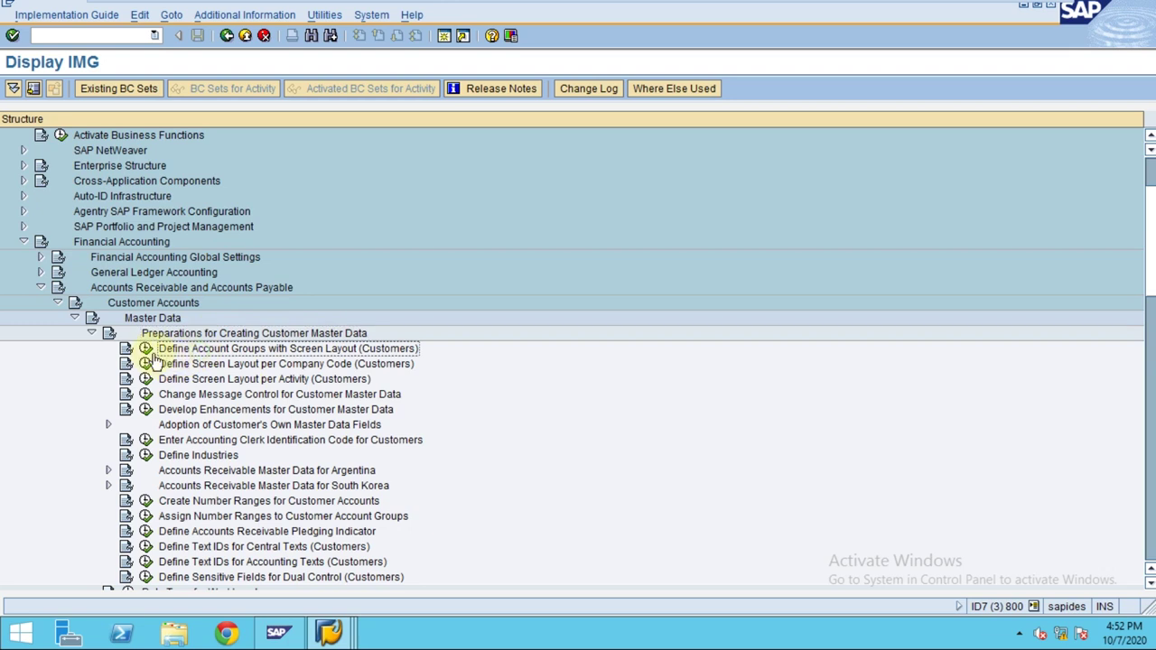
pyautogui.click(149, 351)
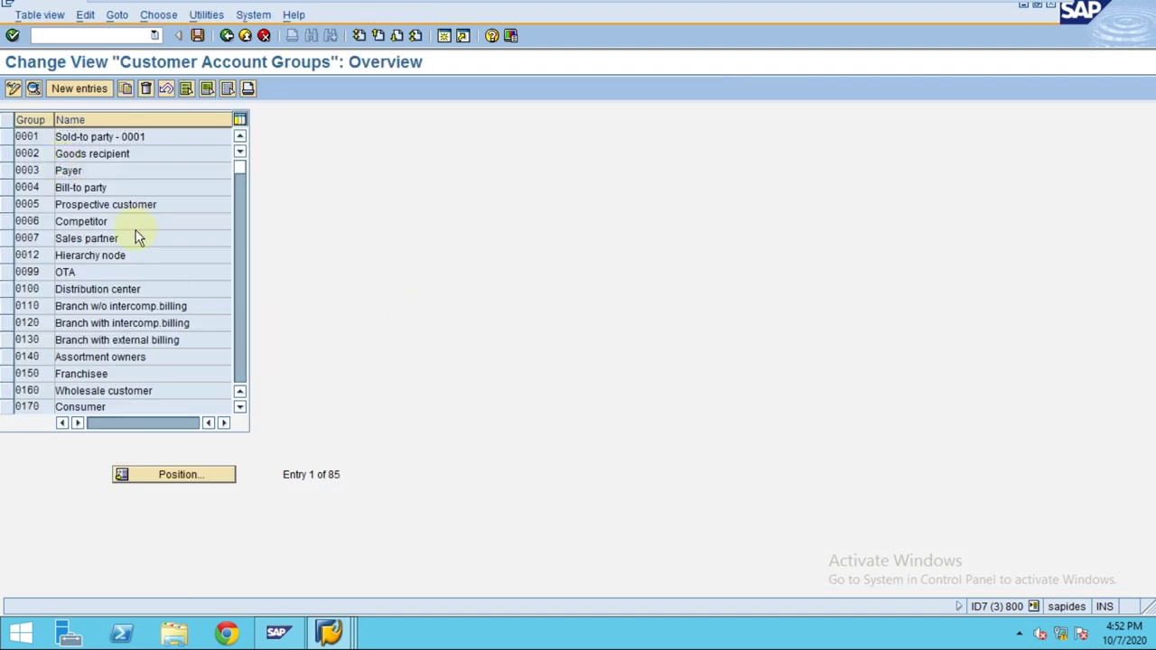
pyautogui.scroll(-14, 138, 237)
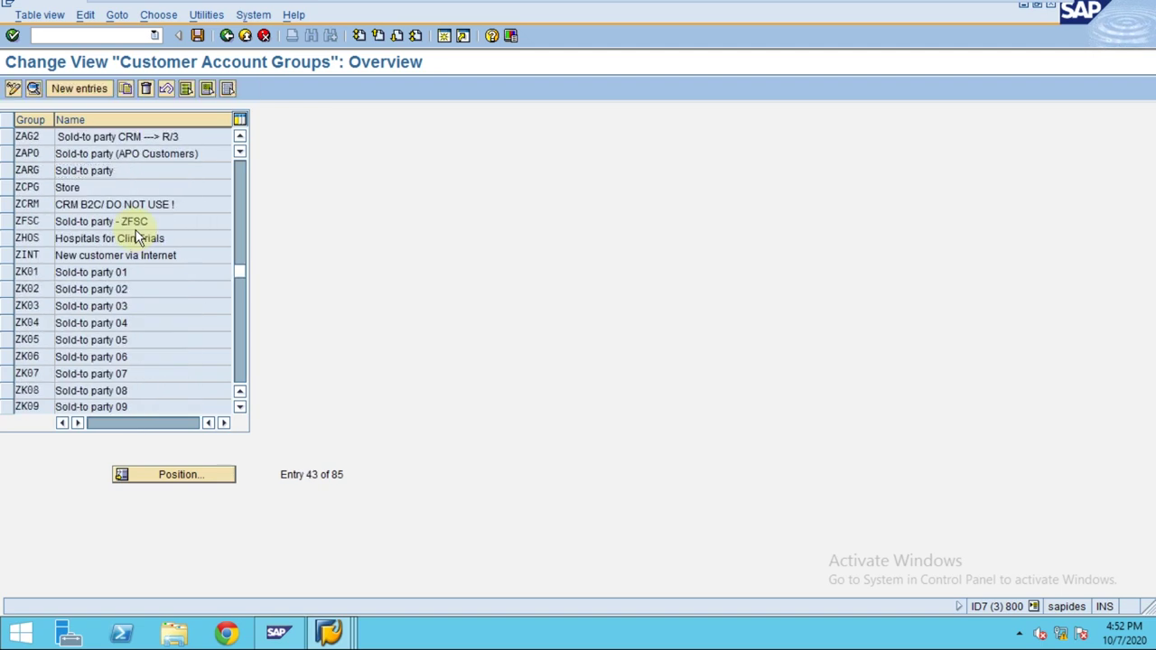
pyautogui.scroll(-11, 137, 236)
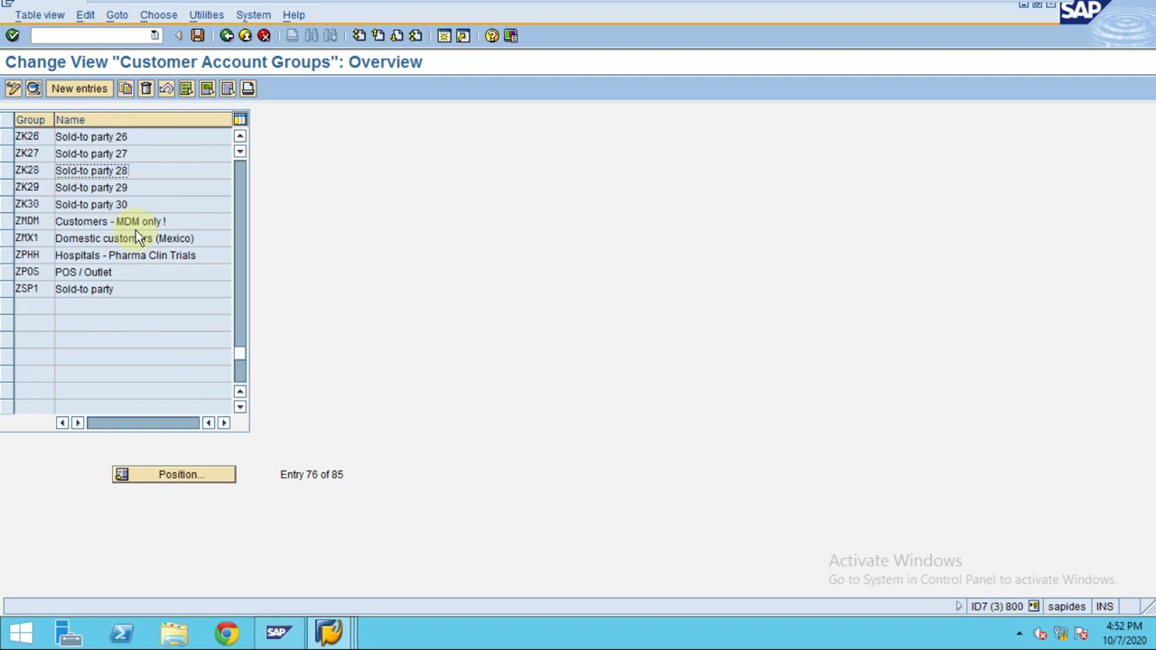
# Create a new customer account group entry TRDM with the meaning "Training Domestic".
pyautogui.click(97, 90)
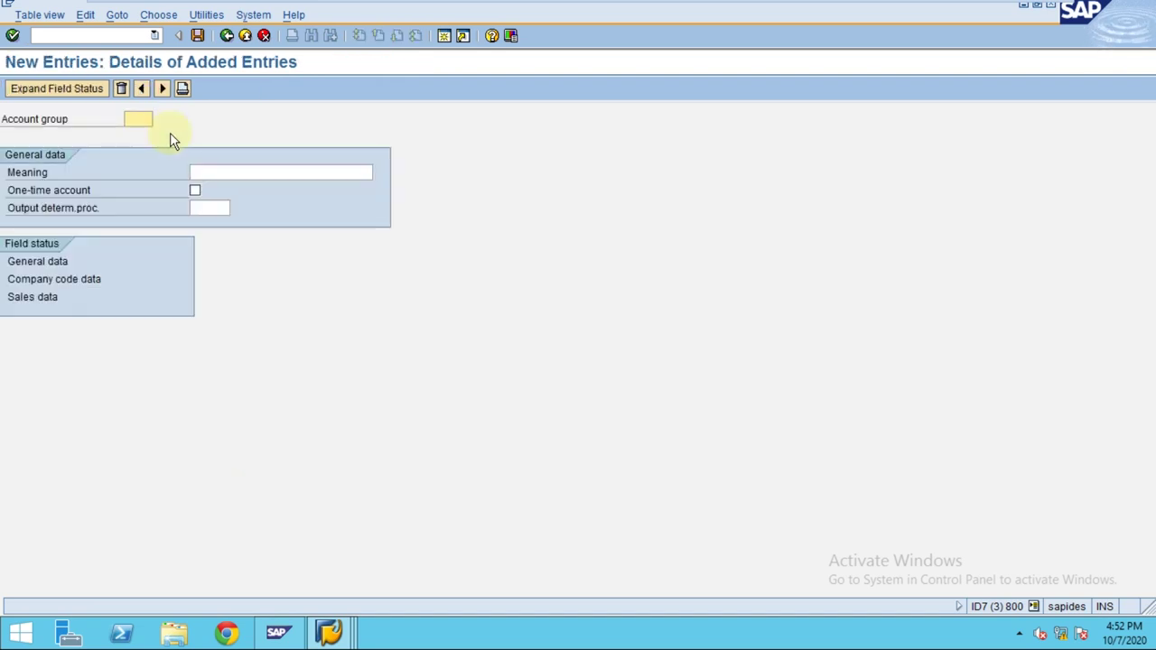
pyautogui.write('TRDM')
pyautogui.click(206, 172)
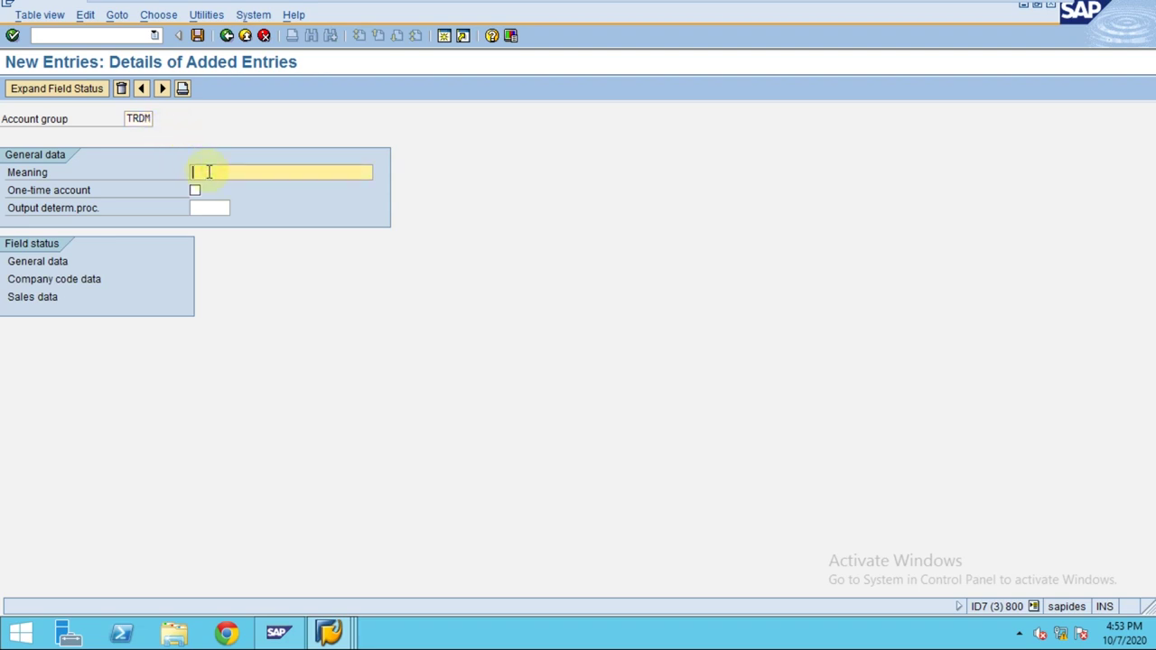
pyautogui.write('Training Domestic')
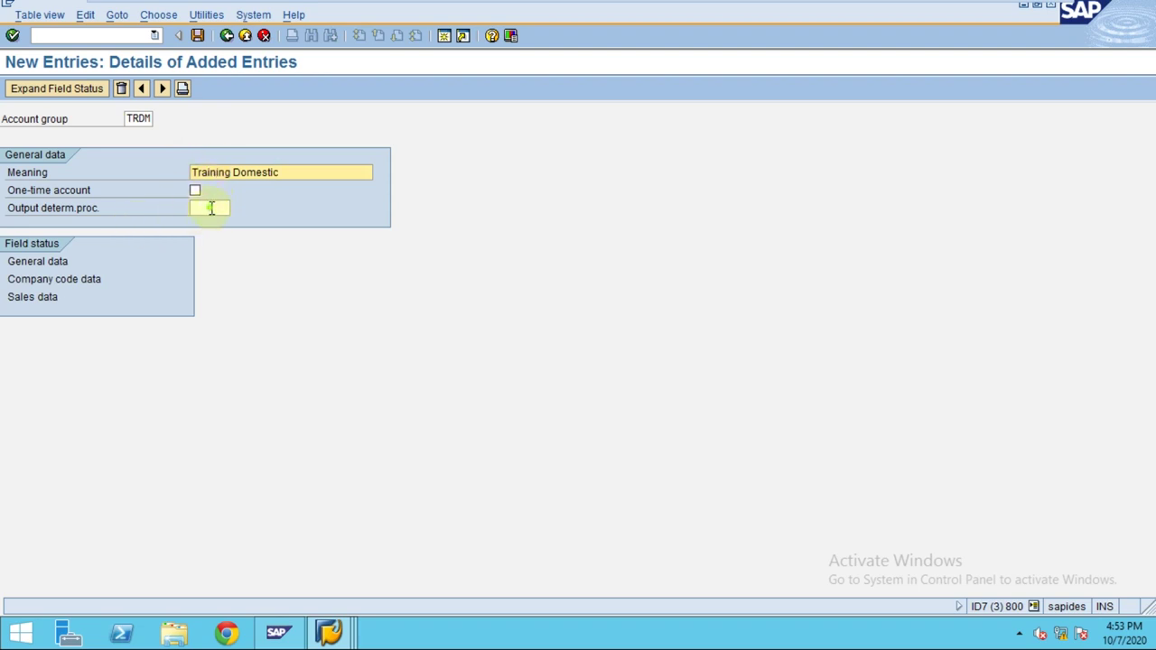
pyautogui.click(209, 208)
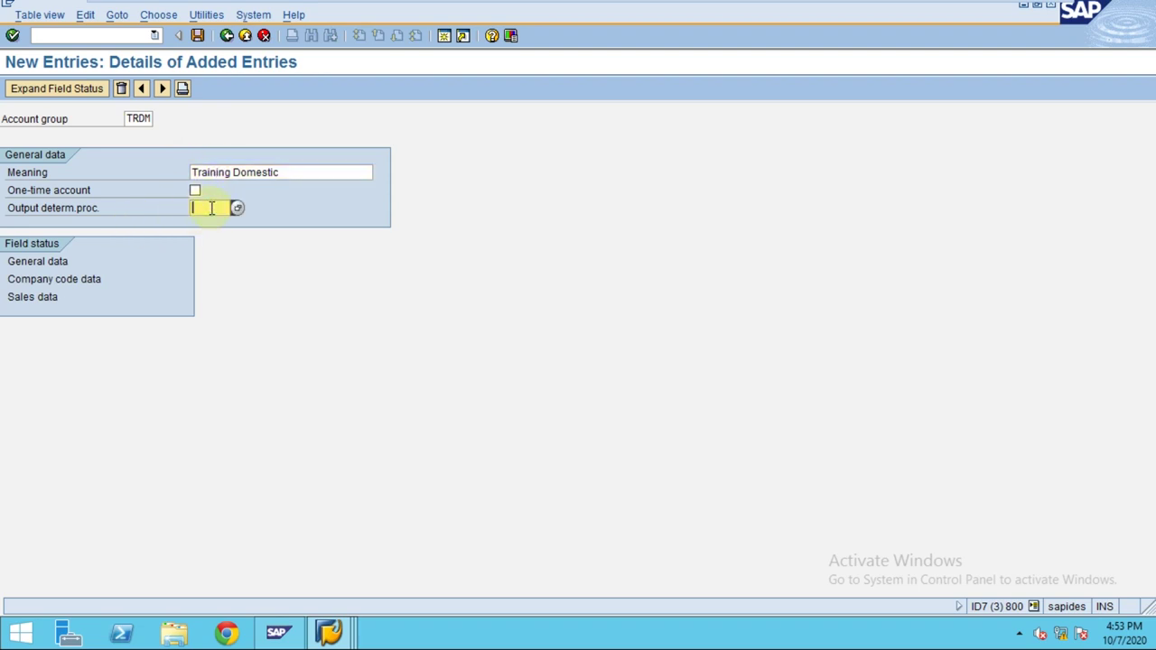
# Open the General data field status of account group TRDM for maintenance.
pyautogui.doubleClick(88, 277)
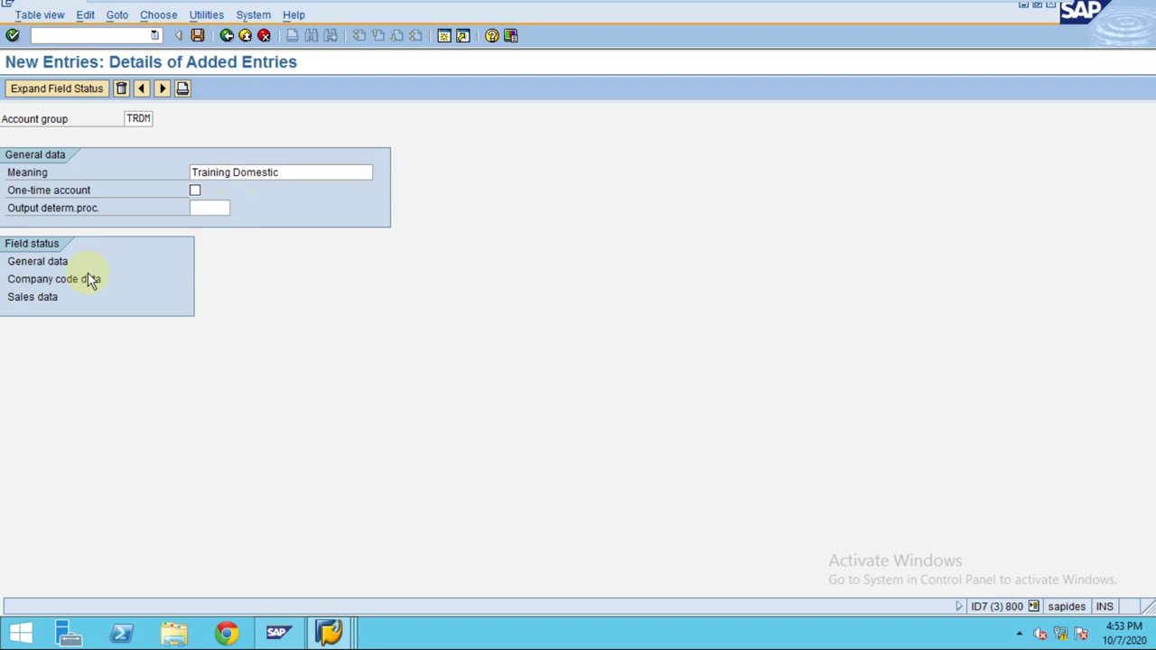
pyautogui.click(28, 264)
pyautogui.doubleClick(28, 264)
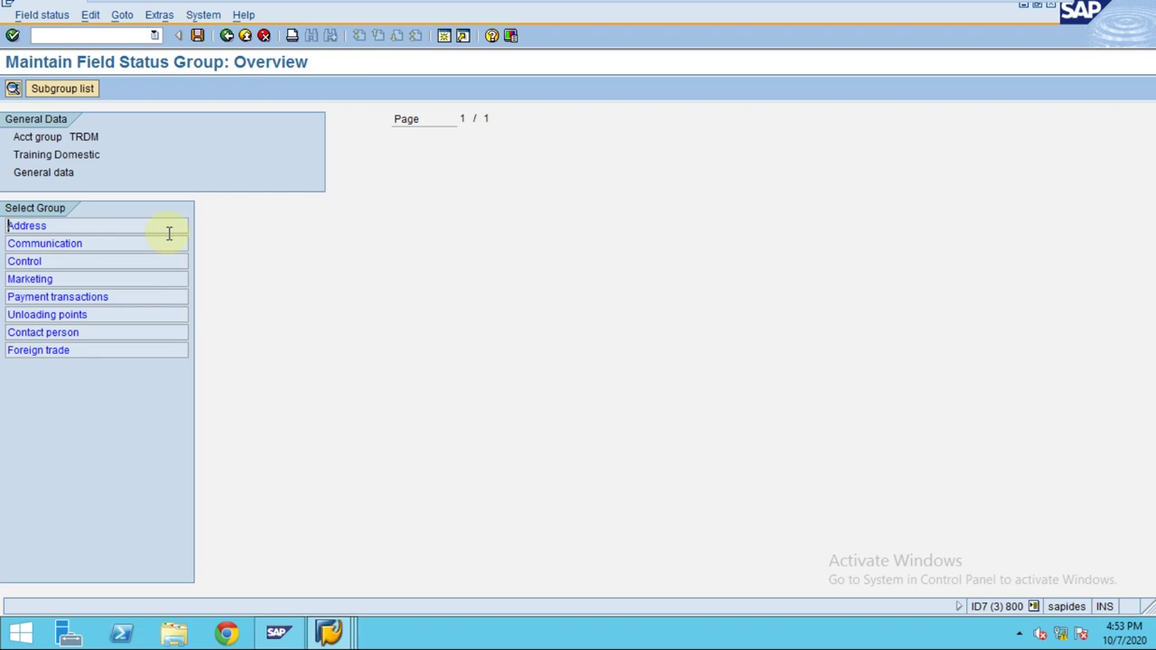
# Make Name 1/last name a required entry in the Address group of TRDM's General data field status.
pyautogui.doubleClick(47, 227)
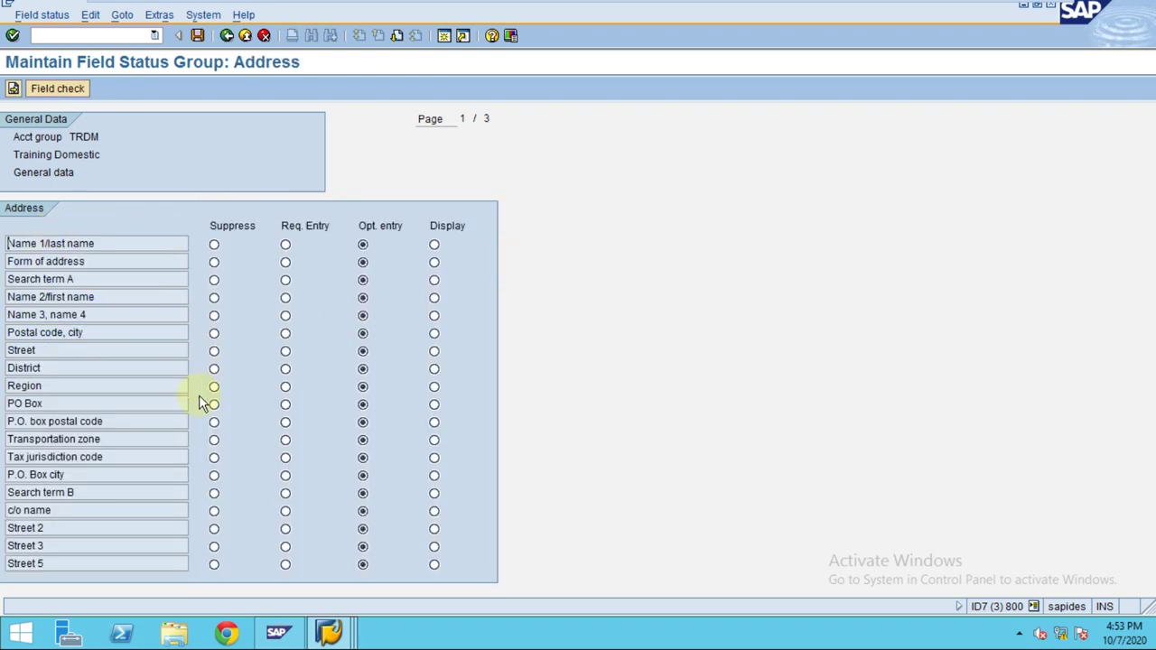
pyautogui.click(286, 249)
pyautogui.click(35, 367)
pyautogui.moveTo(576, 7)
pyautogui.click(659, 10)
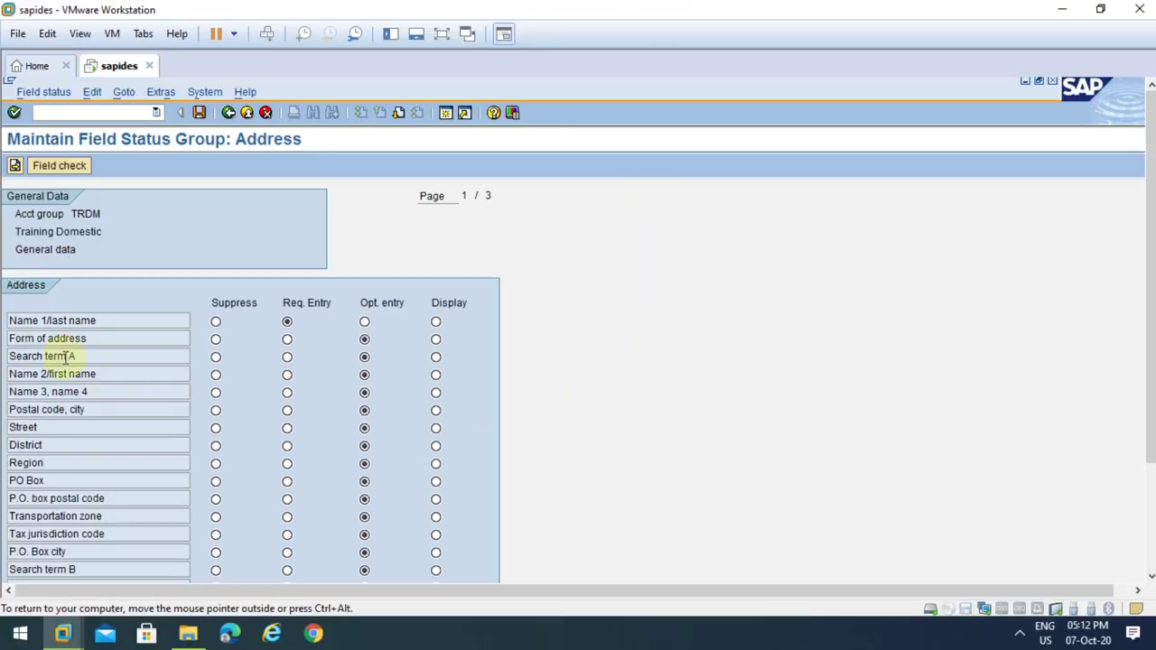
pyautogui.click(442, 34)
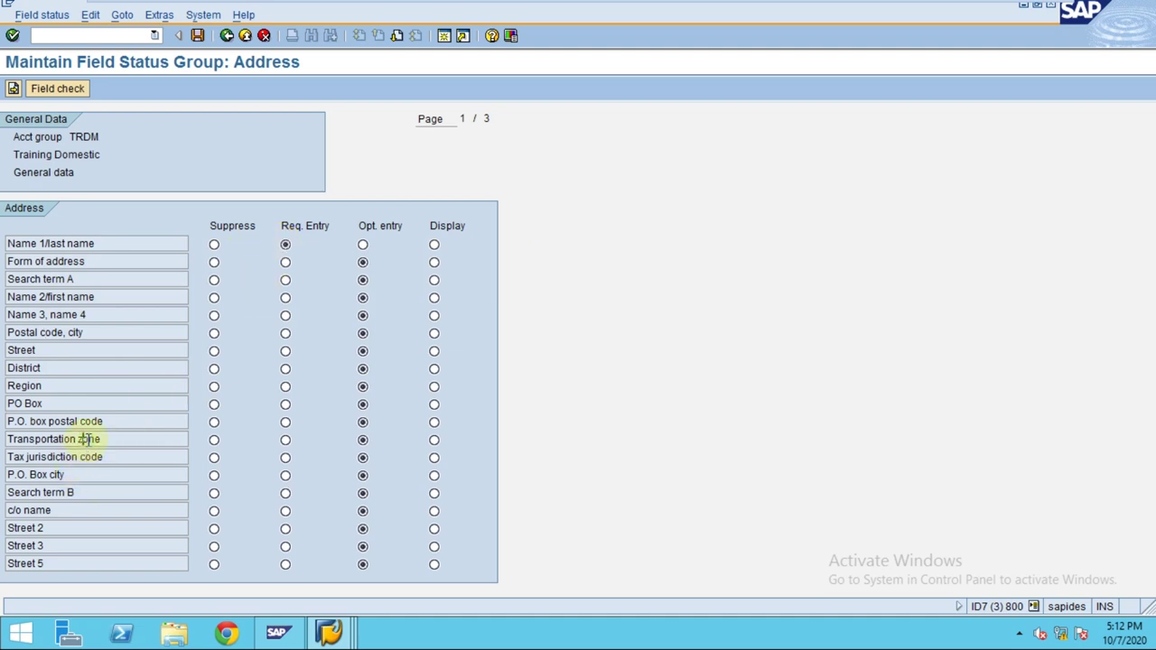
# Look through the field status of the remaining General data groups, from Communication and Control through to Foreign trade.
pyautogui.click(14, 88)
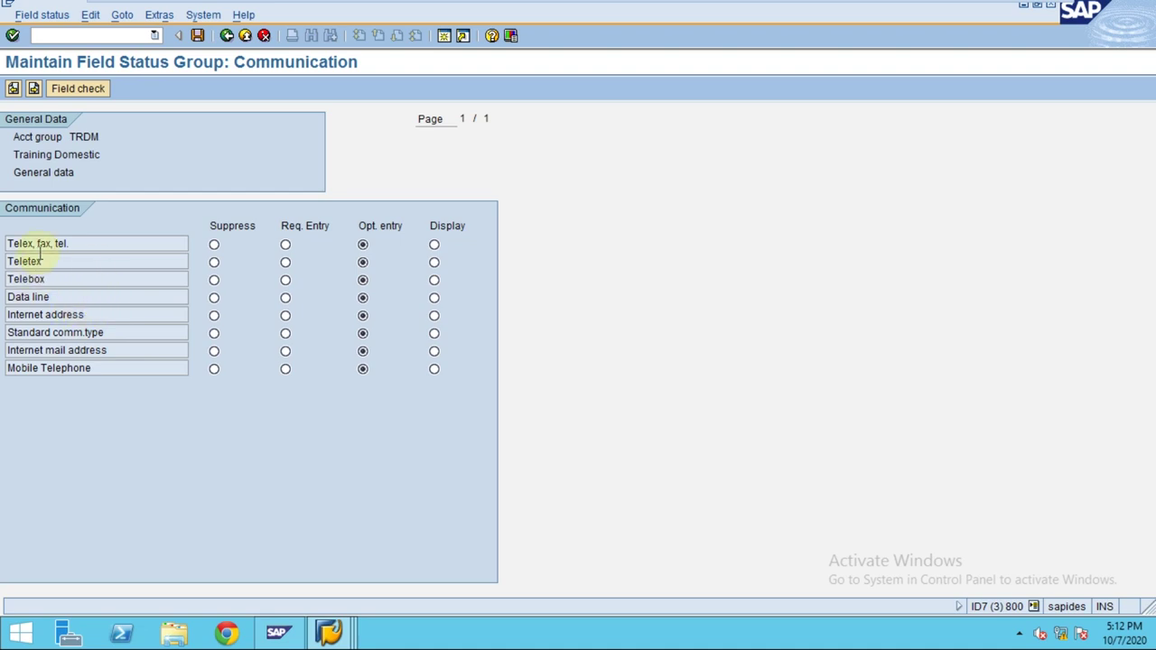
pyautogui.click(33, 88)
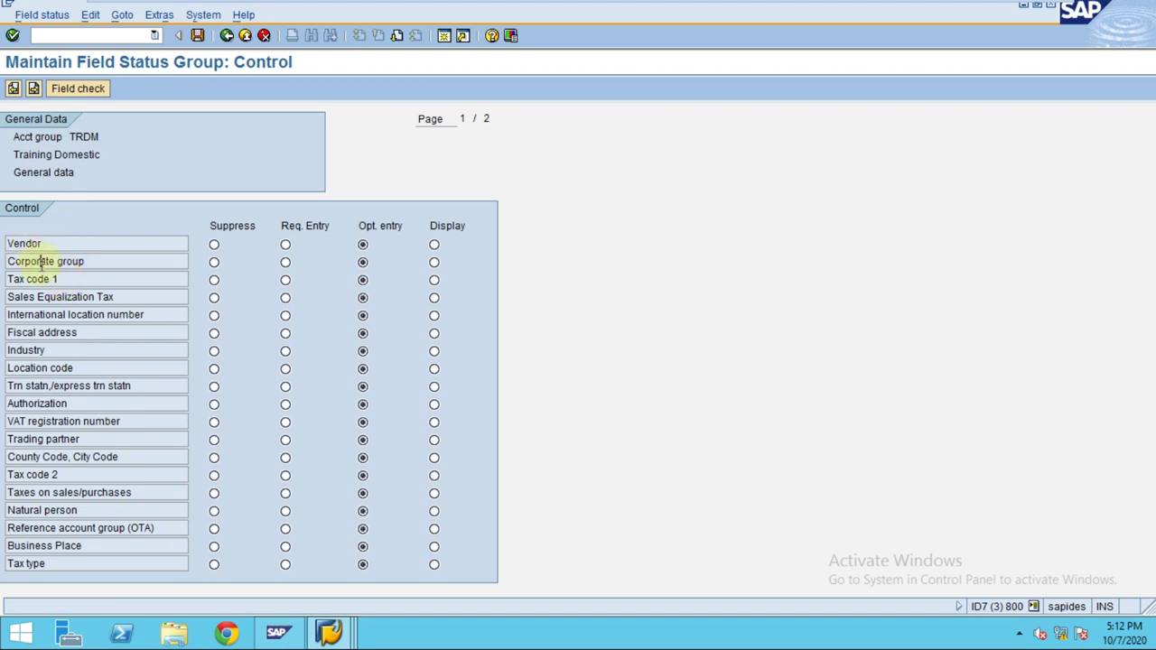
pyautogui.click(36, 279)
pyautogui.click(34, 90)
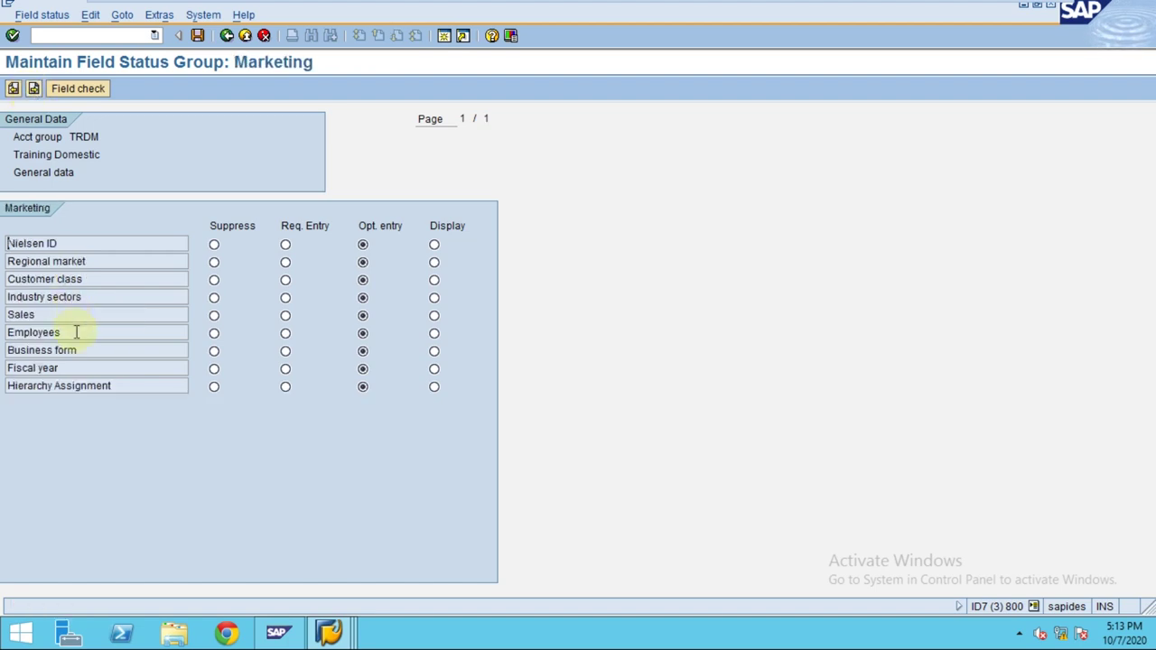
pyautogui.click(35, 90)
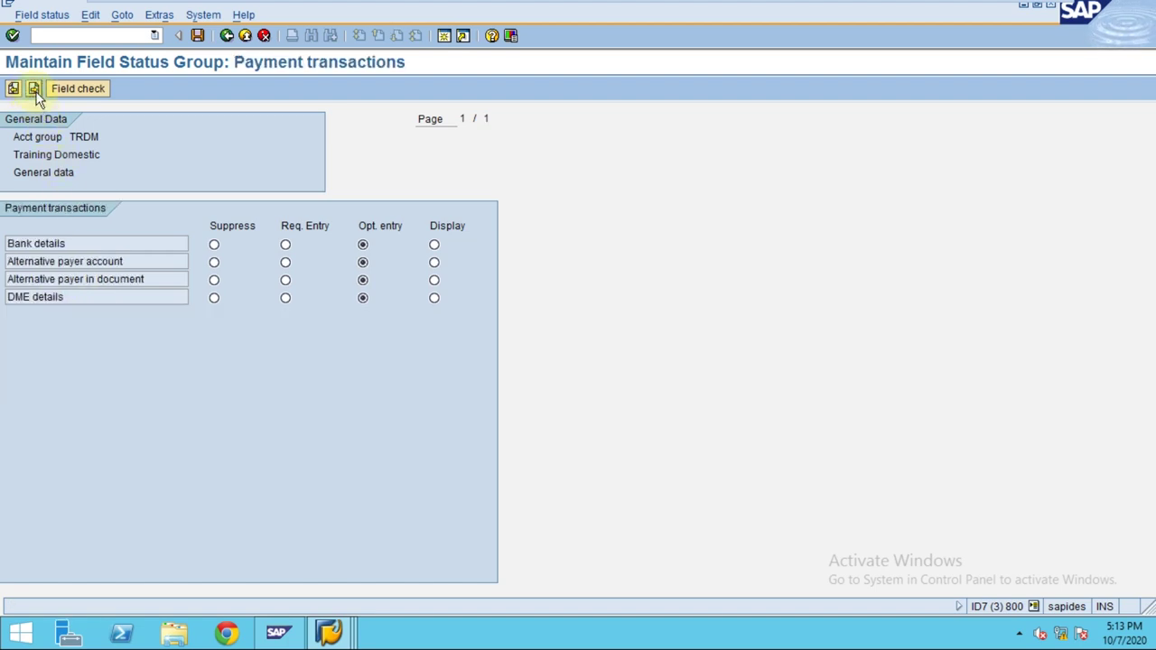
pyautogui.click(34, 90)
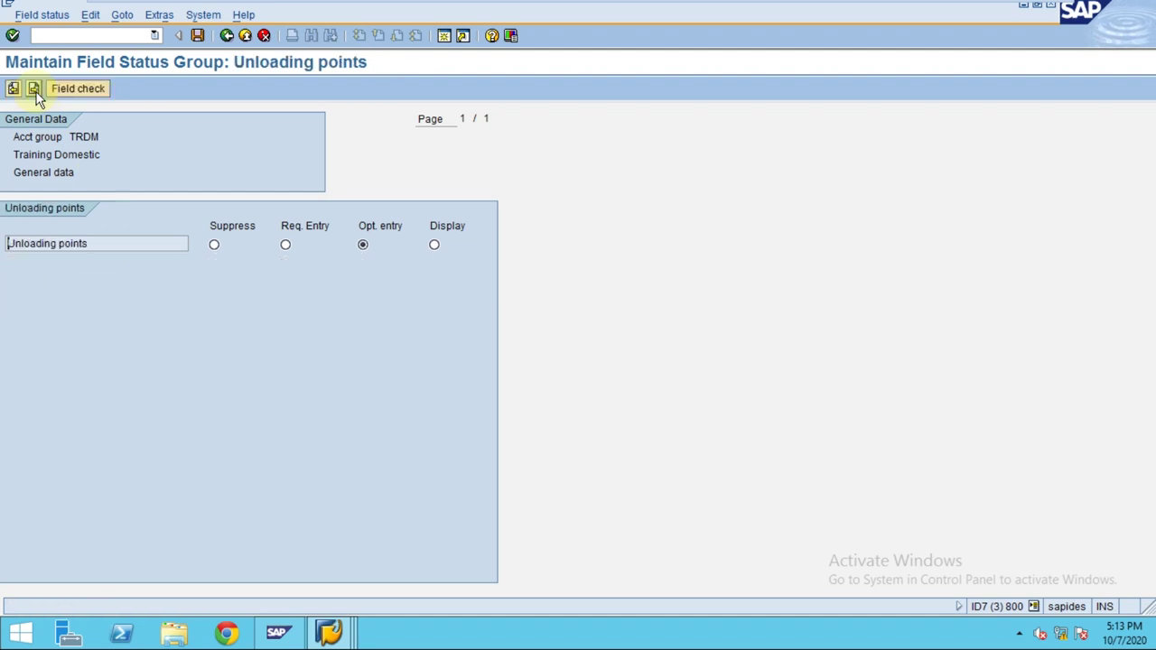
pyautogui.click(34, 90)
pyautogui.click(34, 90)
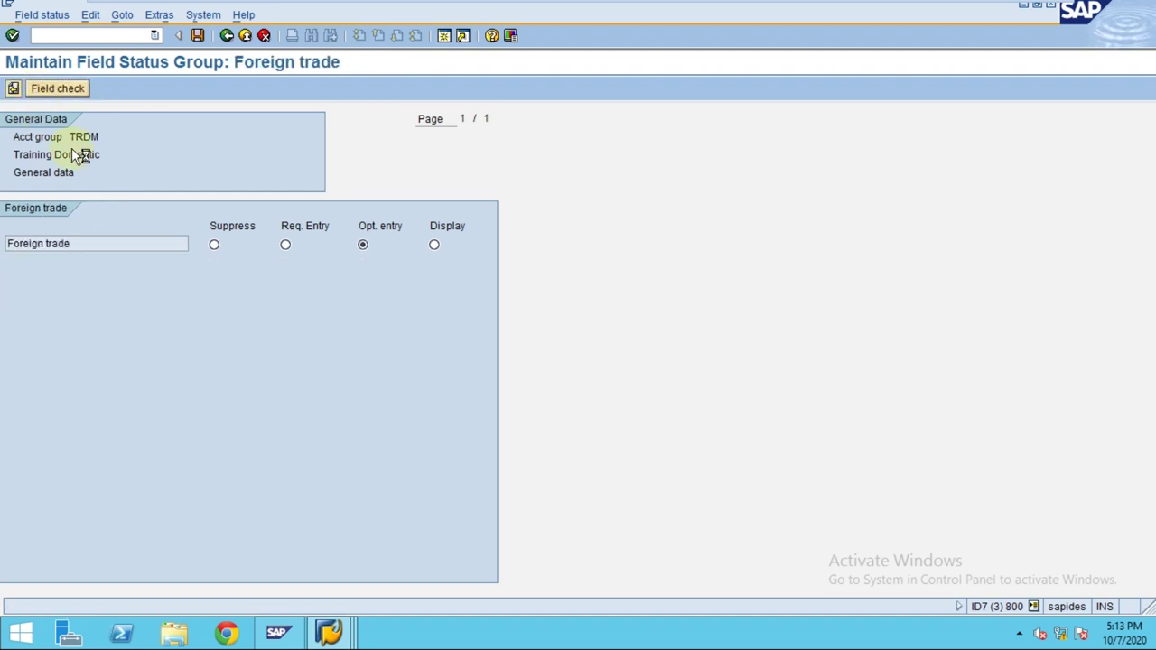
# Check which customer fields belong to the Foreign trade group, and return to the TRDM account group details.
pyautogui.click(54, 89)
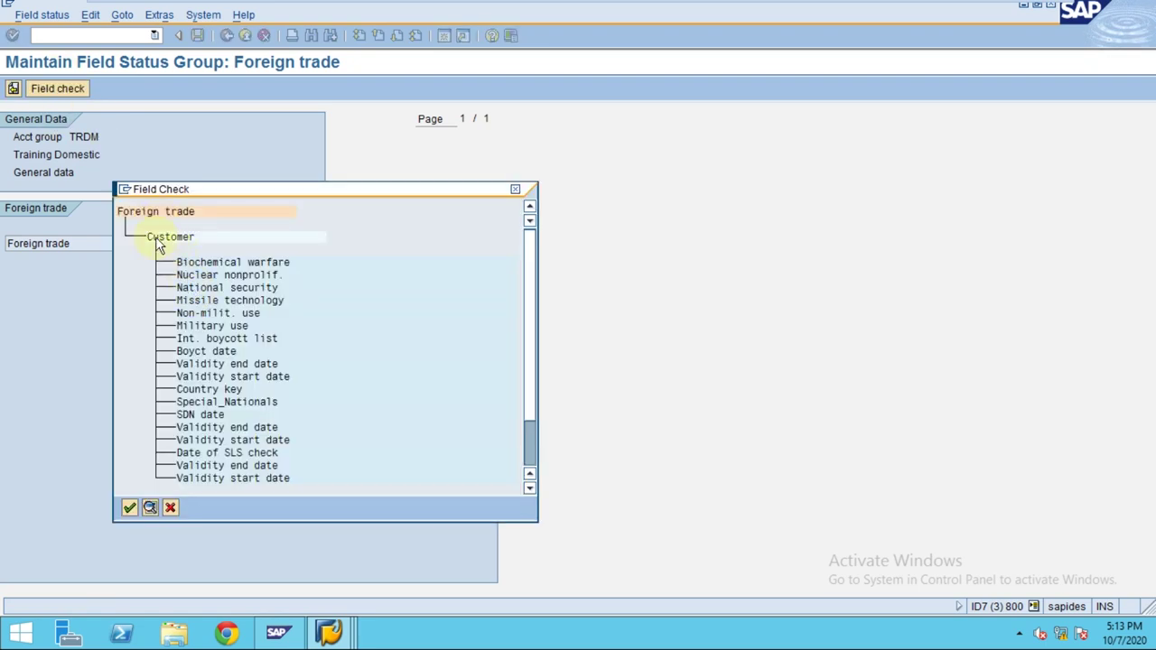
pyautogui.click(170, 509)
pyautogui.click(227, 36)
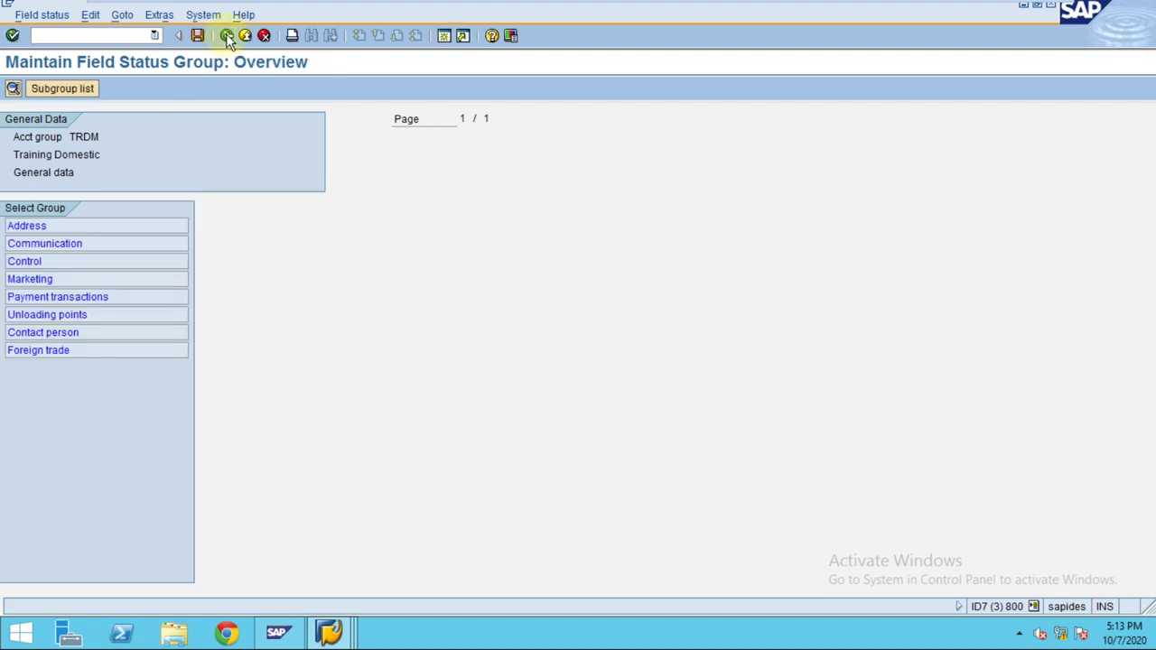
pyautogui.click(226, 37)
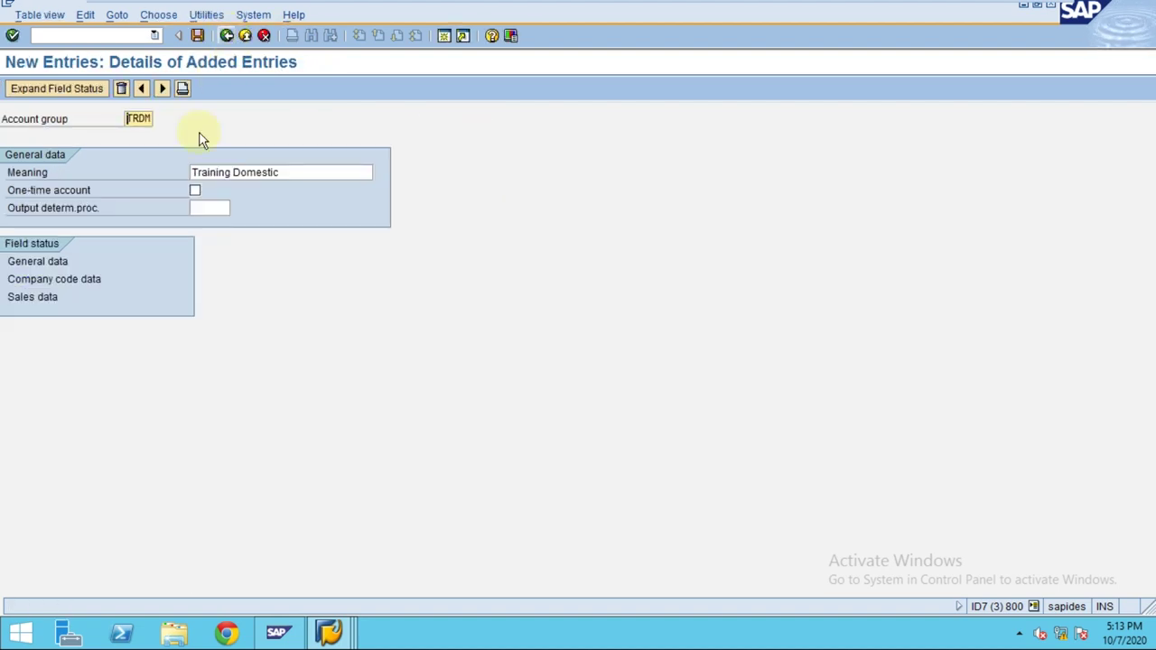
pyautogui.doubleClick(25, 262)
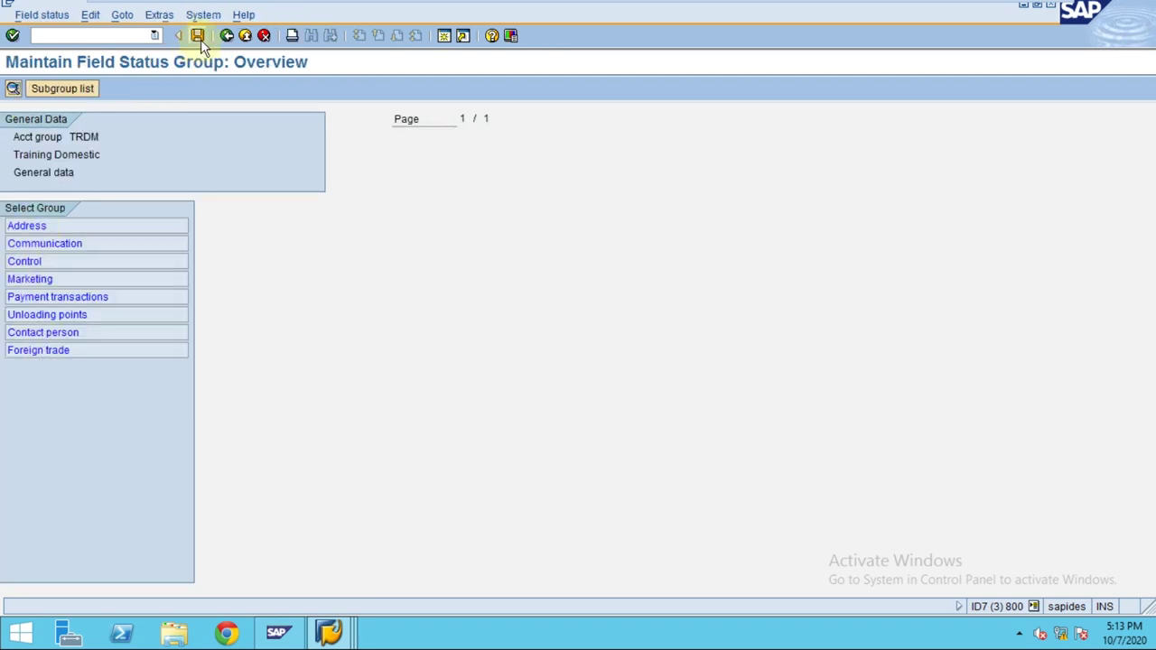
pyautogui.click(226, 35)
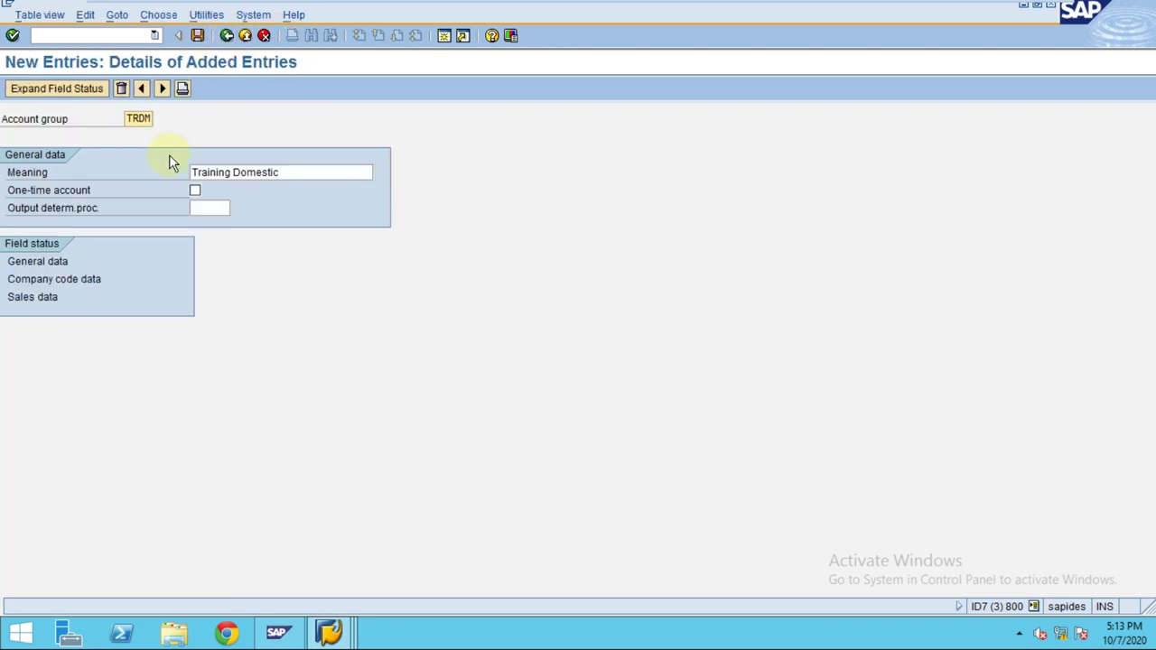
# Make Reconciliation account a required entry in the Account management group of TRDM's Company code data field status.
pyautogui.click(60, 282)
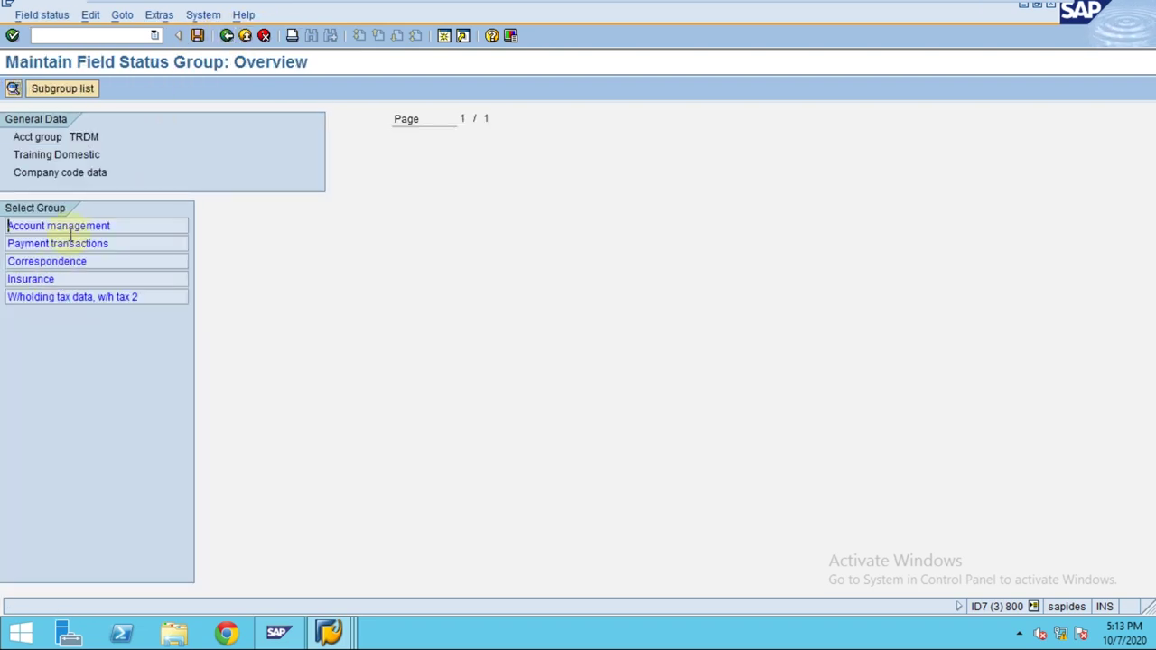
pyautogui.doubleClick(70, 223)
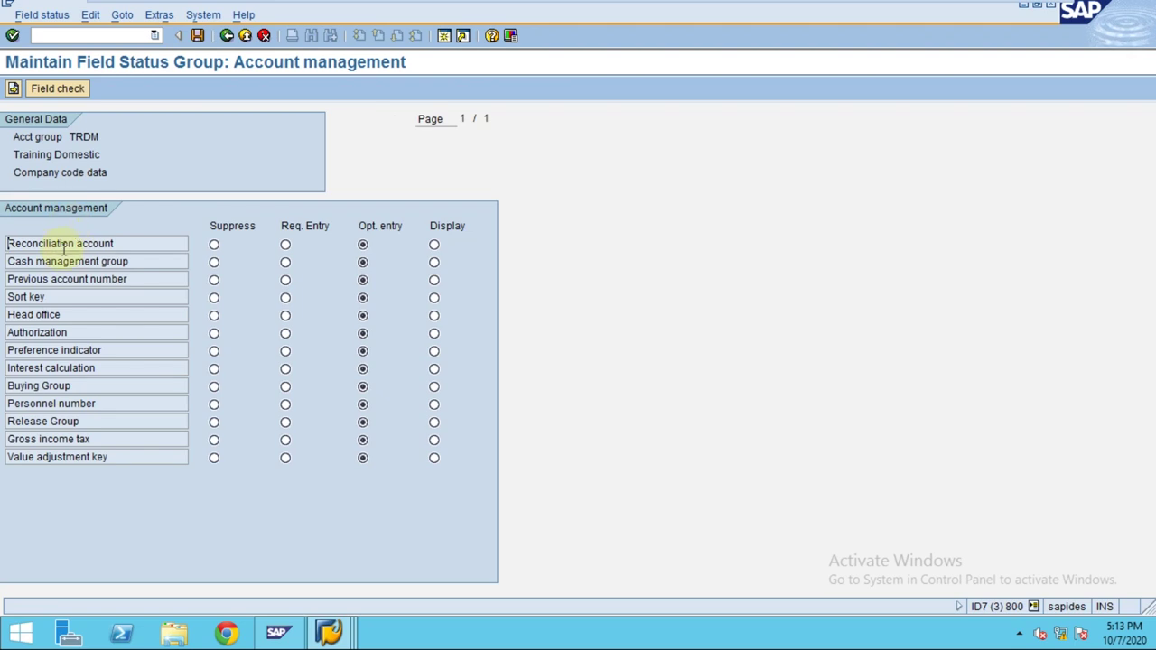
pyautogui.click(285, 245)
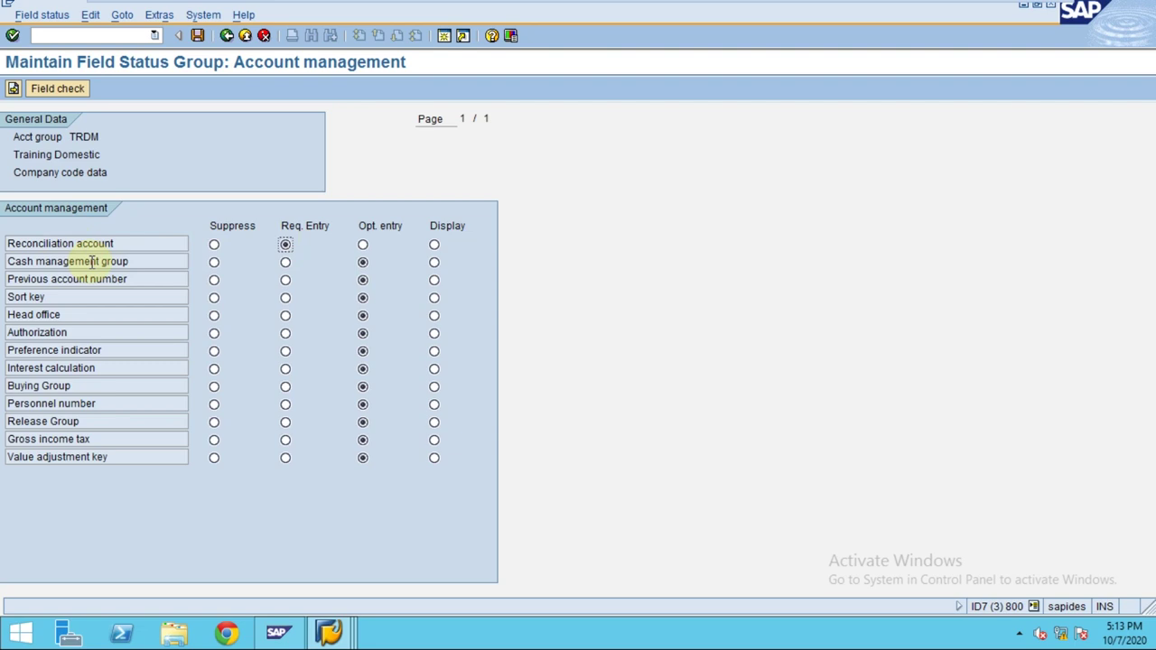
# Make Terms of payment a required entry in the Company code data Payment transactions group, and return to the account group details.
pyautogui.click(14, 88)
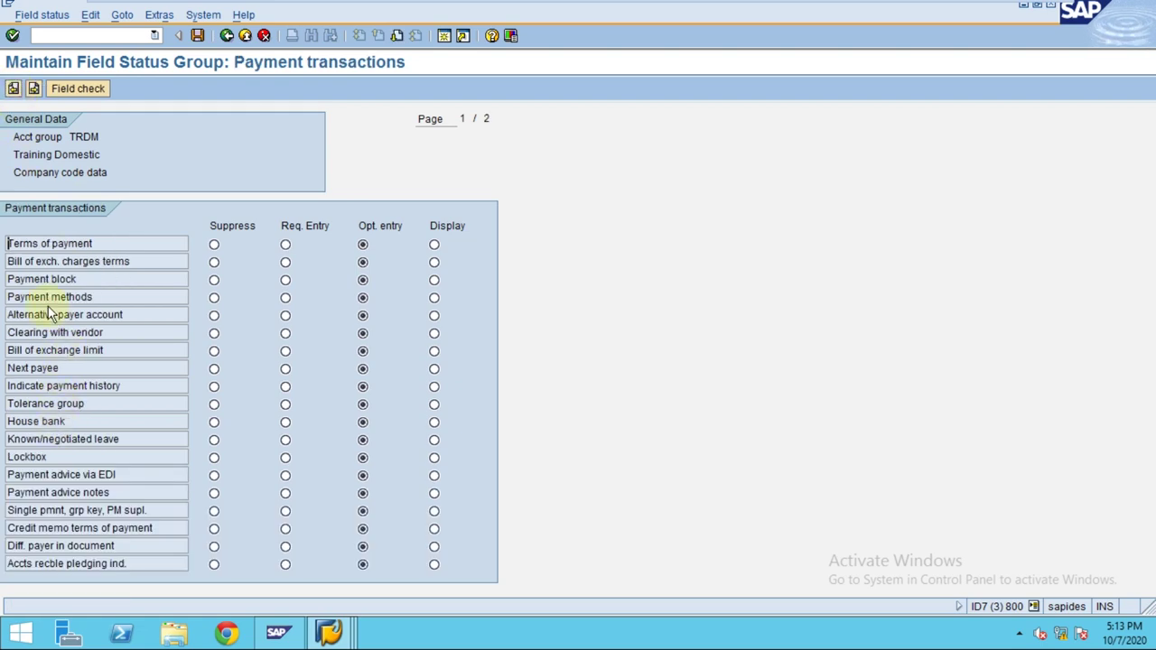
pyautogui.click(285, 246)
pyautogui.click(96, 136)
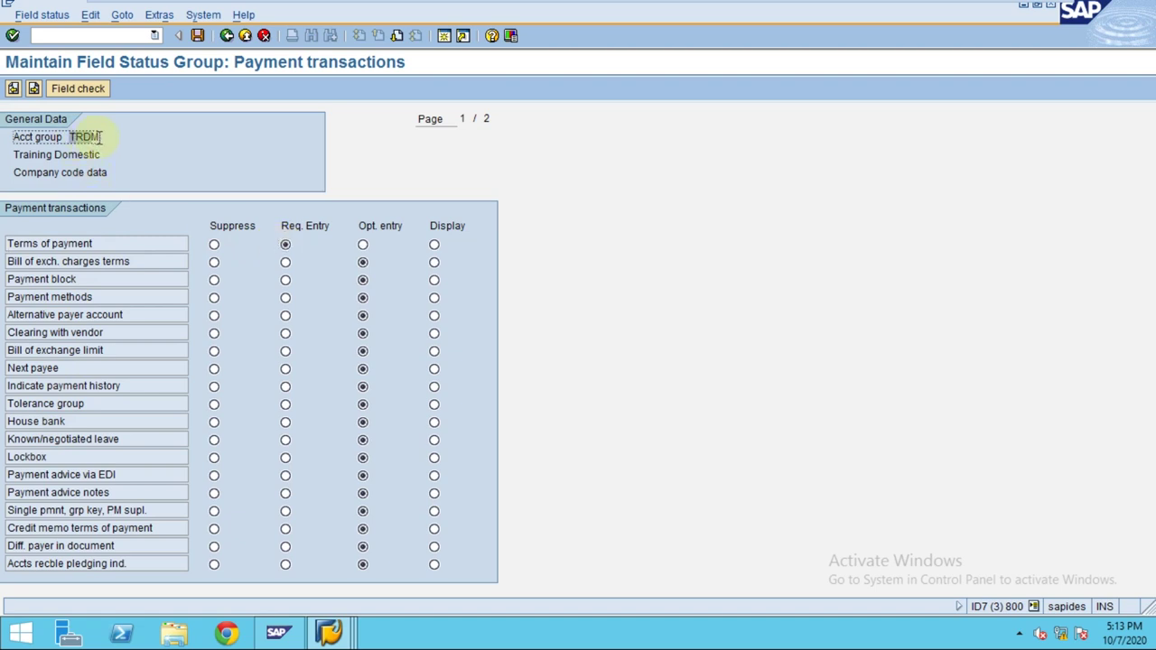
pyautogui.click(227, 36)
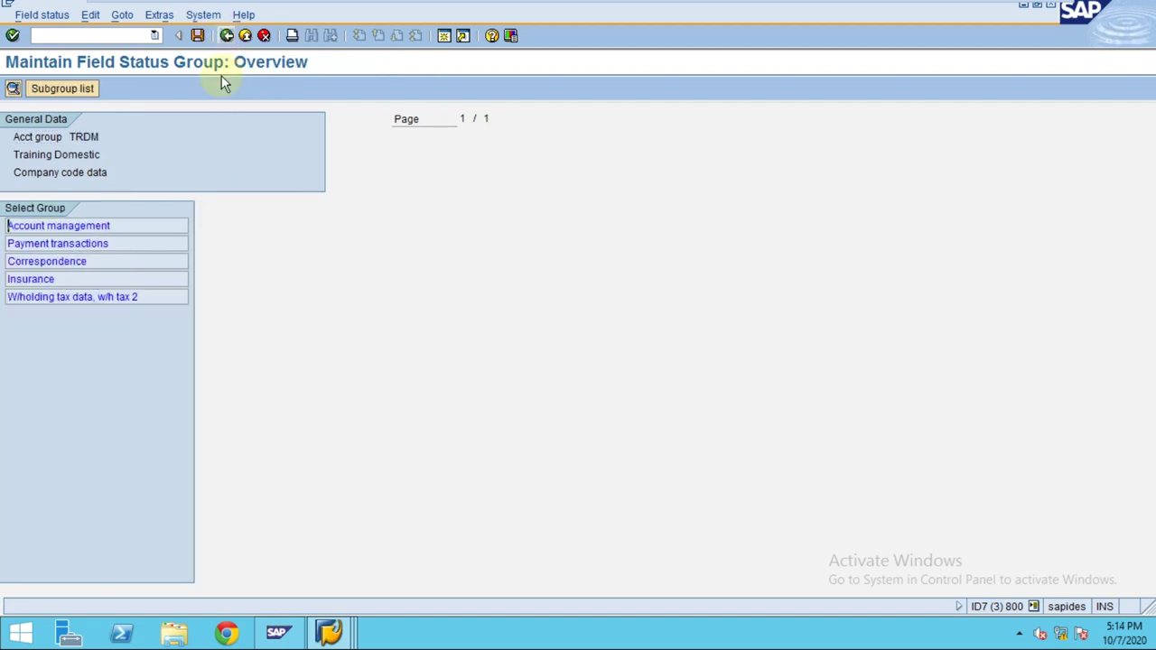
pyautogui.click(227, 38)
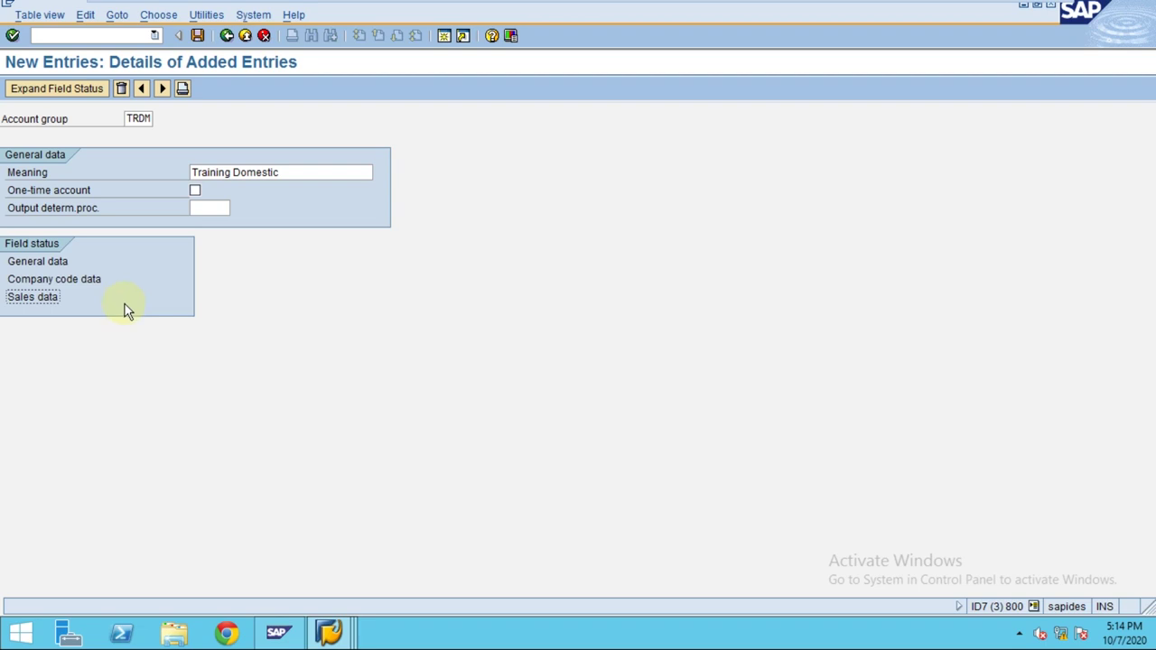
# Save account group TRDM in the proposed "New Company Code" customizing request and return to the list of customer account groups.
pyautogui.click(61, 279)
pyautogui.click(199, 33)
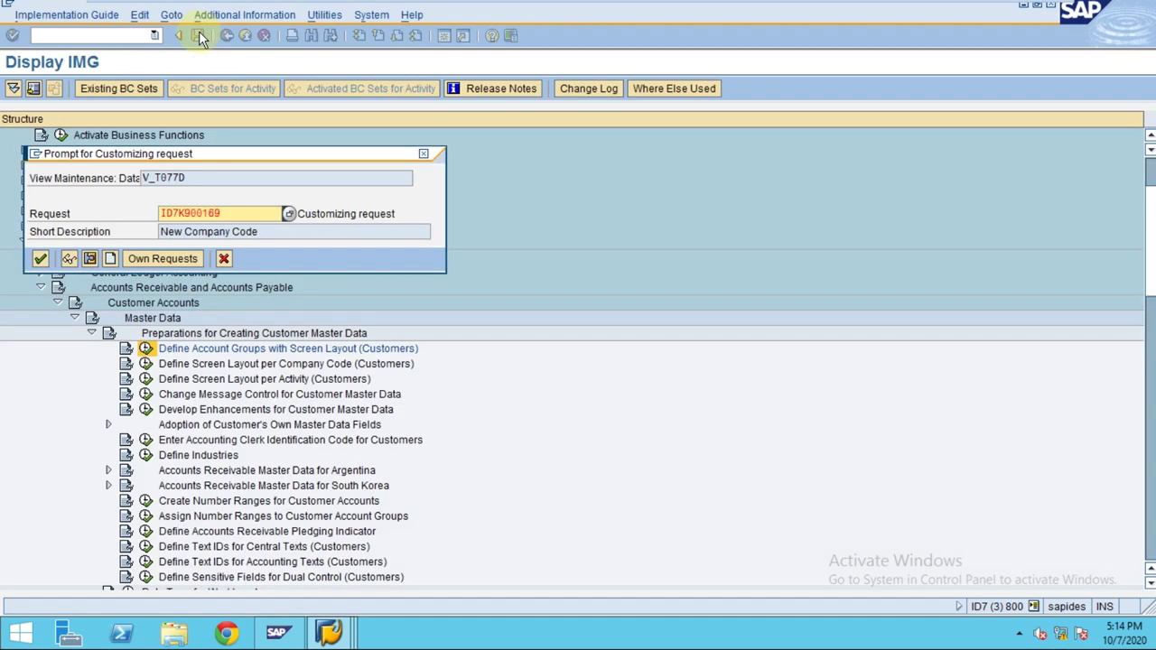
pyautogui.click(39, 259)
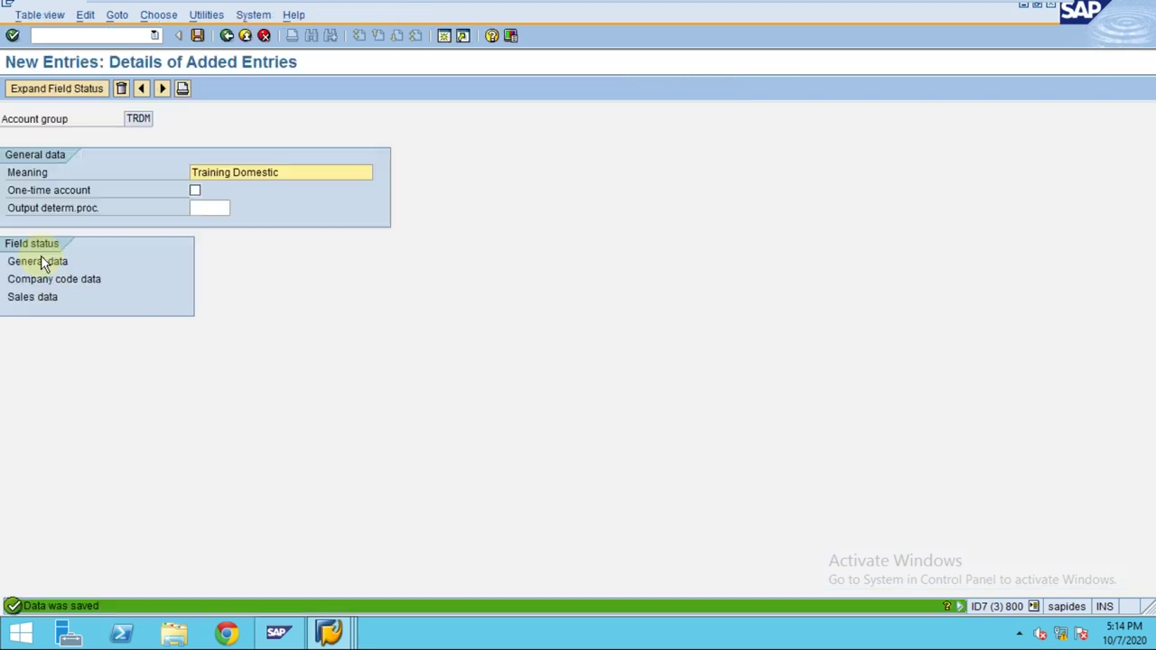
pyautogui.click(227, 36)
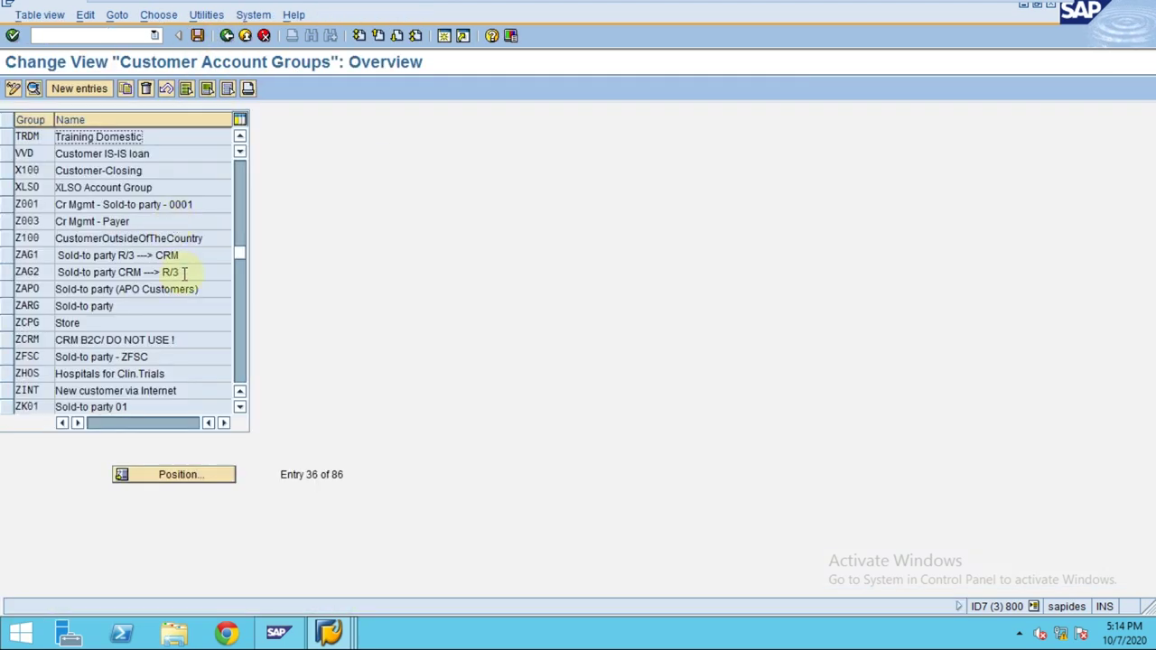
# Copy account group TRDM to a new group TRFR with the meaning "Training Foreign", save it, and return to the IMG.
pyautogui.click(8, 138)
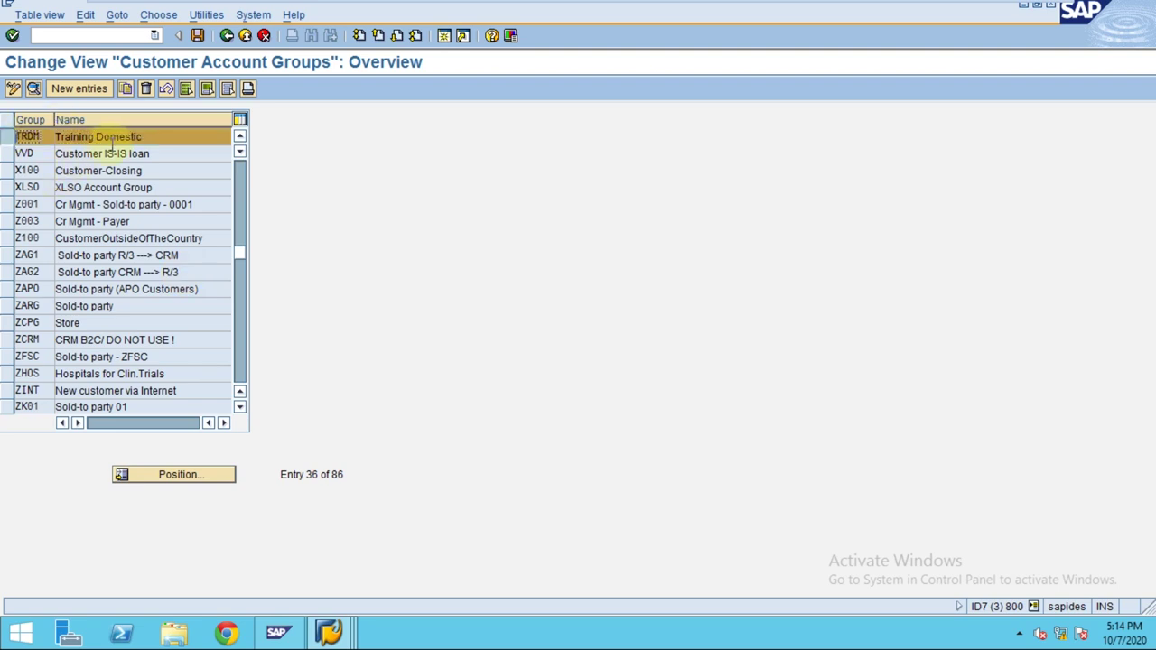
pyautogui.click(128, 89)
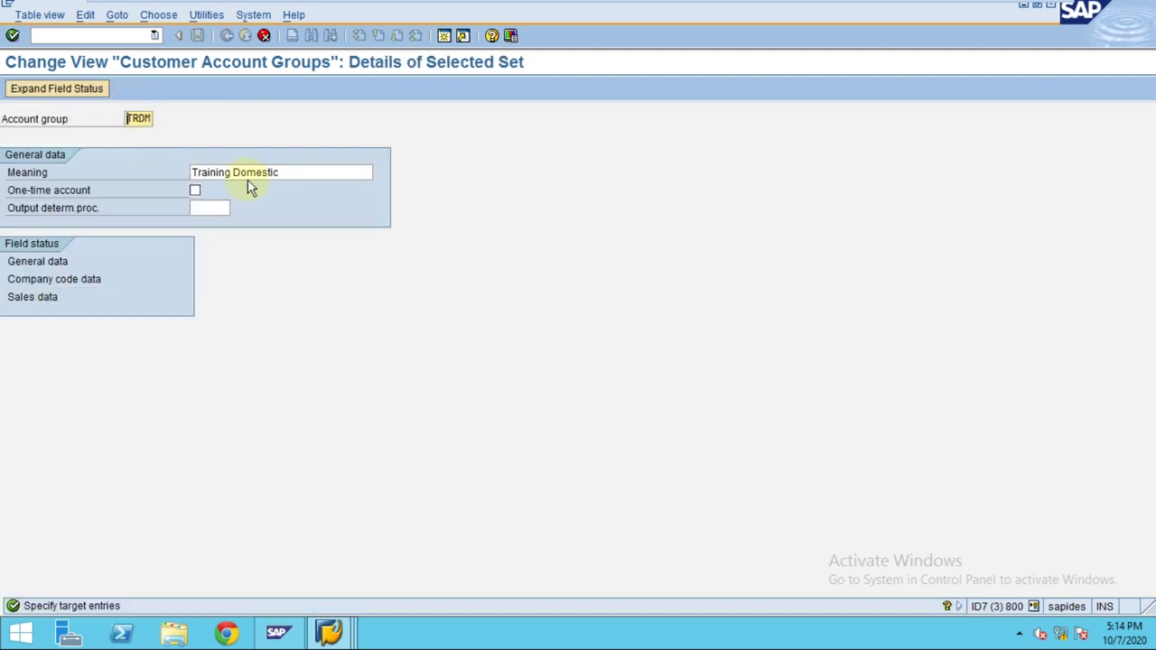
pyautogui.moveTo(235, 171); pyautogui.dragTo(345, 166)
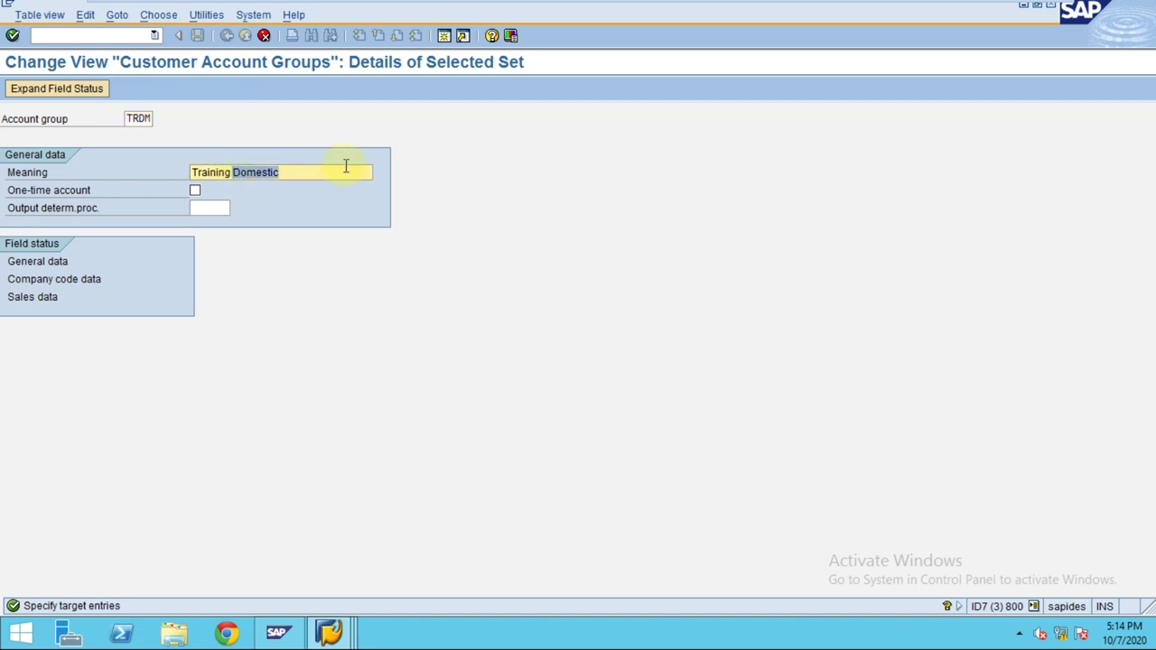
pyautogui.write('Foreign')
pyautogui.click(142, 120)
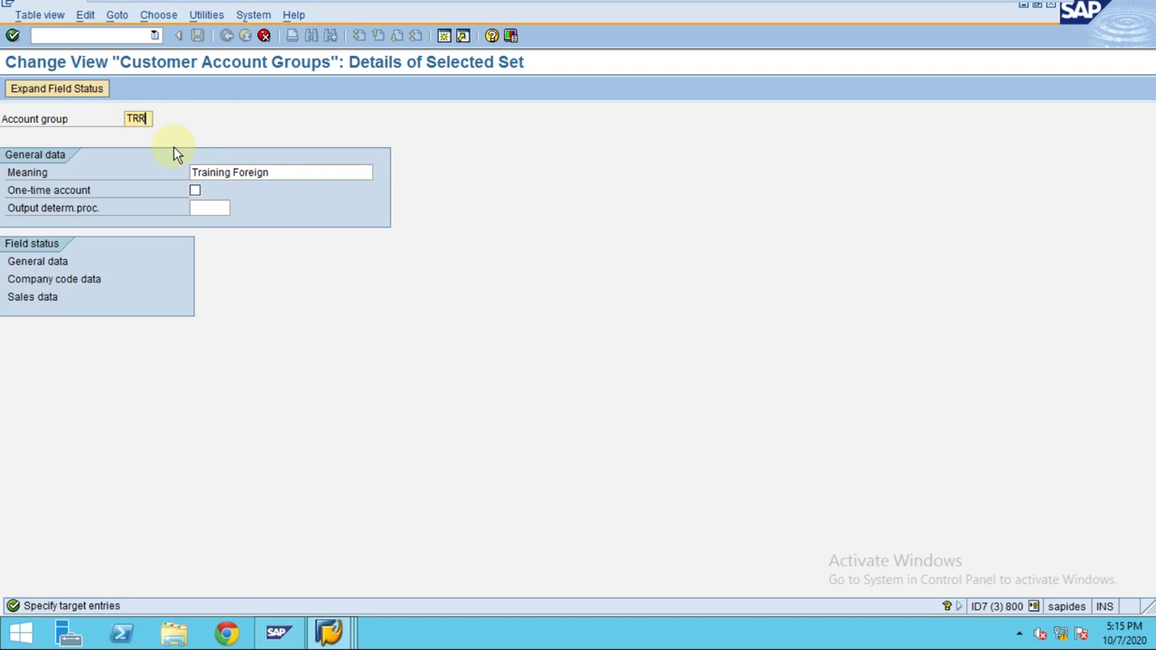
pyautogui.press('BackSpace')
pyautogui.write('FR')
pyautogui.press('Return')
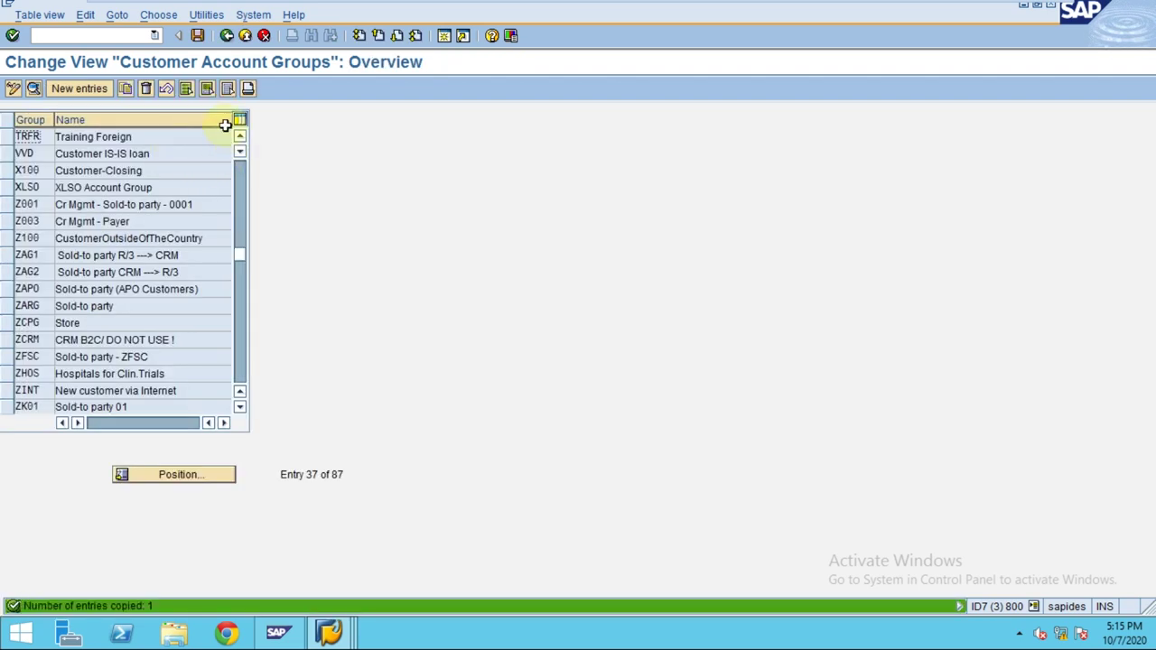
pyautogui.click(199, 34)
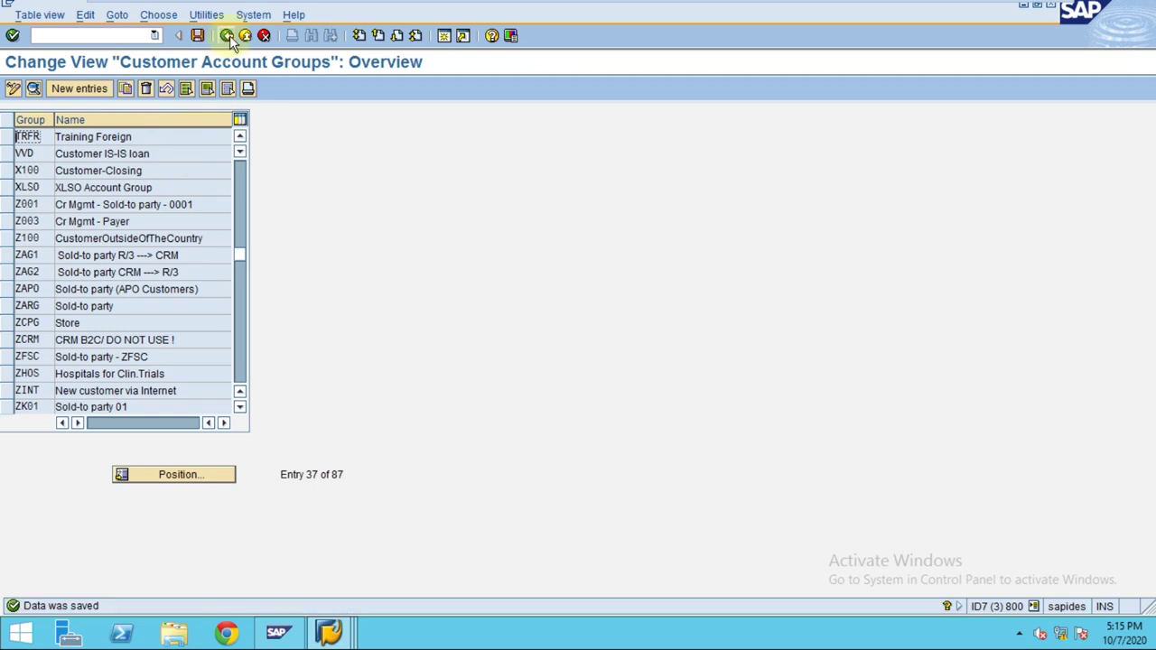
pyautogui.click(228, 35)
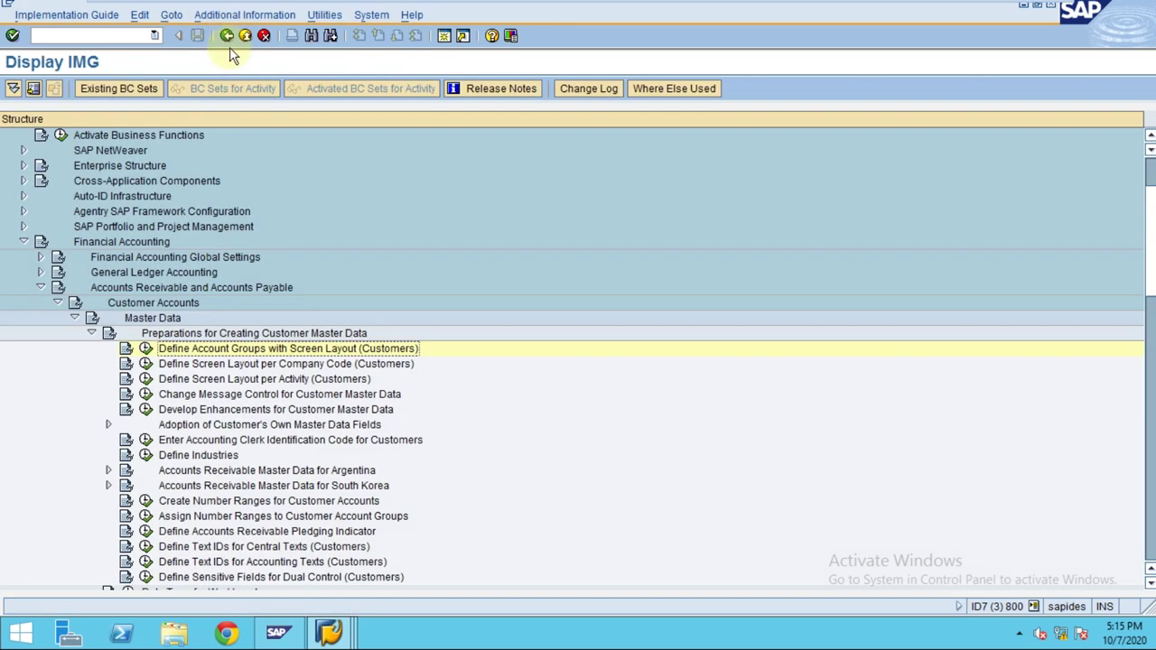
# Execute Define Screen Layout per Company Code (Customers), examine the existing company code entries and the default field status, and return to the IMG.
pyautogui.click(146, 364)
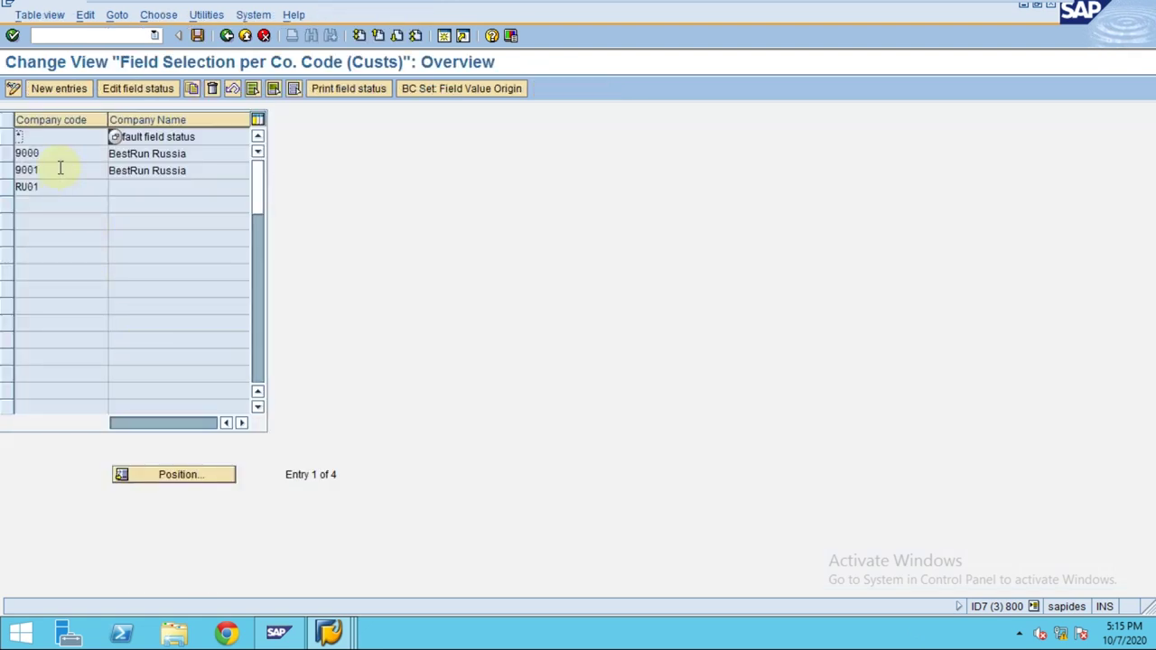
pyautogui.click(140, 169)
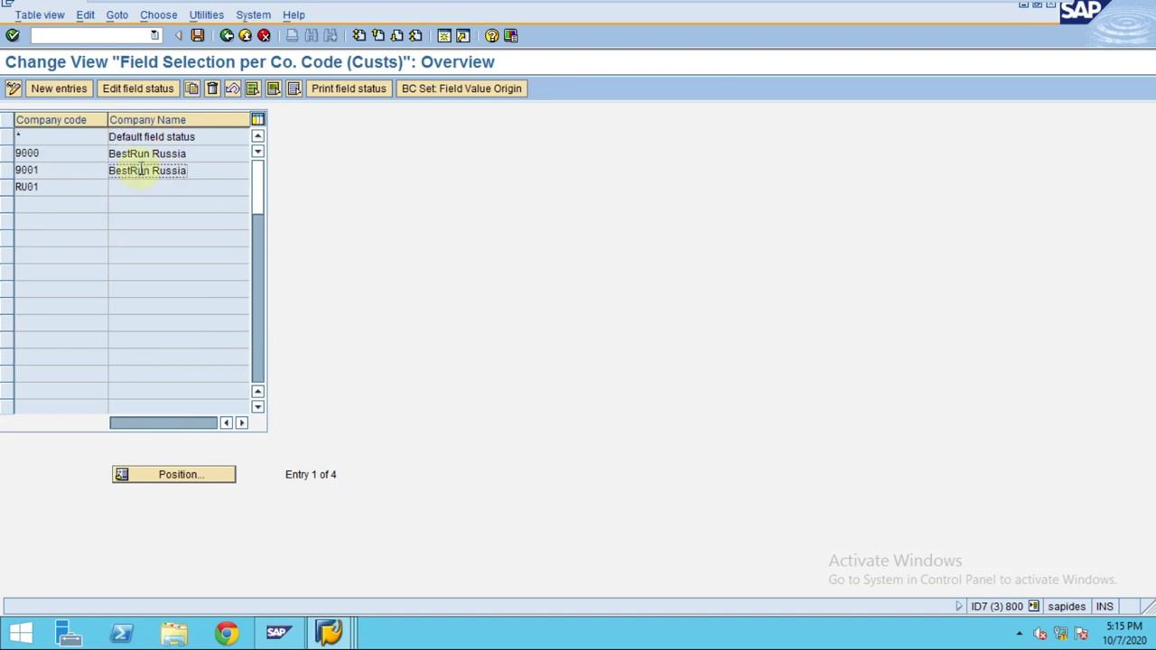
pyautogui.click(6, 137)
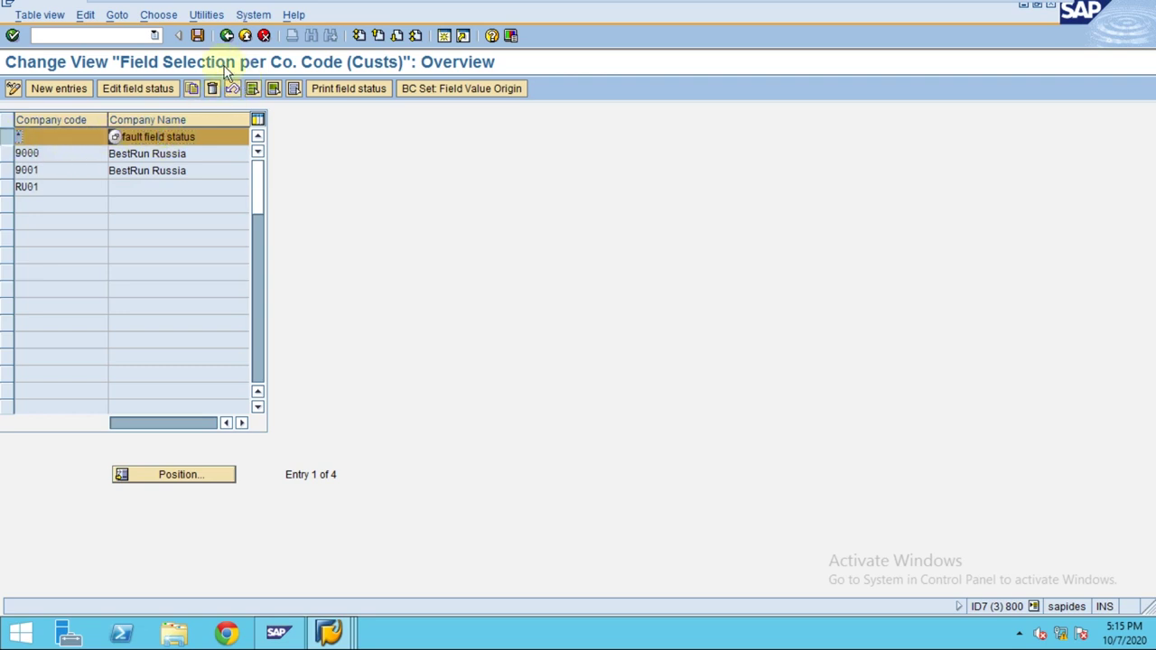
pyautogui.click(228, 36)
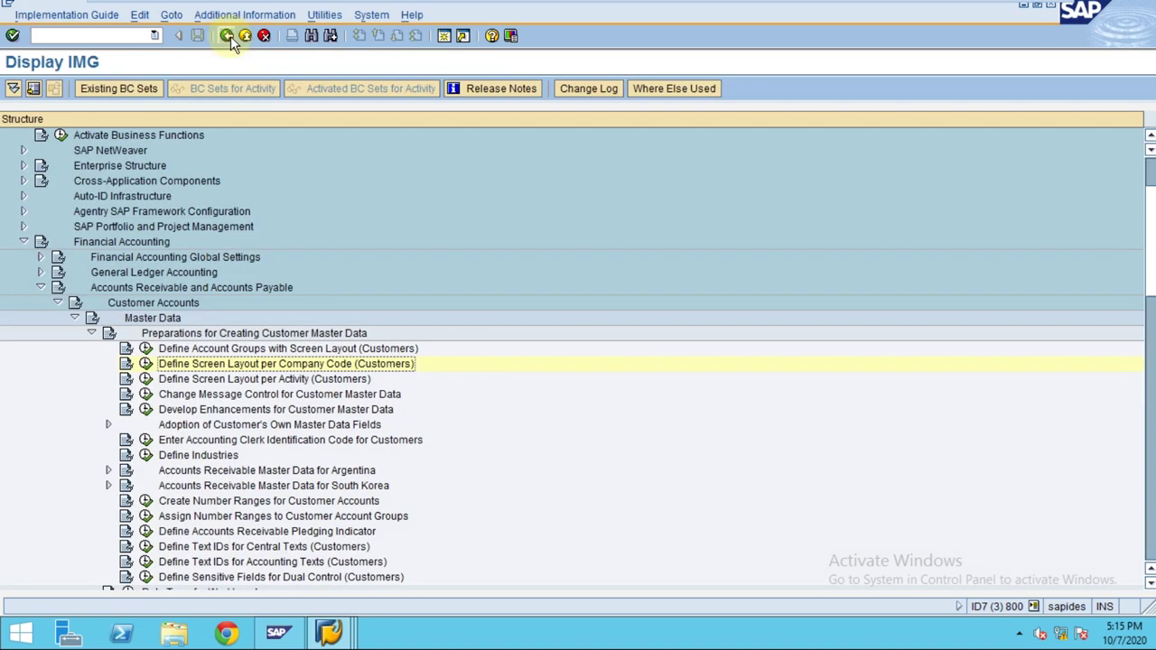
# Execute Create Number Ranges for Customer Accounts, examine the existing customer intervals in display mode, and return to the range maintenance screen.
pyautogui.click(231, 383)
pyautogui.scroll(-1, 231, 393)
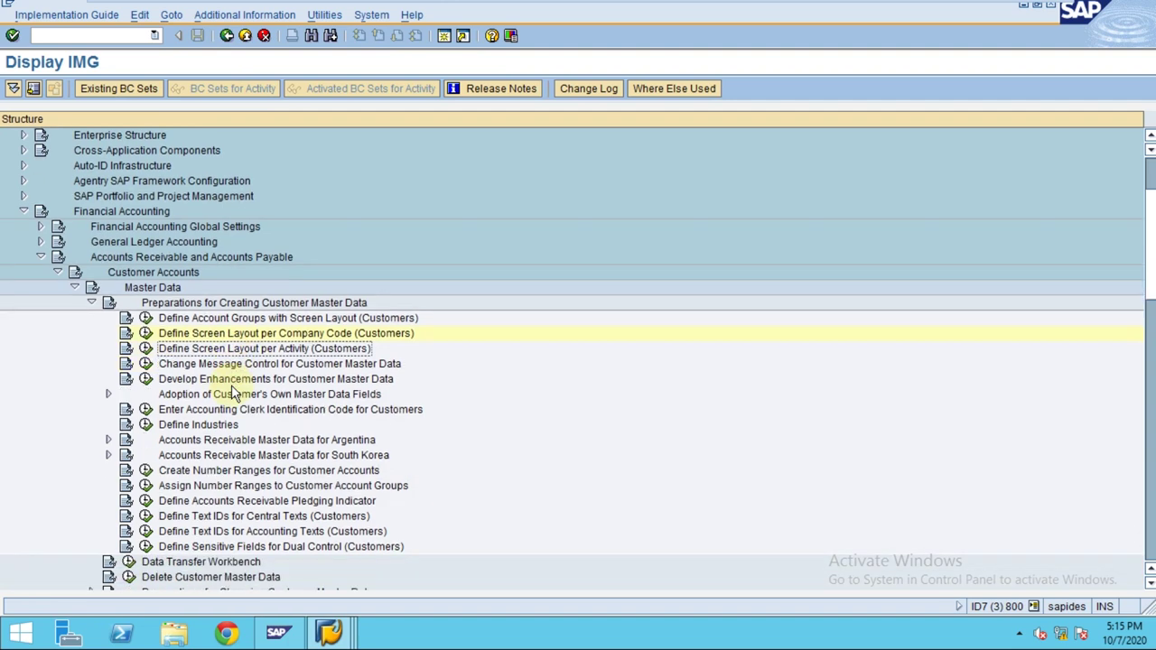
pyautogui.click(201, 517)
pyautogui.click(205, 493)
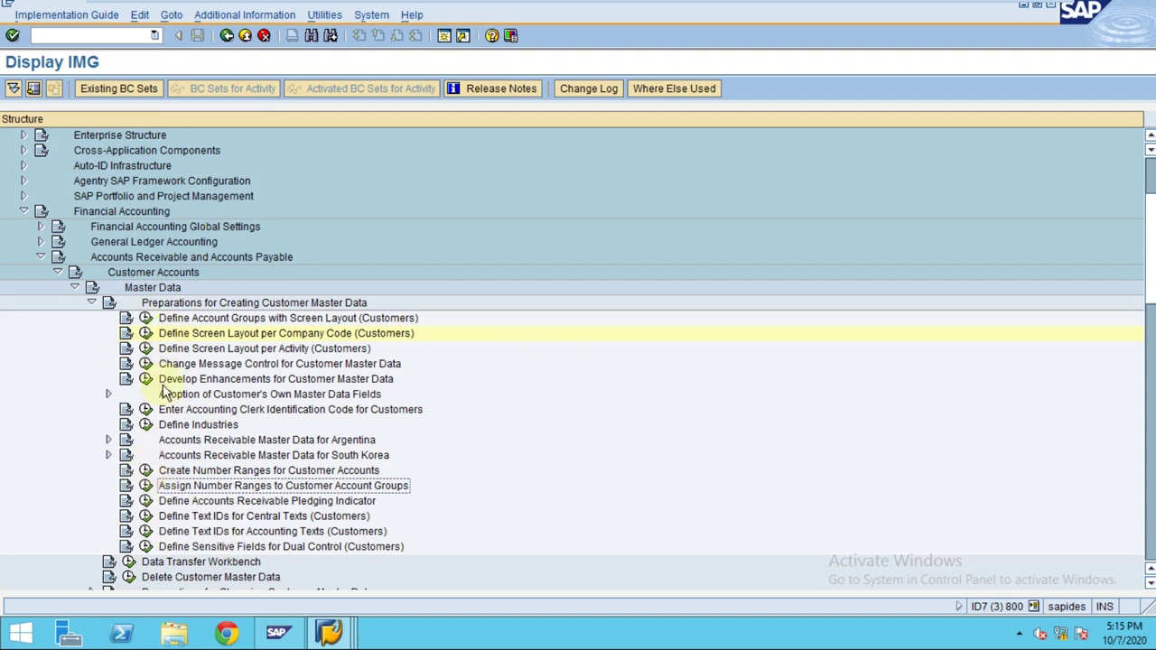
pyautogui.click(146, 470)
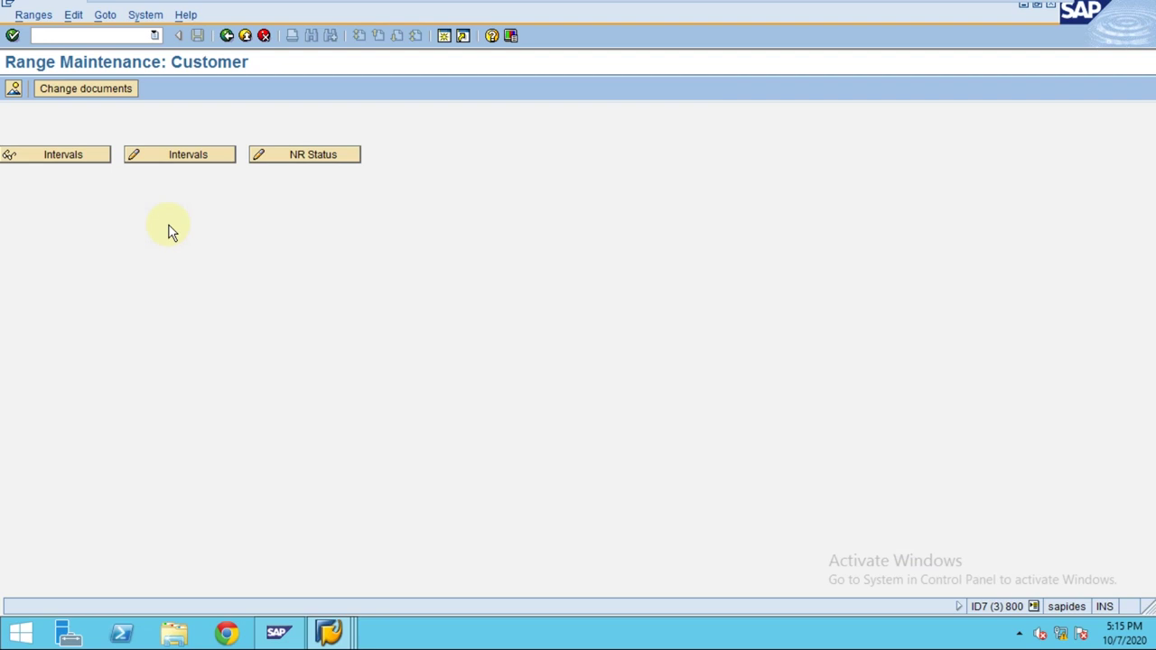
pyautogui.click(65, 153)
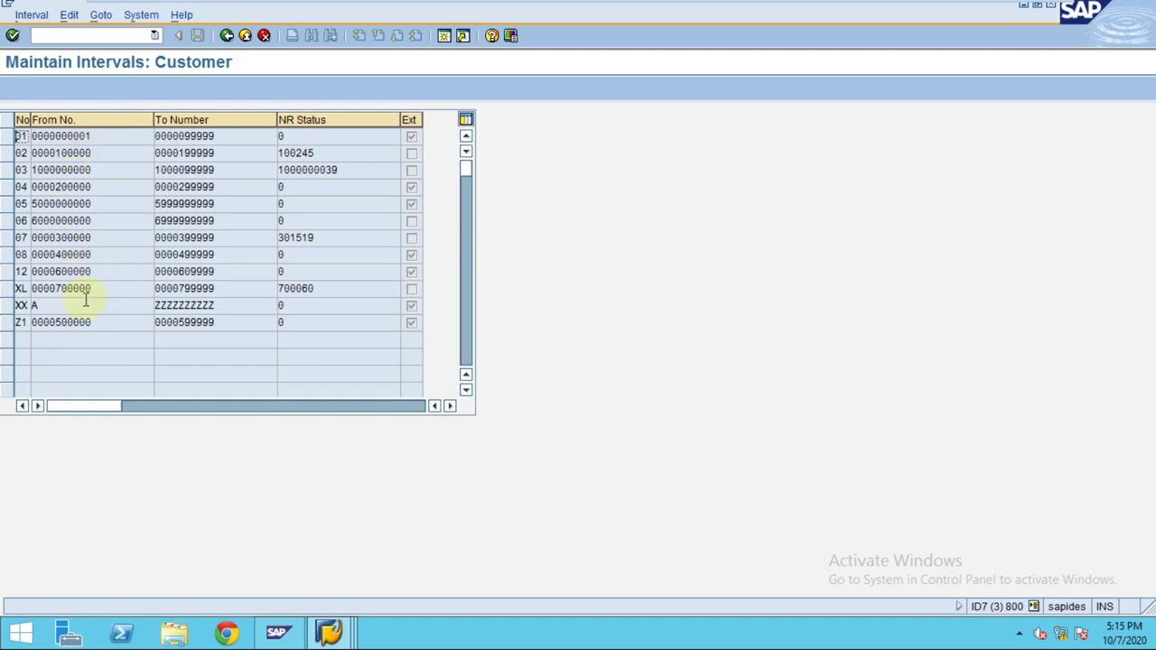
pyautogui.click(227, 35)
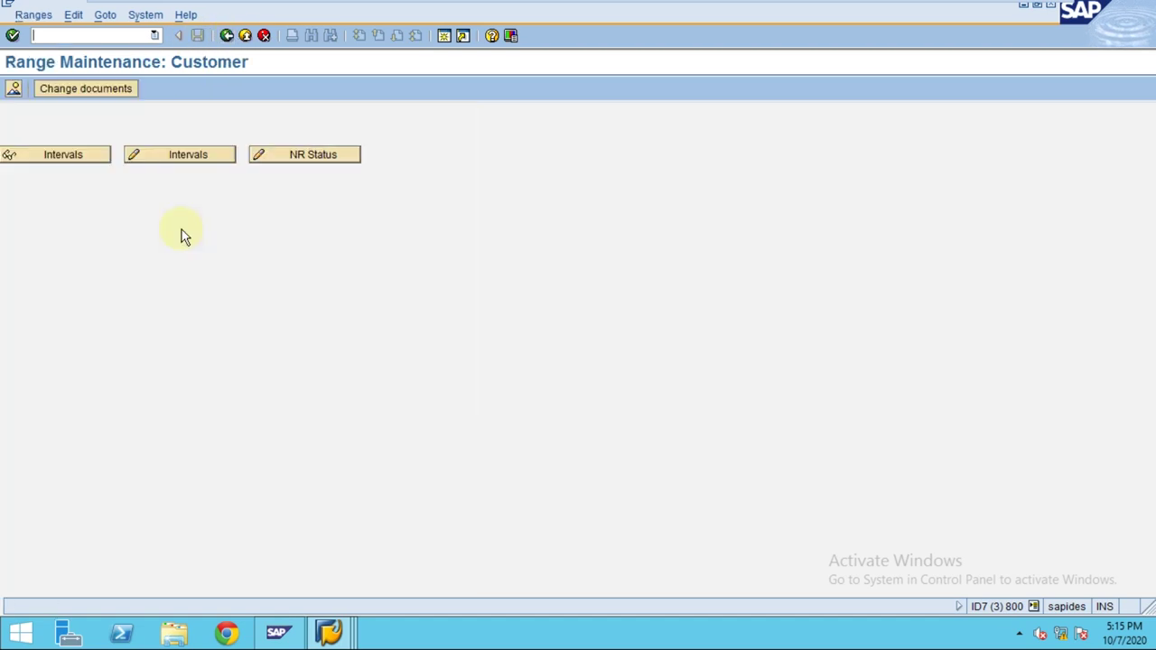
# Open the customer number range intervals for changing and insert two new intervals numbered DM and FR.
pyautogui.click(191, 157)
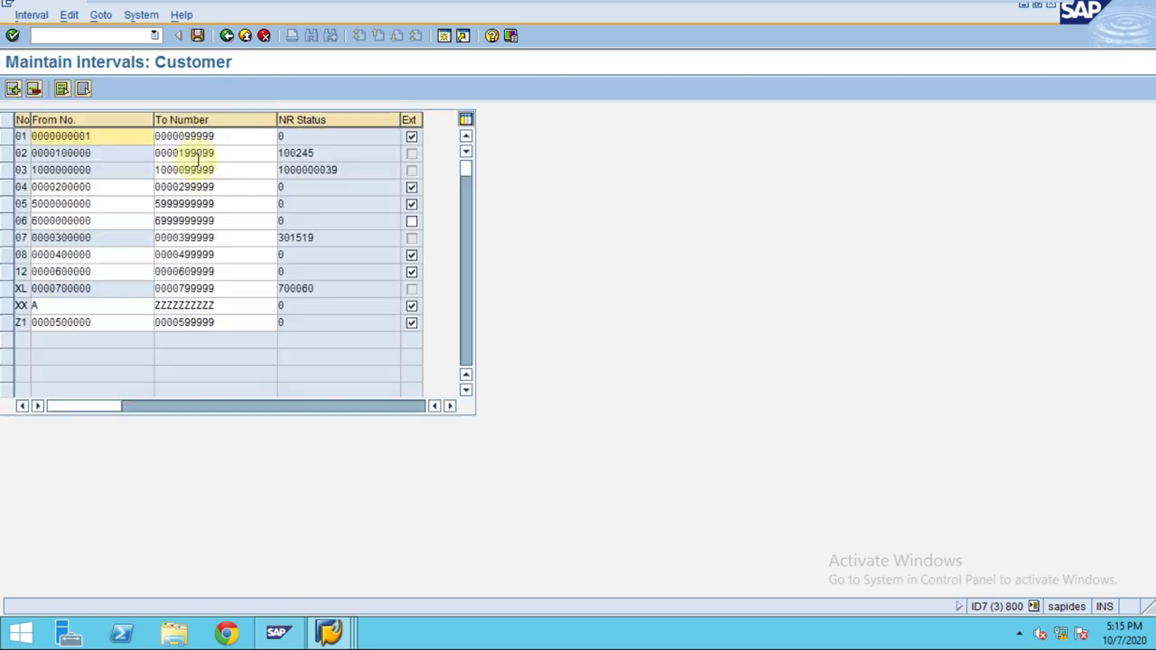
pyautogui.click(12, 89)
pyautogui.click(13, 88)
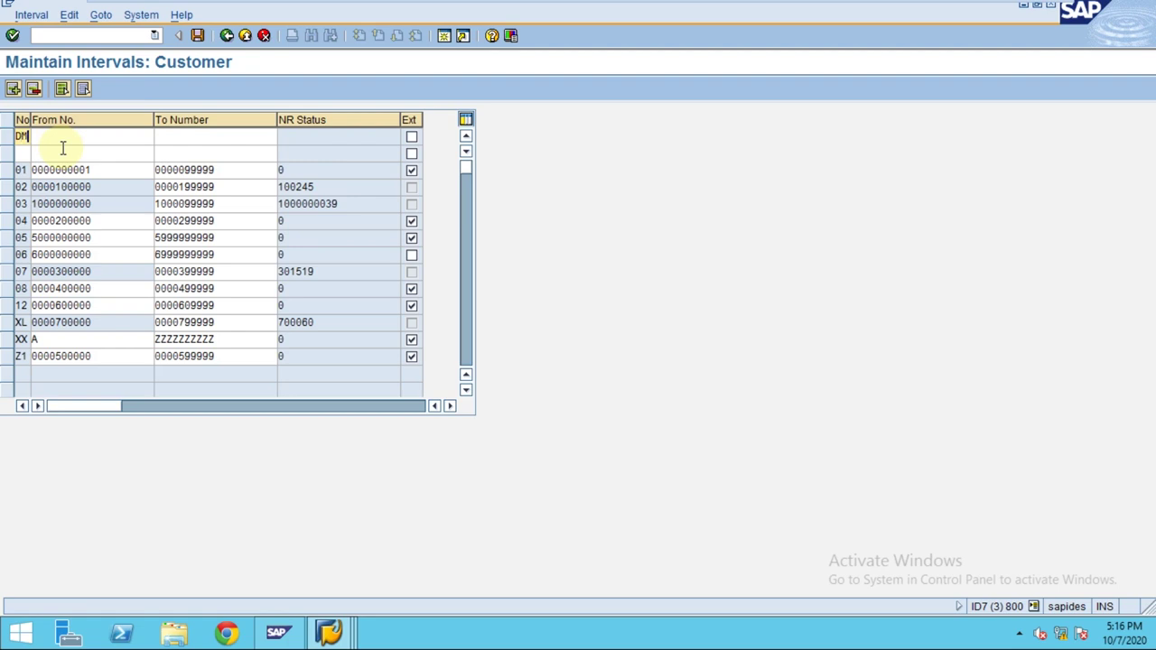
pyautogui.press('Down')
pyautogui.click(62, 136)
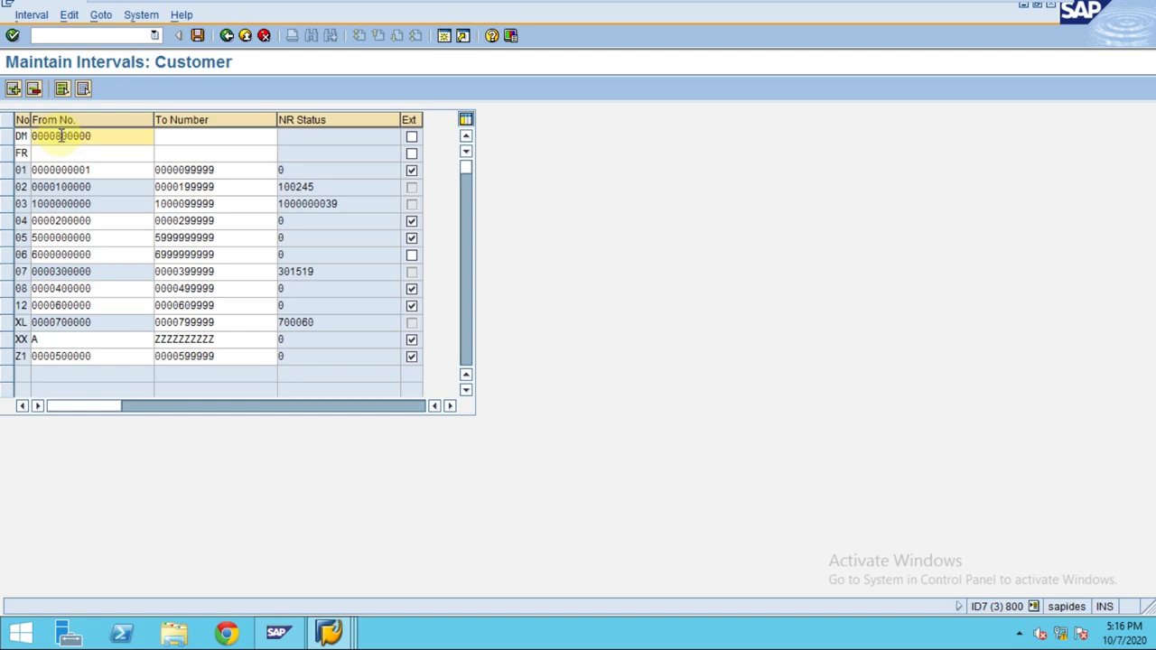
pyautogui.doubleClick(118, 132)
pyautogui.hotkey('ctrl', 'c')
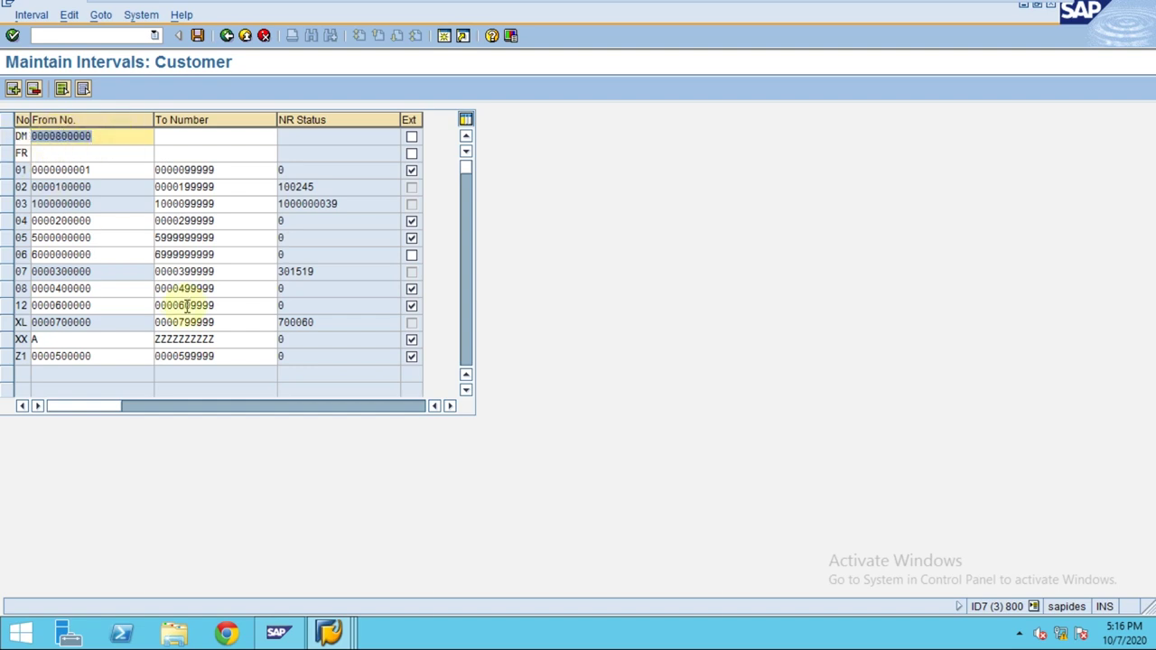
pyautogui.click(197, 137)
pyautogui.hotkey('ctrl', 'v')
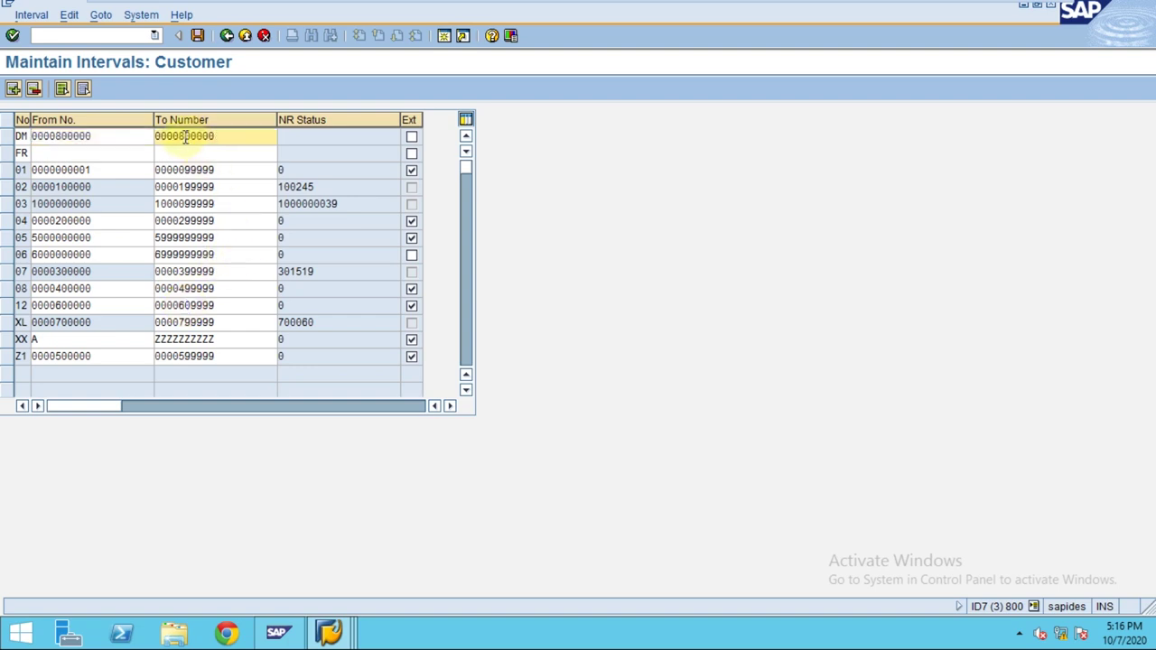
pyautogui.moveTo(181, 137); pyautogui.dragTo(265, 124)
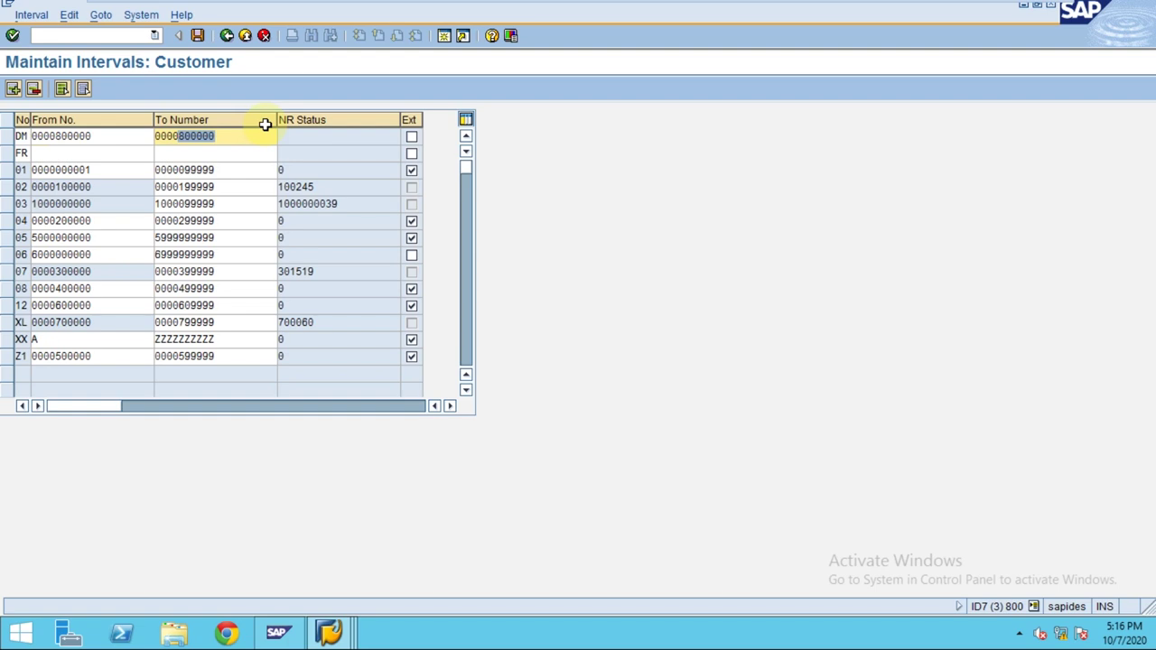
pyautogui.press('End')
pyautogui.click(87, 152)
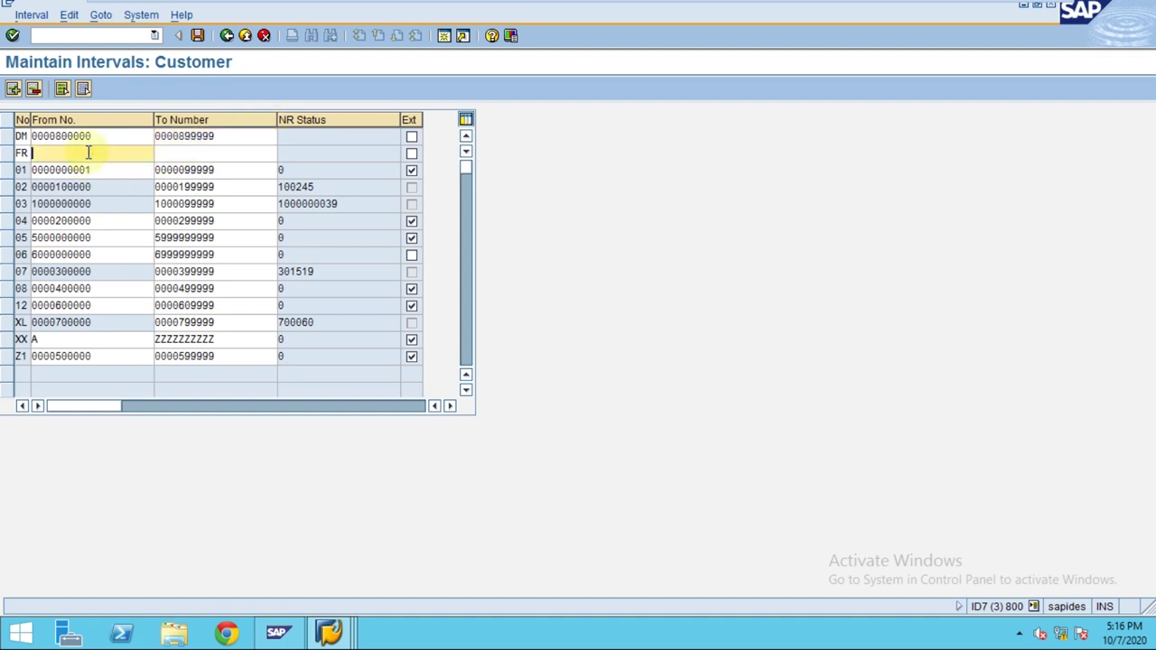
pyautogui.doubleClick(99, 137)
pyautogui.hotkey('ctrl', 'c')
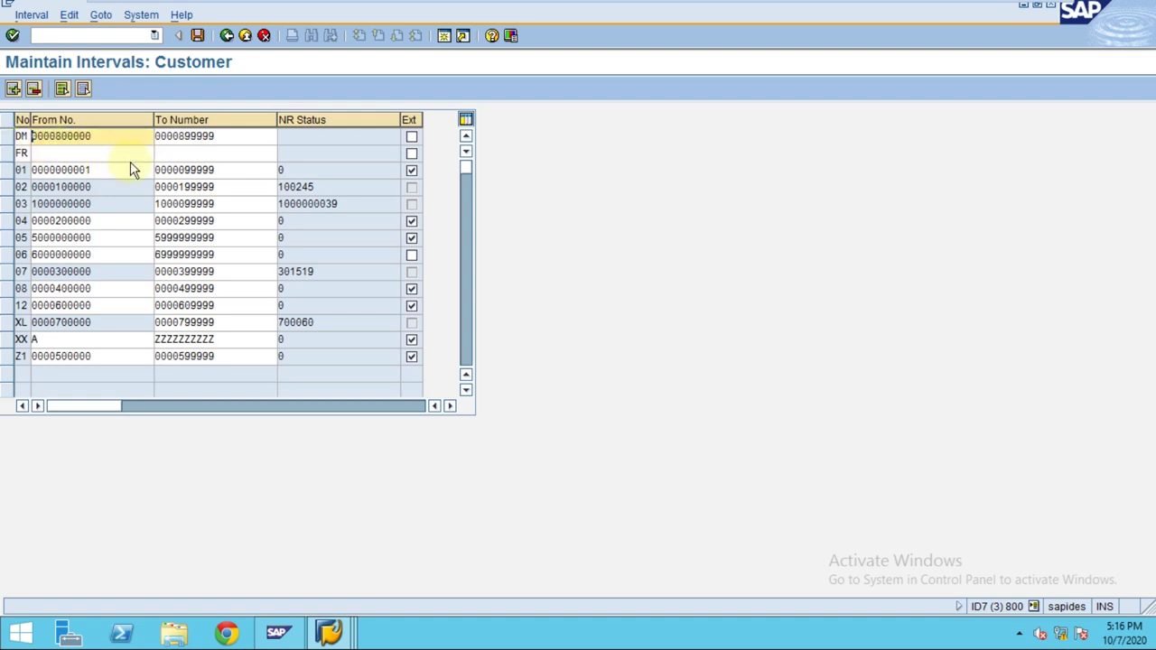
pyautogui.click(98, 153)
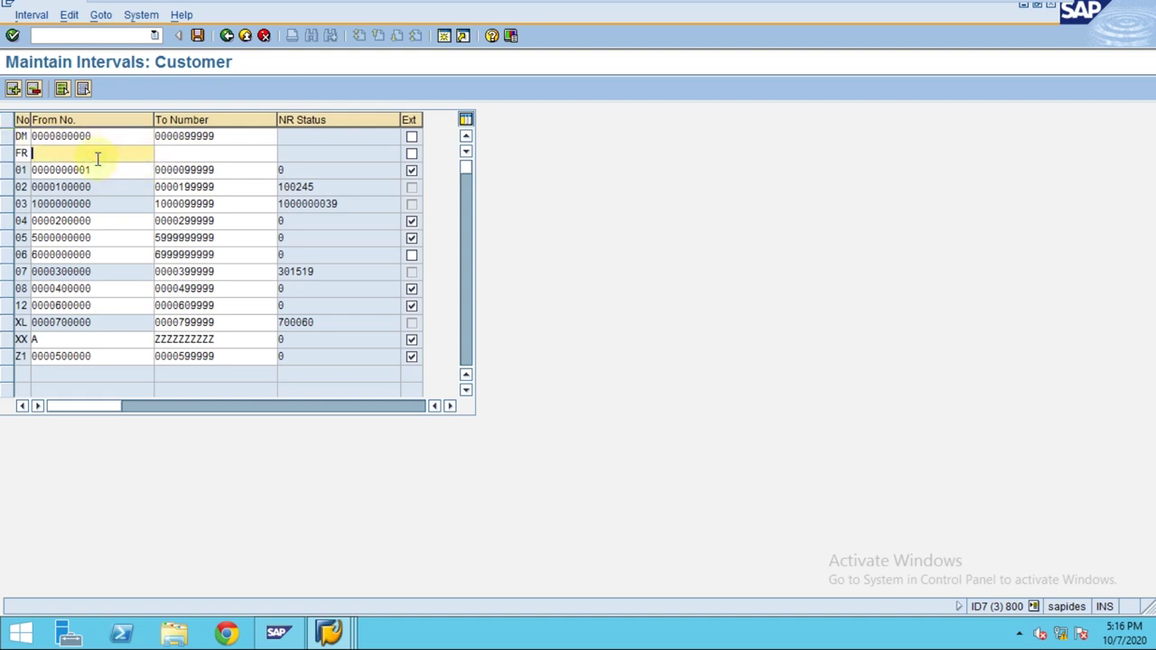
pyautogui.hotkey('ctrl', 'v')
pyautogui.press('Left')
pyautogui.press('Left')
pyautogui.press('Left')
pyautogui.press('Left')
pyautogui.press('Left')
pyautogui.press('Left')
pyautogui.doubleClick(263, 136)
pyautogui.hotkey('ctrl', 'c')
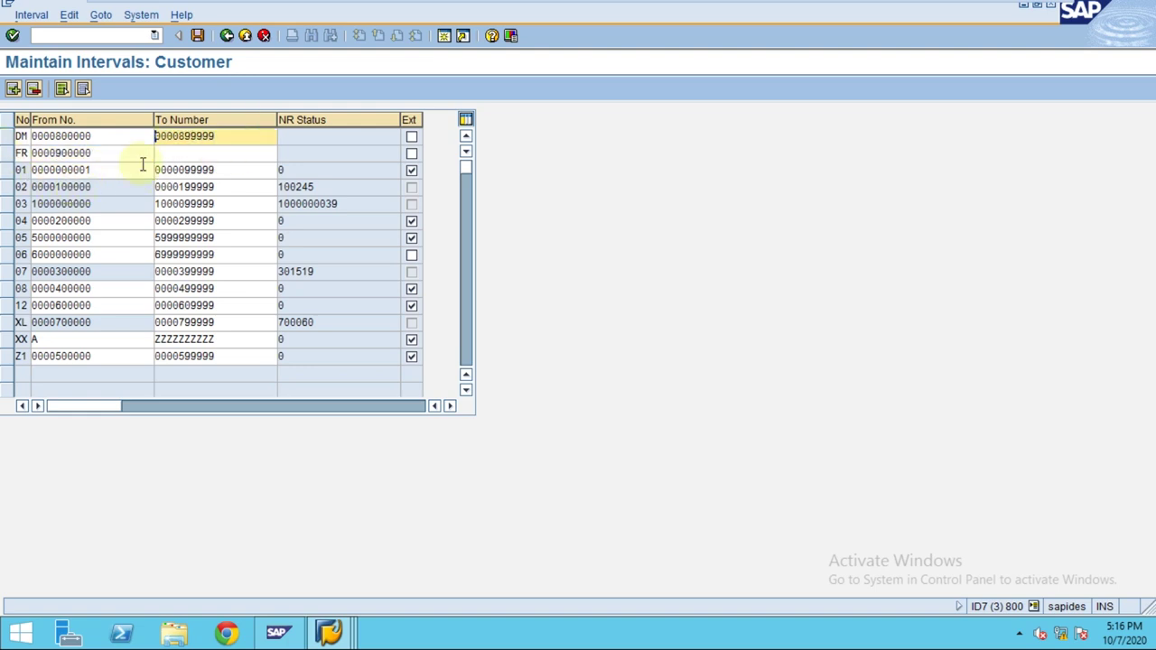
pyautogui.click(185, 152)
pyautogui.hotkey('ctrl', 'v')
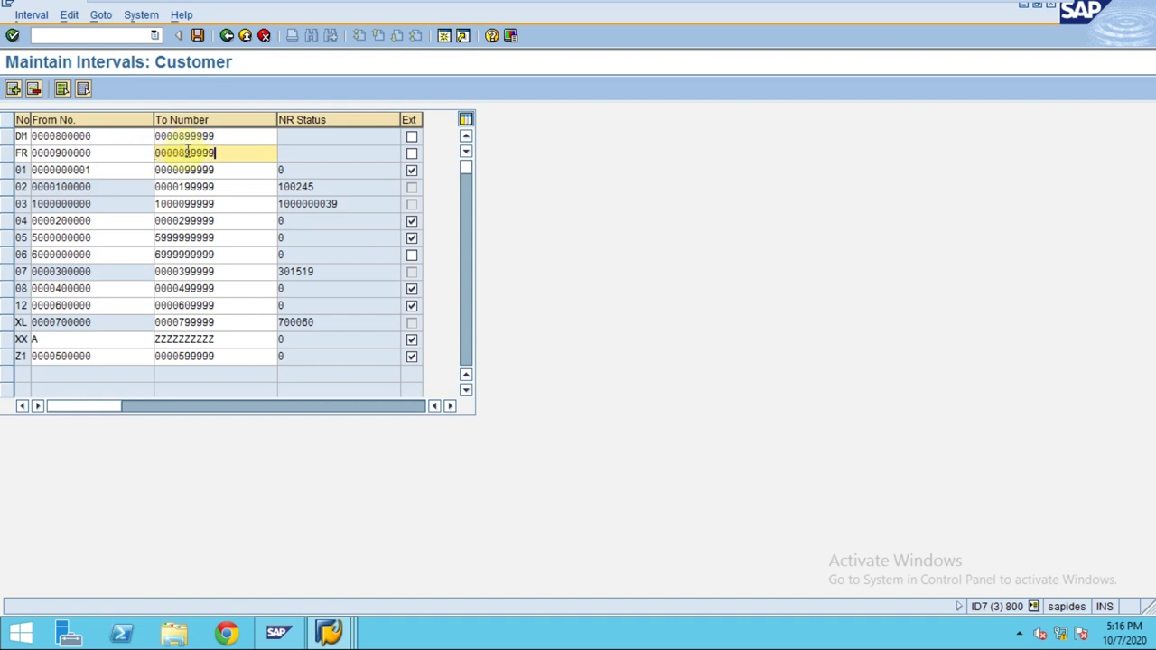
pyautogui.click(181, 152)
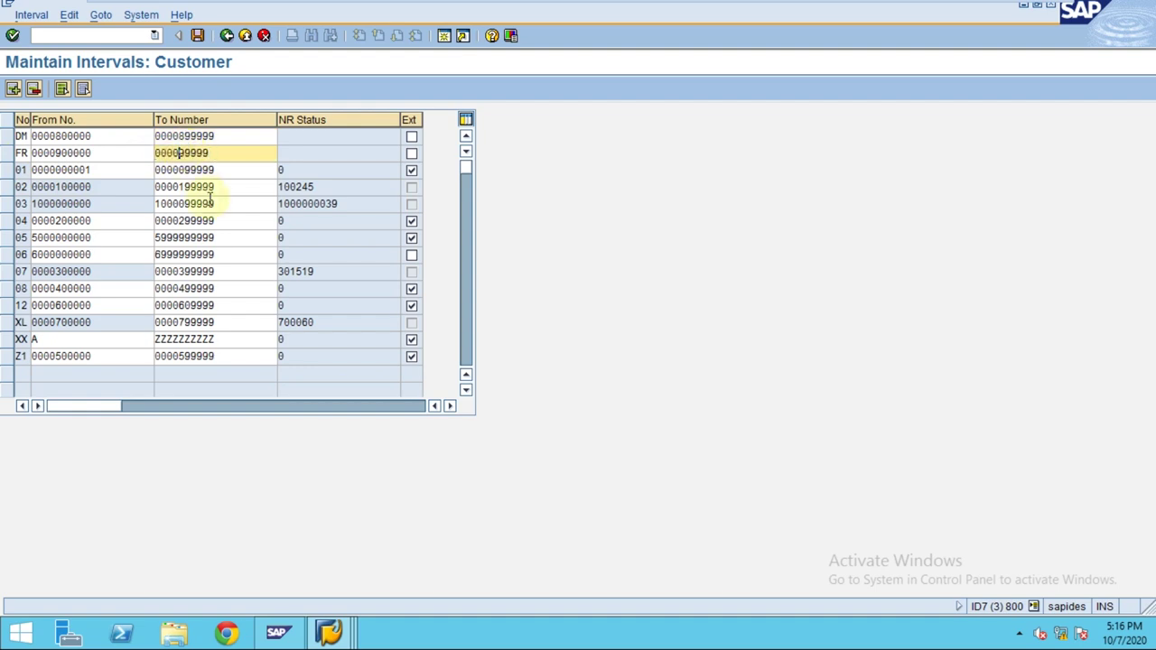
pyautogui.press('Delete')
pyautogui.write('9')
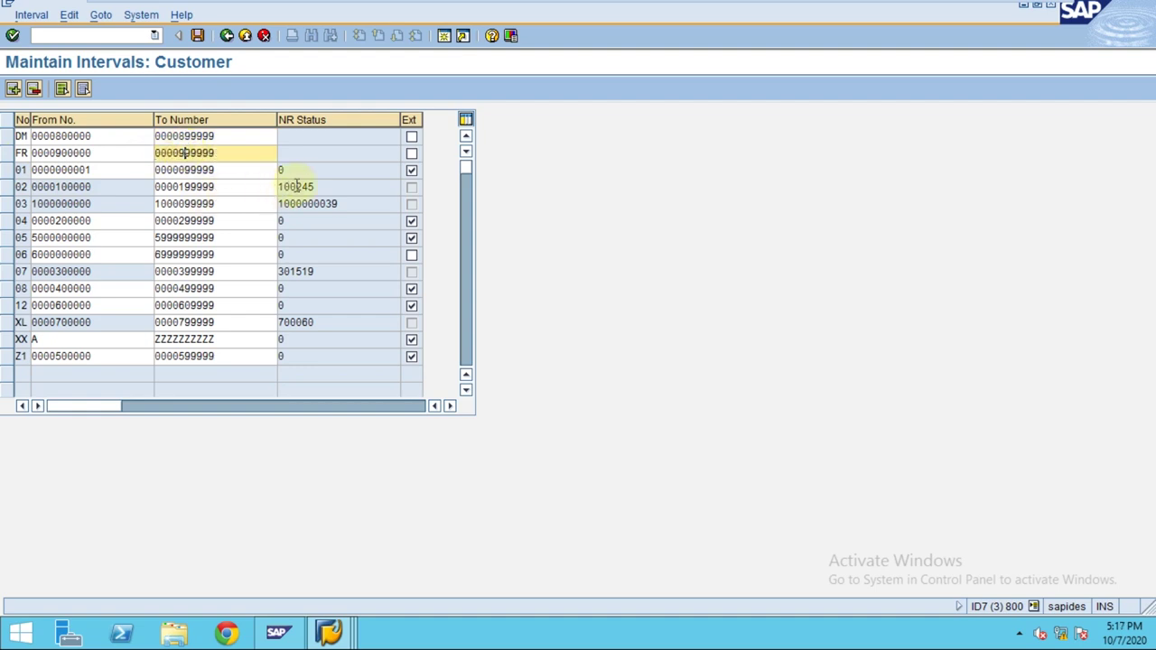
pyautogui.click(411, 137)
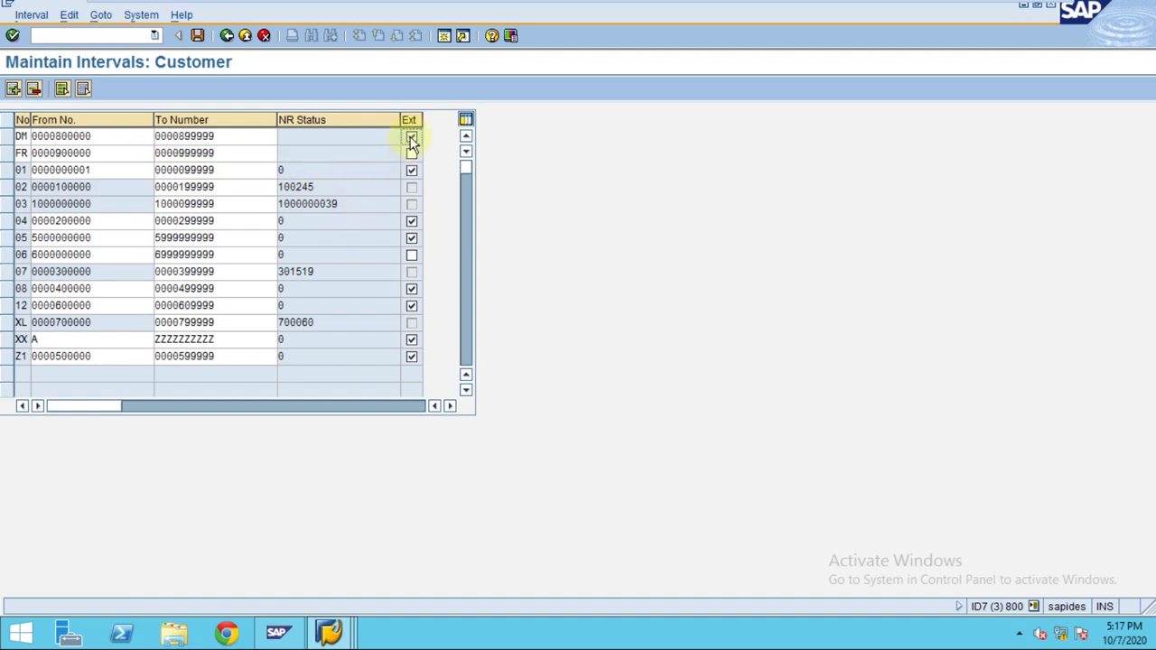
pyautogui.click(411, 154)
pyautogui.click(411, 137)
pyautogui.click(411, 153)
# Save the customer number range intervals, accept the number range transport notice, and return to the IMG.
pyautogui.click(233, 138)
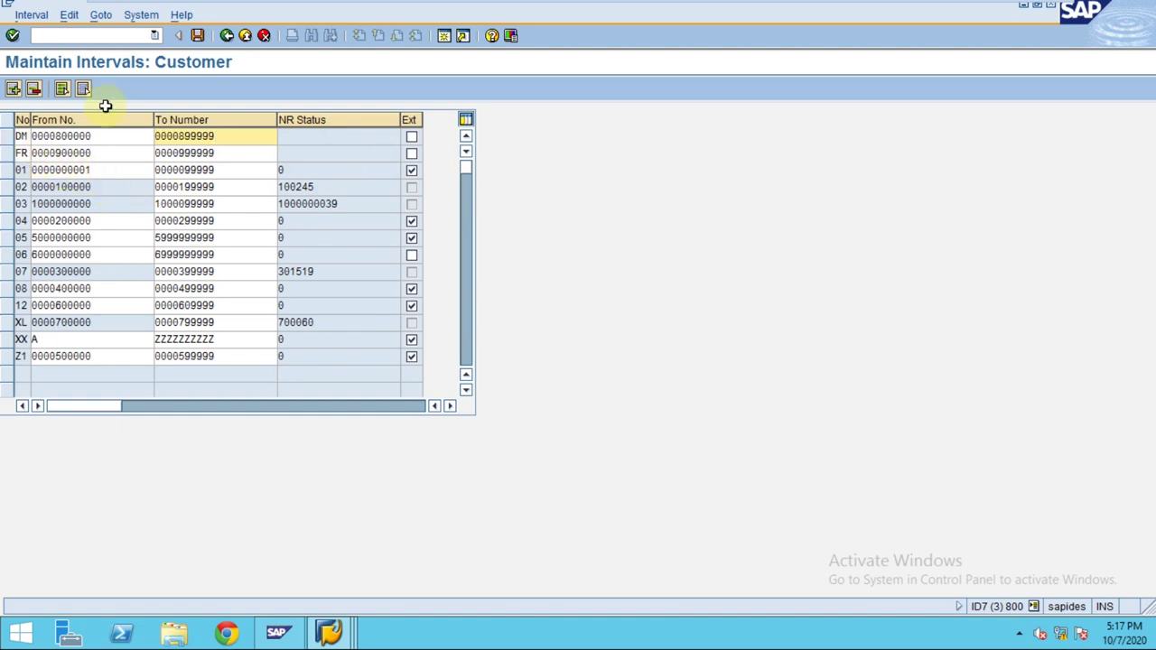
pyautogui.click(198, 38)
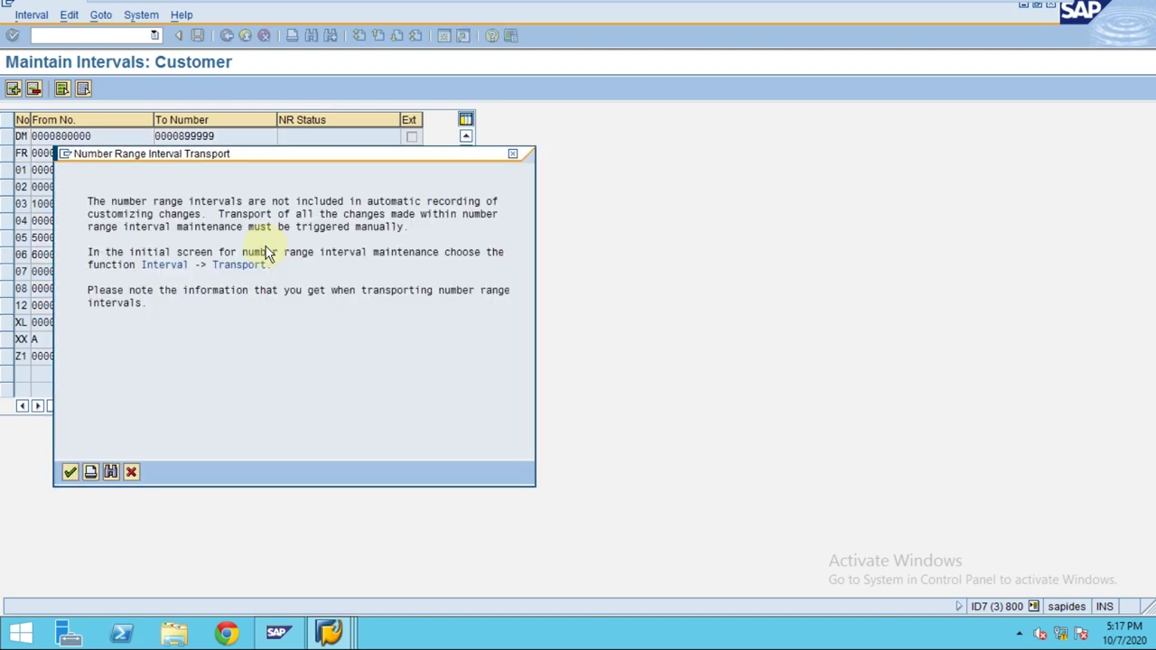
pyautogui.click(70, 472)
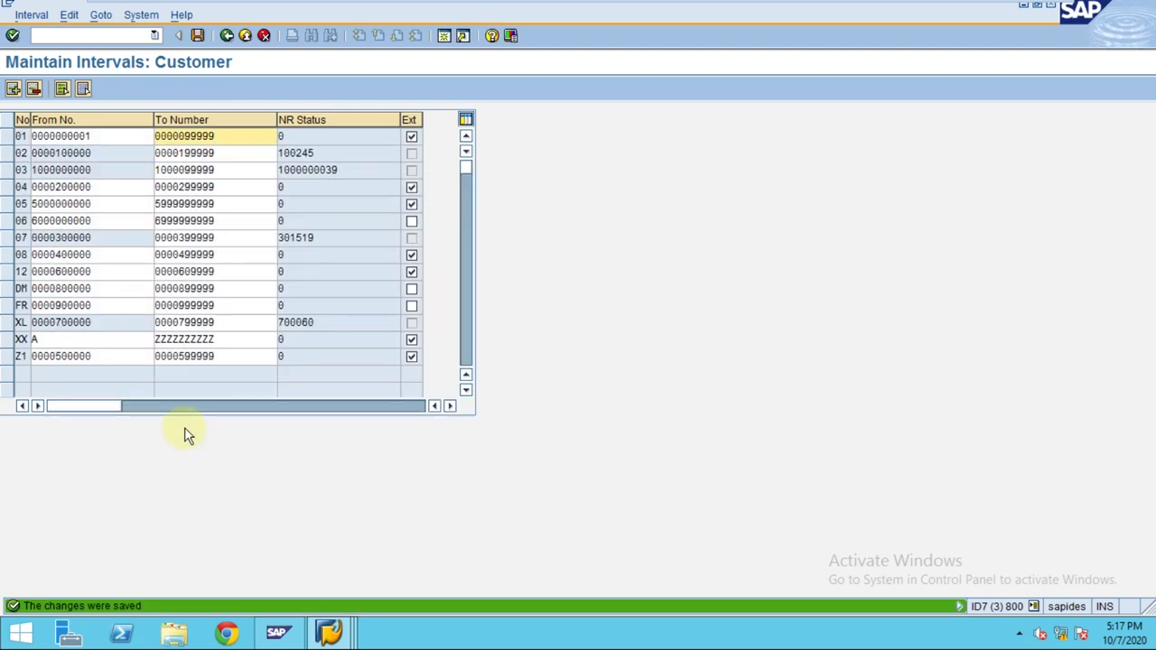
pyautogui.click(227, 41)
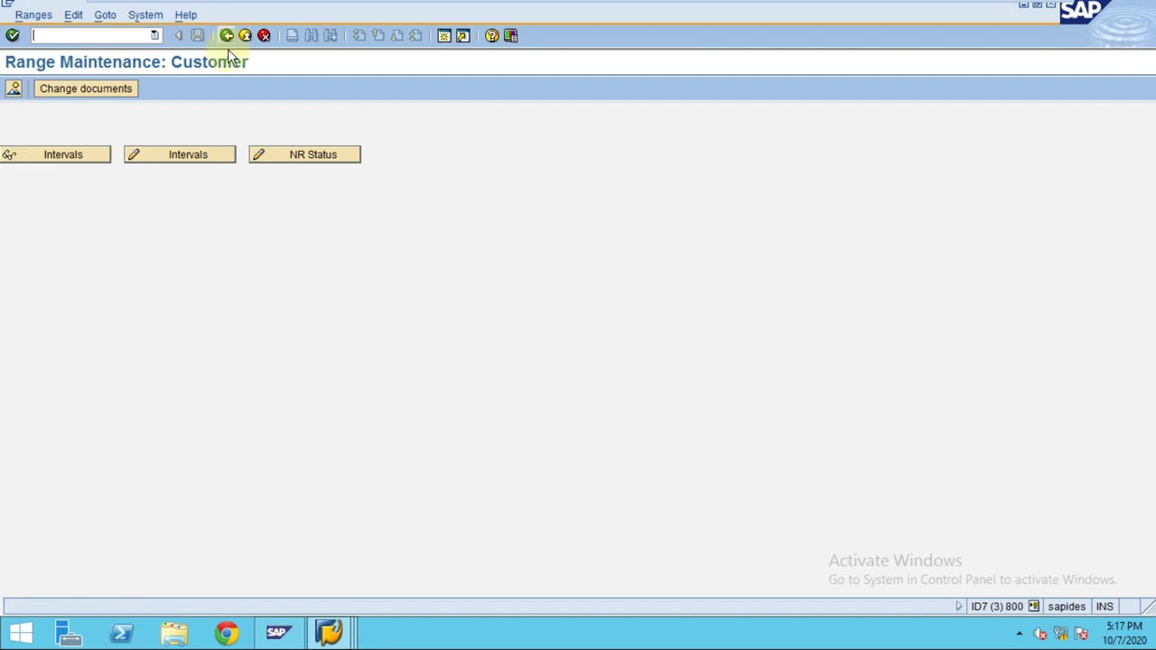
pyautogui.click(227, 40)
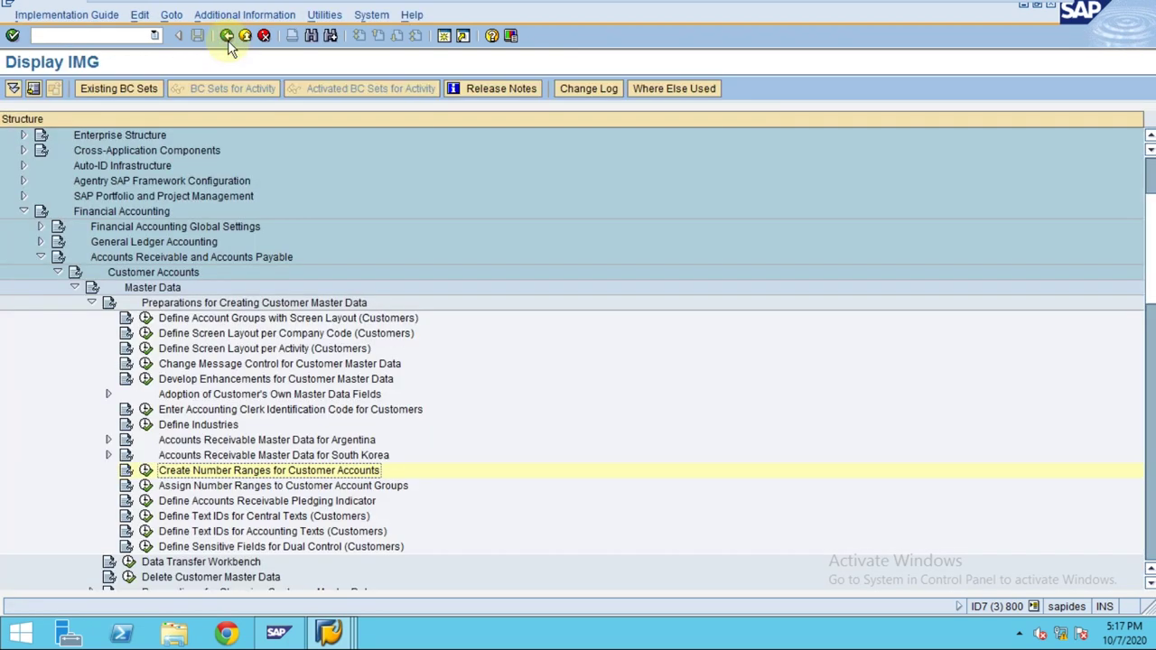
# Execute Assign Number Ranges to Customer Account Groups and locate account groups TRDM and TRFR in the overview.
pyautogui.click(146, 486)
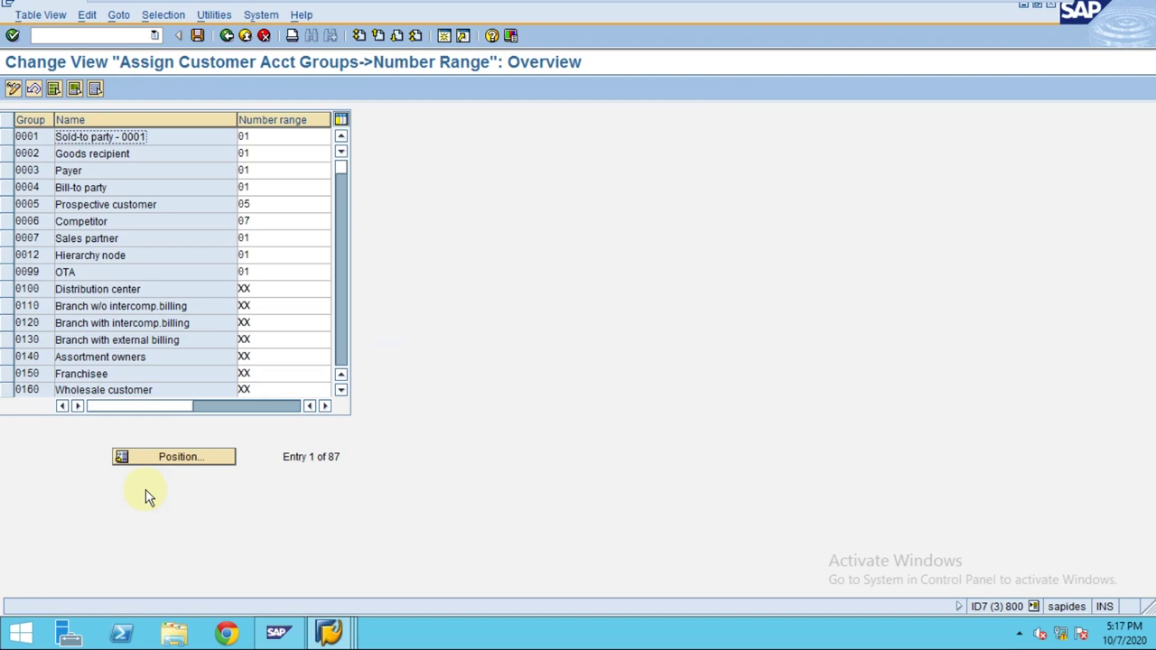
pyautogui.click(341, 326)
pyautogui.click(341, 326)
pyautogui.click(341, 326)
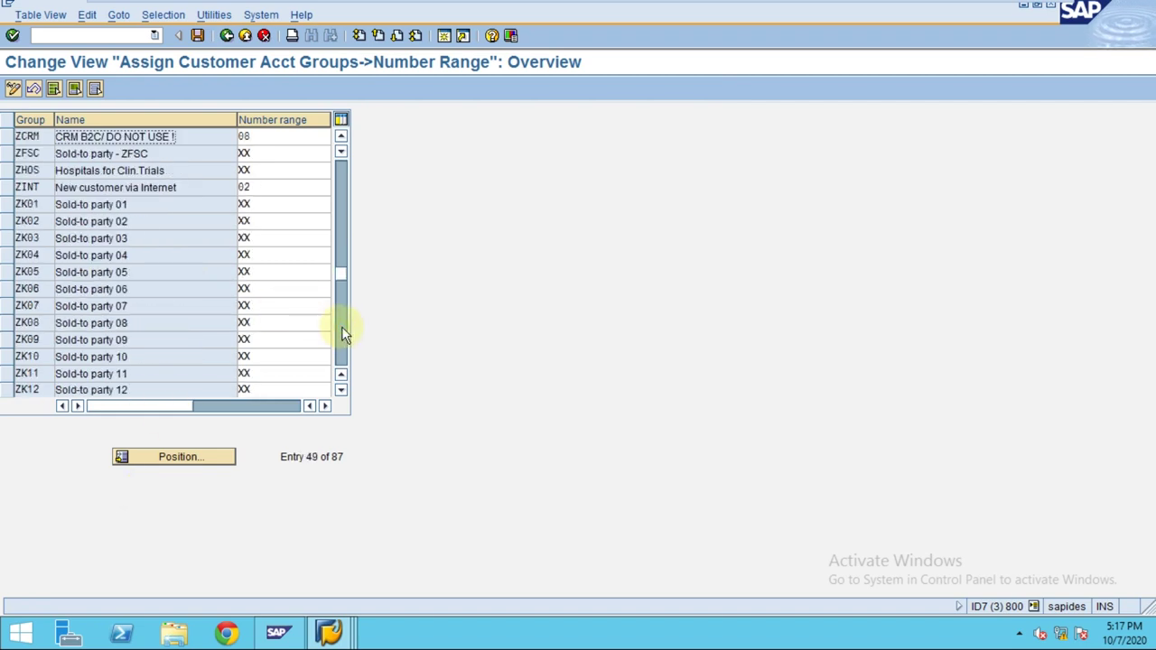
pyautogui.click(341, 326)
pyautogui.click(341, 326)
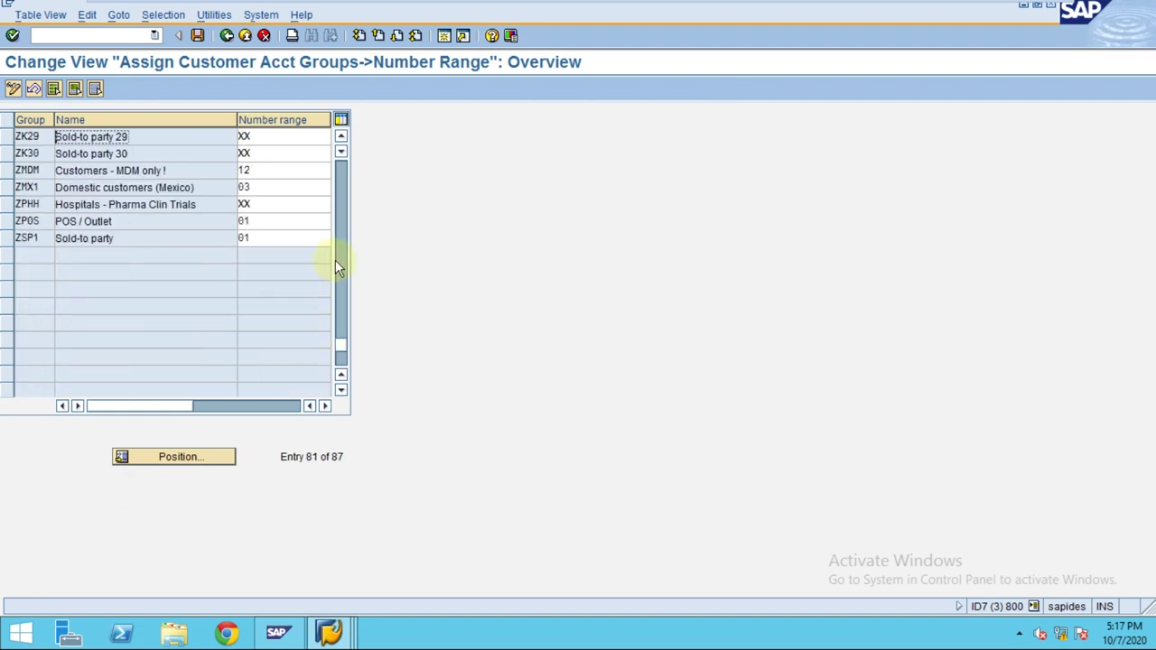
pyautogui.click(339, 210)
pyautogui.click(340, 209)
pyautogui.click(339, 209)
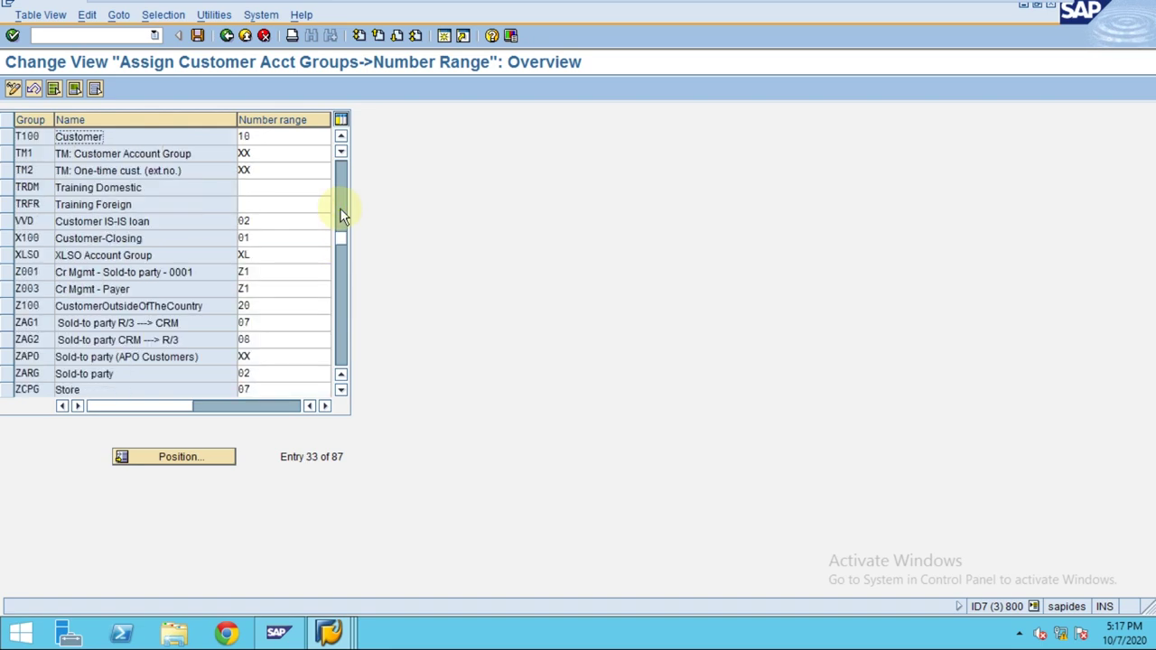
# Assign number range DM to account group TRDM from the list of possible values, and FR to account group TRFR.
pyautogui.click(258, 187)
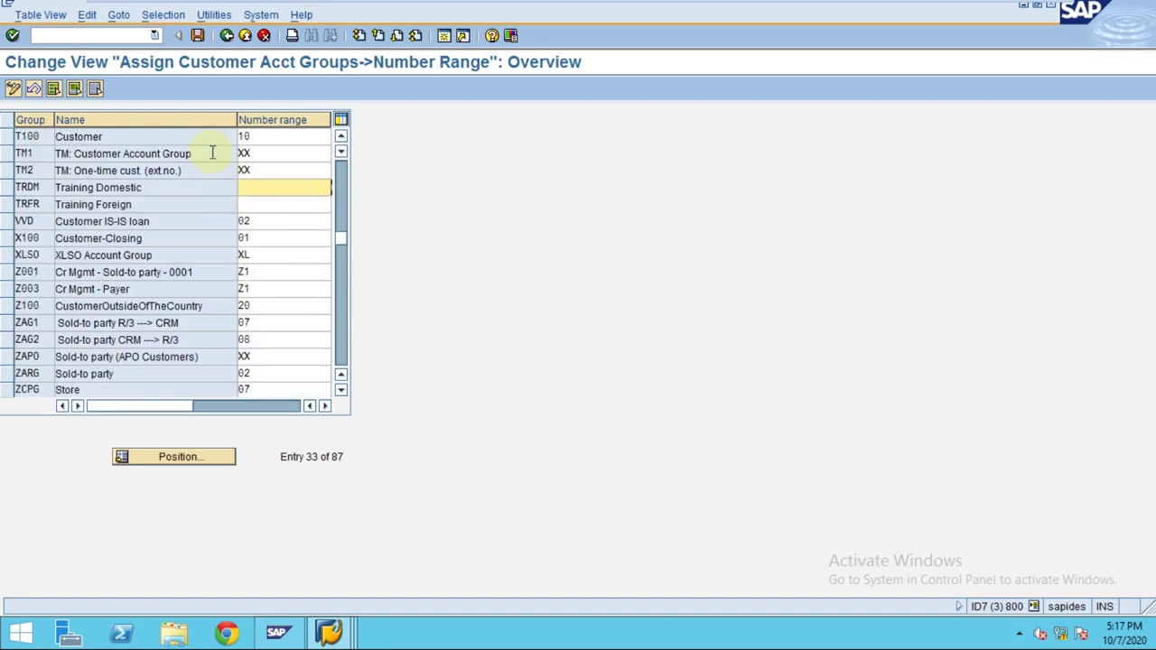
pyautogui.moveTo(232, 121); pyautogui.dragTo(167, 120)
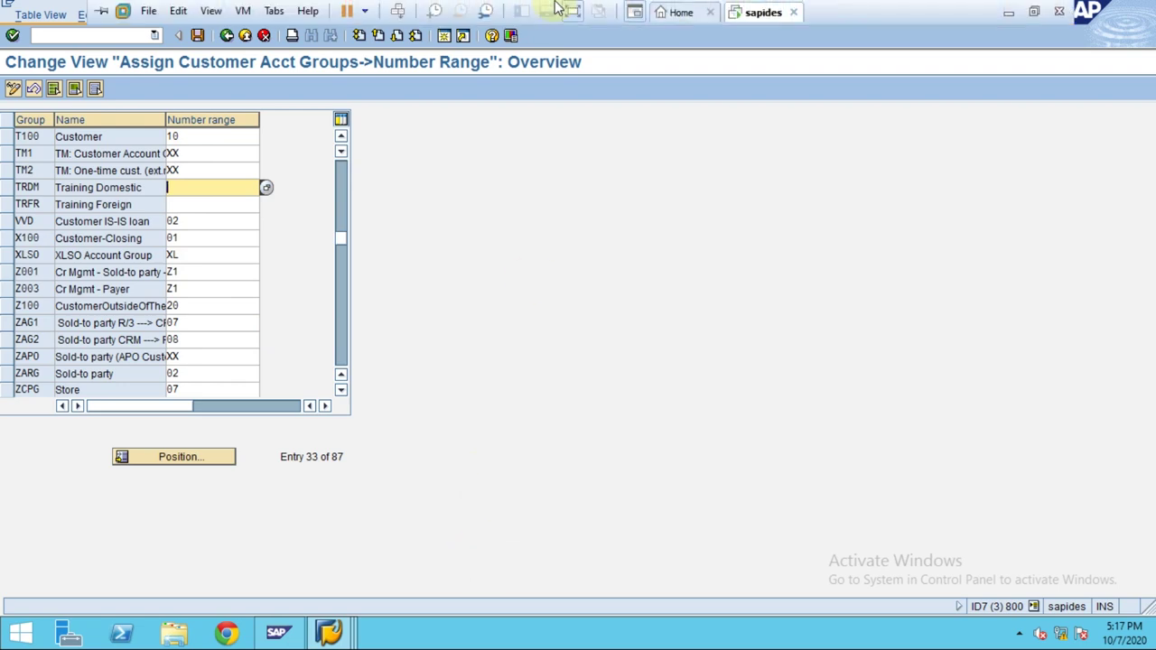
pyautogui.moveTo(578, 7)
pyautogui.click(655, 11)
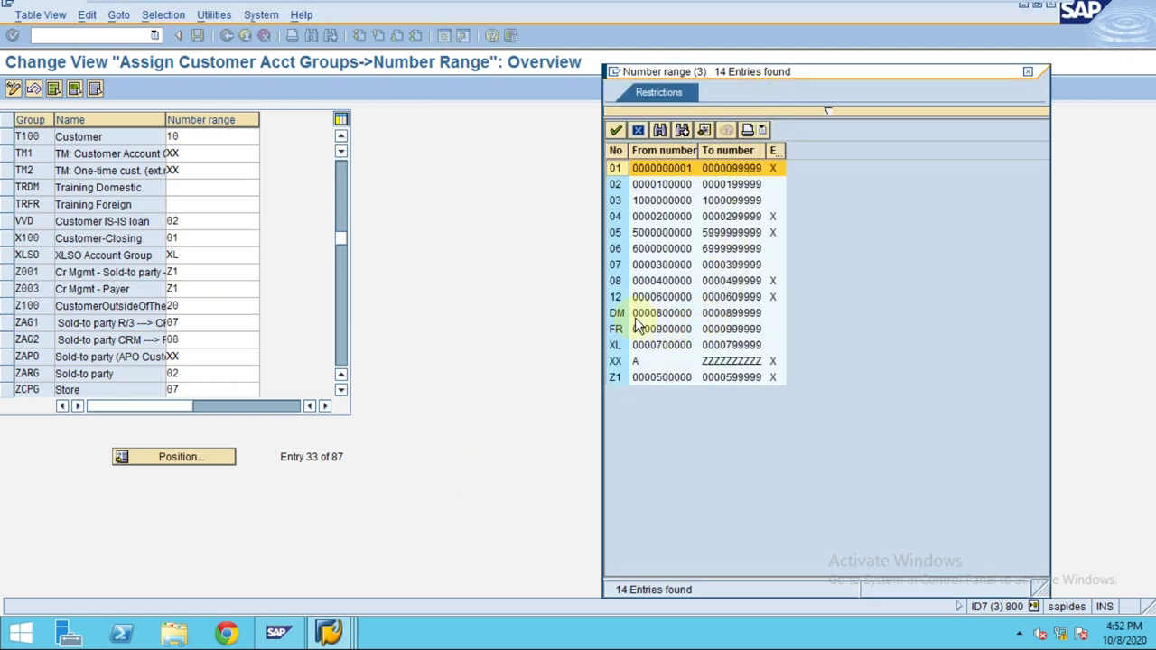
pyautogui.click(633, 316)
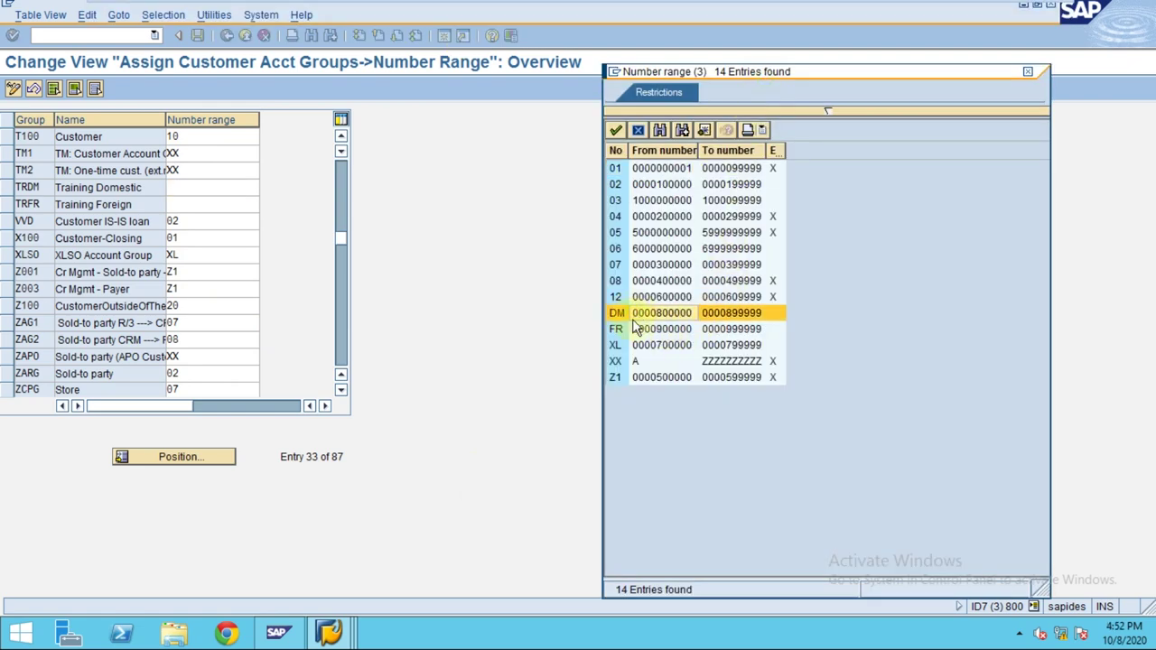
pyautogui.click(636, 330)
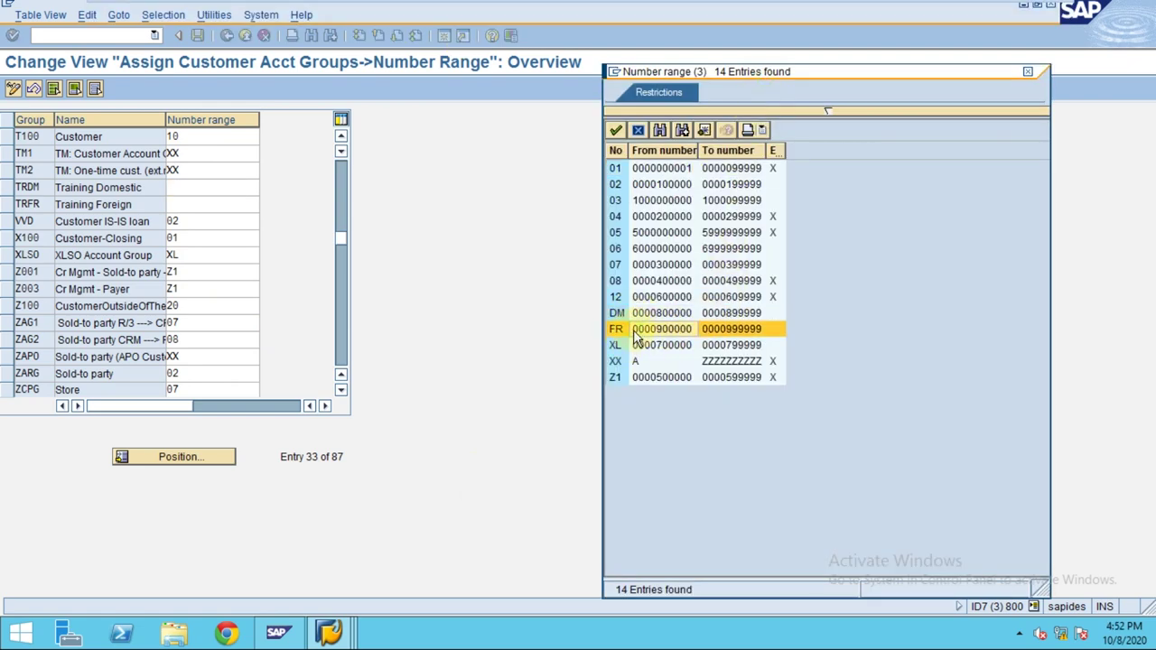
pyautogui.doubleClick(636, 314)
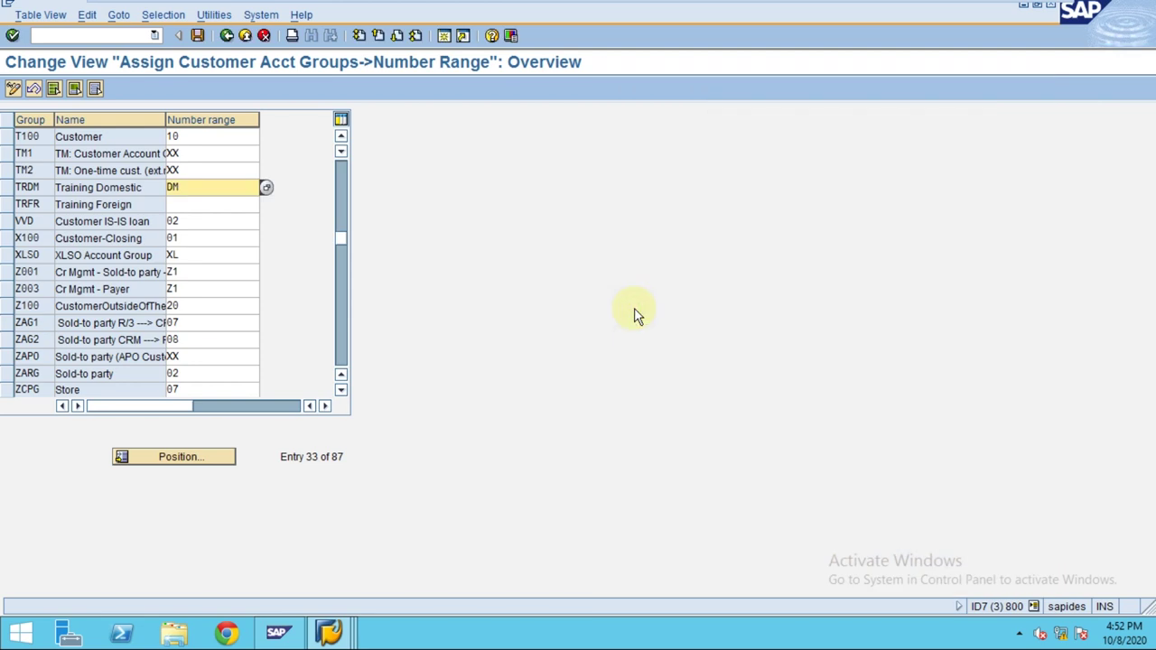
pyautogui.press('Down')
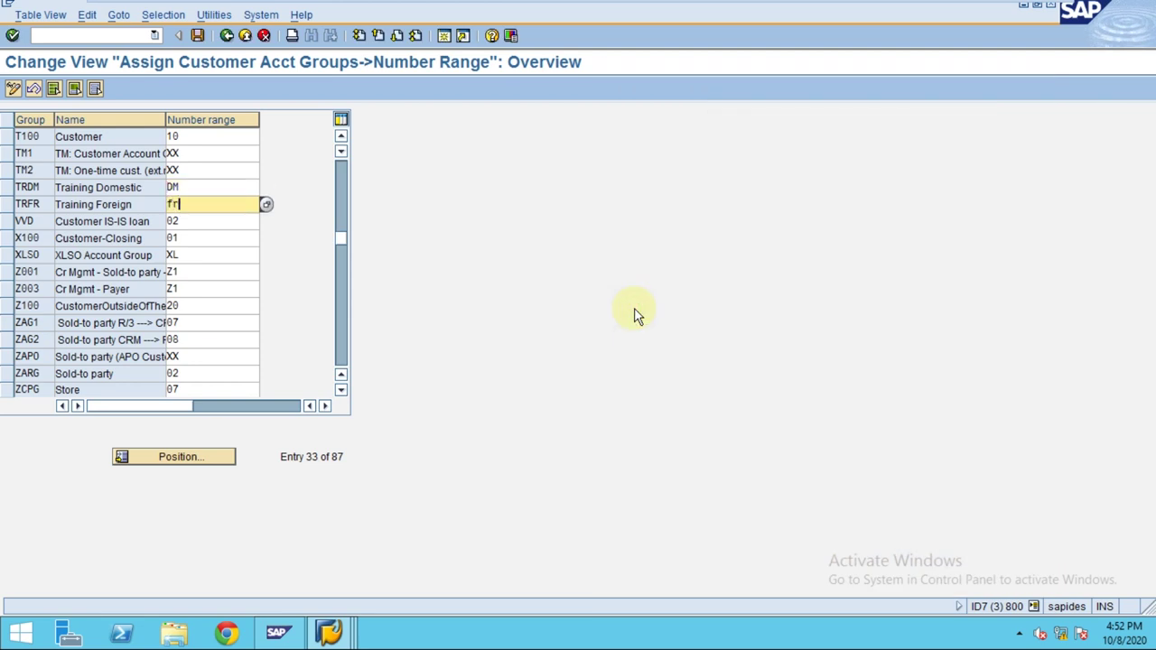
# Save the number range assignments for the customer account groups and accept customizing request ID7K900169.
pyautogui.press('Return')
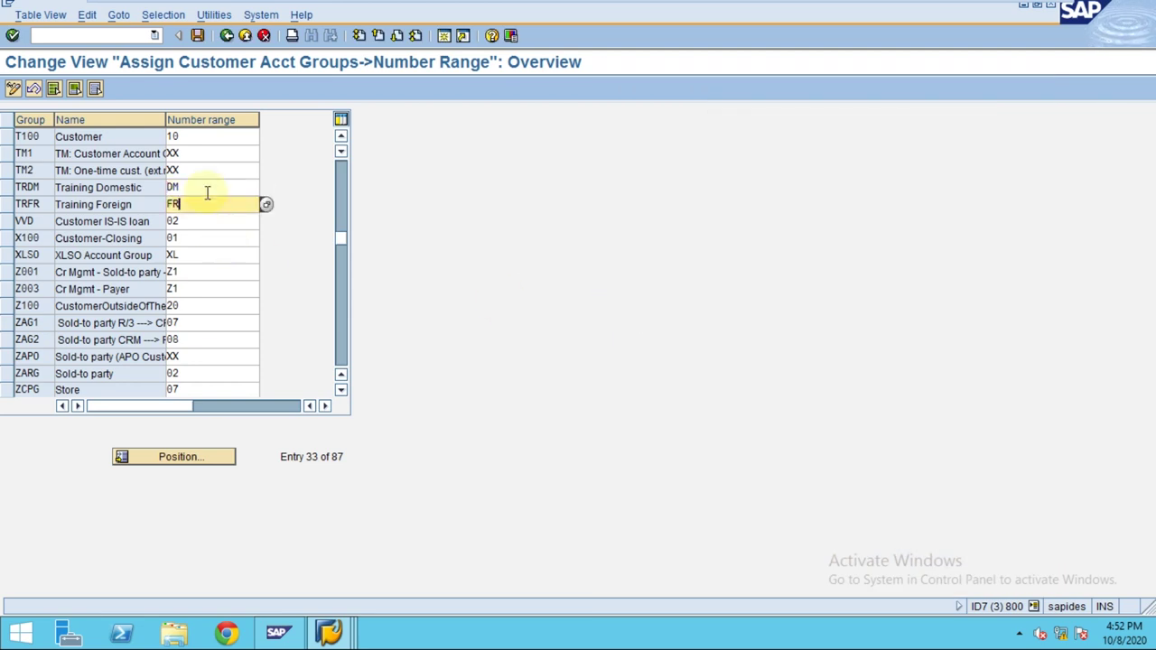
pyautogui.click(198, 35)
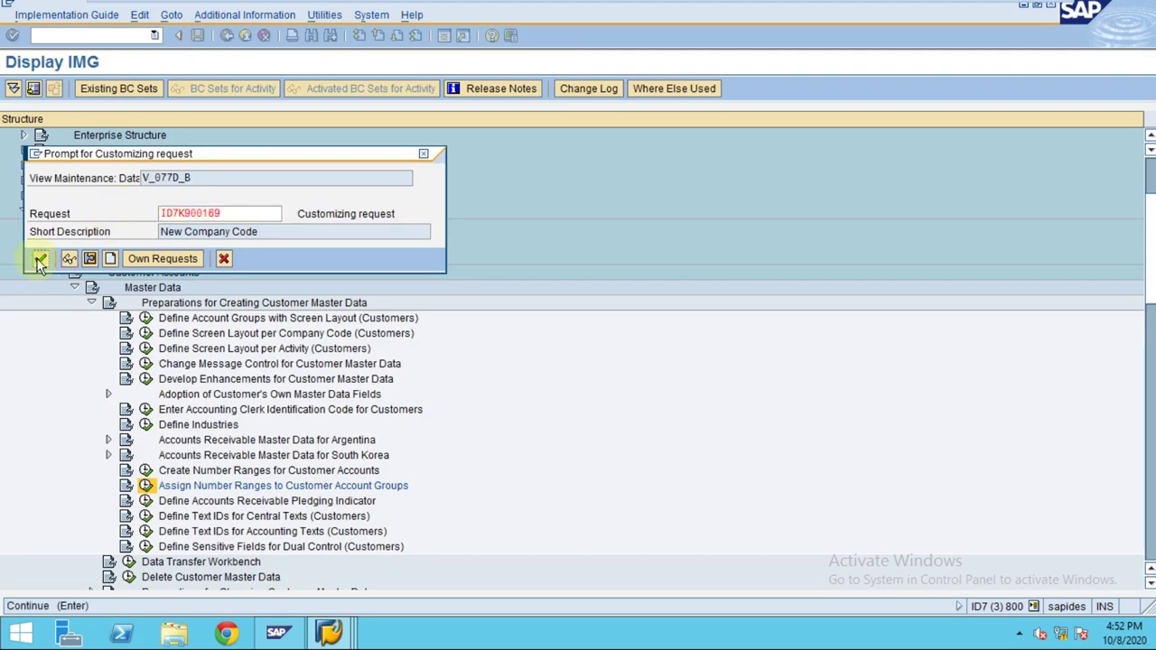
pyautogui.click(40, 261)
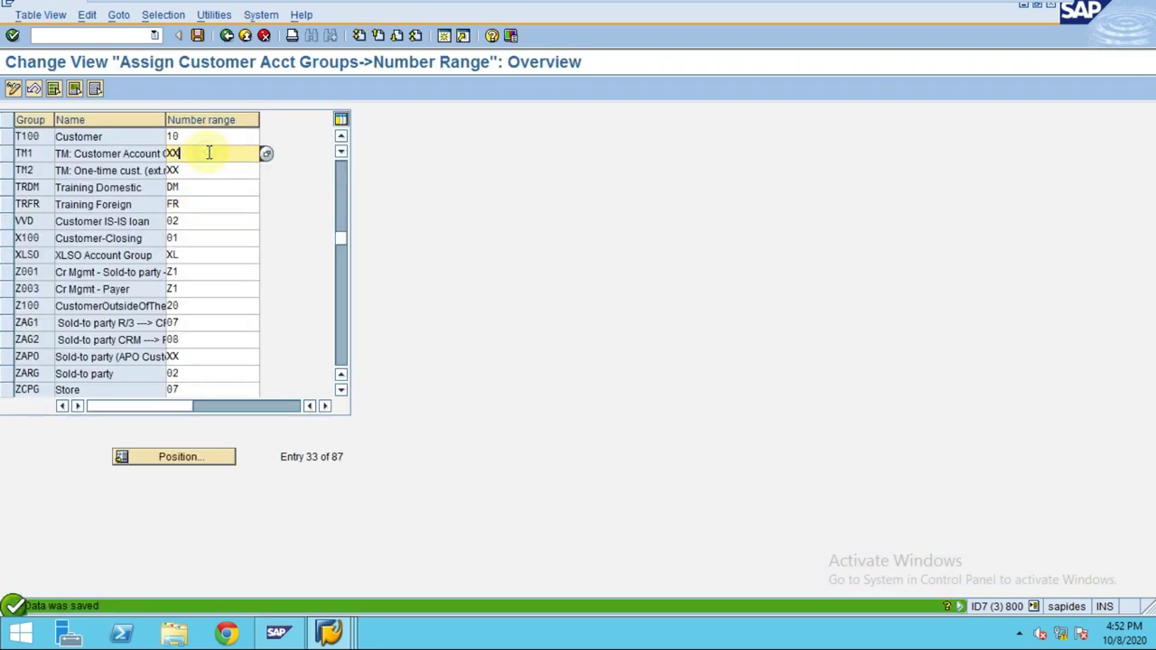
# Check the number range assignments of account groups TRDM and TRFR in the overview.
pyautogui.click(200, 192)
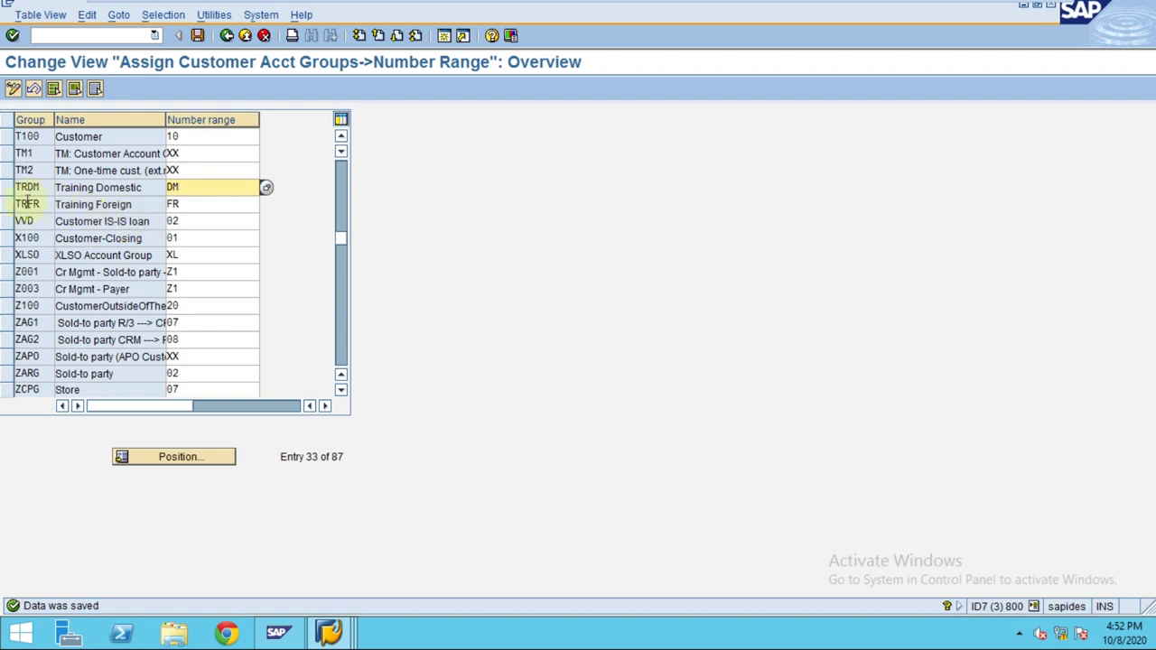
pyautogui.moveTo(6, 205); pyautogui.dragTo(7, 218)
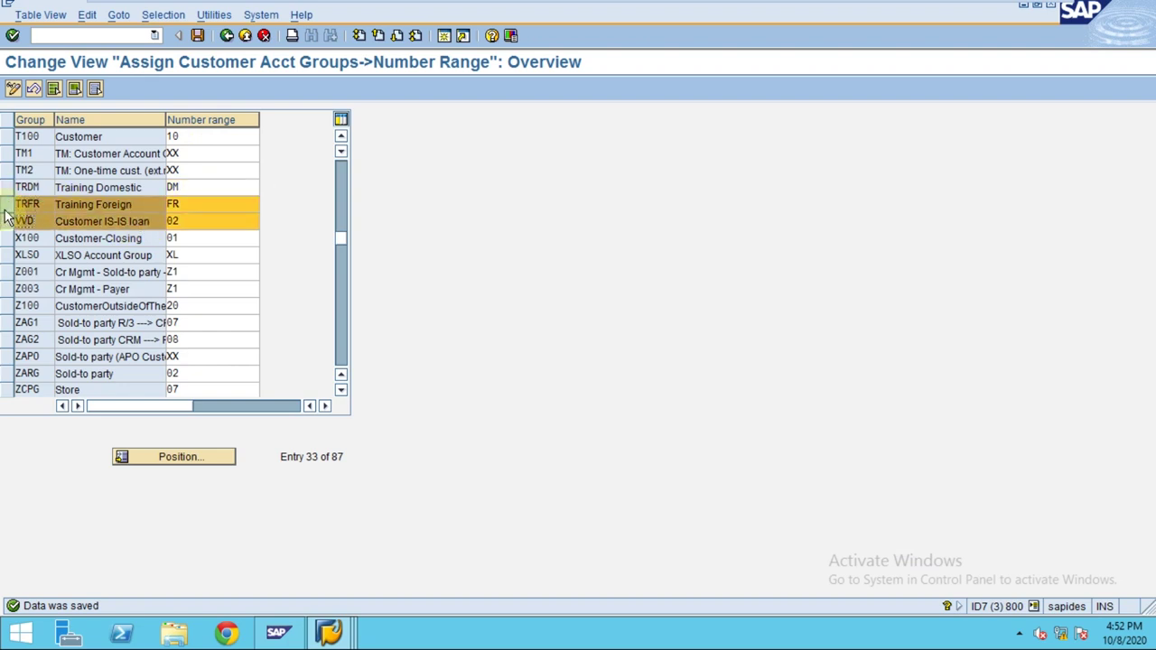
pyautogui.click(6, 204)
pyautogui.click(5, 221)
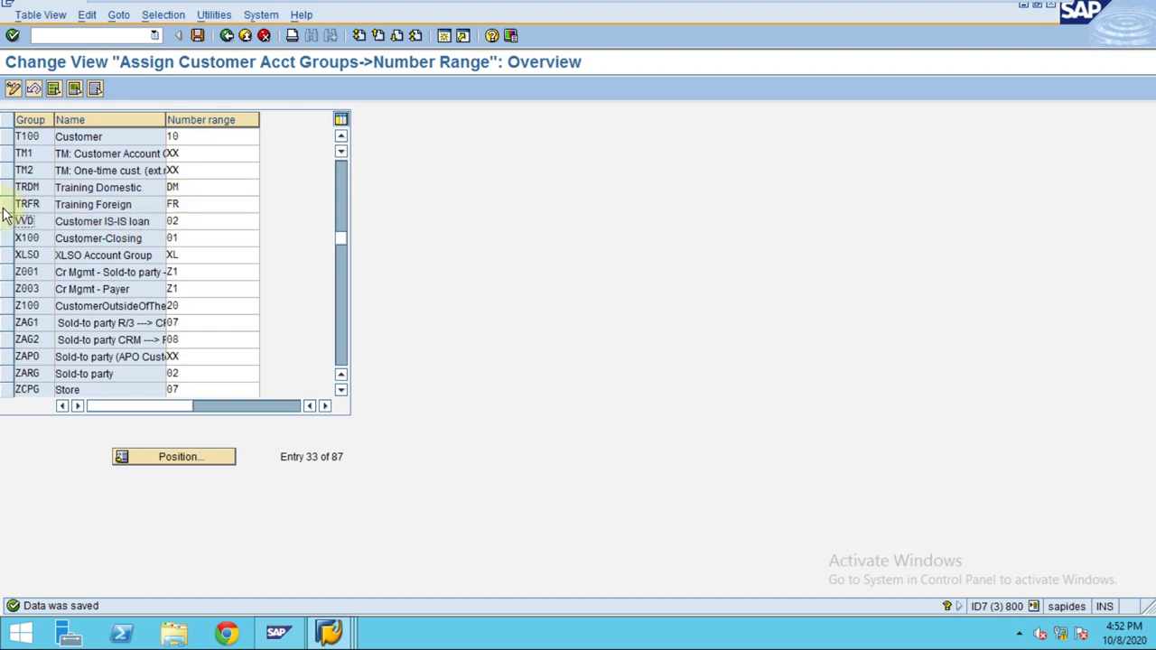
pyautogui.click(6, 204)
pyautogui.click(6, 187)
pyautogui.click(6, 205)
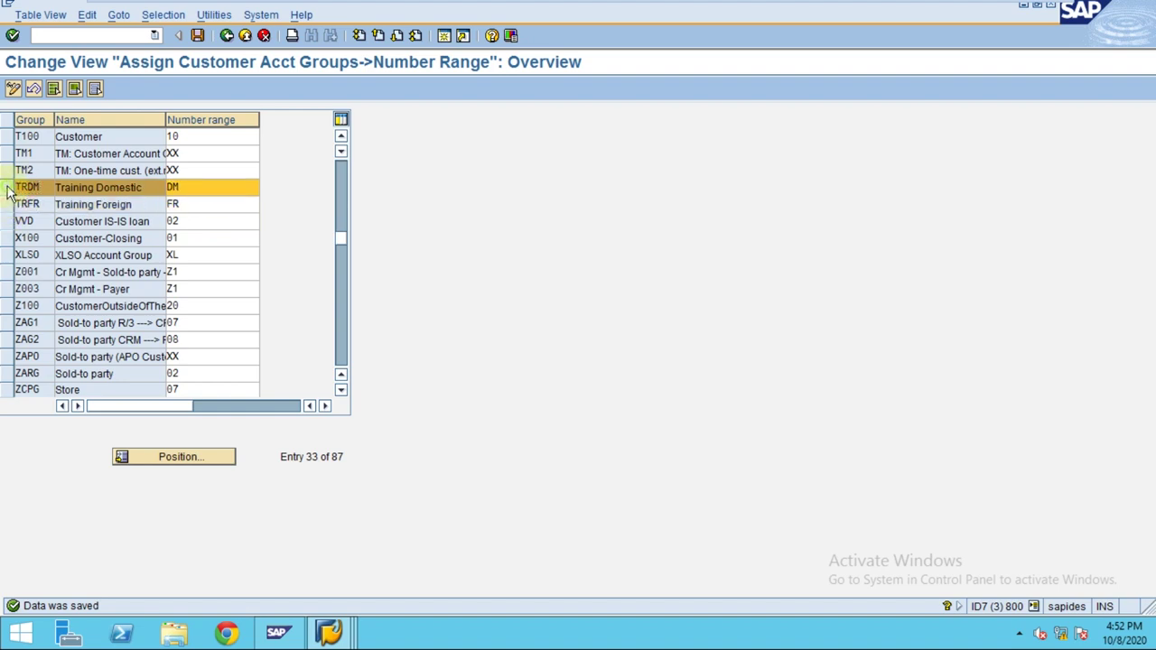
pyautogui.click(5, 187)
pyautogui.click(36, 187)
pyautogui.moveTo(84, 194); pyautogui.dragTo(149, 189)
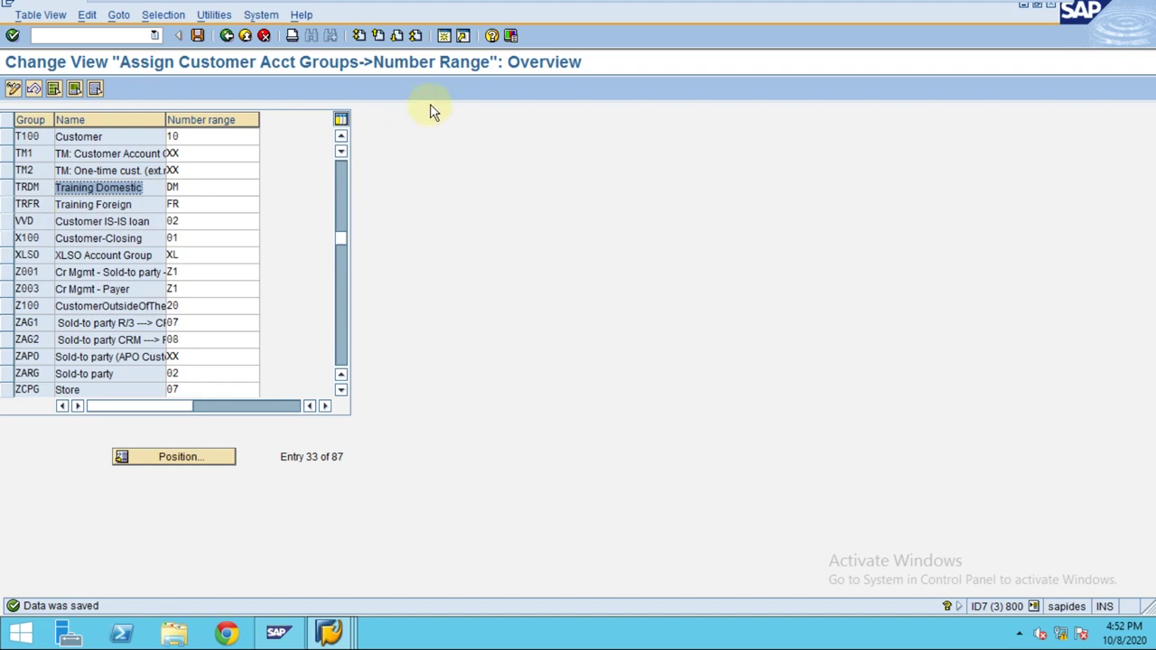
# Open a new SAP session and start the customer creation transaction.
pyautogui.click(443, 35)
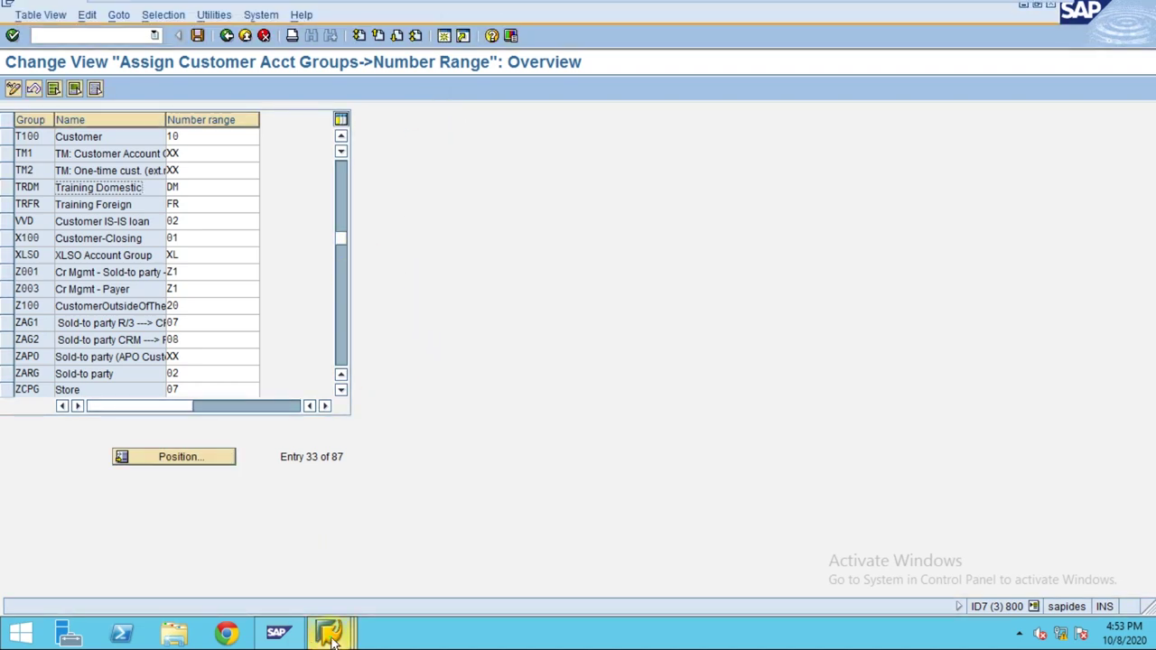
pyautogui.click(531, 228)
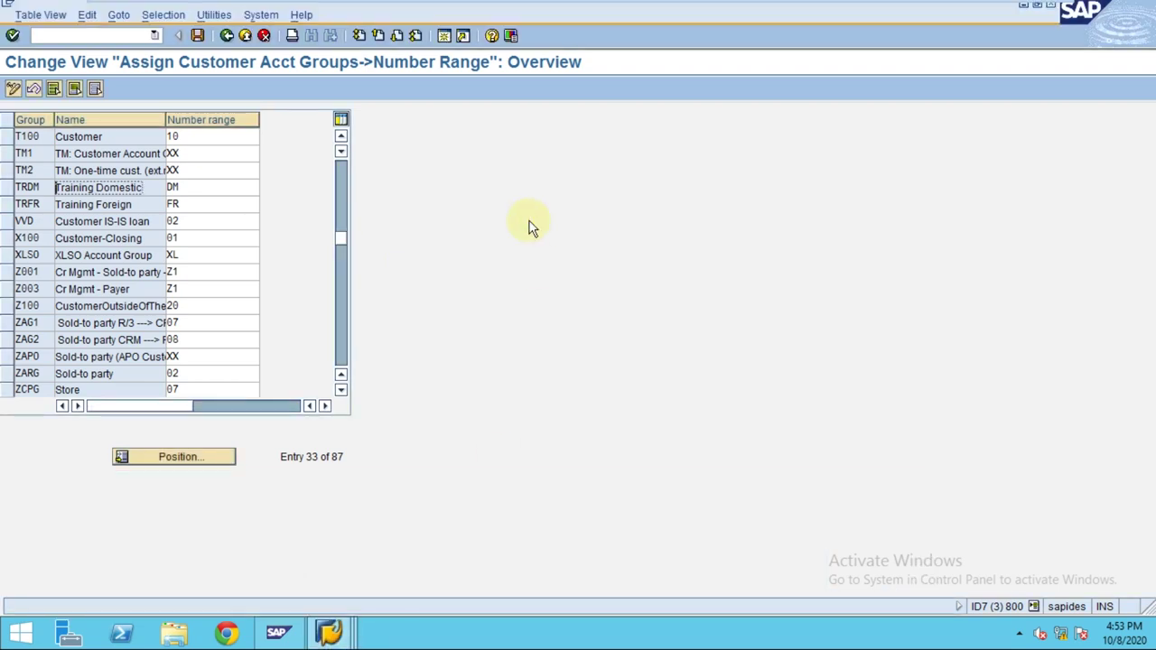
pyautogui.click(329, 632)
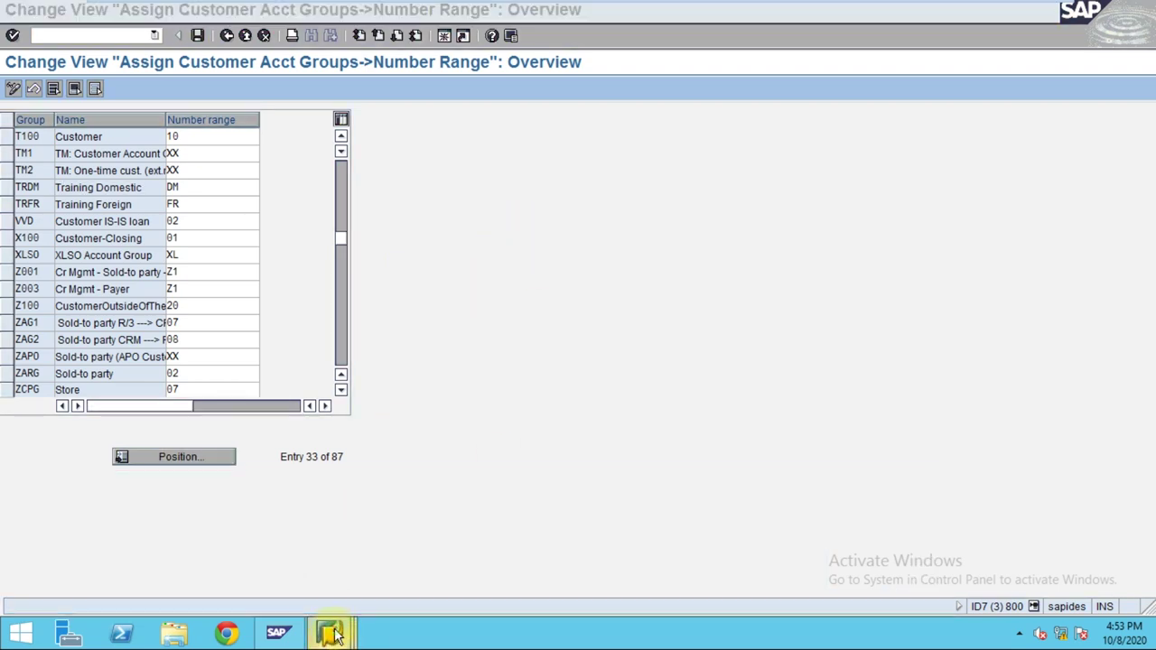
pyautogui.click(854, 538)
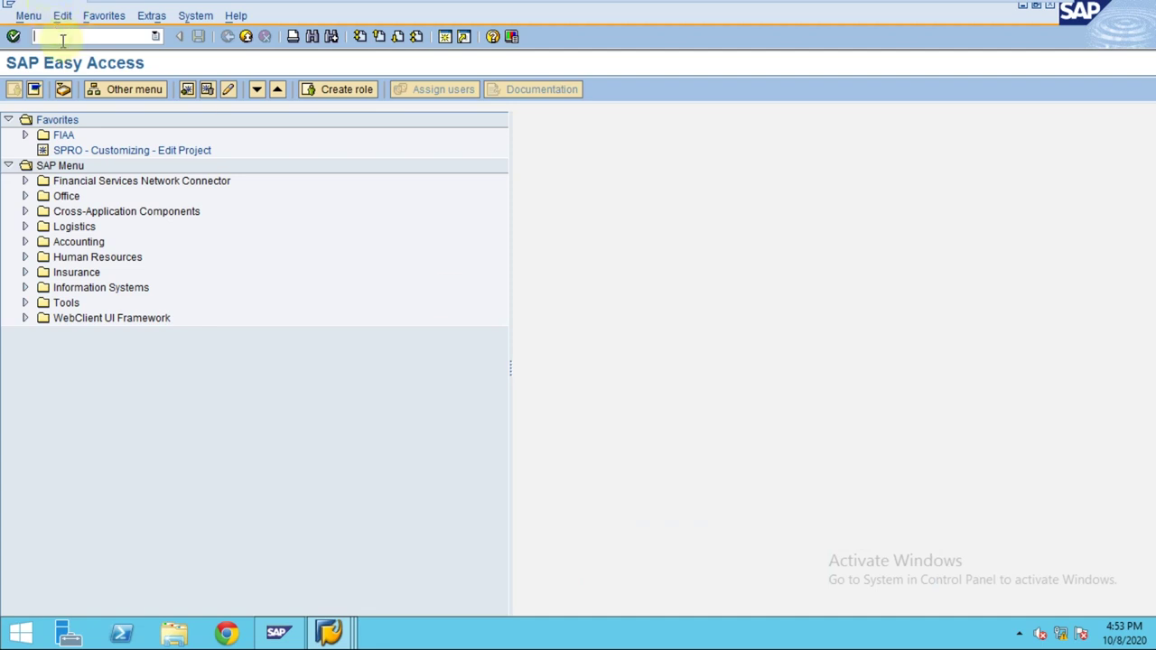
pyautogui.write('fd')
pyautogui.write('03')
pyautogui.press('Return')
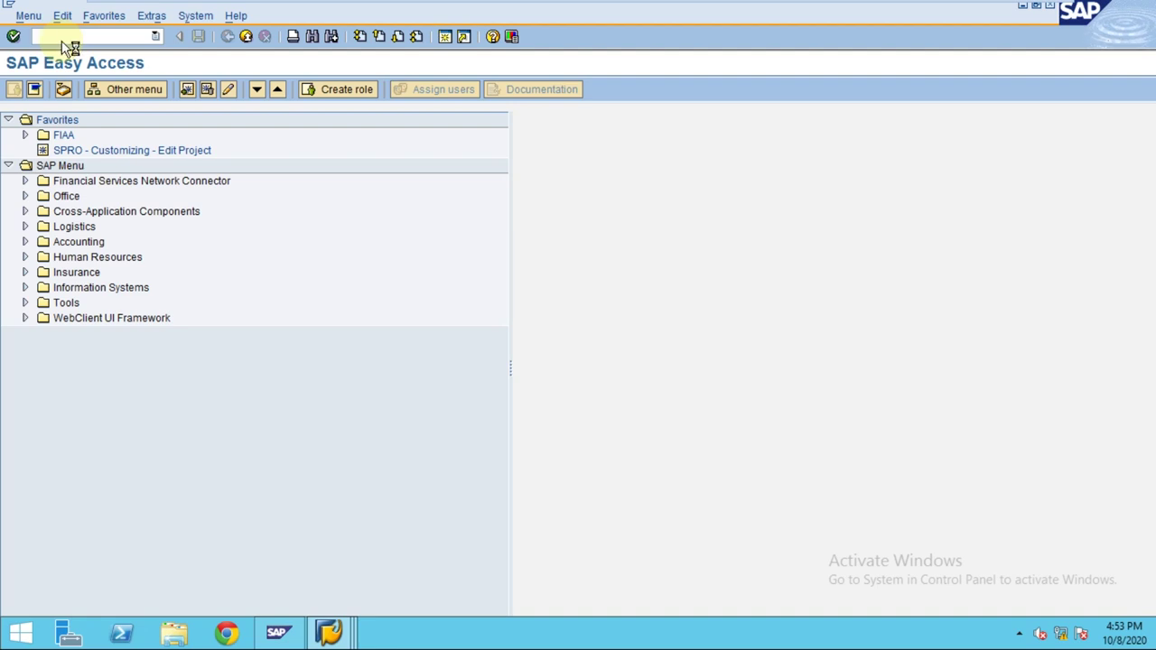
pyautogui.click(128, 89)
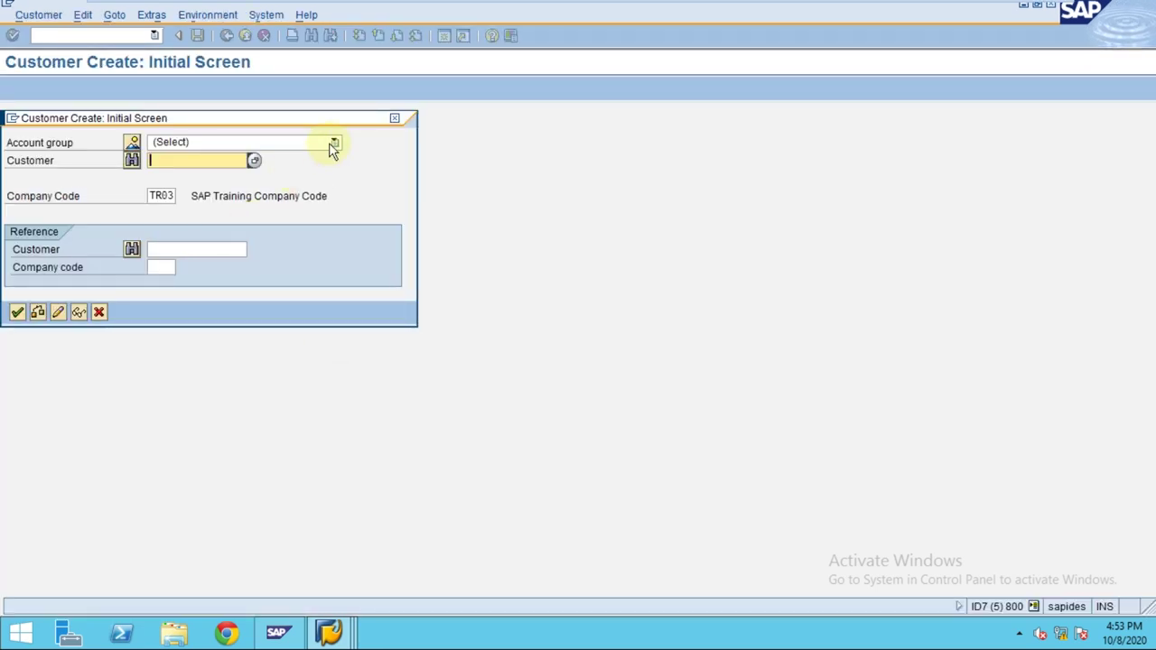
# Choose account group TRDM Training Domestic from the account groups and number ranges overview for the new customer.
pyautogui.click(151, 143)
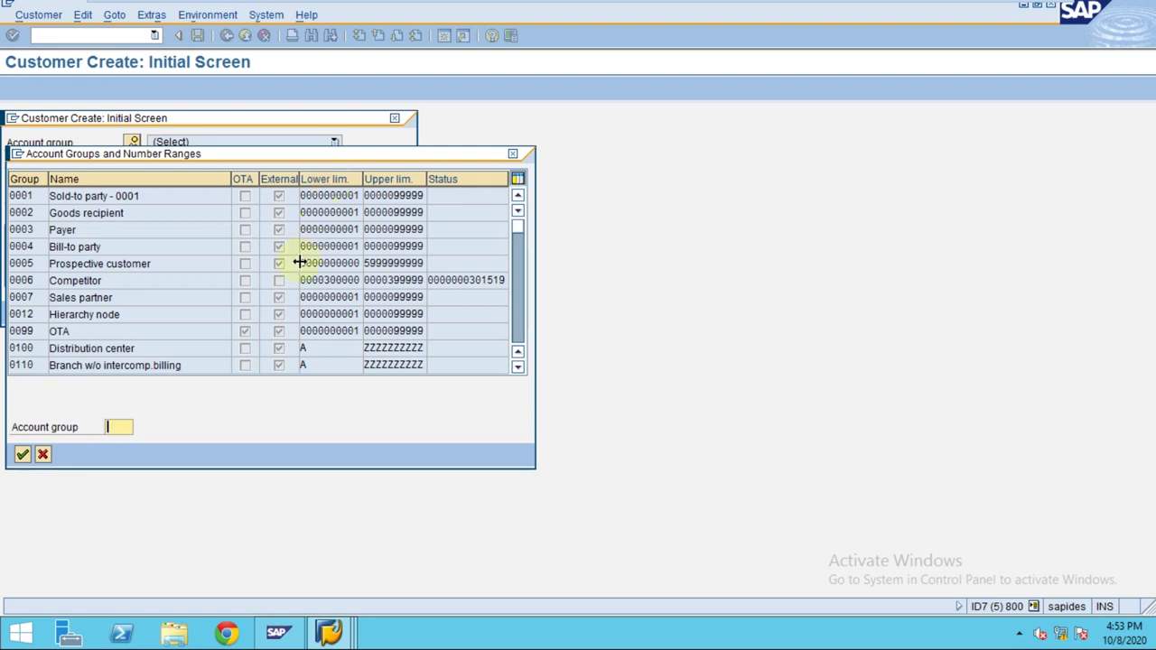
pyautogui.scroll(-5, 299, 262)
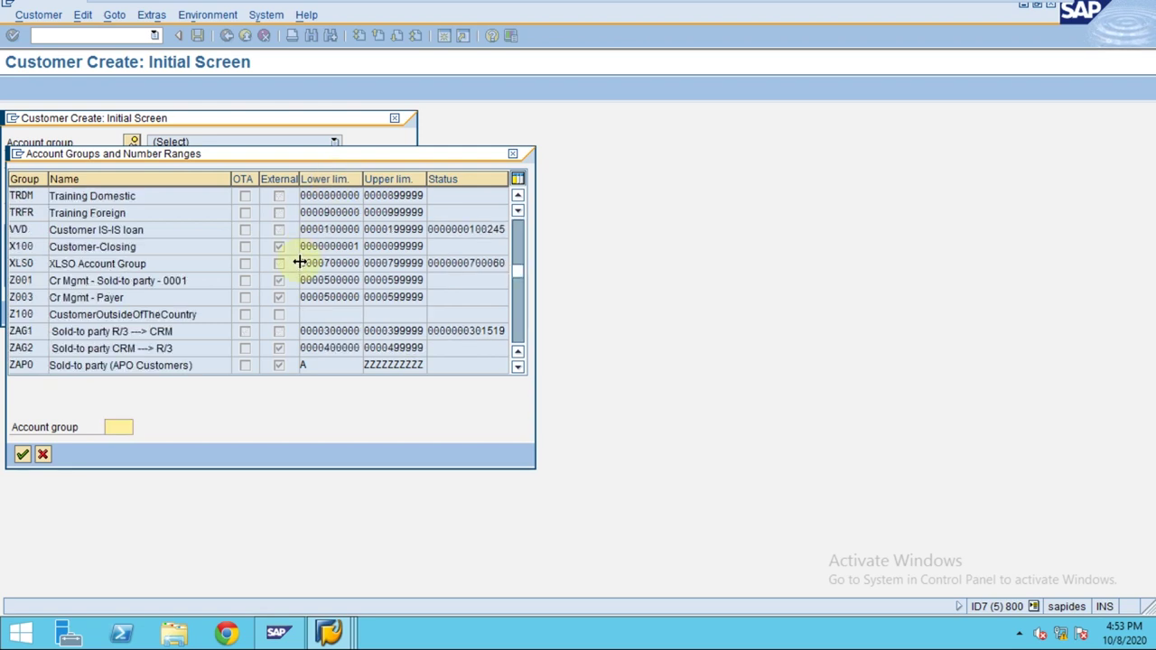
pyautogui.click(108, 426)
pyautogui.click(63, 196)
pyautogui.click(62, 212)
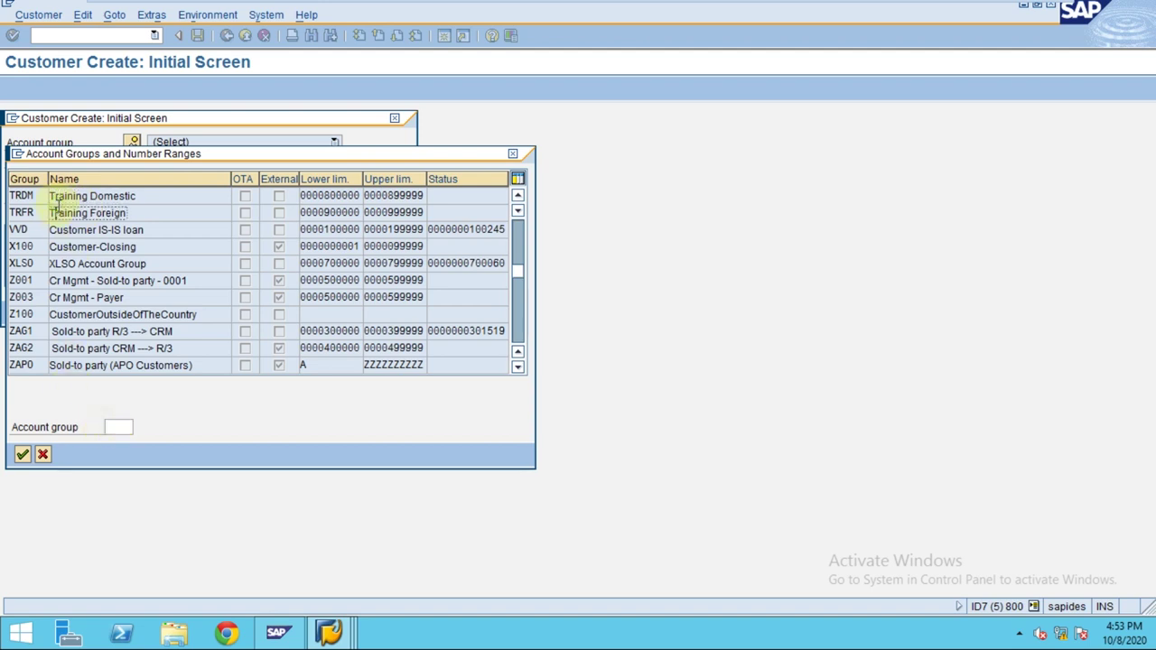
pyautogui.click(61, 195)
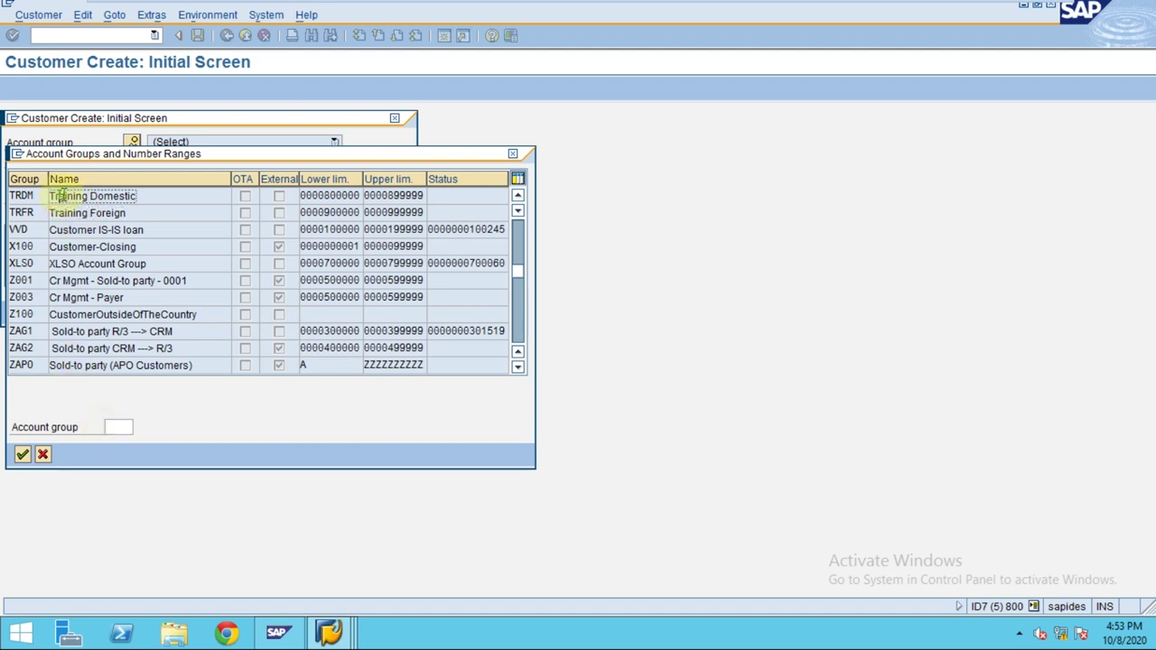
pyautogui.doubleClick(63, 196)
pyautogui.click(334, 144)
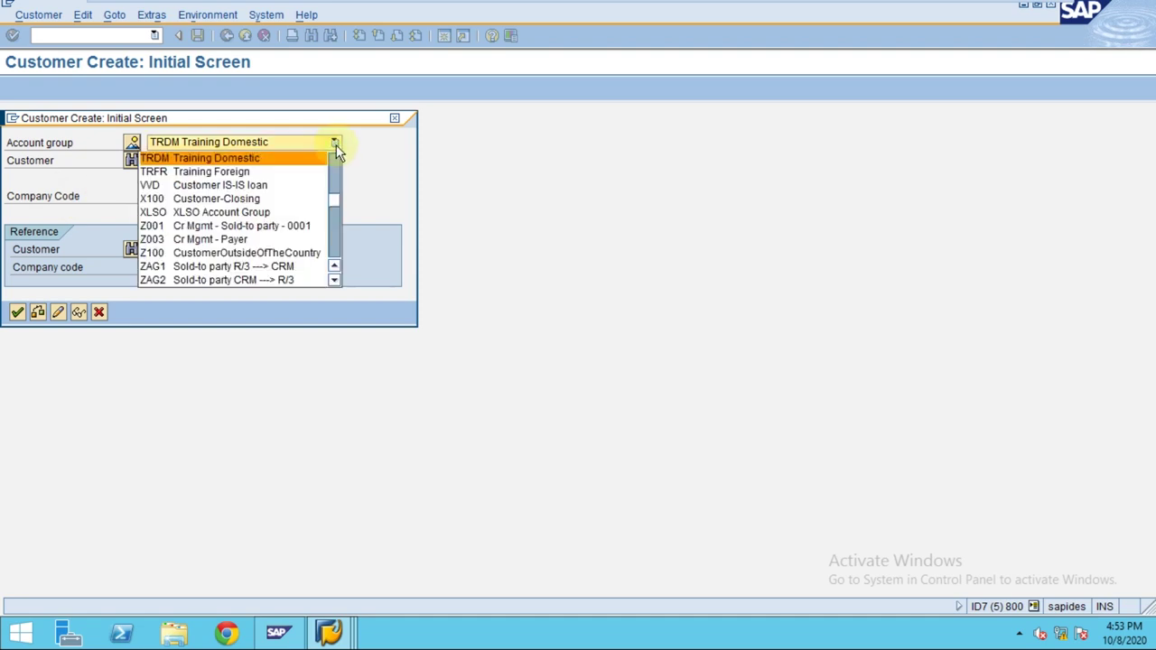
pyautogui.click(390, 190)
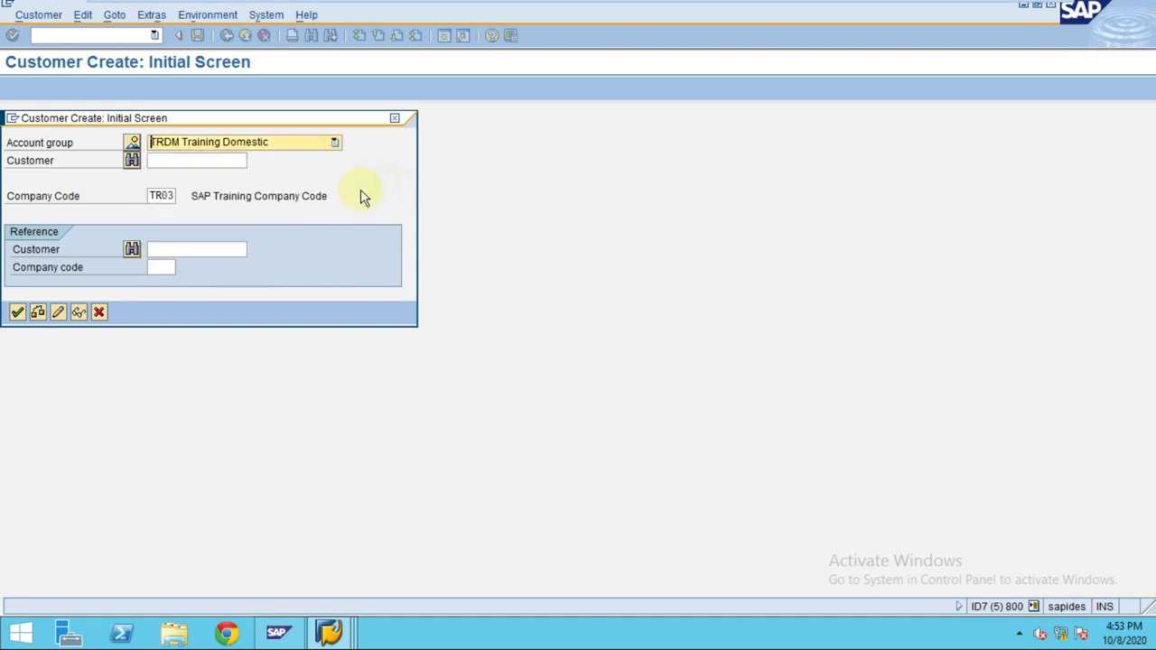
# Continue to the new customer's general data for company code TR03, leaving the customer number blank.
pyautogui.click(184, 160)
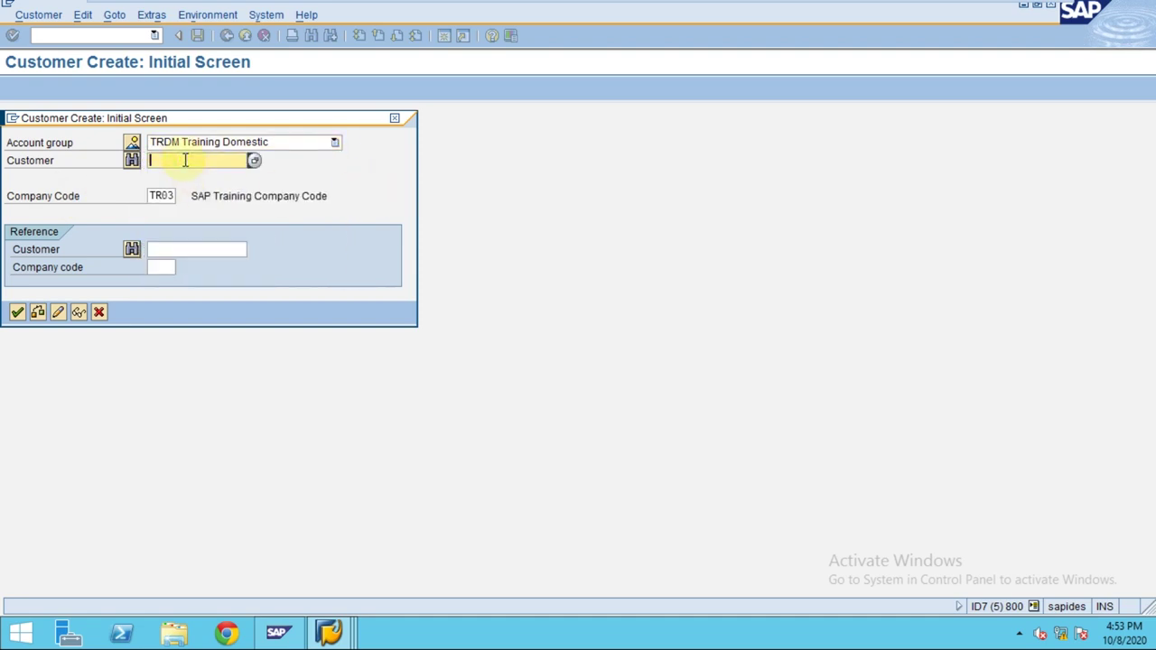
pyautogui.click(151, 196)
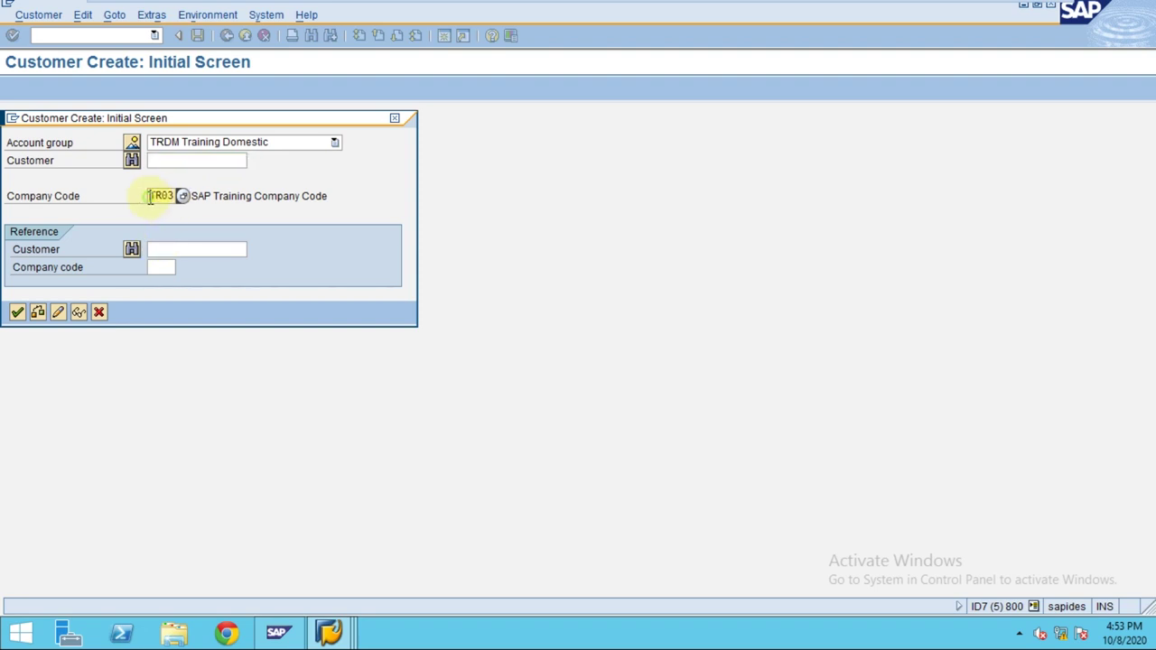
pyautogui.click(286, 197)
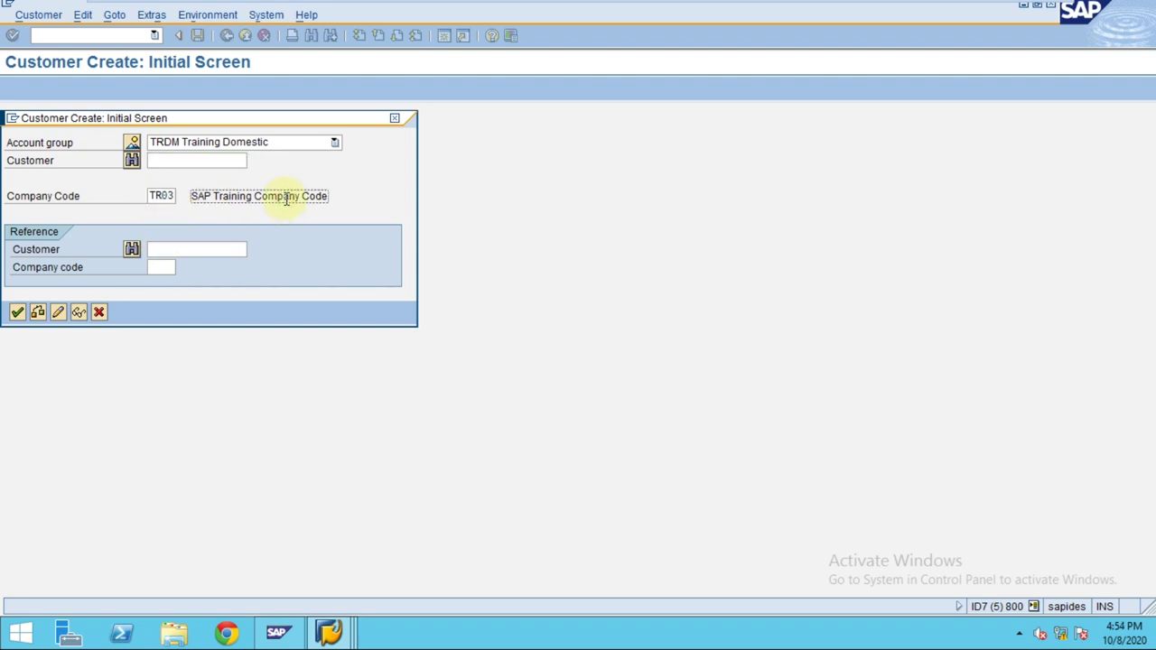
pyautogui.press('Return')
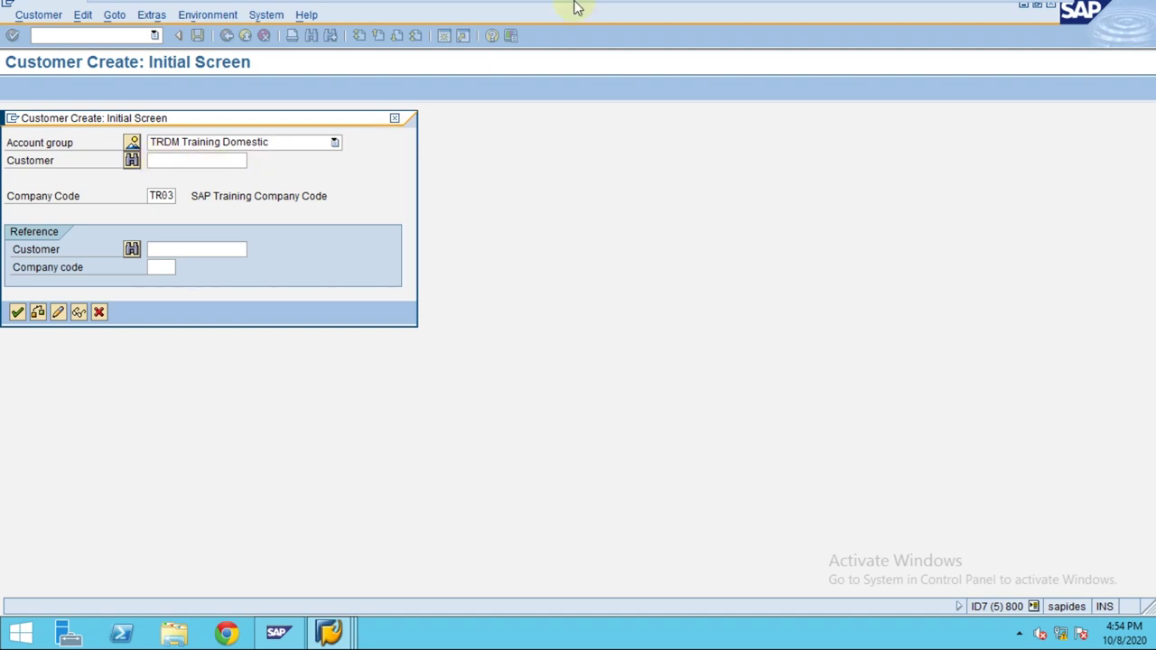
pyautogui.moveTo(576, 7)
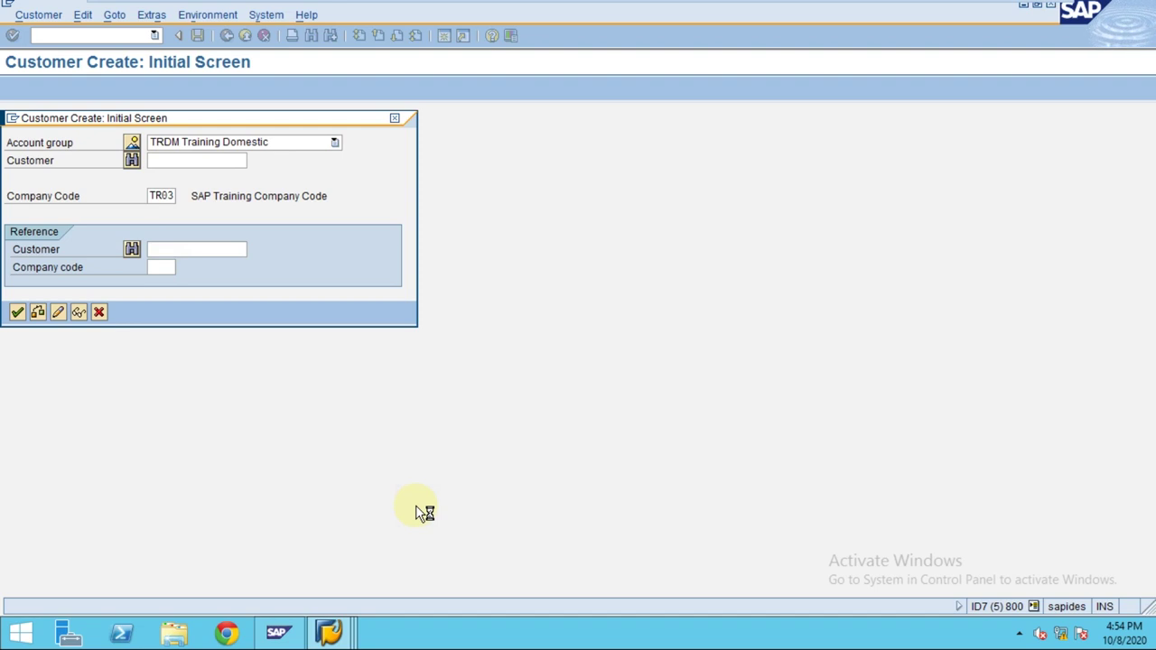
pyautogui.moveTo(154, 117); pyautogui.dragTo(341, 113)
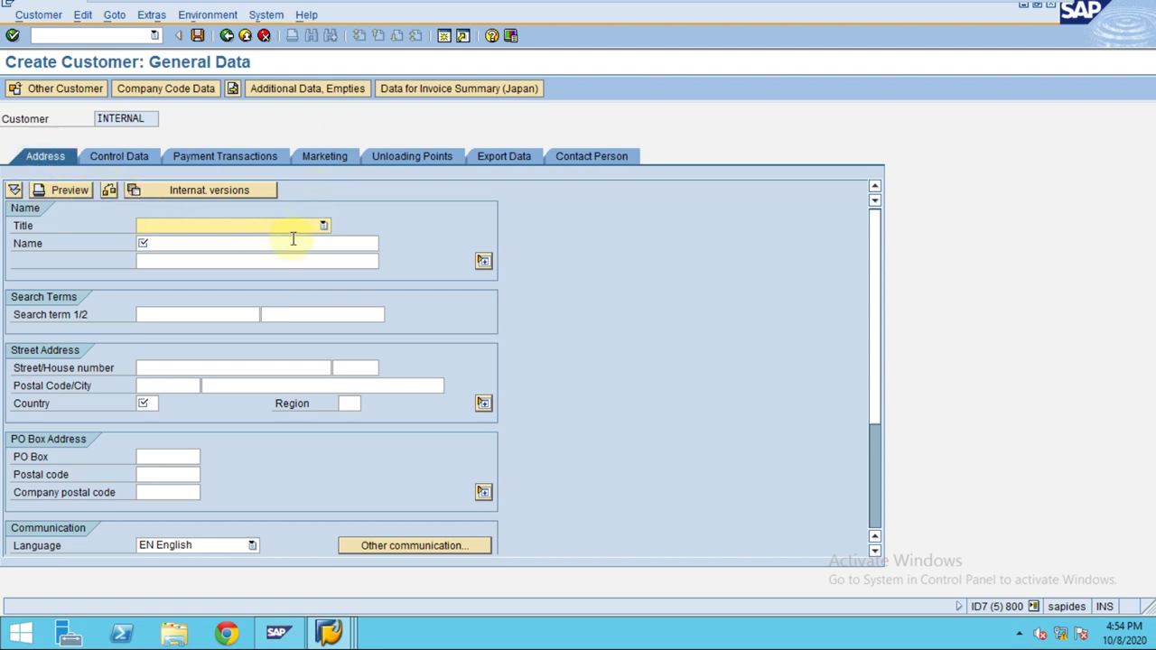
# Fill in the customer's address data with title Company, name XYZ Ltd. and country de.
pyautogui.click(320, 224)
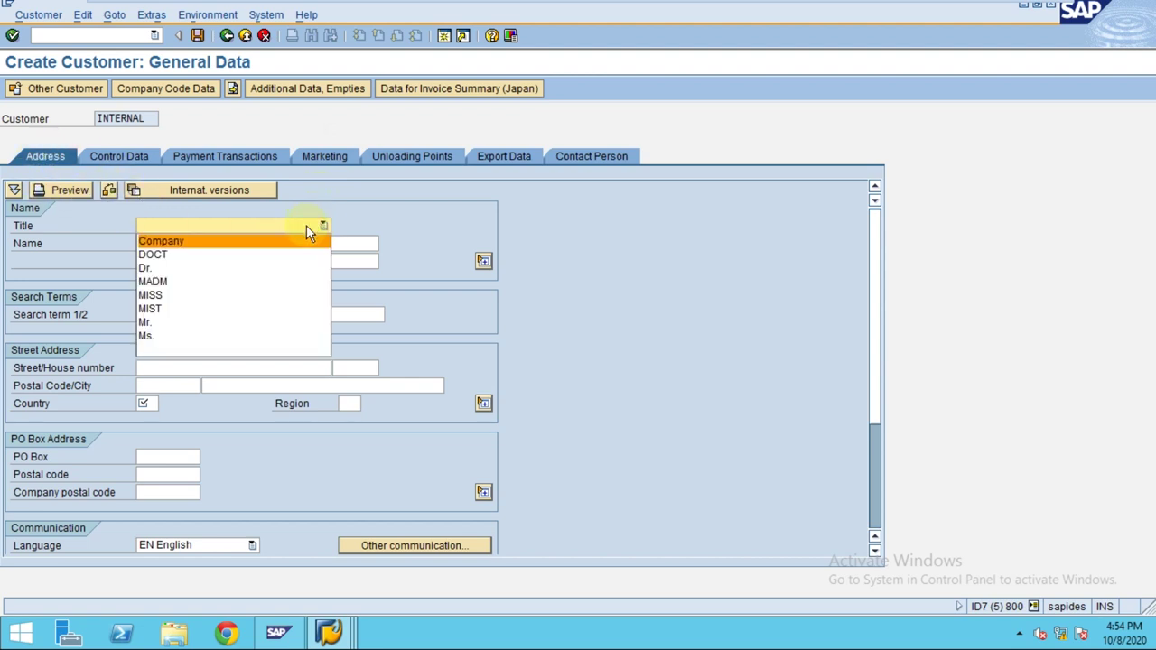
pyautogui.click(223, 242)
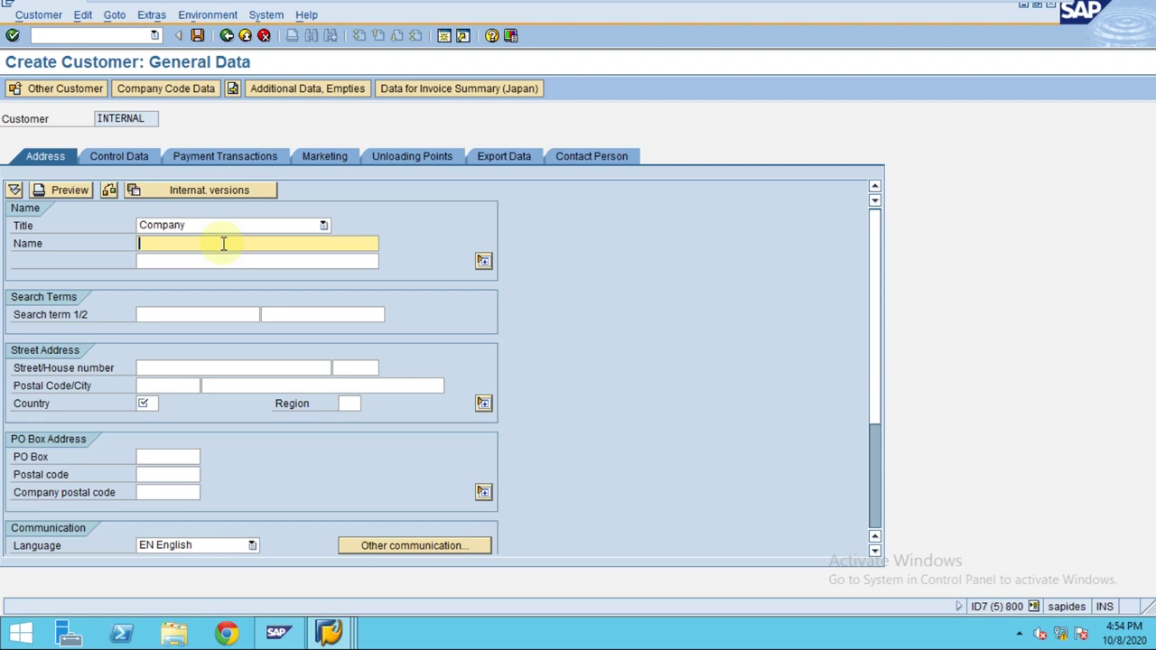
pyautogui.write('XYZ Ltd.')
pyautogui.click(159, 402)
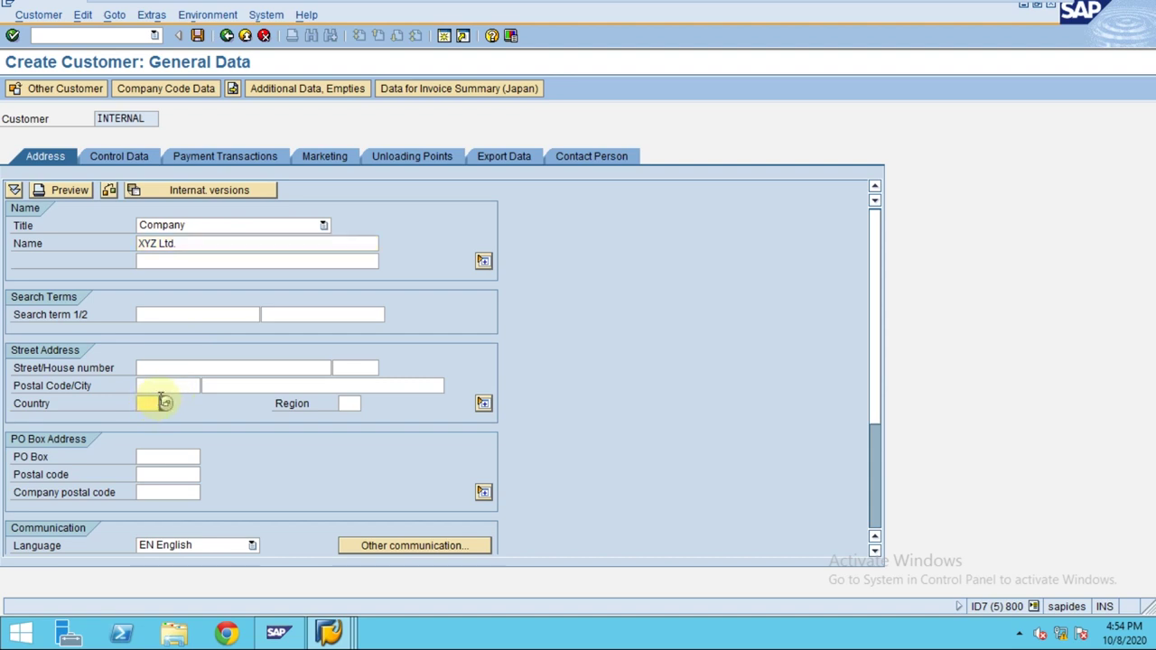
pyautogui.write('de')
# Look through the communication, control data and payment transactions fields of the customer's general data.
pyautogui.moveTo(880, 322); pyautogui.dragTo(885, 414)
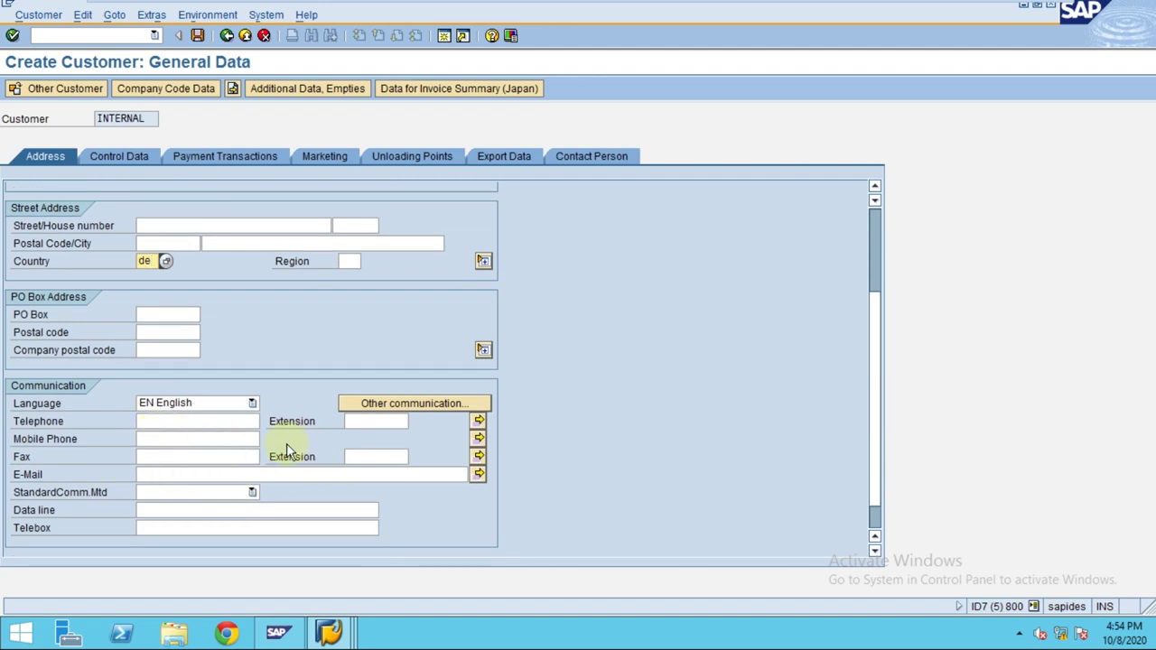
pyautogui.click(163, 440)
pyautogui.click(164, 457)
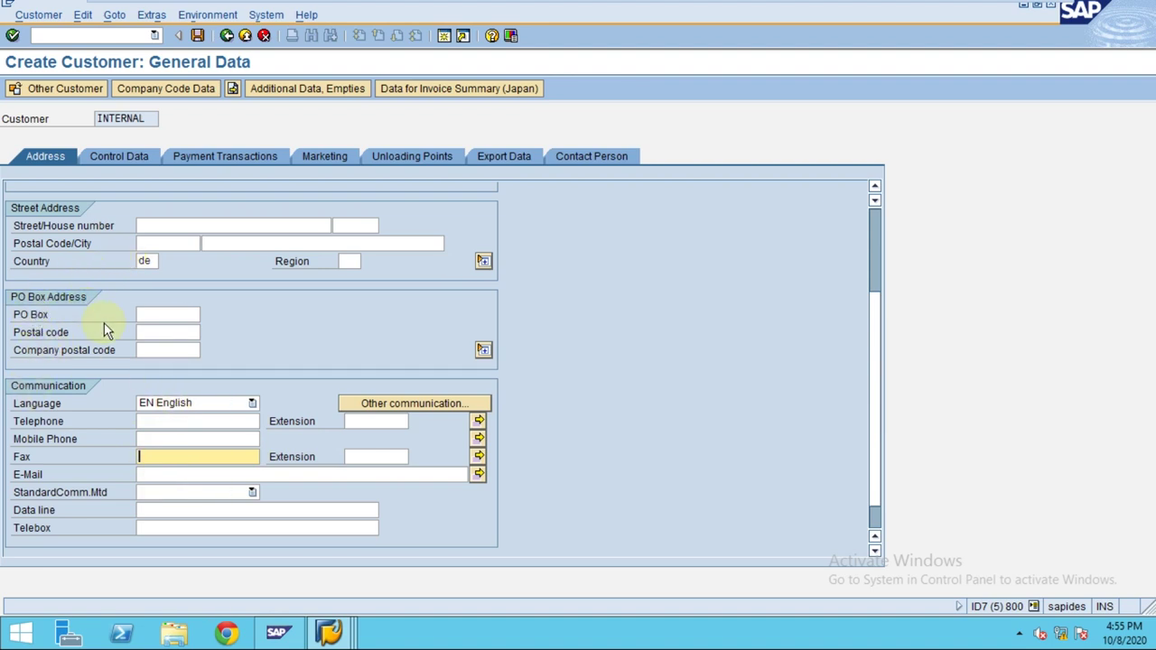
pyautogui.scroll(3, 104, 322)
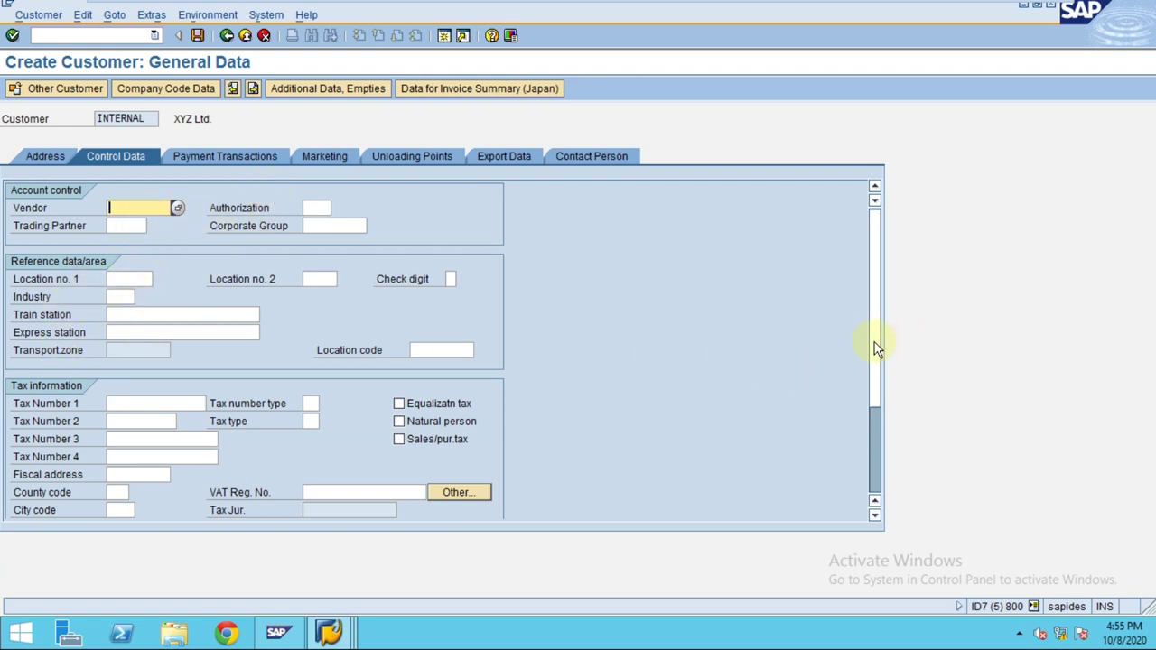
pyautogui.moveTo(876, 348)
pyautogui.mouseDown()
pyautogui.moveTo(873, 451)
pyautogui.moveTo(879, 346)
pyautogui.mouseUp()
pyautogui.click(260, 157)
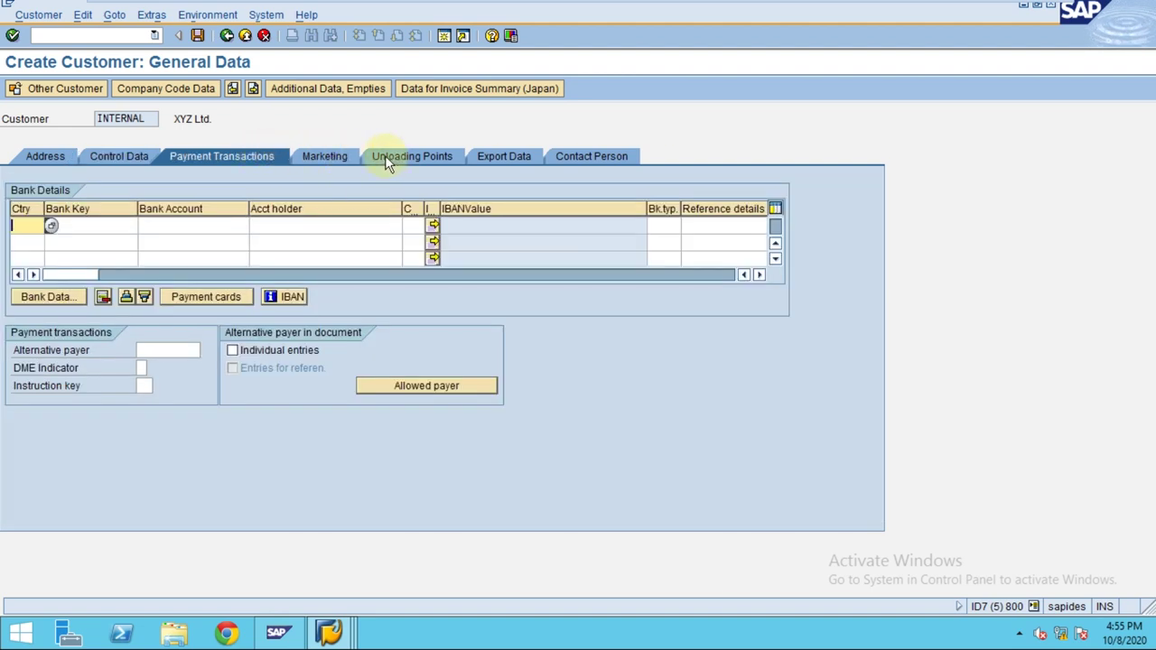
# Switch to the customer's company code data and look through the available reconciliation accounts, sorting them by long text.
pyautogui.click(171, 89)
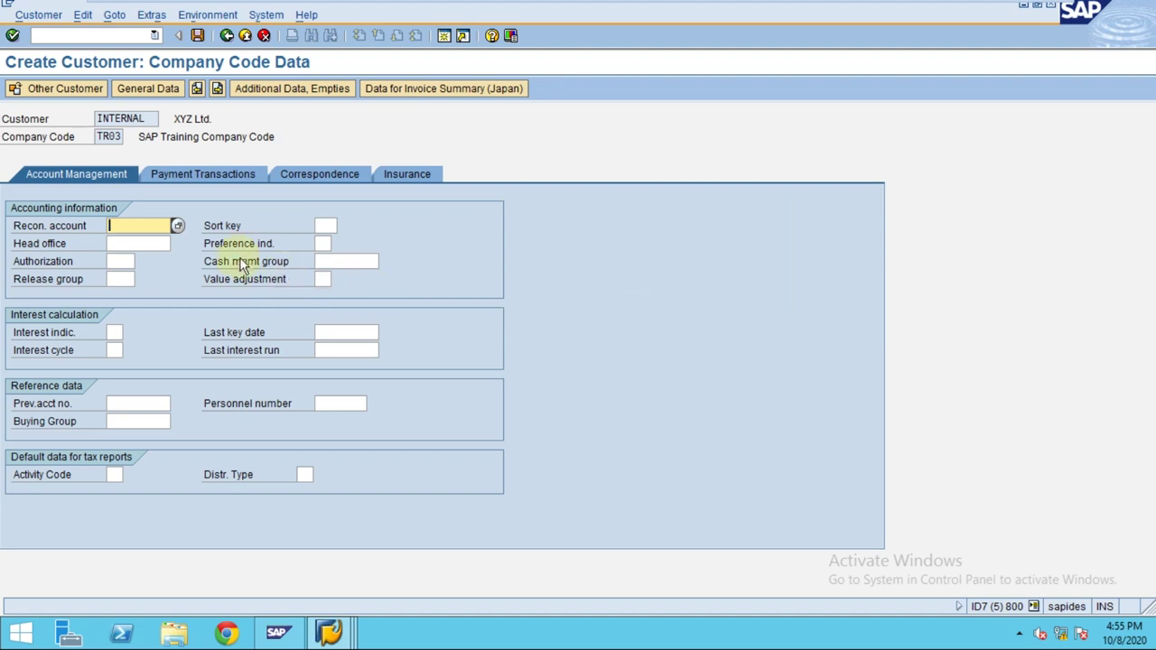
pyautogui.click(178, 225)
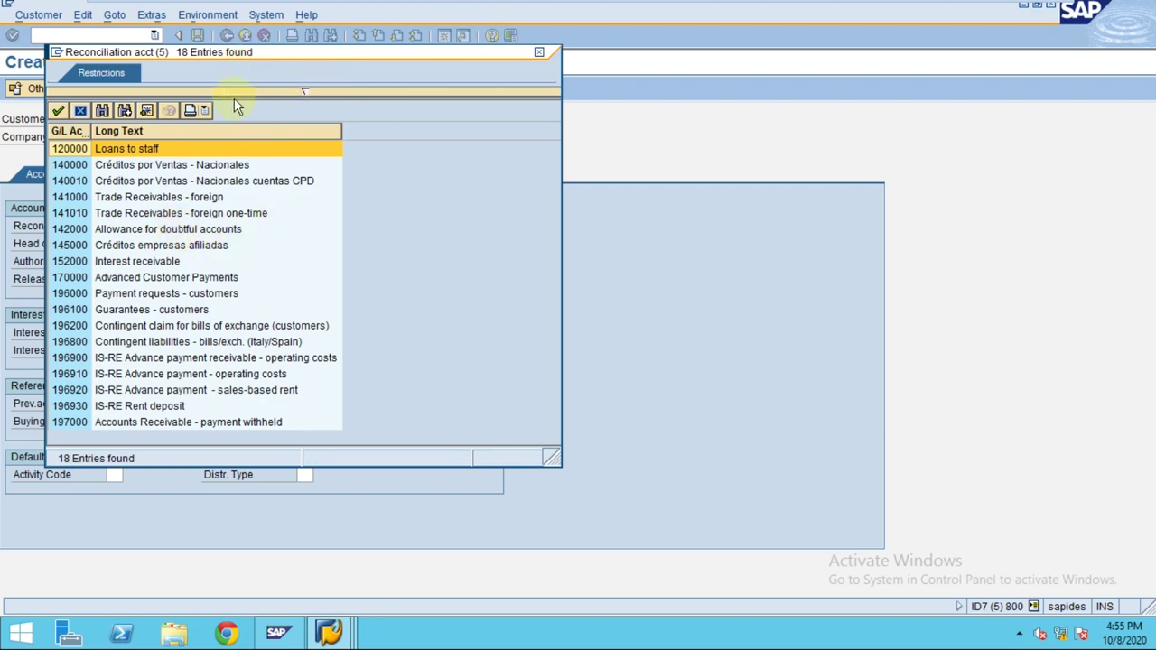
pyautogui.moveTo(217, 69); pyautogui.dragTo(645, 58)
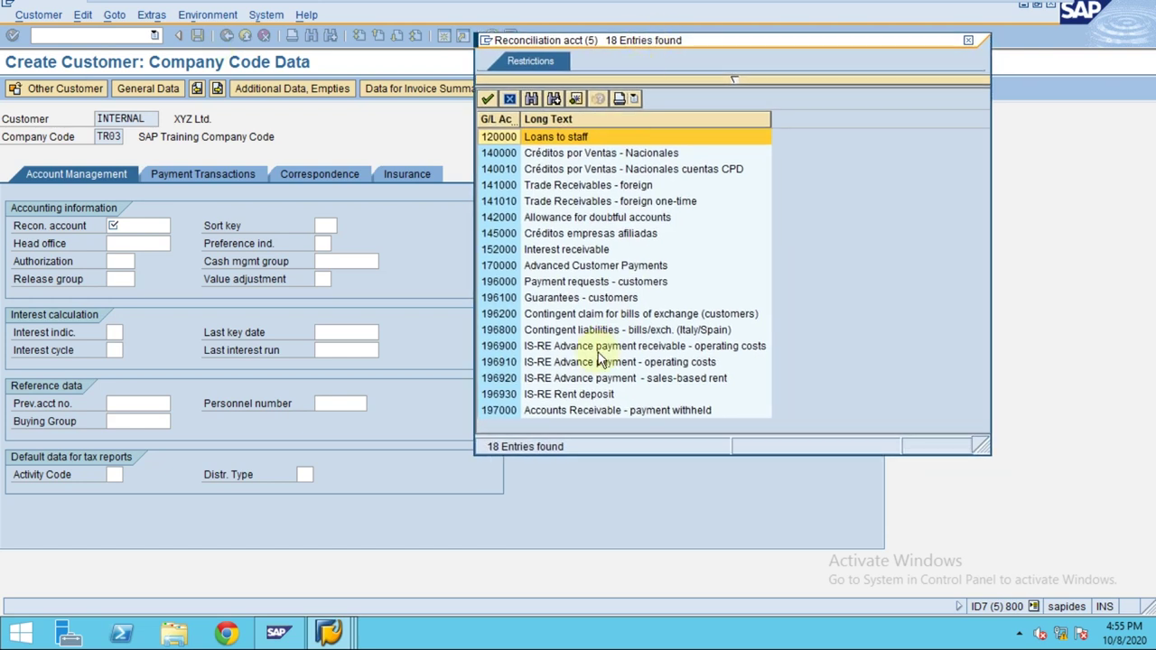
pyautogui.click(606, 411)
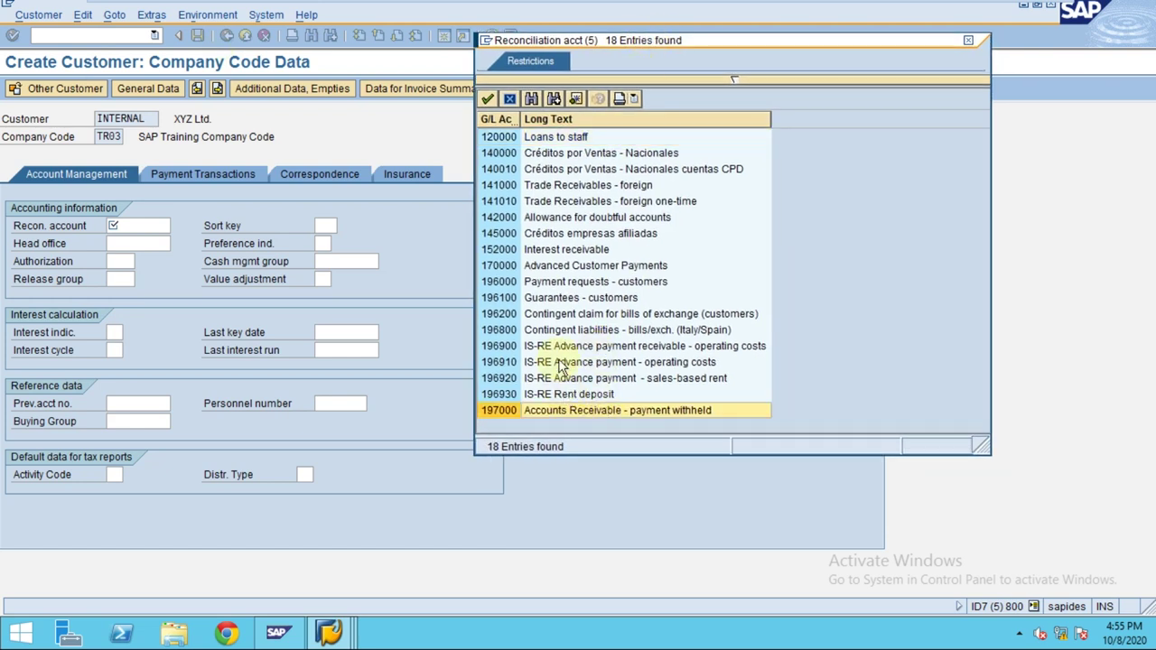
pyautogui.click(547, 251)
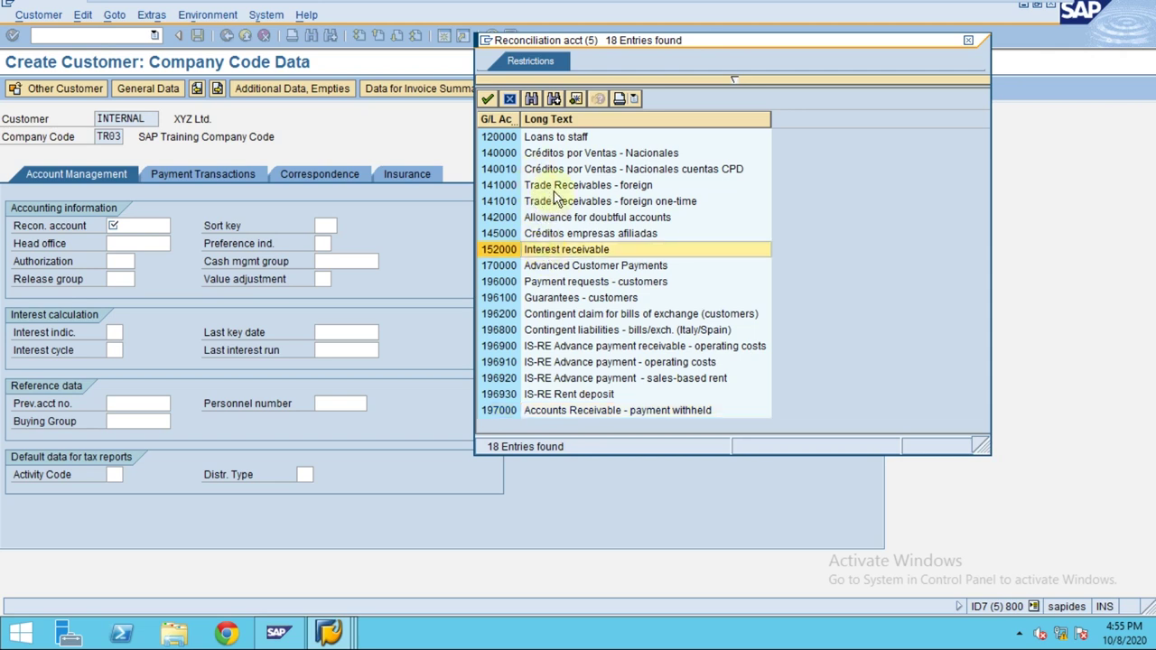
pyautogui.click(555, 187)
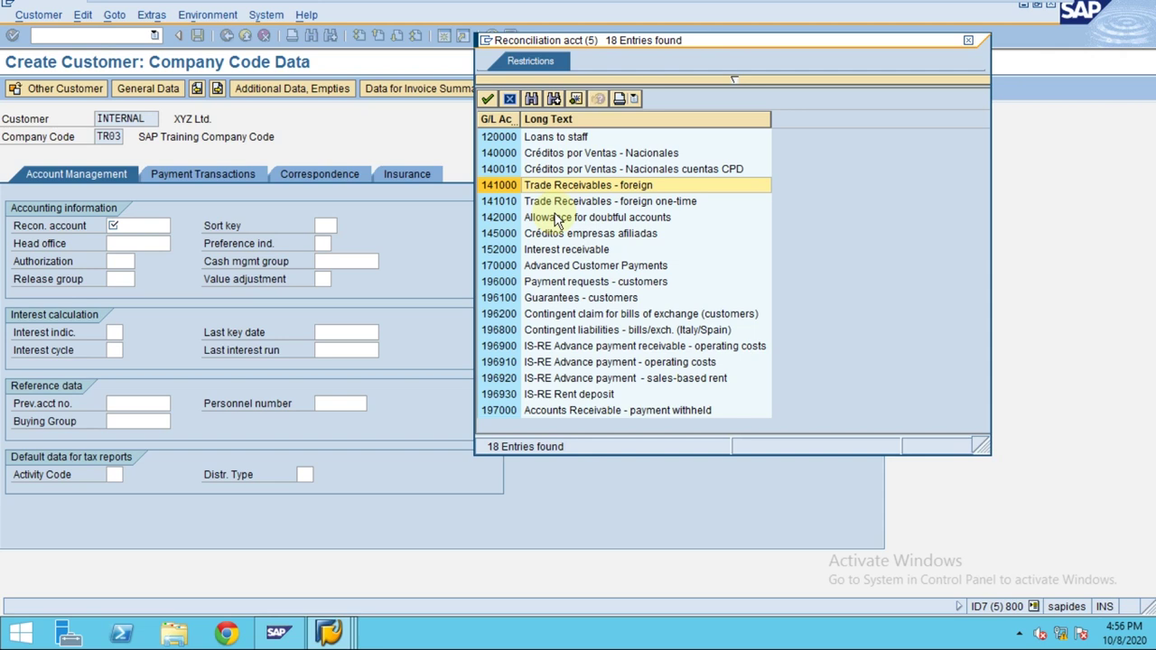
pyautogui.click(557, 203)
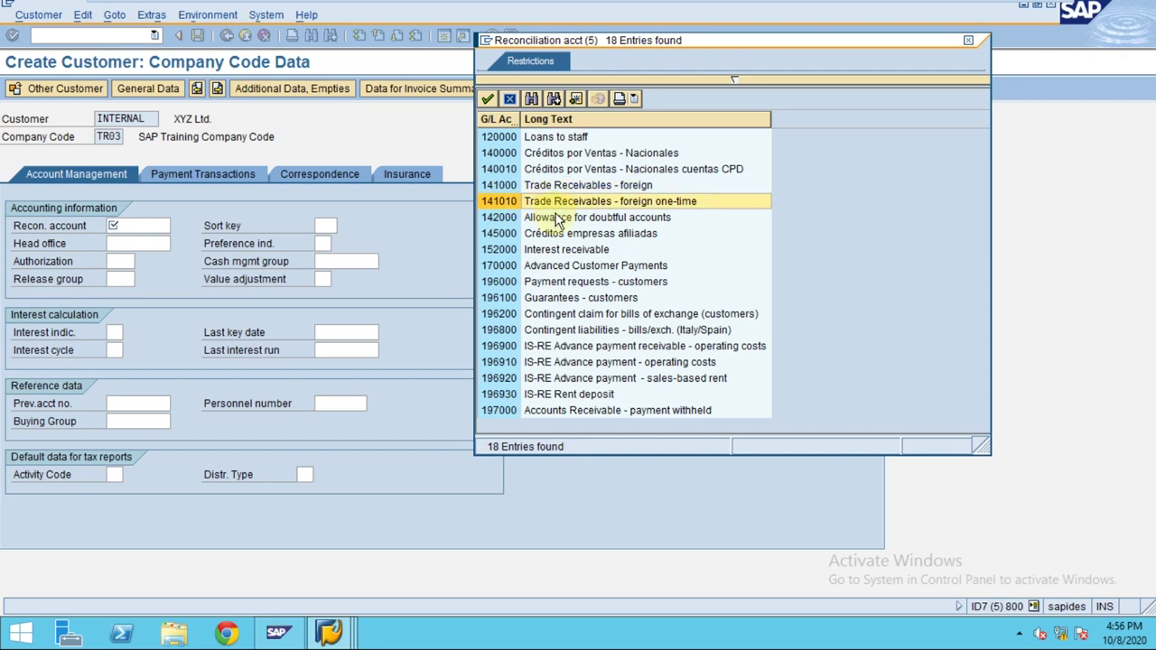
pyautogui.click(558, 220)
pyautogui.click(560, 234)
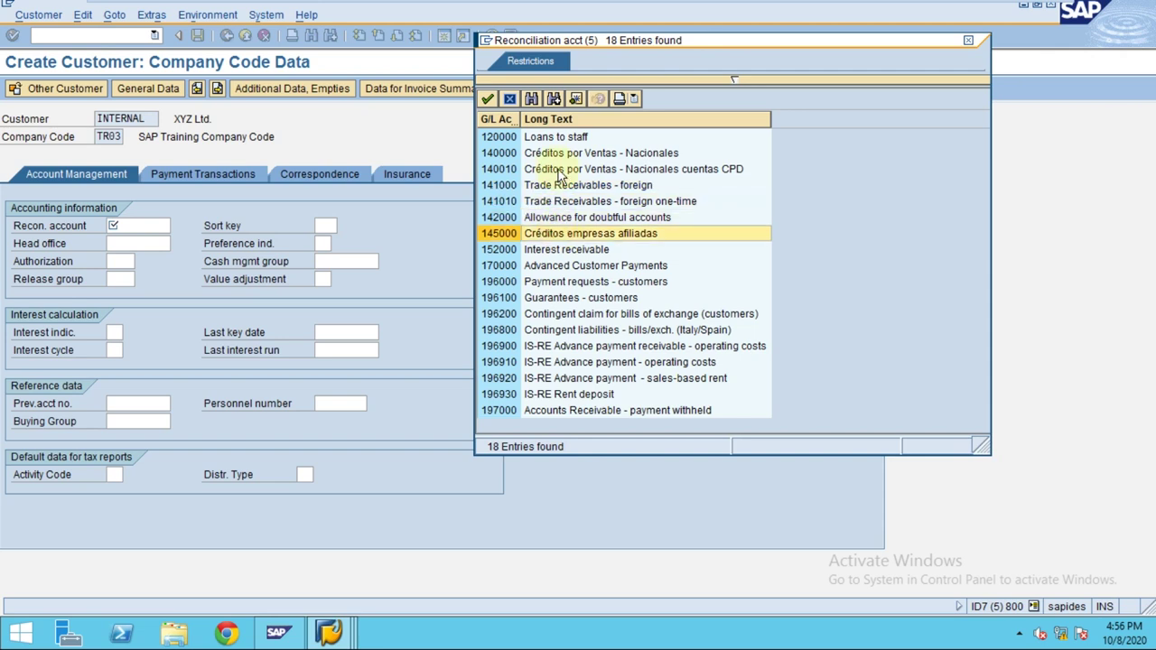
pyautogui.click(552, 119)
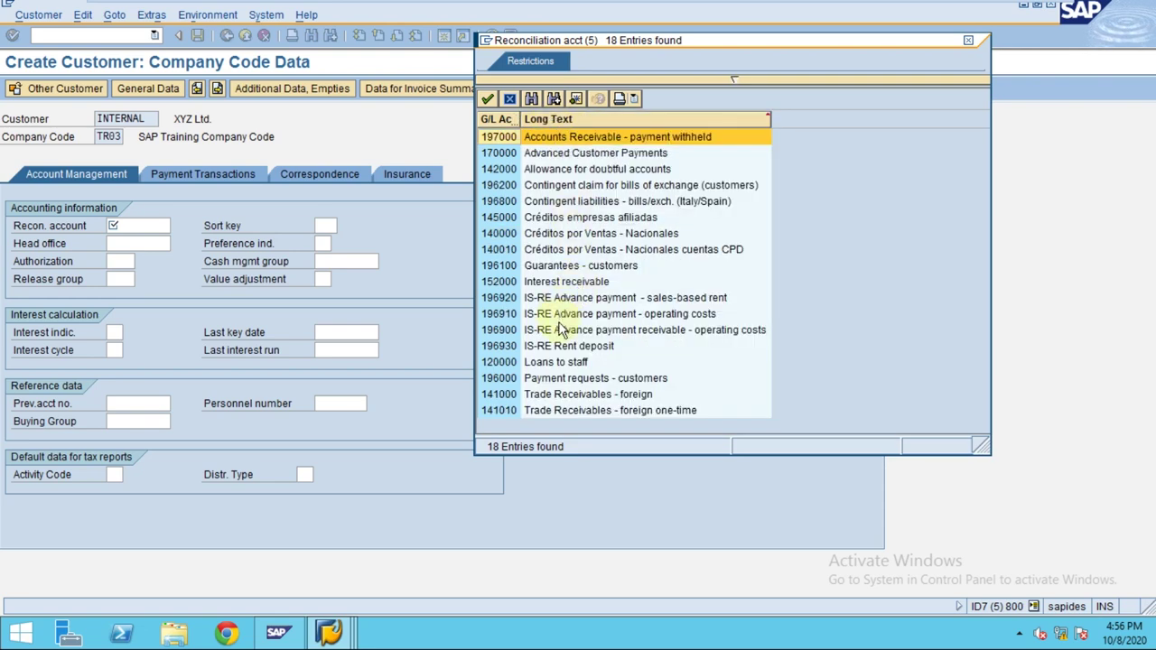
# Set the customer's reconciliation account to 141000 Trade Receivables - foreign.
pyautogui.click(566, 397)
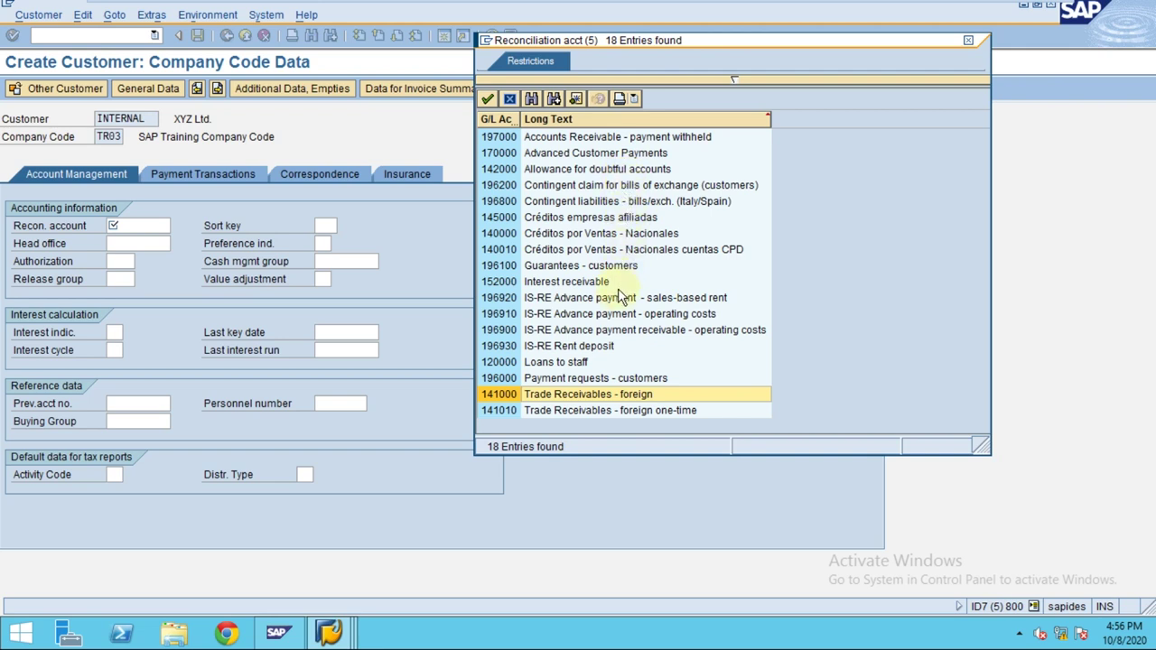
pyautogui.click(592, 411)
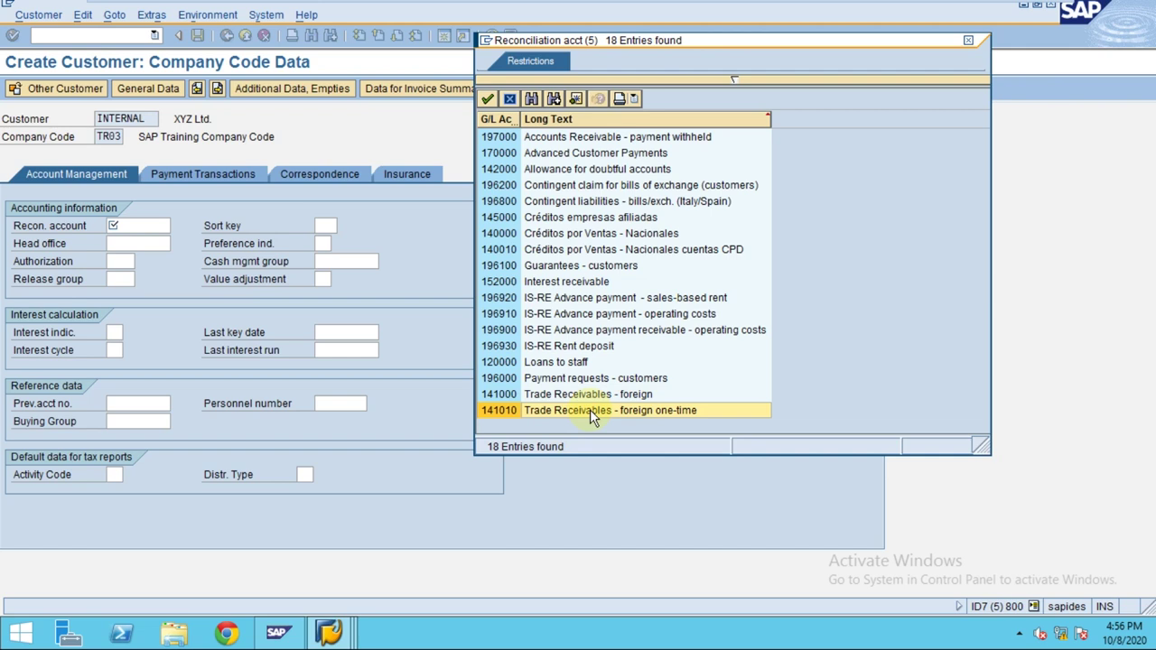
pyautogui.click(524, 397)
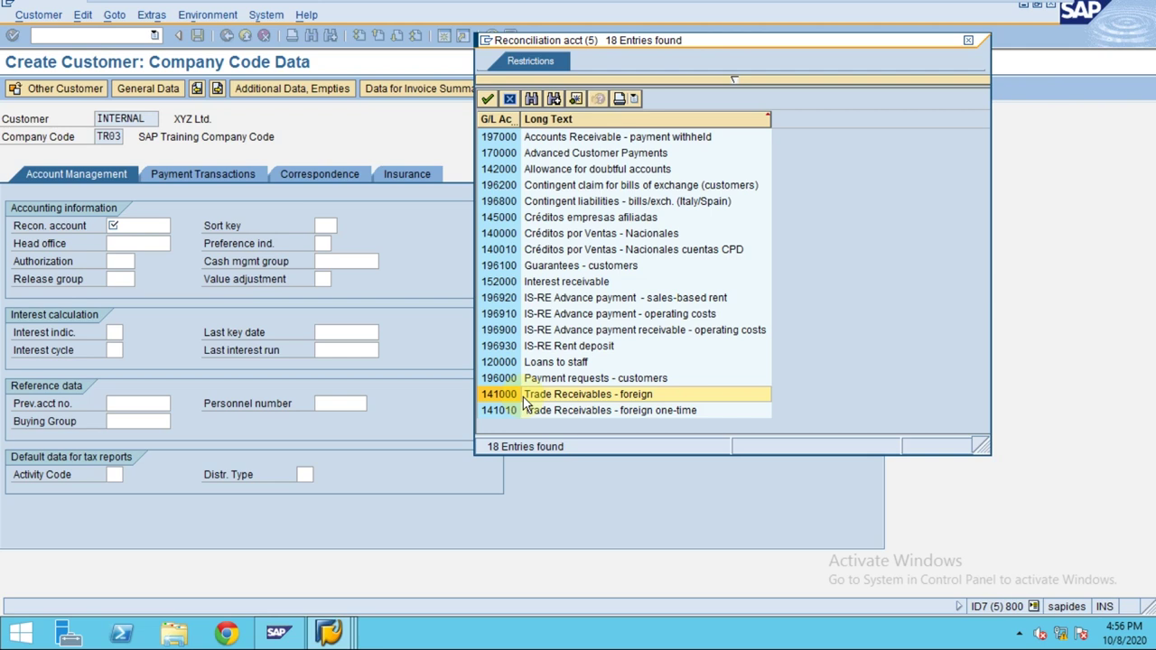
pyautogui.click(540, 267)
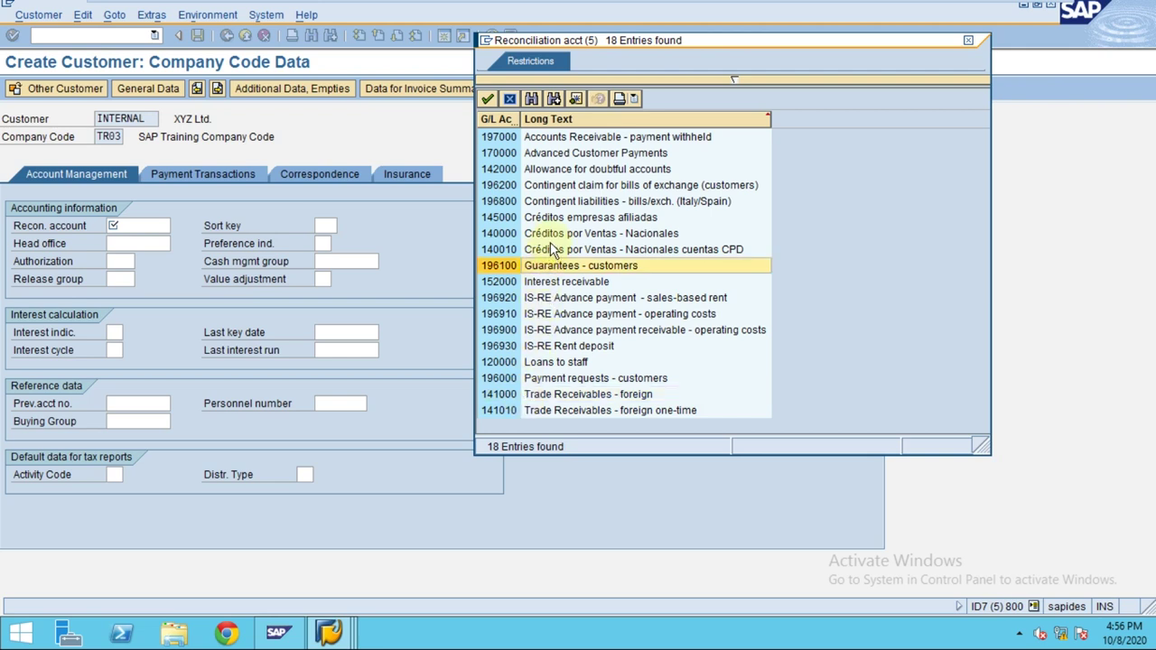
pyautogui.click(548, 154)
pyautogui.click(551, 170)
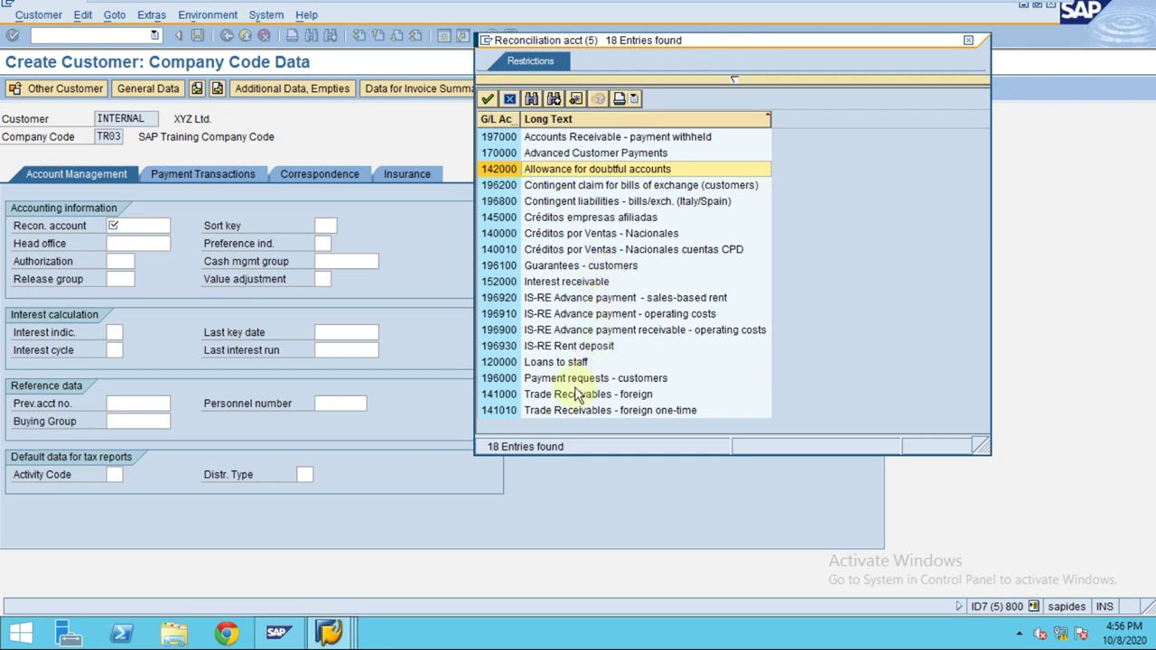
pyautogui.click(513, 395)
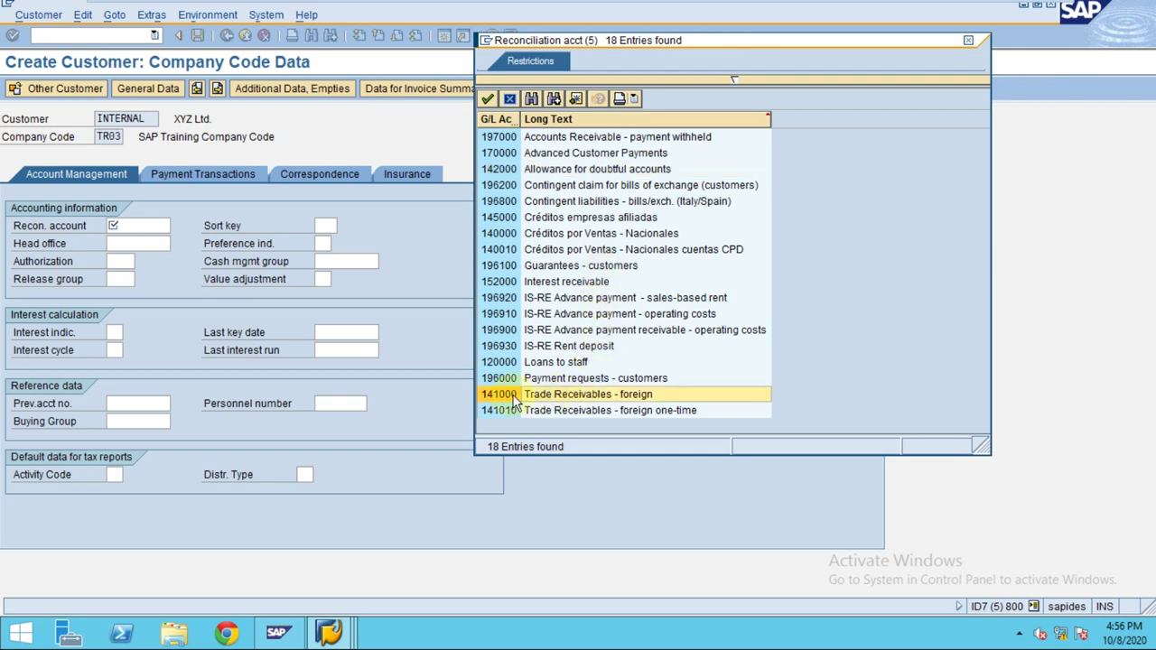
pyautogui.click(513, 399)
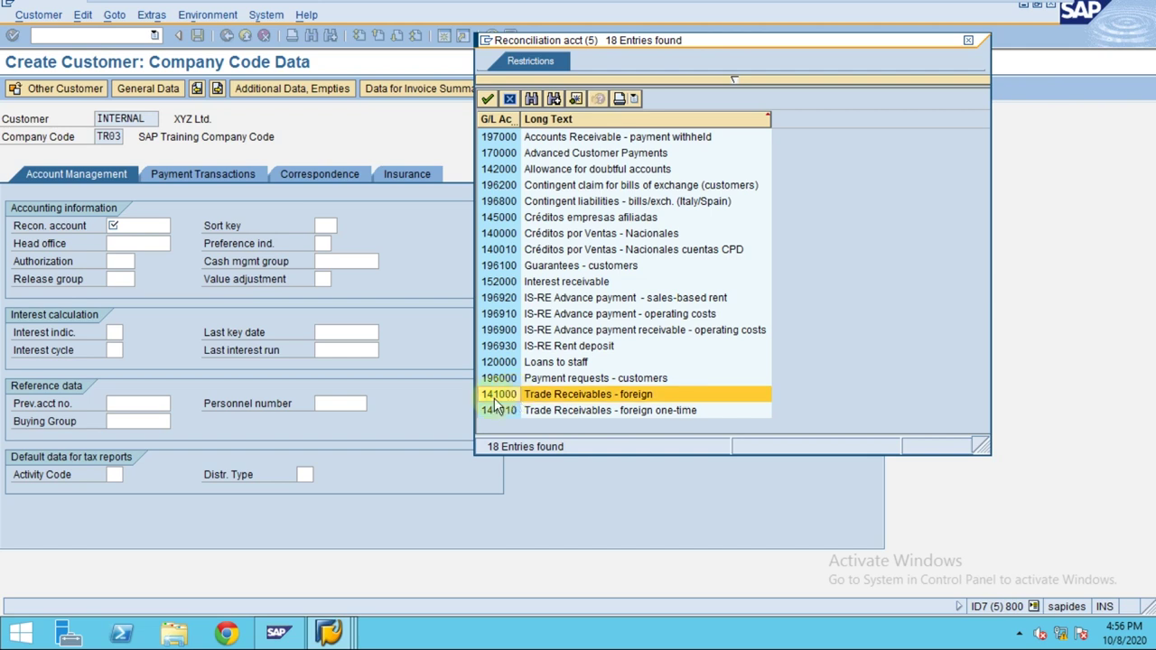
pyautogui.doubleClick(495, 401)
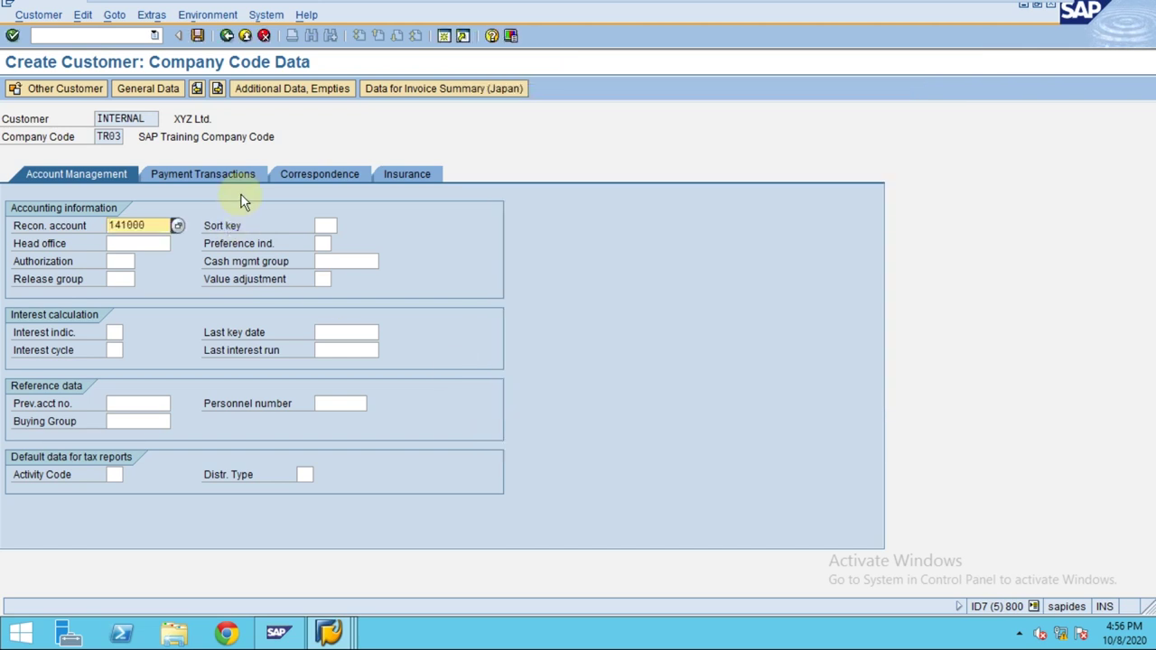
# Set the customer's terms of payment to 0002, with 14 days 3 %, 30 days 2 % and 45 days due net.
pyautogui.click(186, 175)
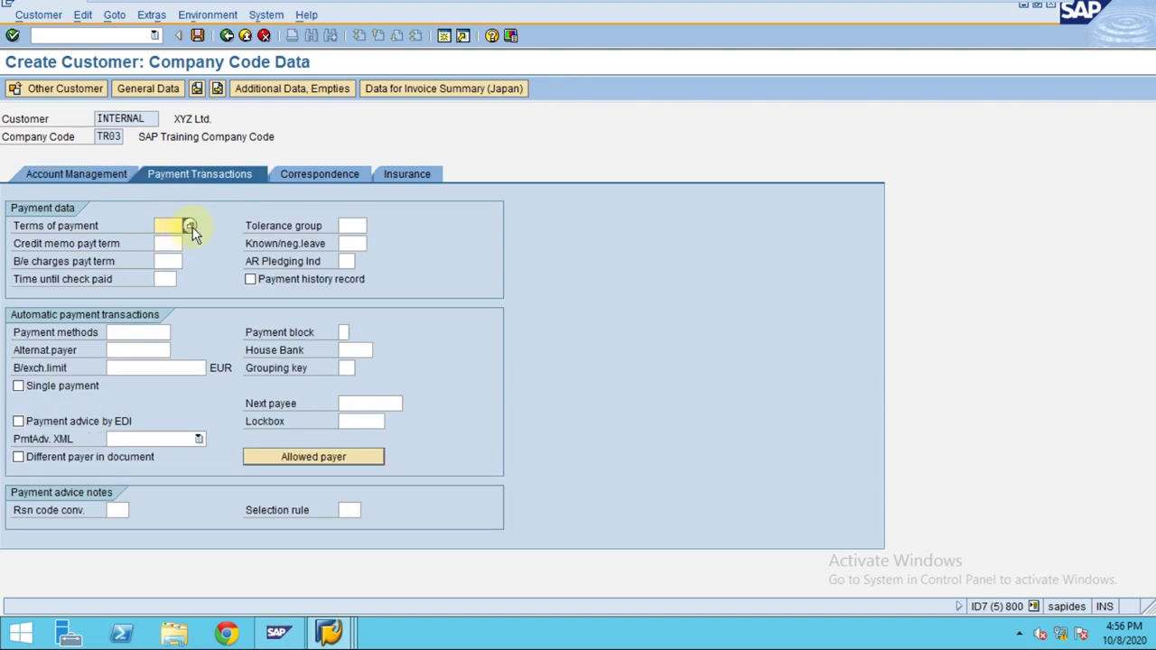
pyautogui.click(189, 226)
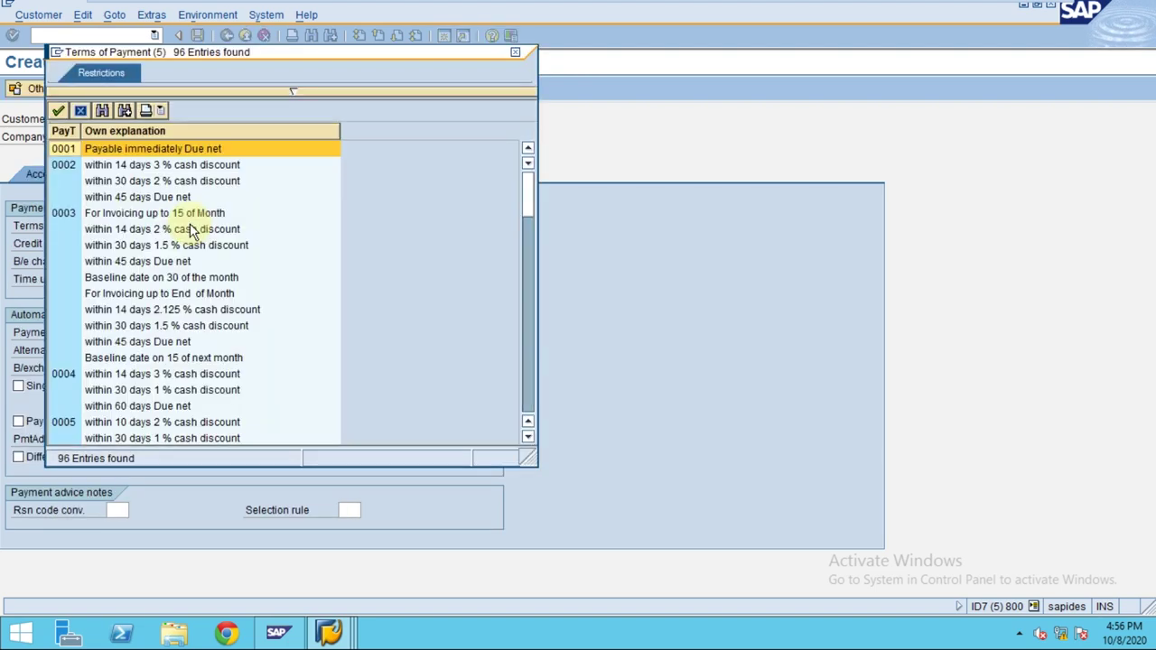
pyautogui.click(82, 172)
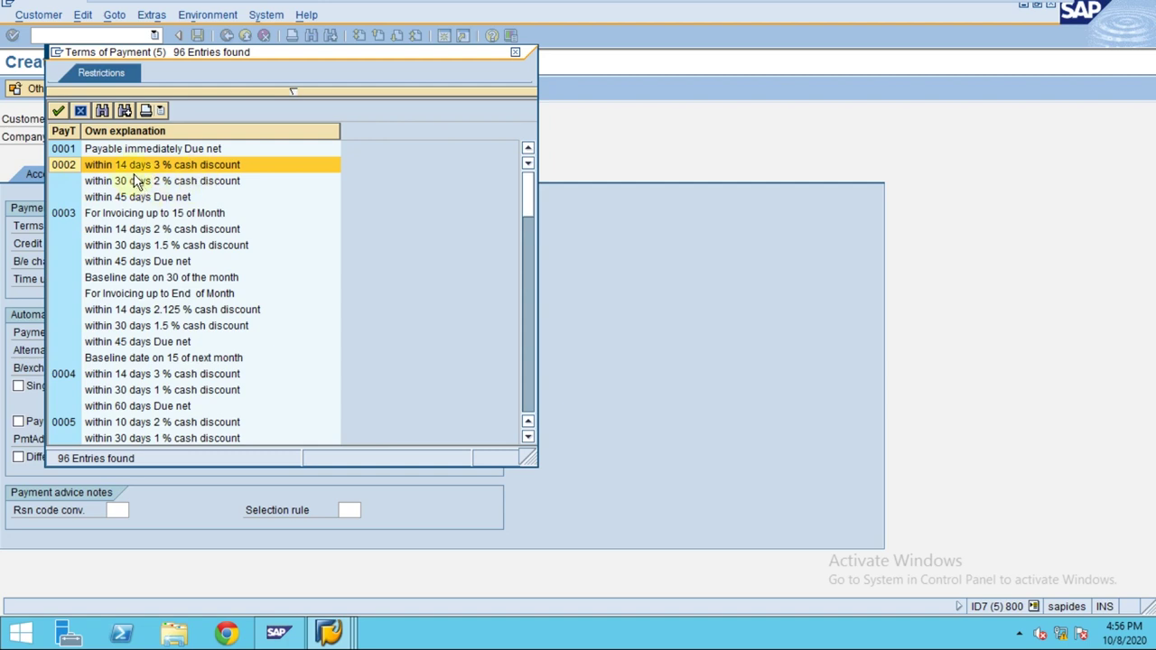
pyautogui.click(118, 182)
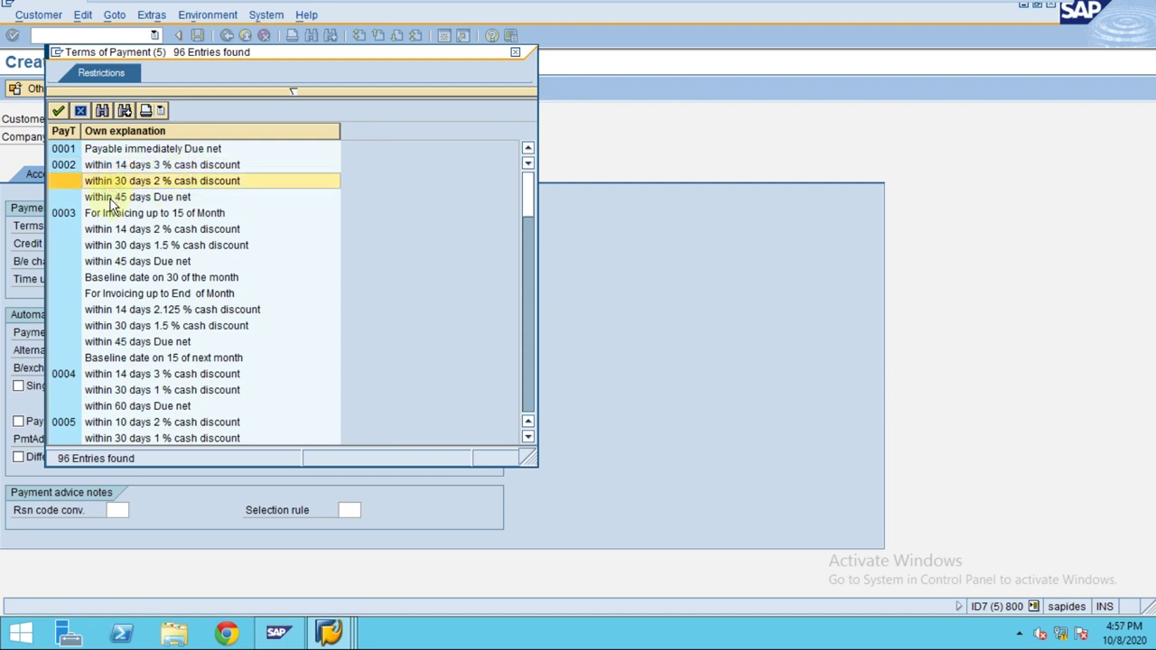
pyautogui.click(126, 199)
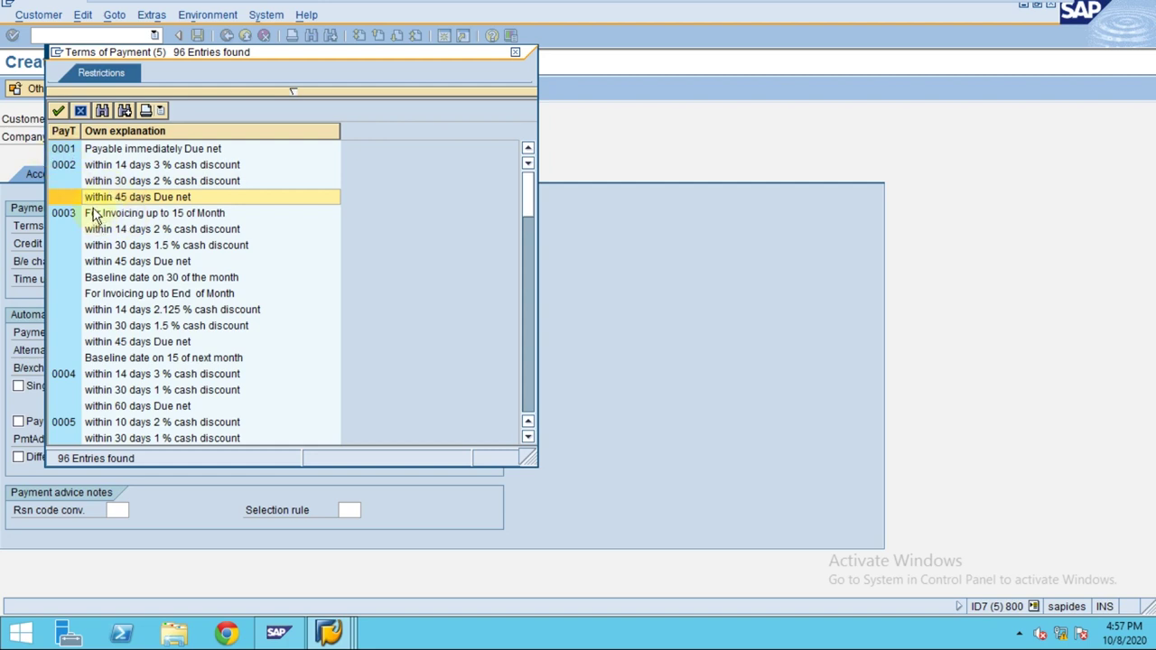
pyautogui.doubleClick(73, 166)
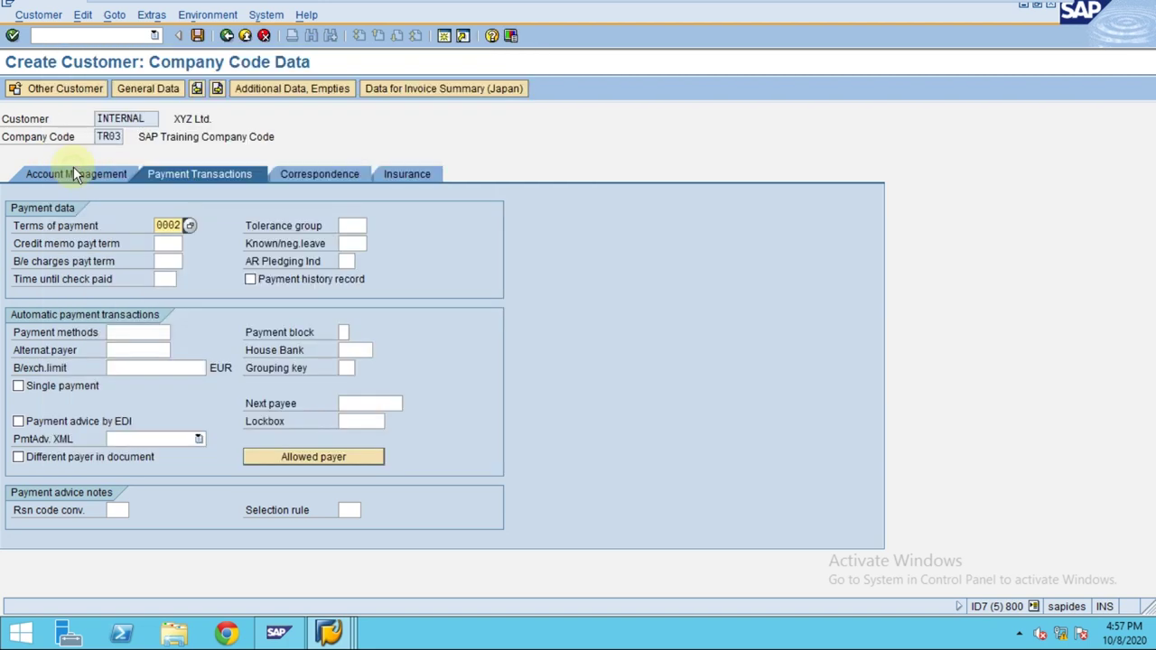
# Look over the customer's correspondence and insurance data, and save the new customer for company code TR03.
pyautogui.click(299, 172)
pyautogui.click(402, 173)
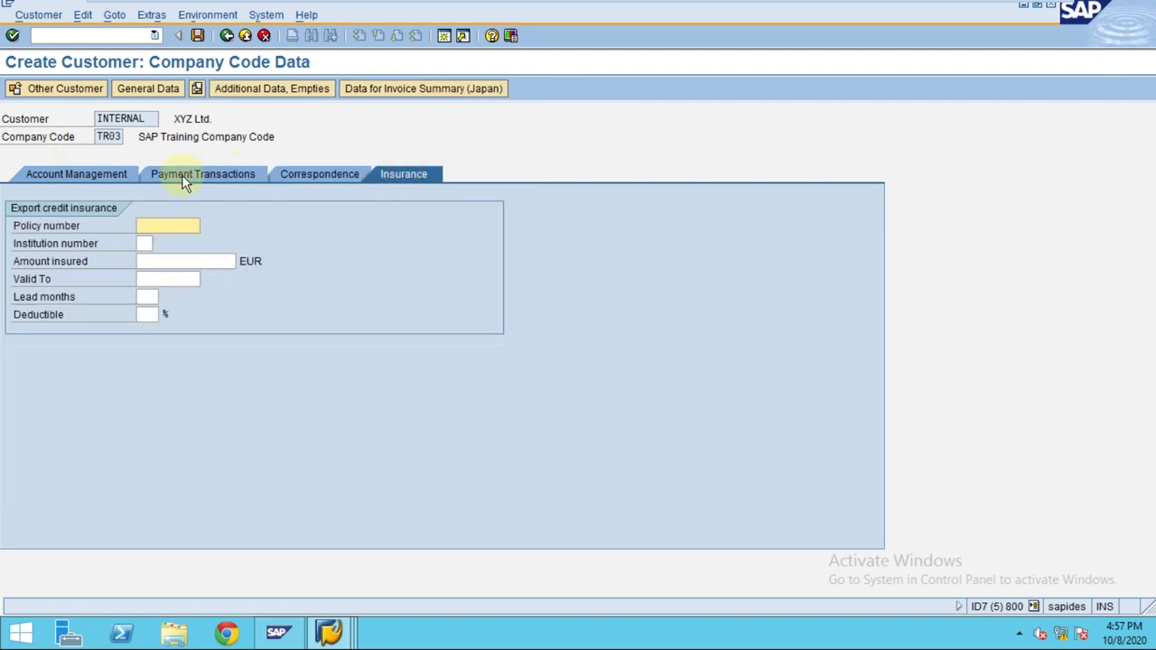
pyautogui.press('Return')
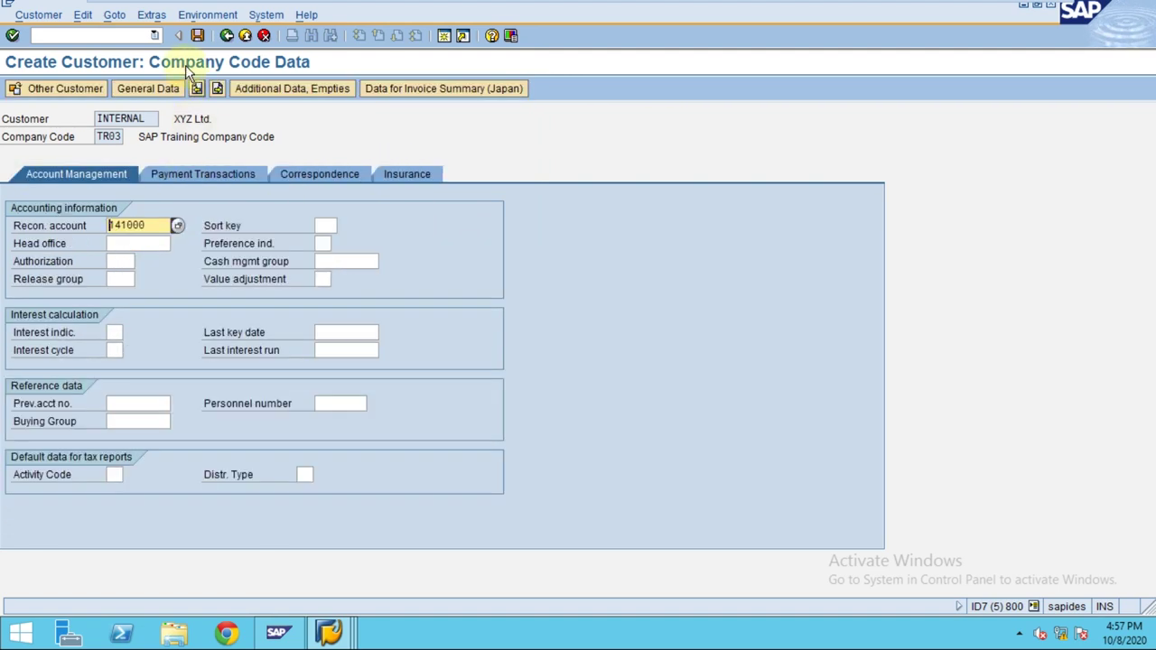
pyautogui.click(199, 36)
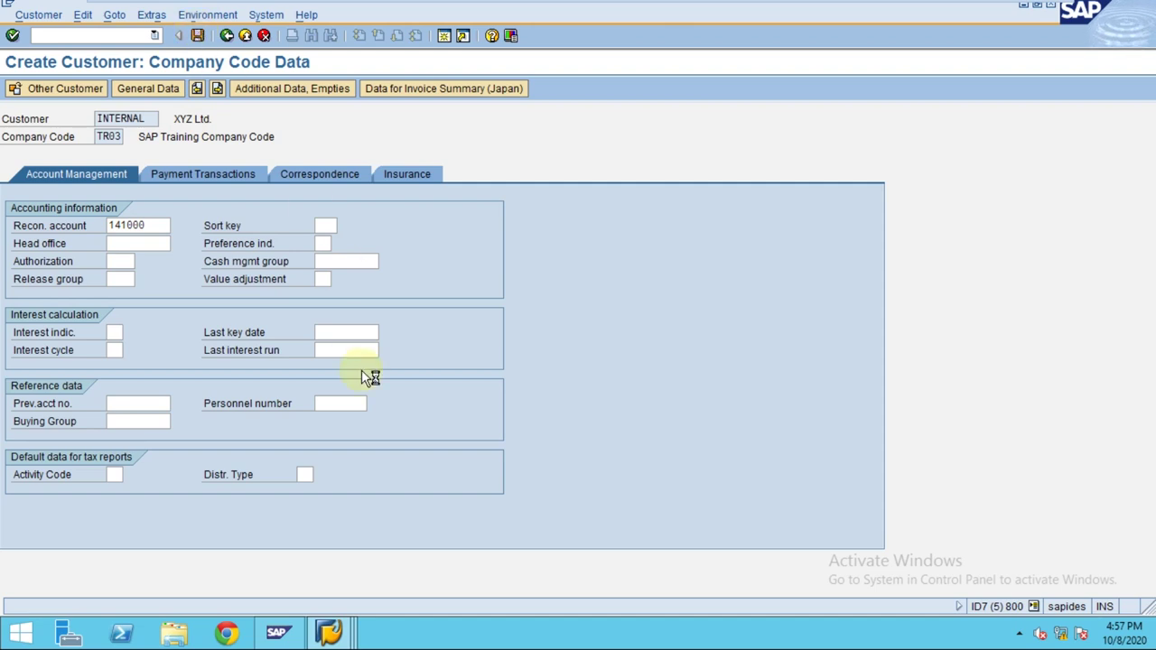
pyautogui.moveTo(333, 635)
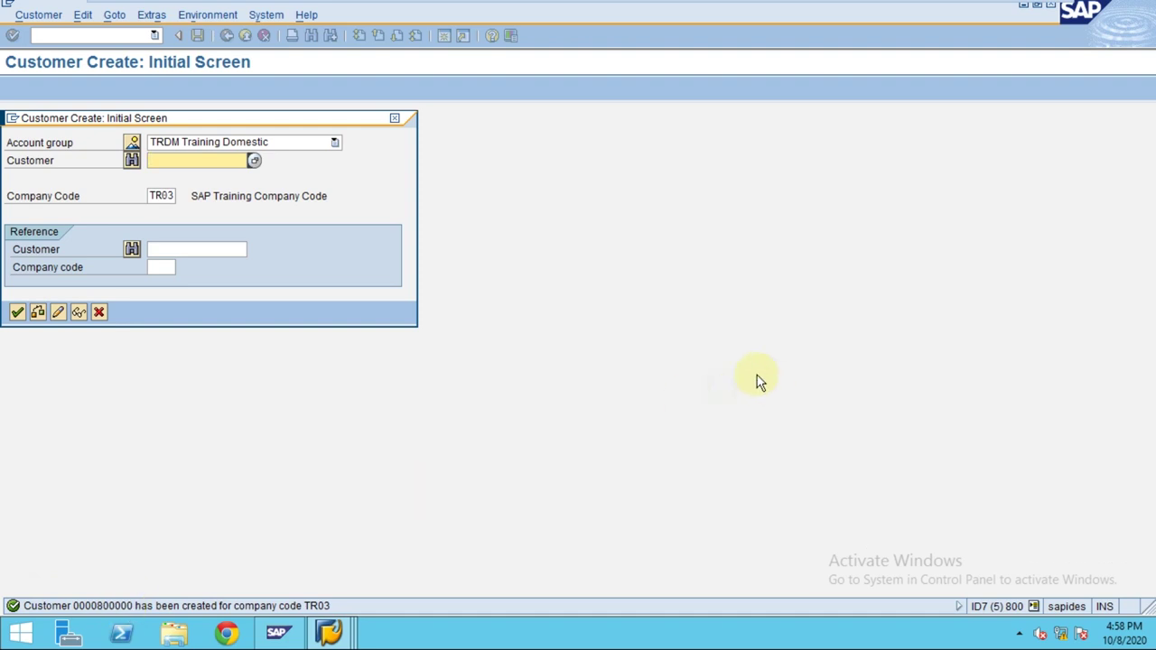
# Leave customer creation and open the Edit G/L Account Centrally transaction.
pyautogui.click(98, 311)
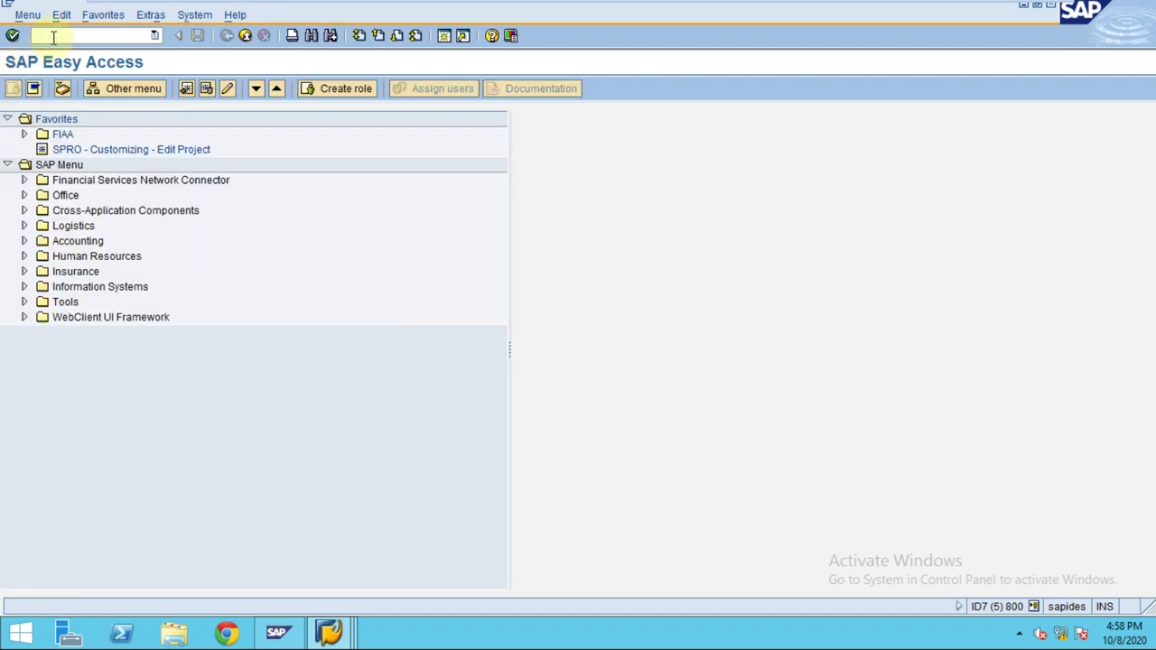
pyautogui.write('fd01')
pyautogui.press('Return')
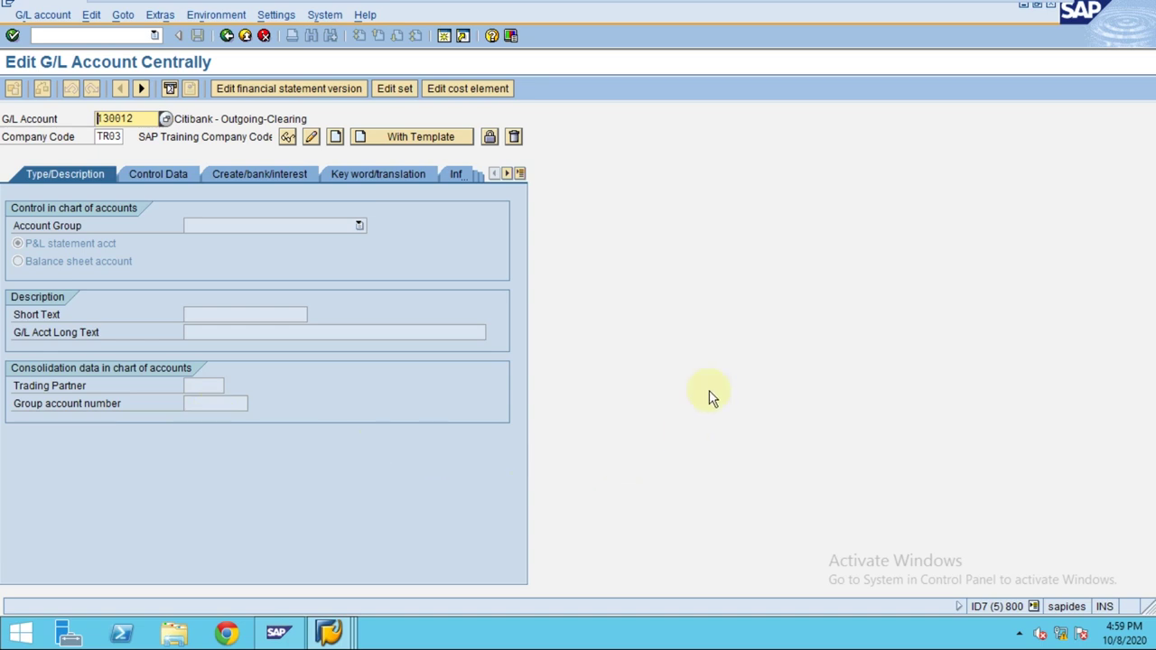
# Display G/L account 141000 in company code TR03 and examine its description, account group and control data for the reconciliation account type.
pyautogui.click(135, 118)
pyautogui.moveTo(136, 118); pyautogui.dragTo(39, 117)
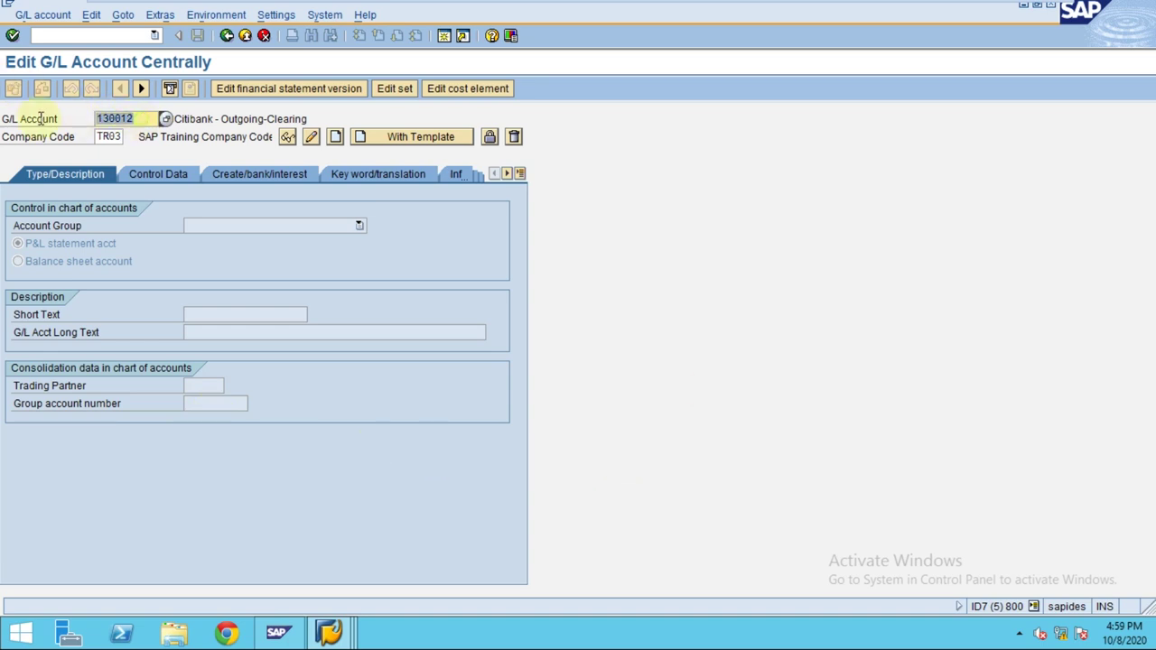
pyautogui.write('141000')
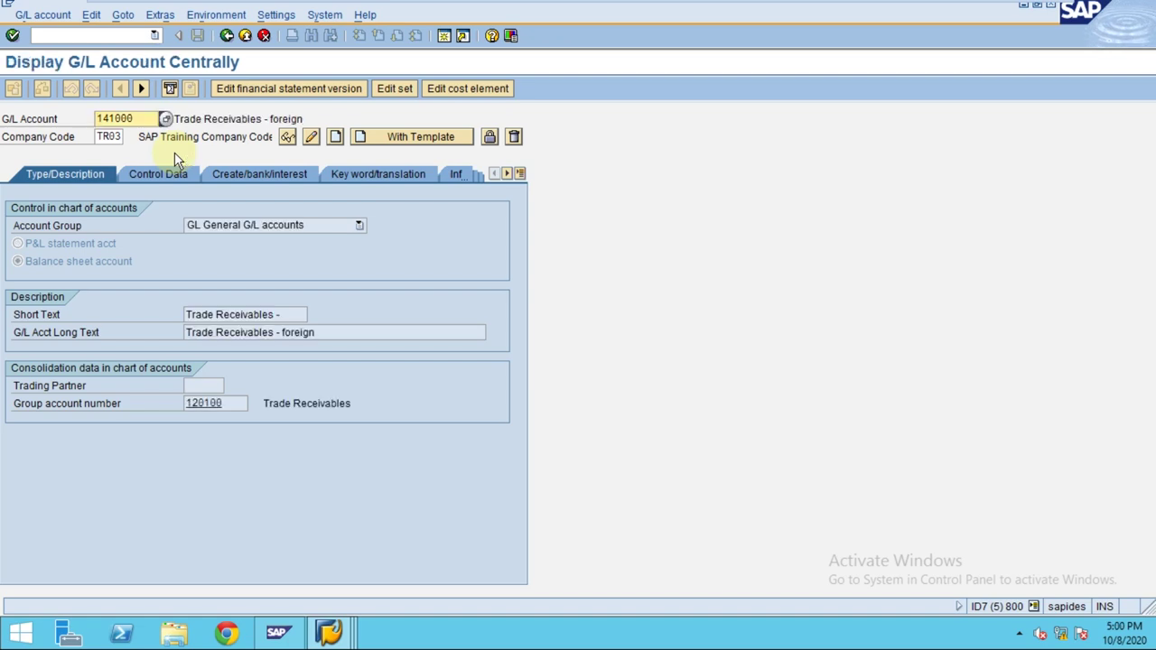
pyautogui.moveTo(333, 330); pyautogui.dragTo(160, 225)
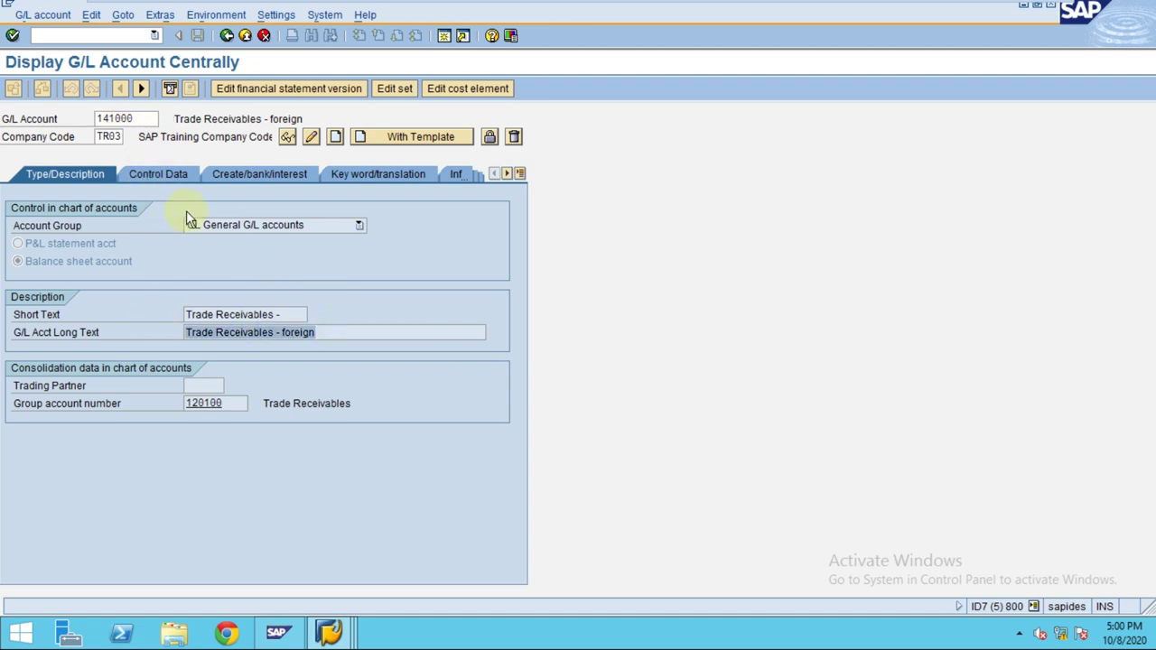
pyautogui.click(217, 226)
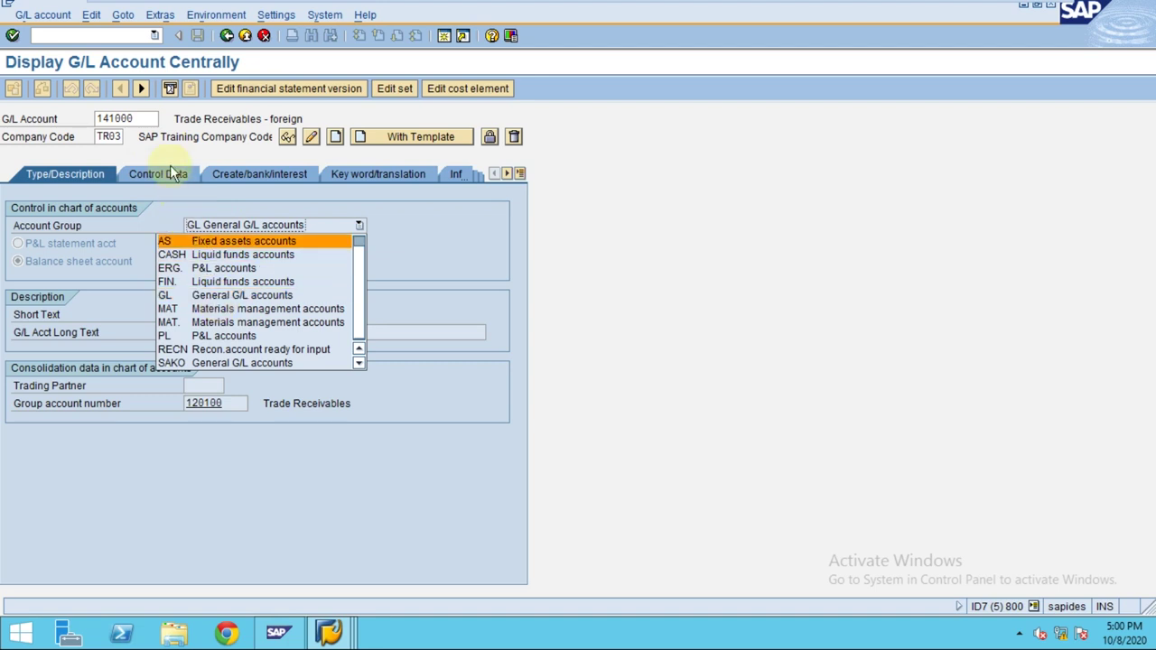
pyautogui.click(159, 168)
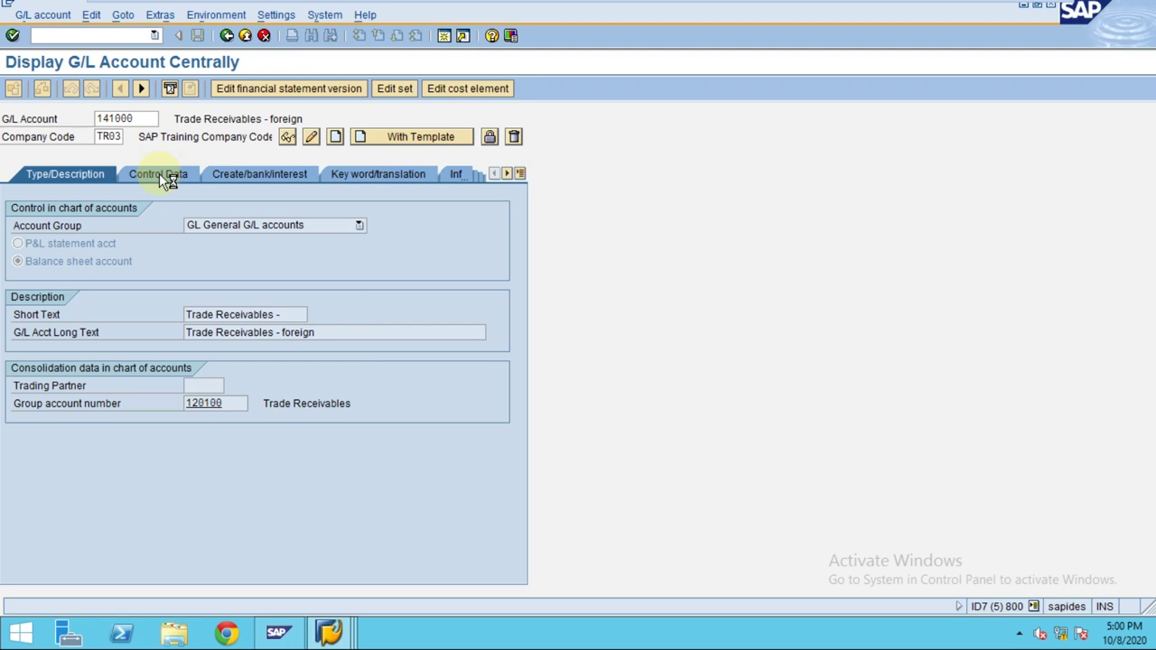
pyautogui.click(159, 174)
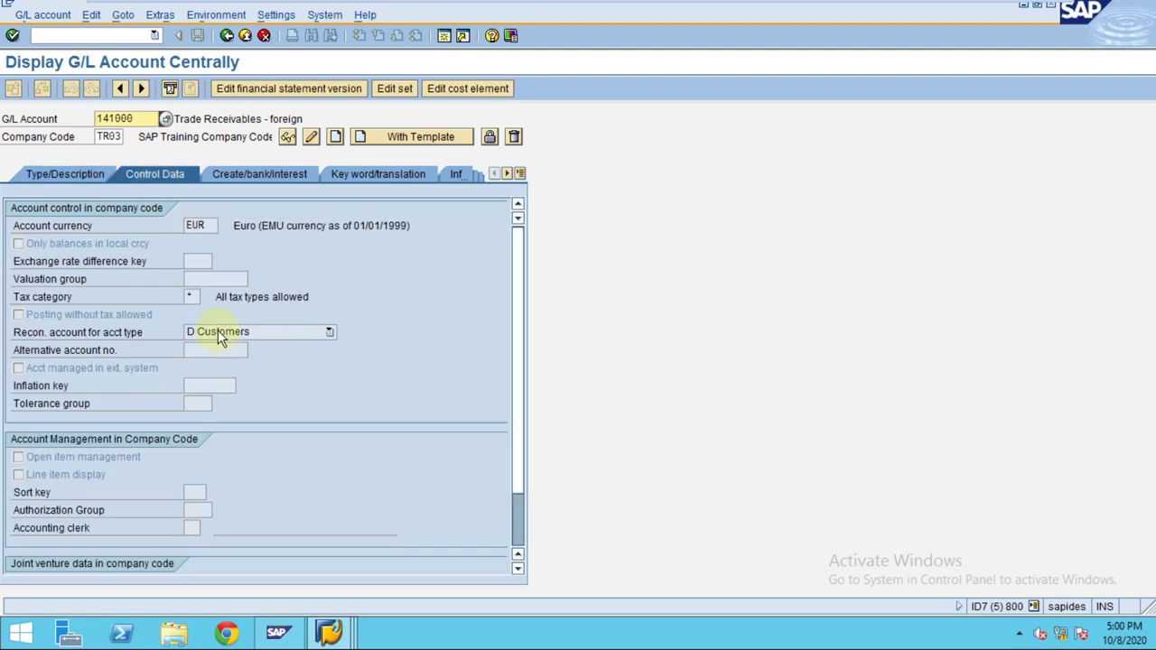
# Examine account 141000's reconciliation account type options, document creation settings including the field status group, and its type and description data.
pyautogui.click(218, 331)
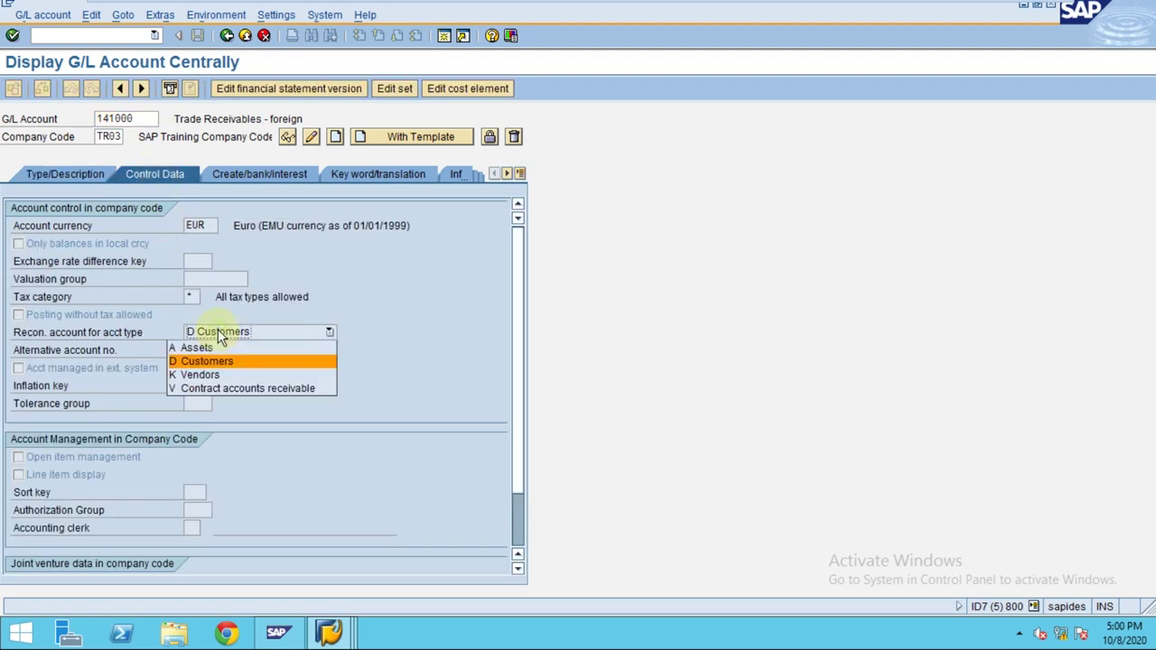
pyautogui.click(64, 456)
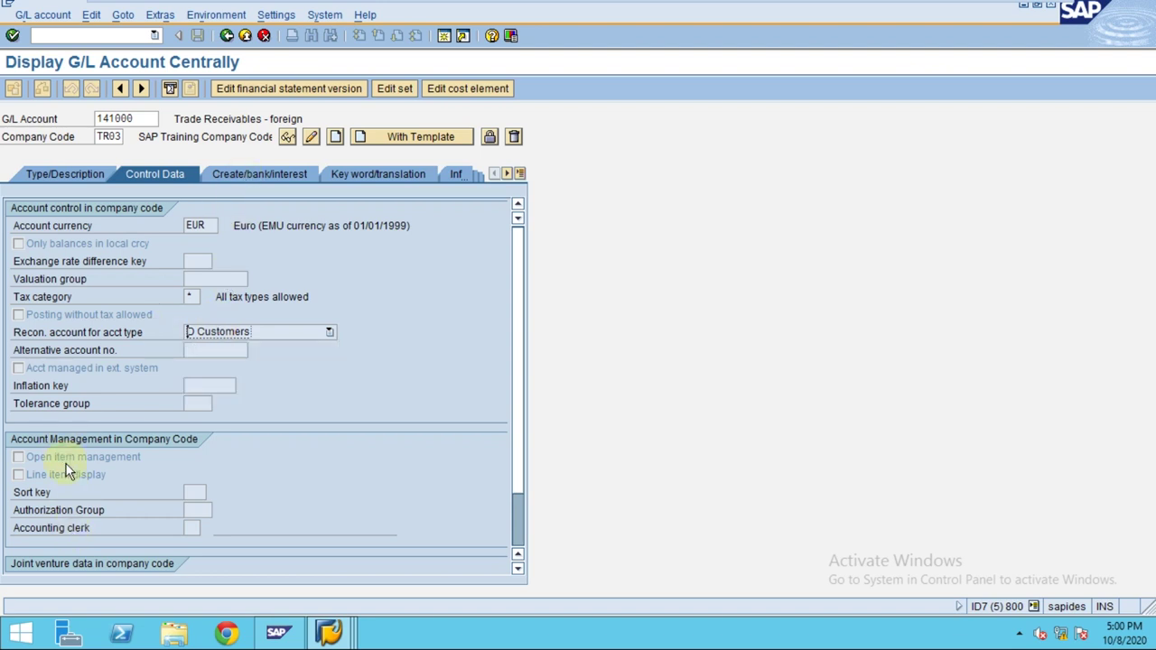
pyautogui.click(277, 174)
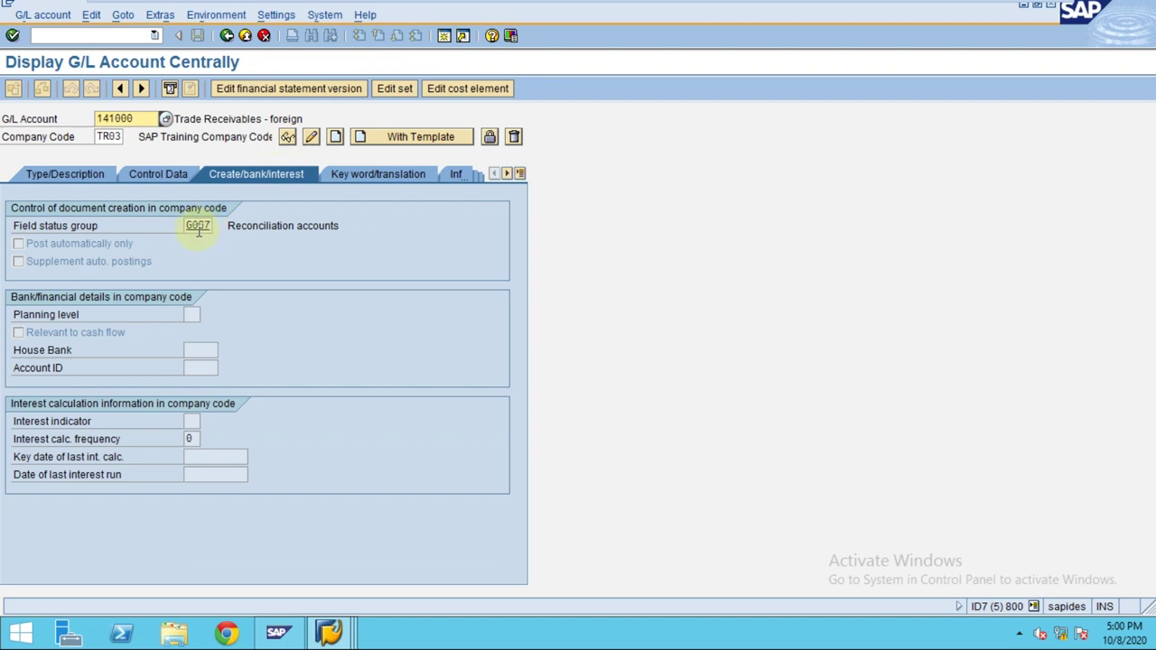
pyautogui.click(364, 171)
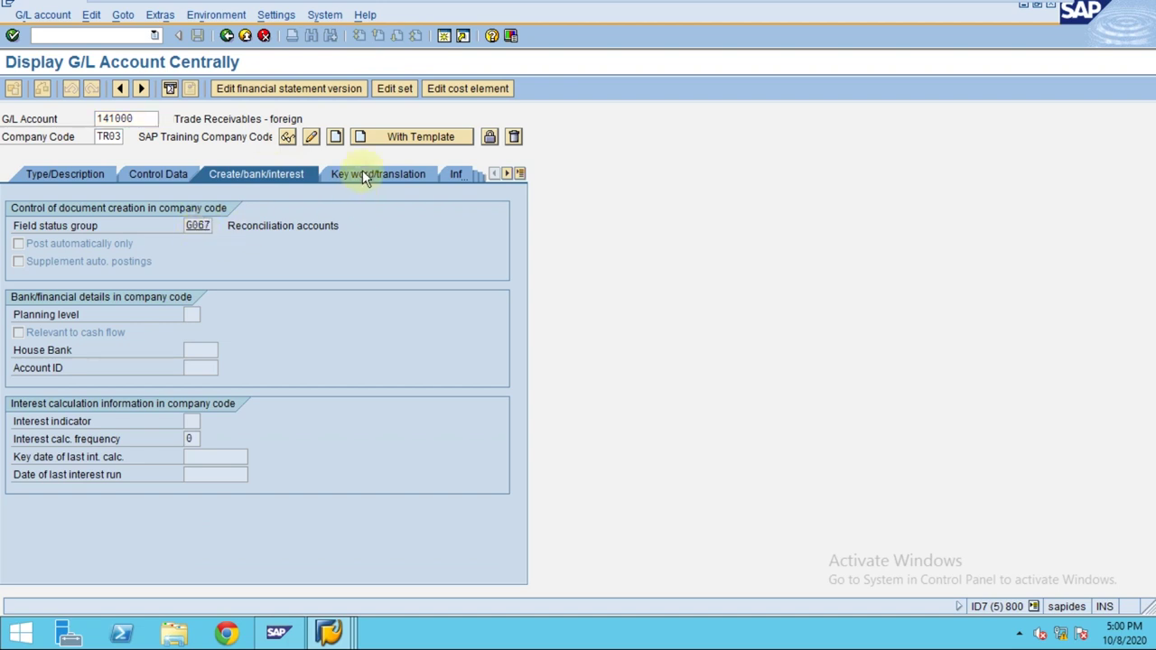
pyautogui.click(36, 175)
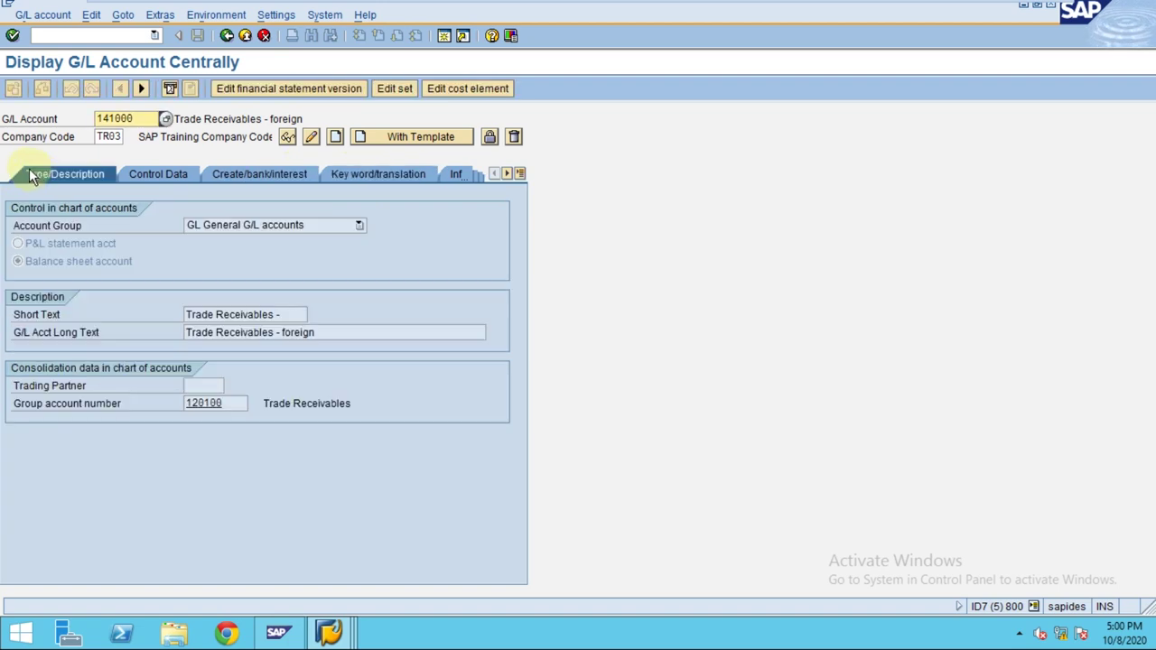
# Search the group account numbers by G/L account number in chart of accounts CONS for 12 and 12*.
pyautogui.click(232, 403)
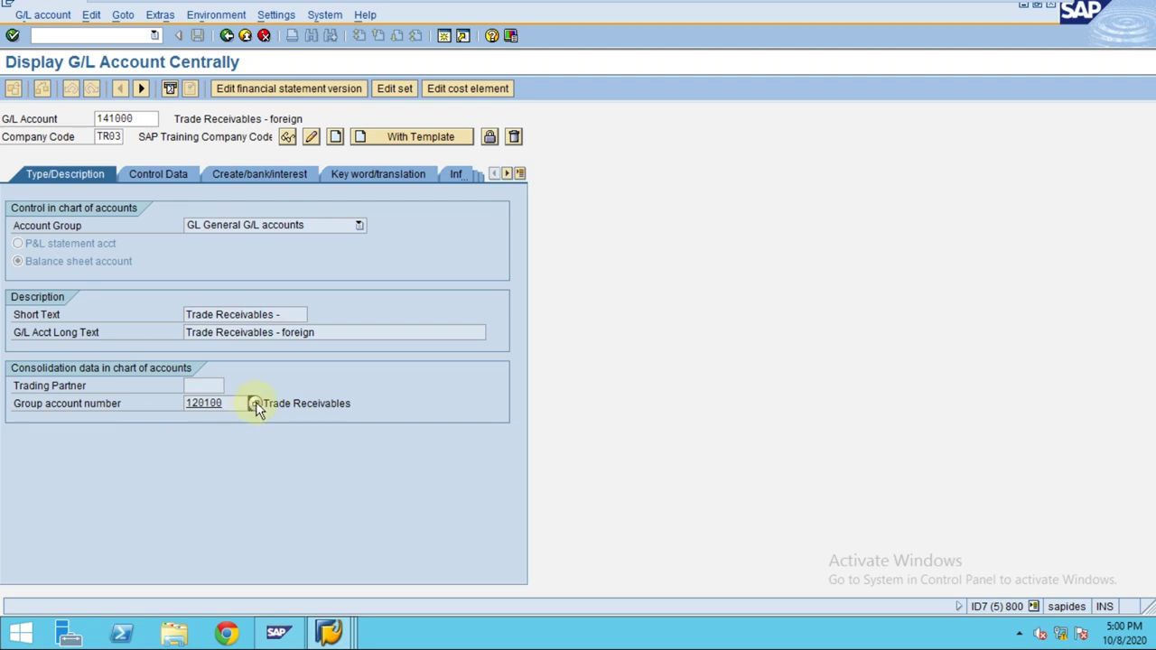
pyautogui.click(257, 404)
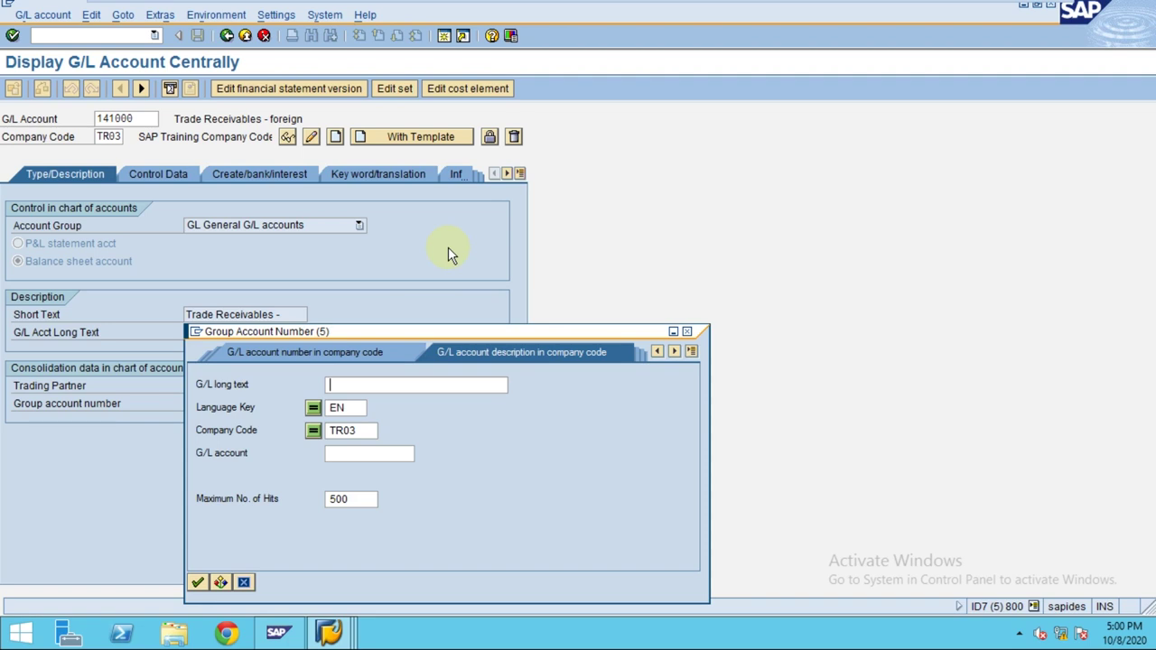
pyautogui.click(691, 351)
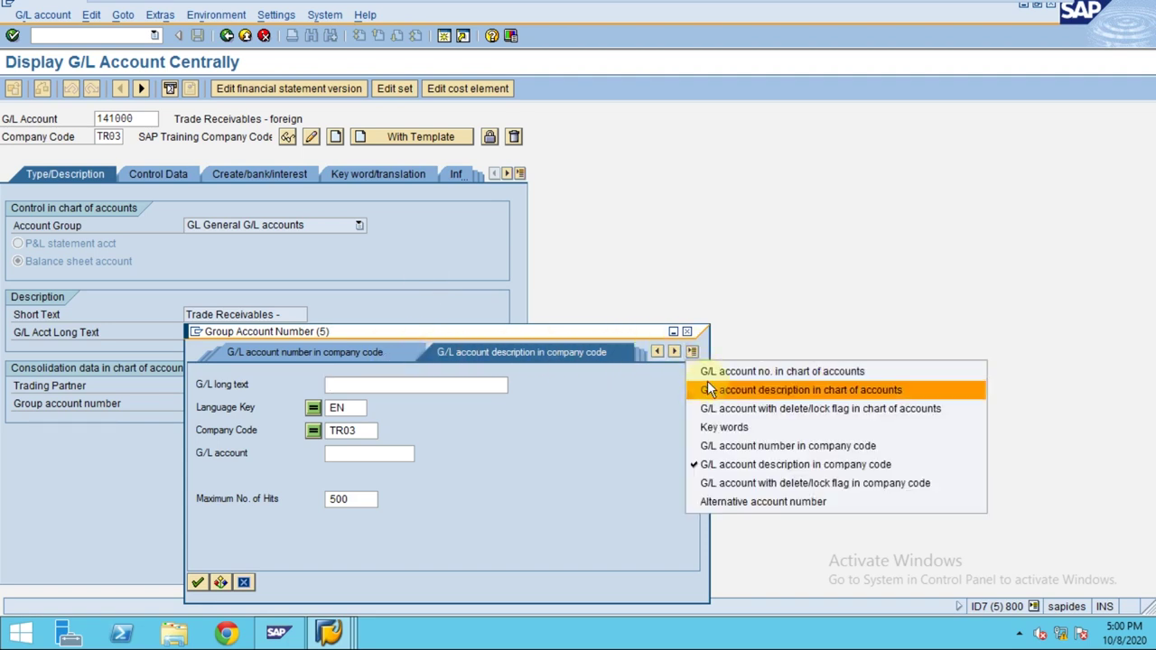
pyautogui.click(709, 371)
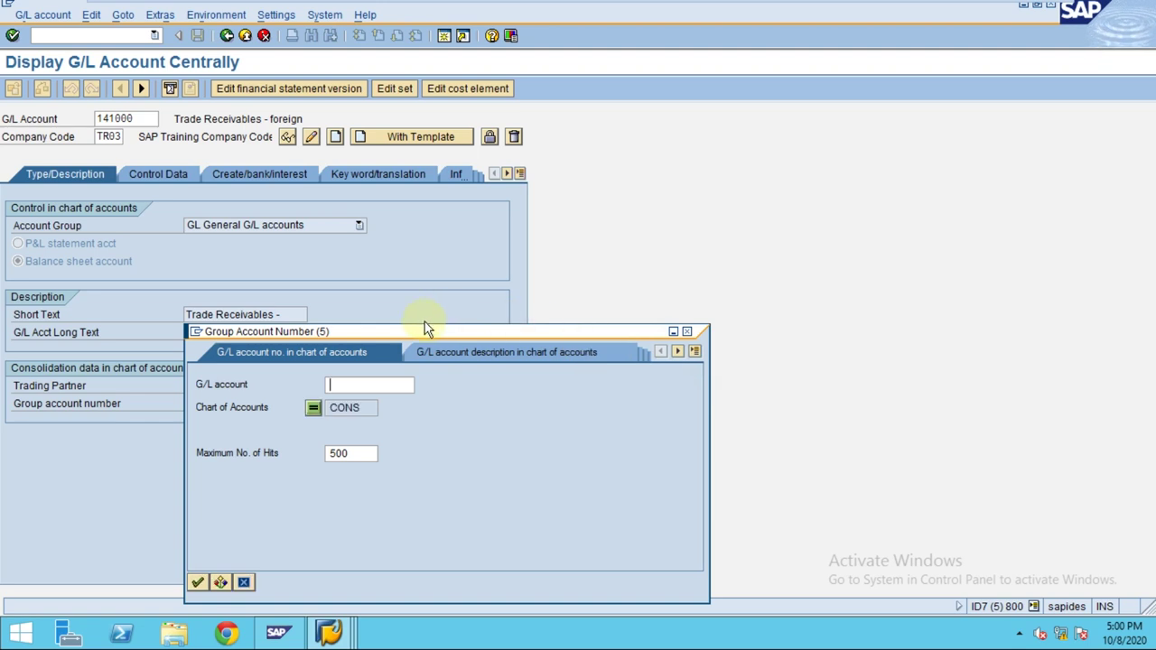
pyautogui.moveTo(424, 332); pyautogui.dragTo(694, 87)
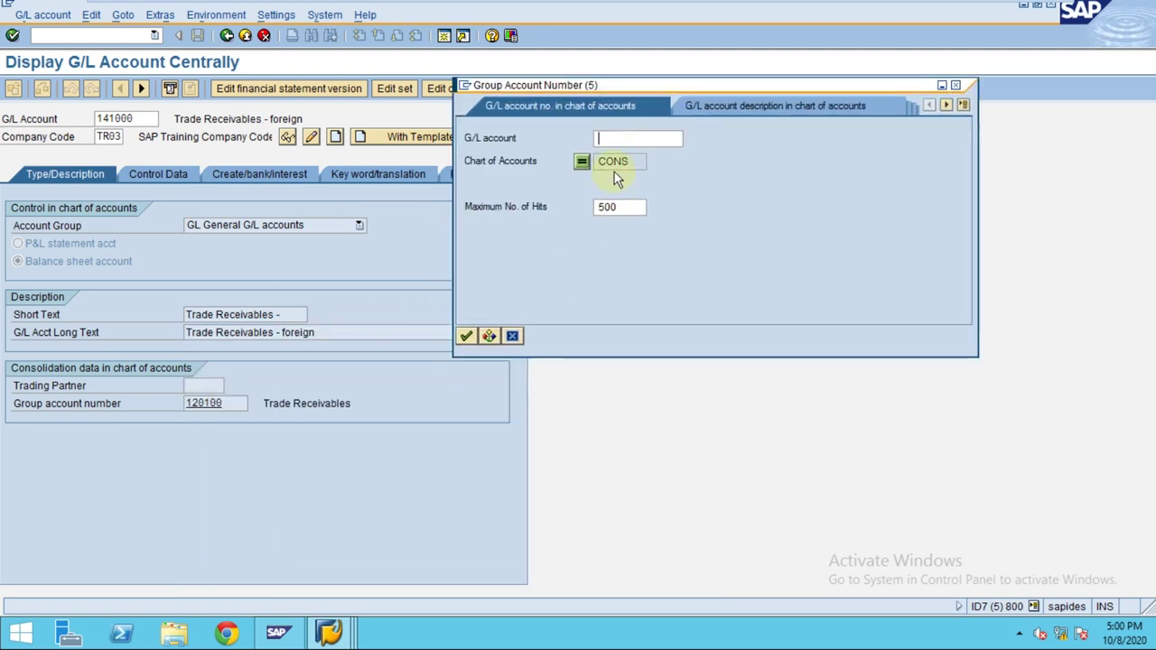
pyautogui.write('12')
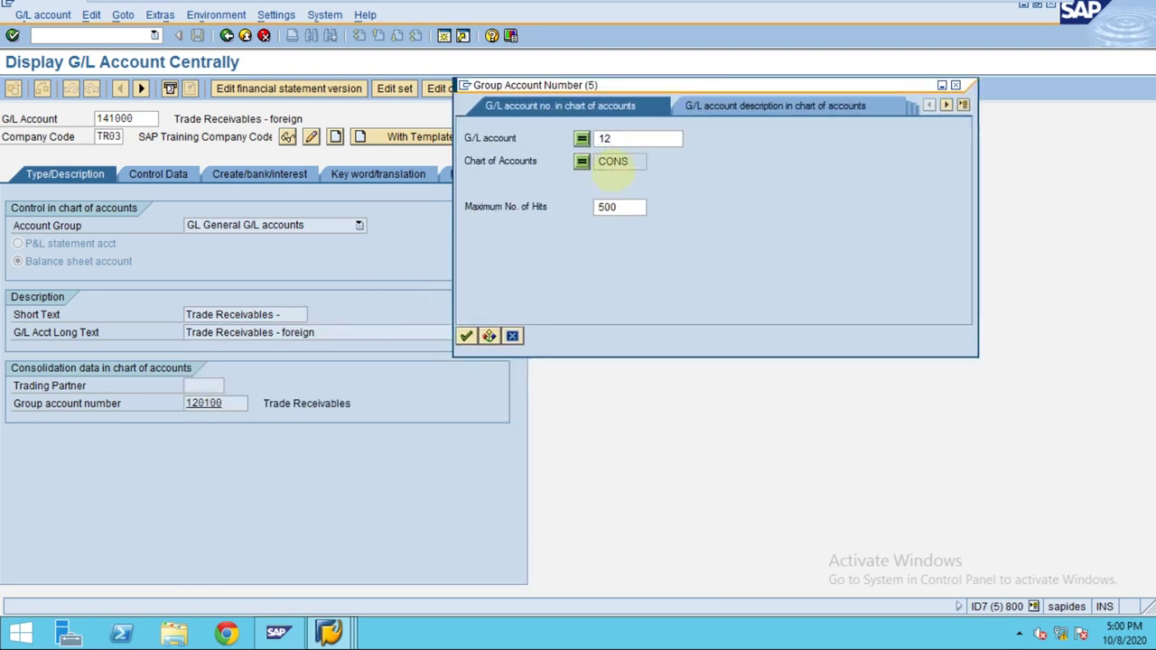
pyautogui.press('Return')
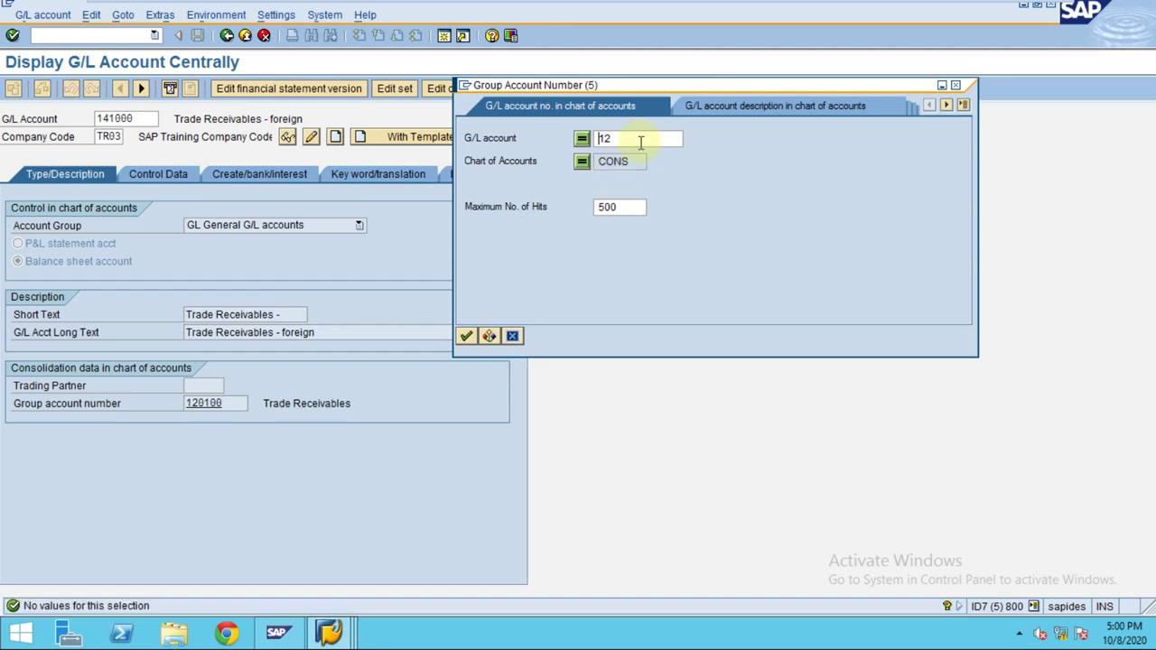
pyautogui.click(640, 142)
pyautogui.write('*')
pyautogui.press('Return')
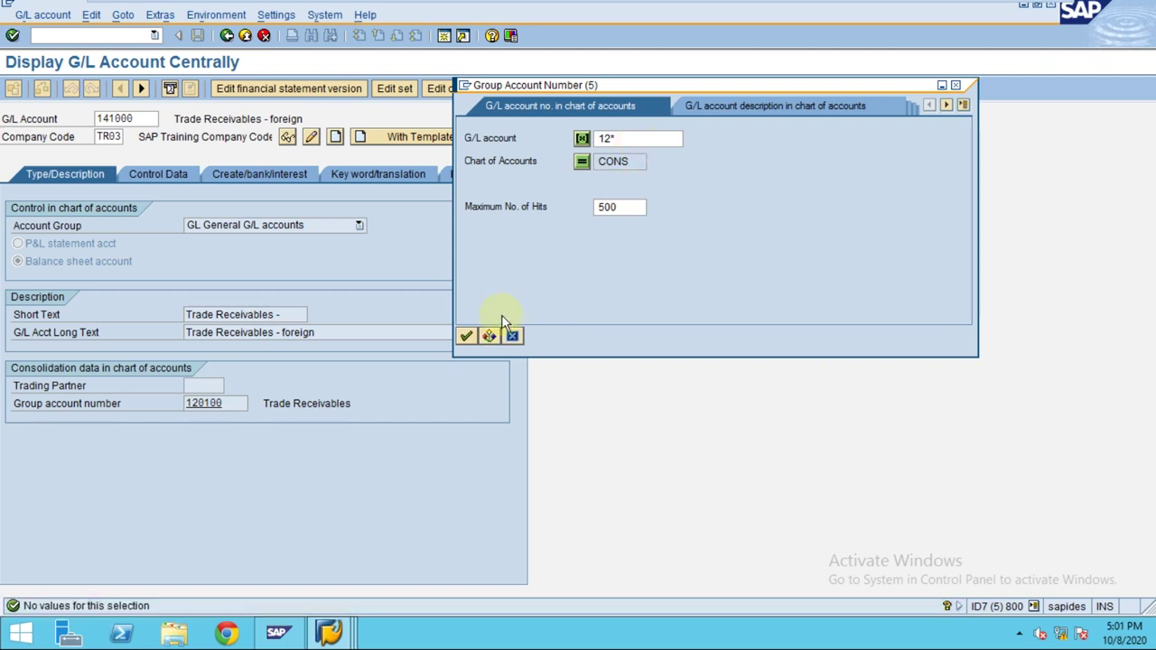
pyautogui.click(474, 335)
# List all group accounts in chart CONS without a number filter, check the Trade Receivables entry, and close the list.
pyautogui.press('BackSpace')
pyautogui.press('BackSpace')
pyautogui.press('BackSpace')
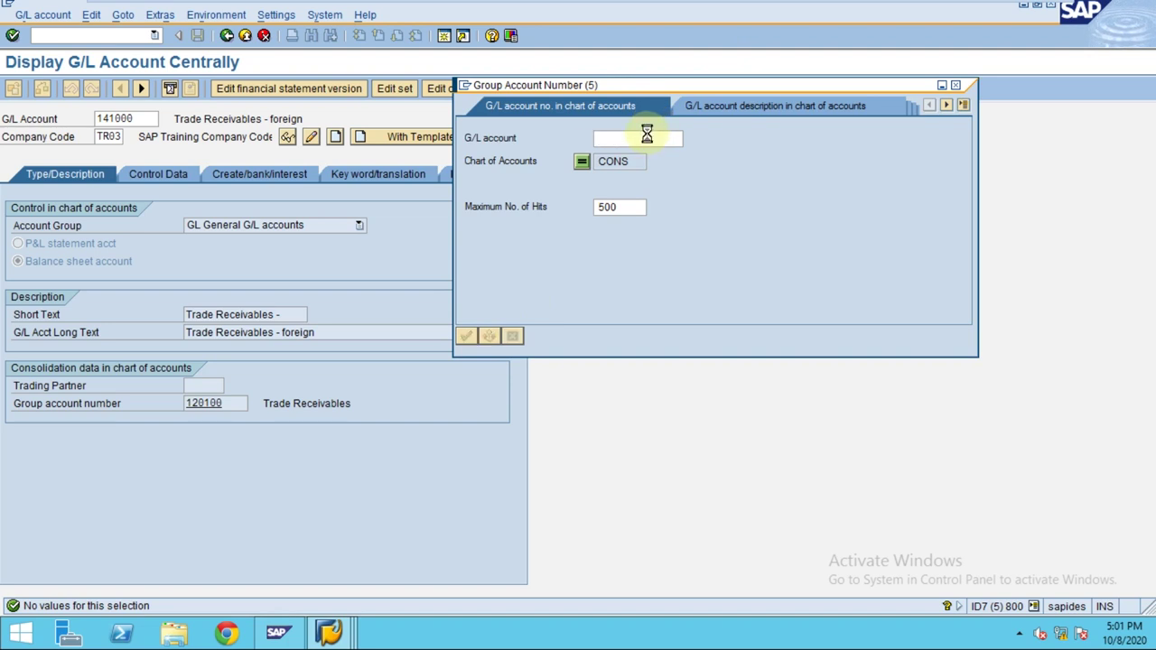
pyautogui.press('Return')
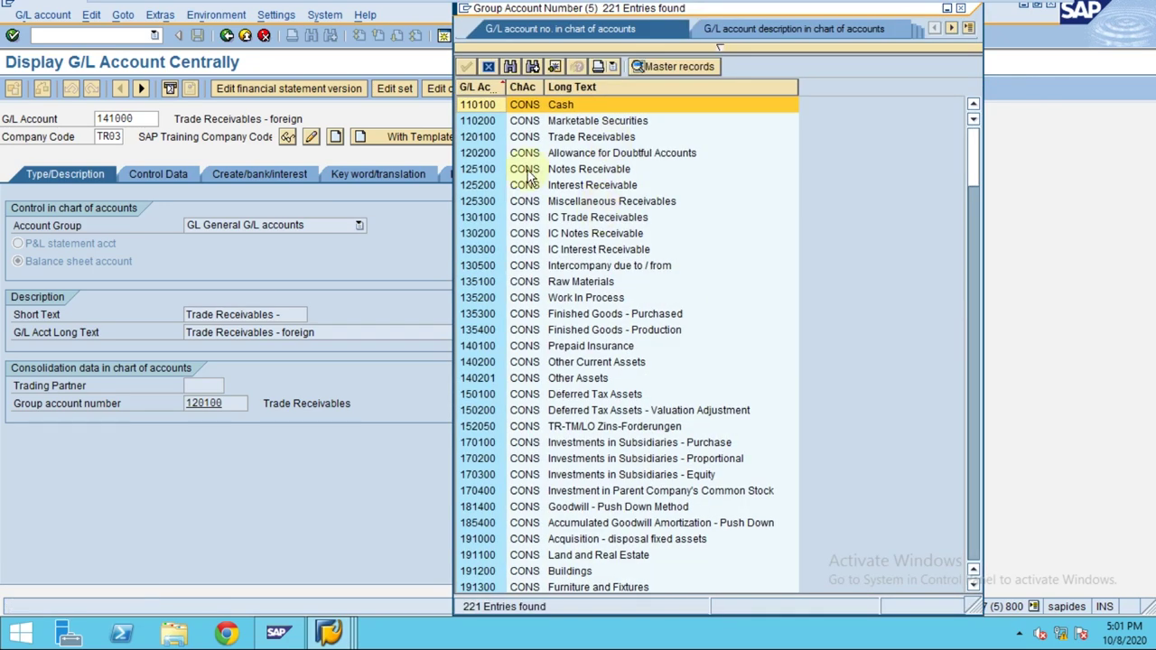
pyautogui.click(493, 153)
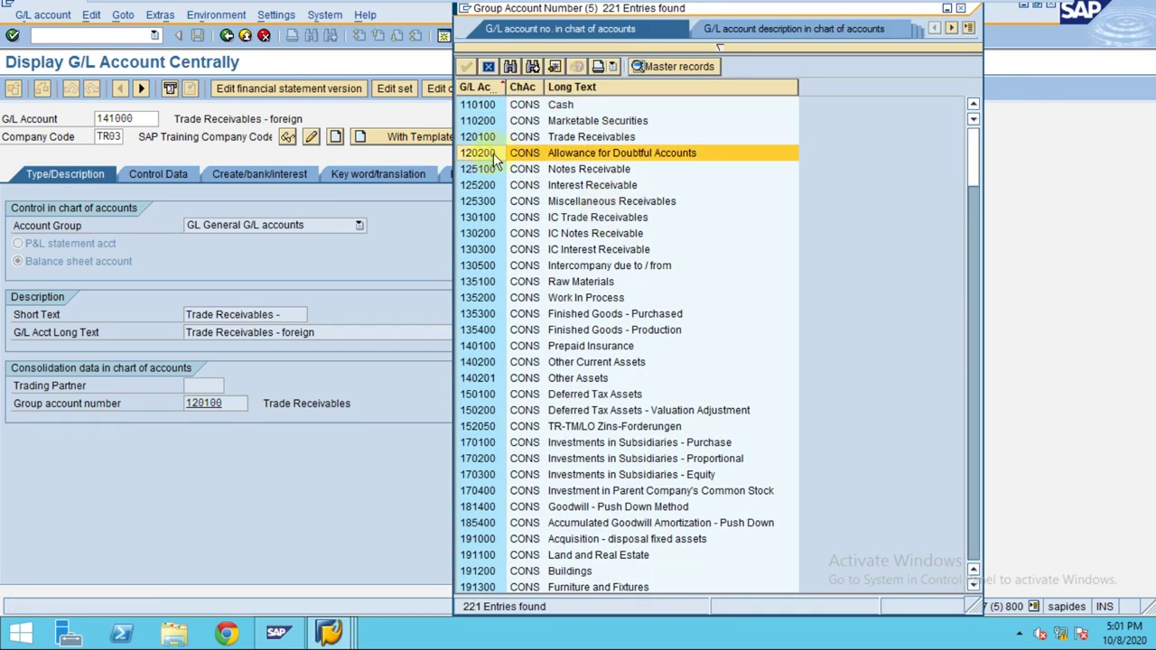
pyautogui.click(569, 142)
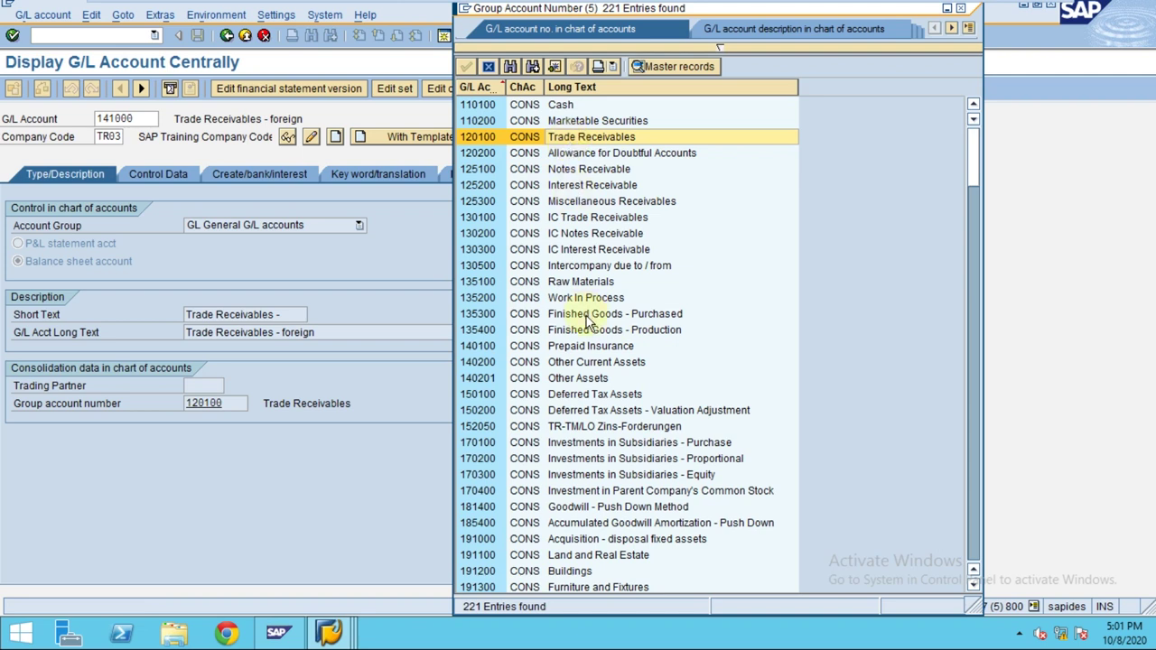
pyautogui.click(488, 66)
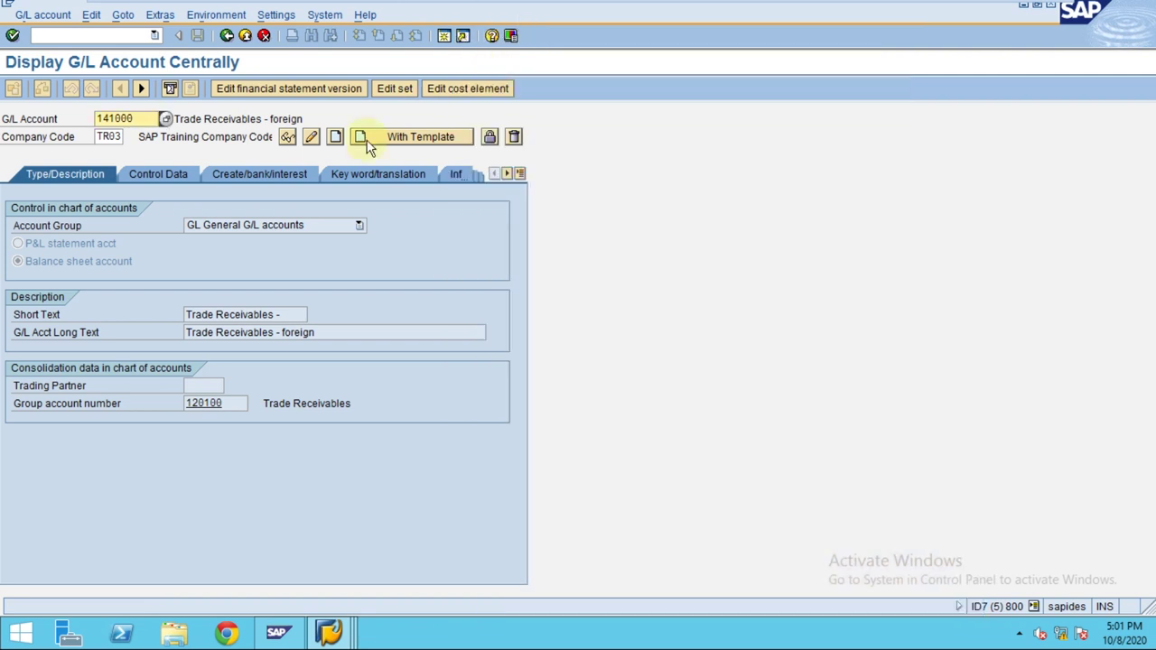
# Search the G/L account numbers in chart of accounts INT1 for 141* and compare the foreign trade receivables accounts.
pyautogui.click(134, 118)
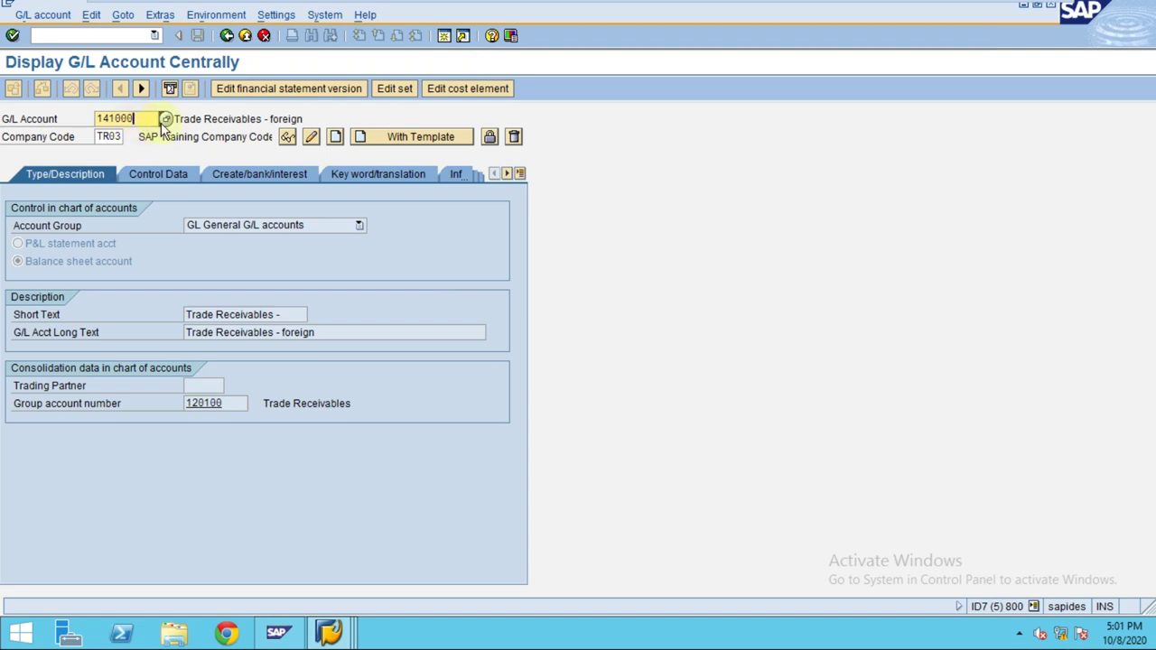
pyautogui.click(165, 119)
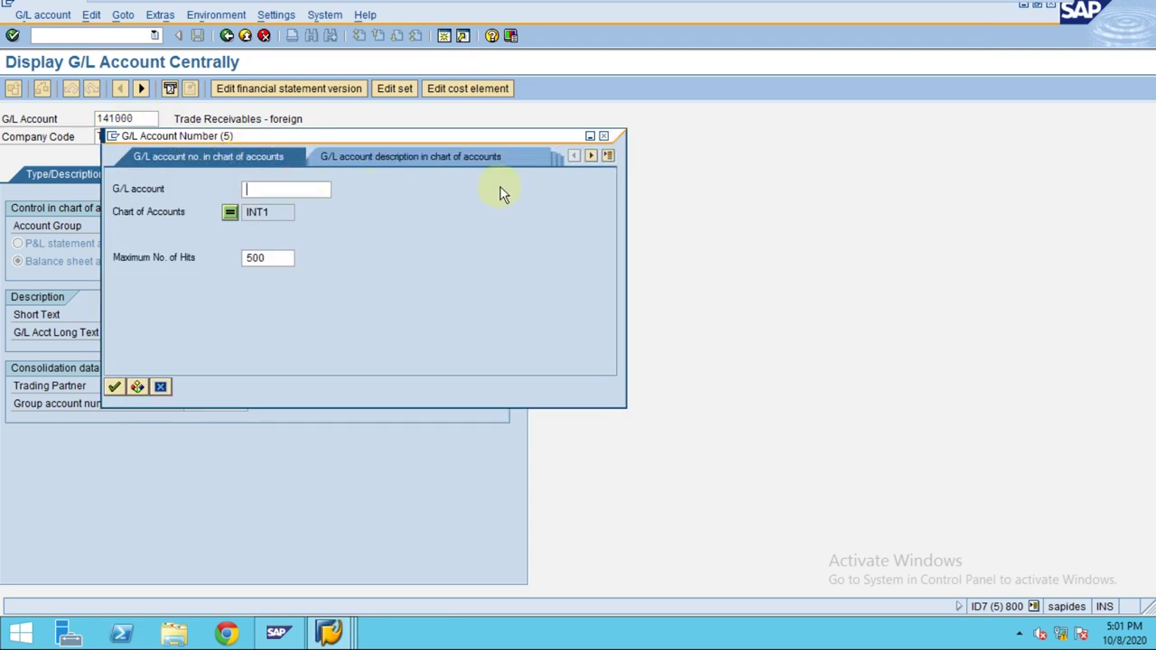
pyautogui.write('141')
pyautogui.press('Return')
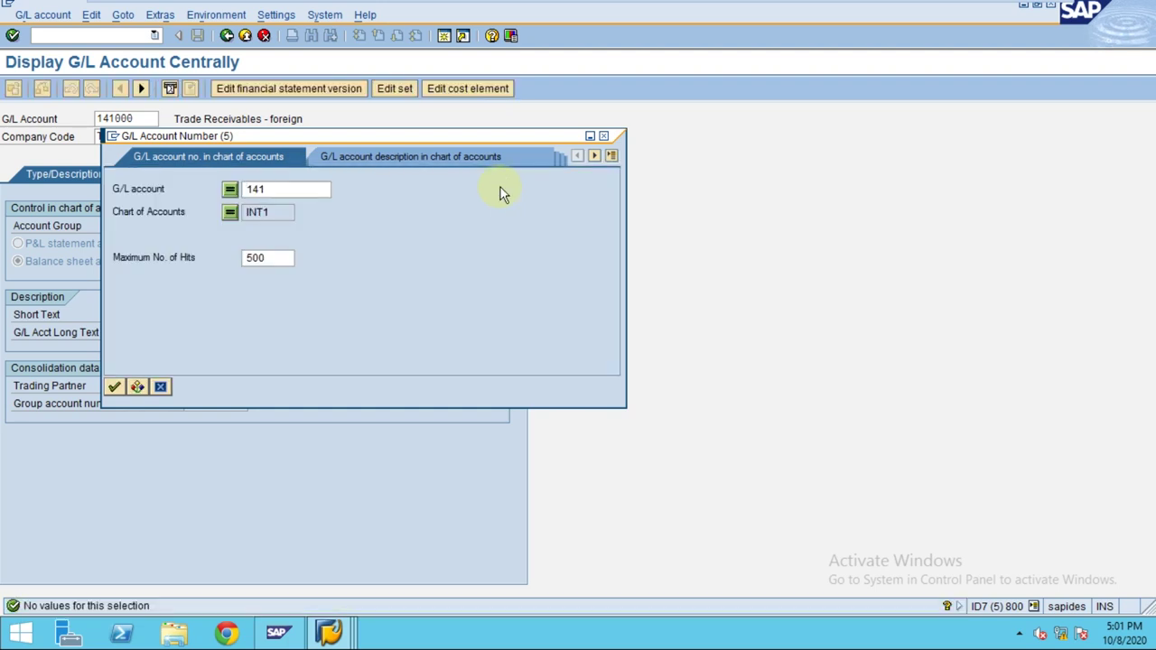
pyautogui.click(285, 189)
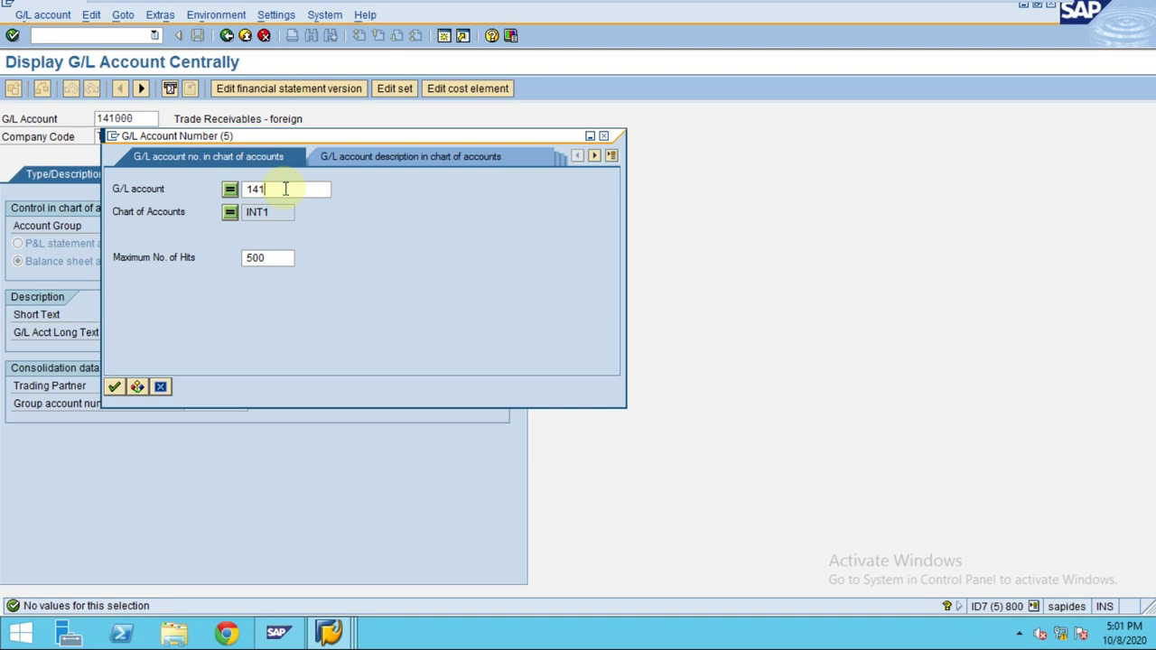
pyautogui.write('*')
pyautogui.press('Return')
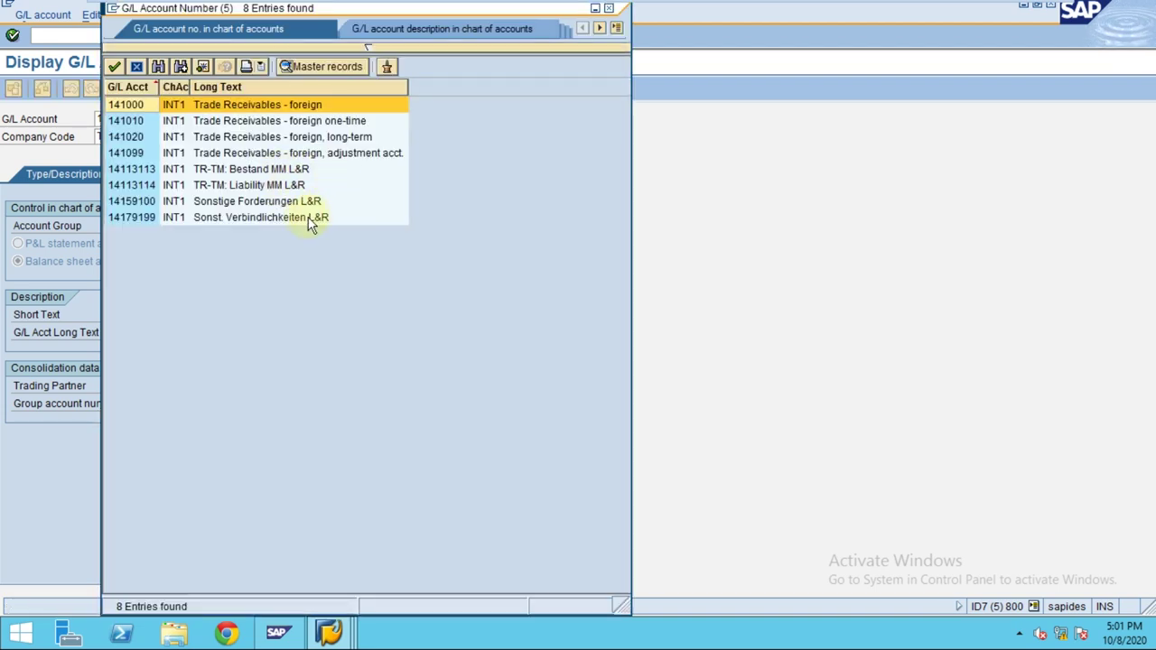
pyautogui.click(285, 122)
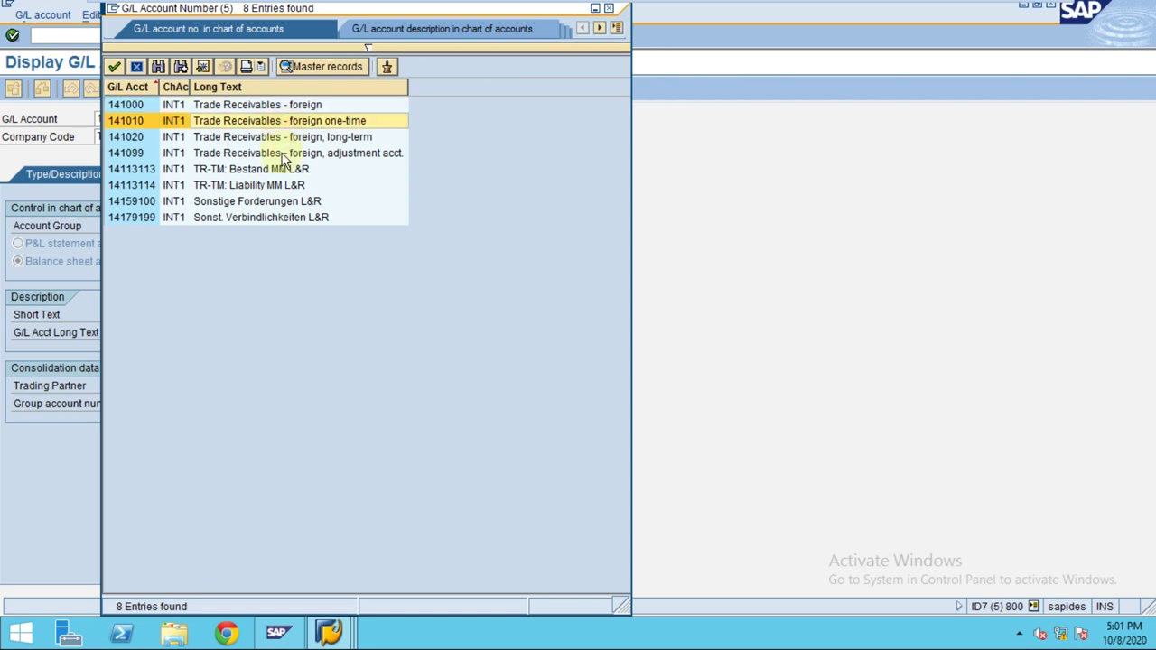
pyautogui.click(282, 155)
pyautogui.click(263, 108)
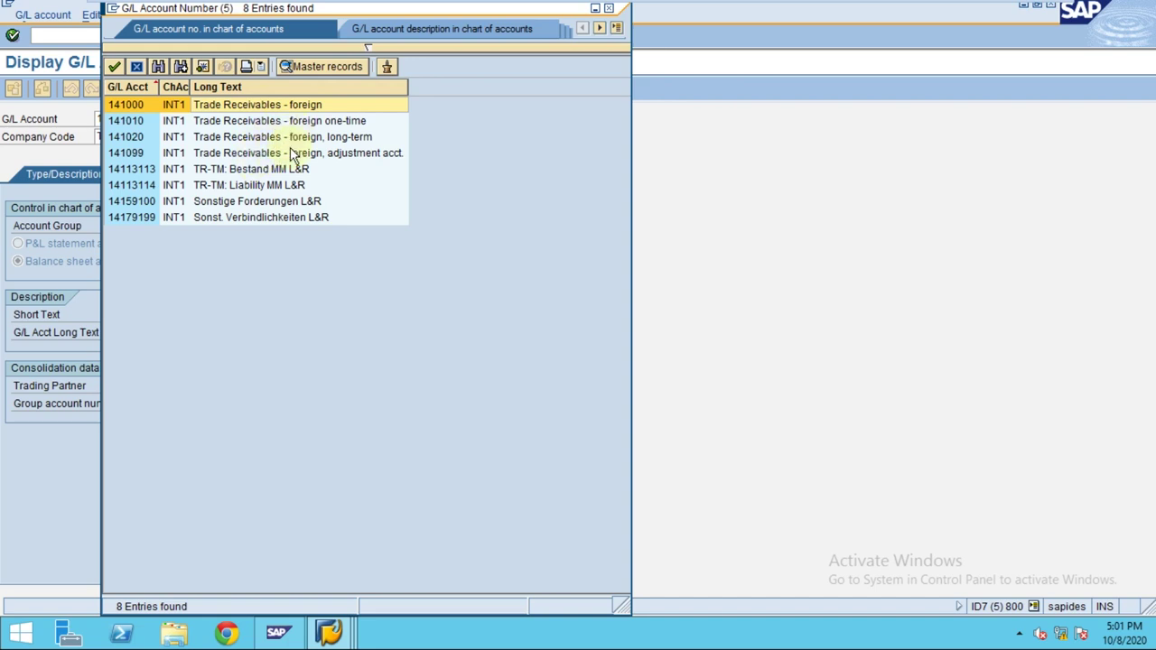
# Search the G/L account numbers in chart INT1 for 151* and 131*.
pyautogui.click(369, 47)
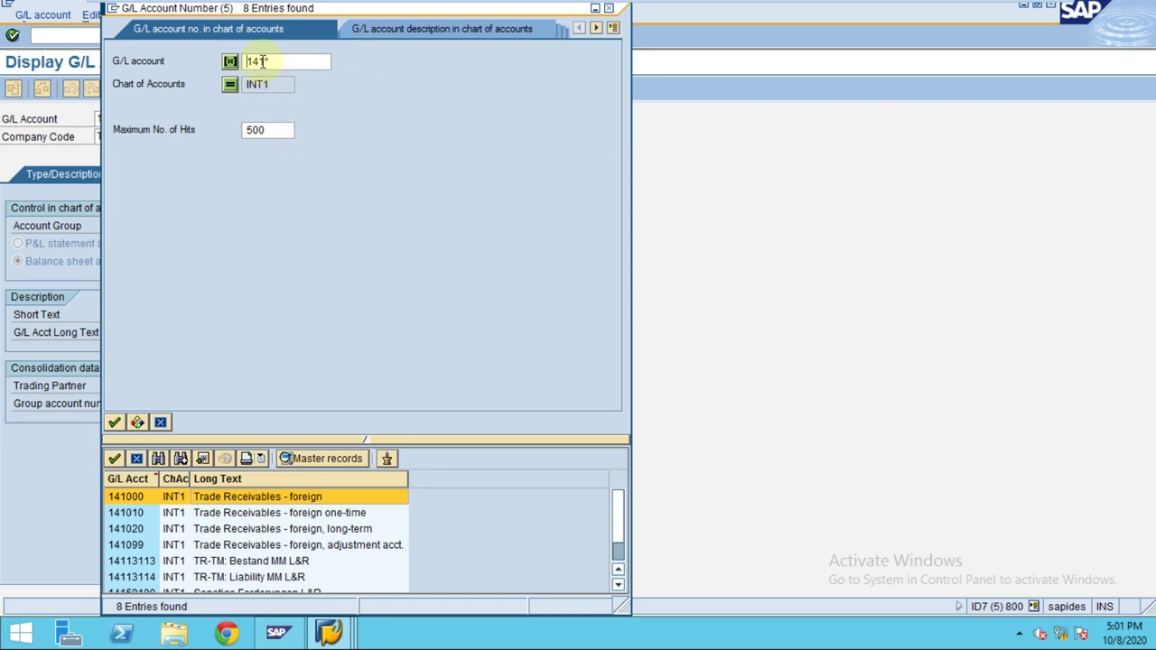
pyautogui.press('BackSpace')
pyautogui.write('5')
pyautogui.press('Return')
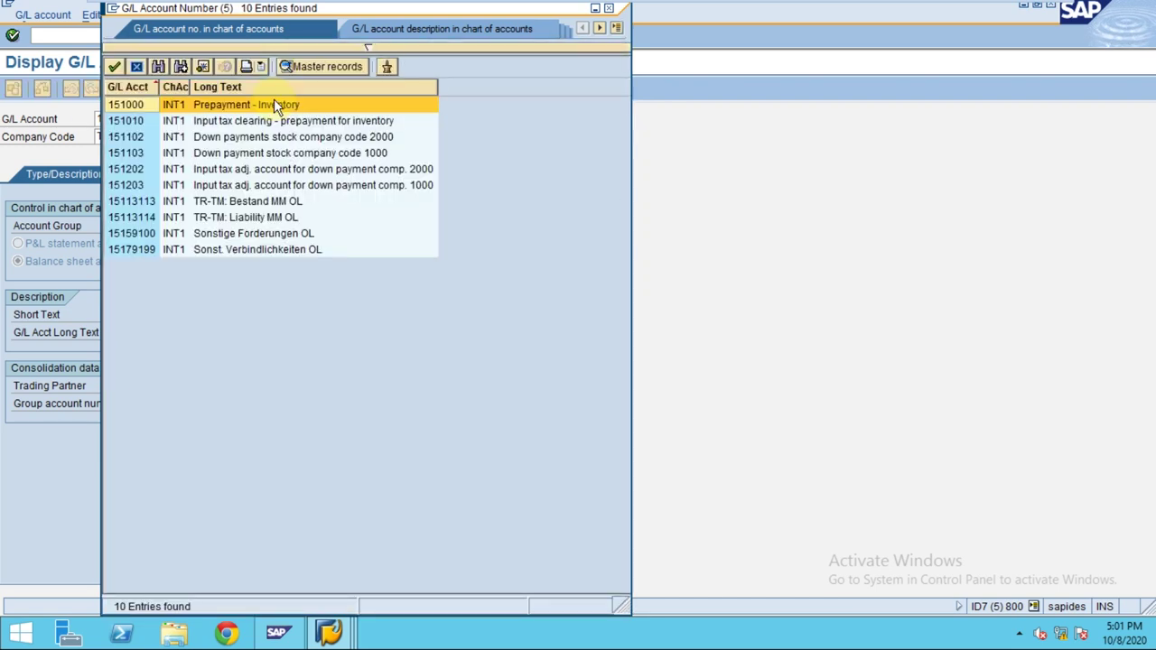
pyautogui.click(366, 49)
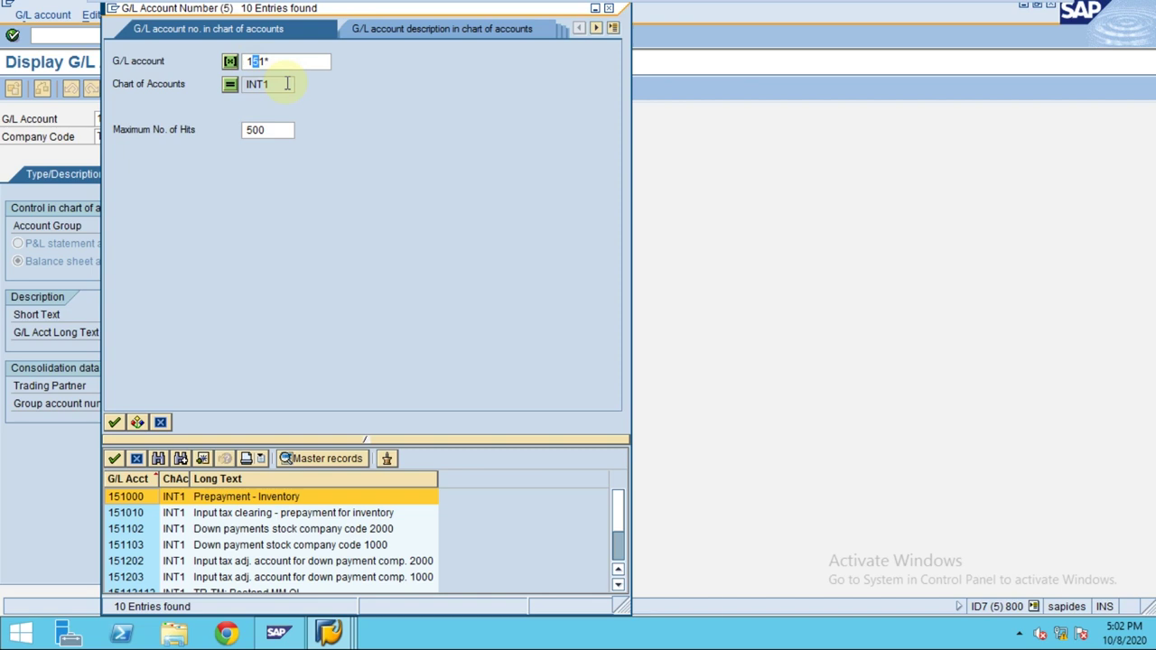
pyautogui.write('3')
pyautogui.press('Return')
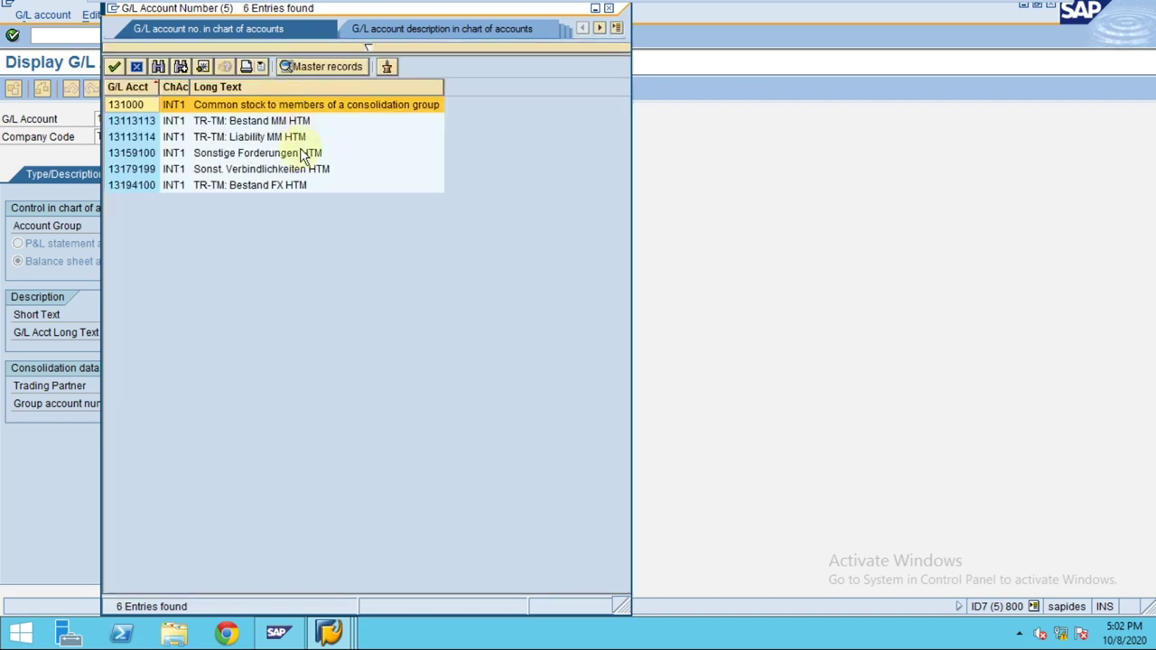
# Search the G/L account numbers in chart of accounts INT1 for 1* and look through the cash and bank accounts.
pyautogui.click(368, 49)
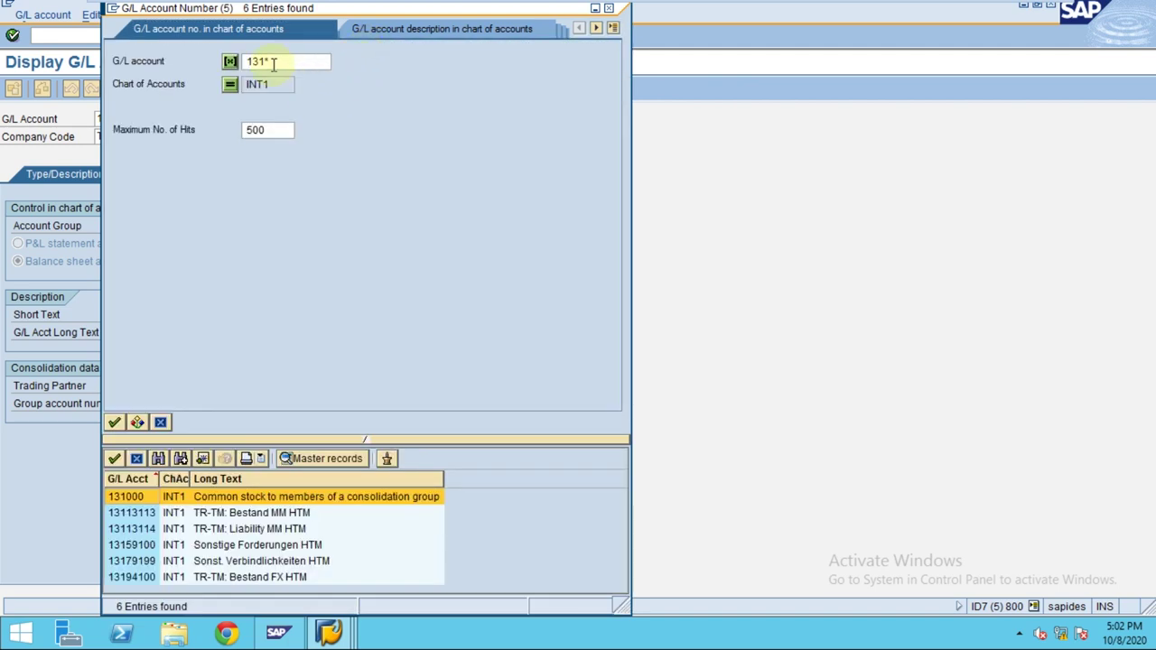
pyautogui.write('0')
pyautogui.press('BackSpace')
pyautogui.press('Delete')
pyautogui.press('Return')
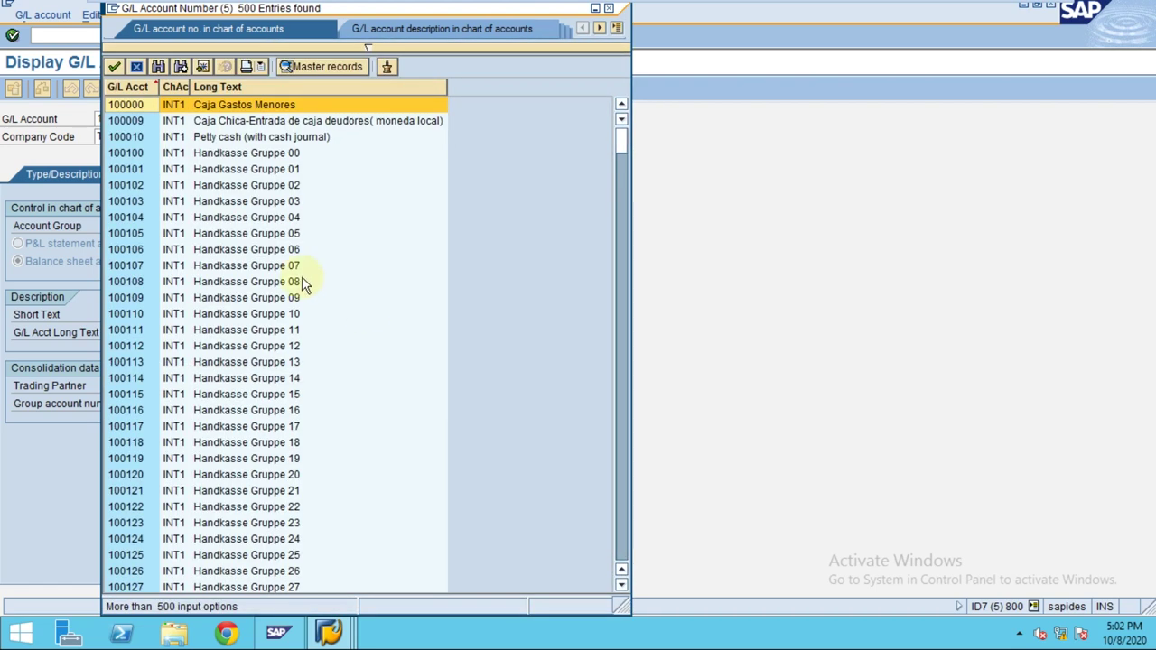
pyautogui.scroll(-11, 303, 283)
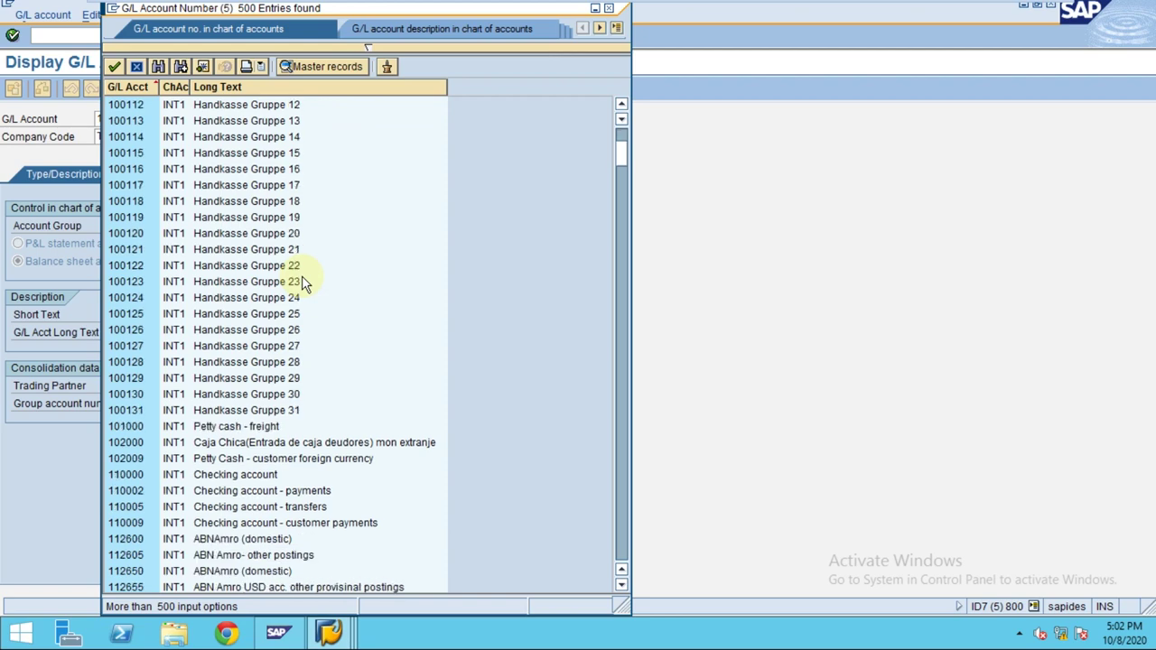
pyautogui.scroll(-18, 303, 283)
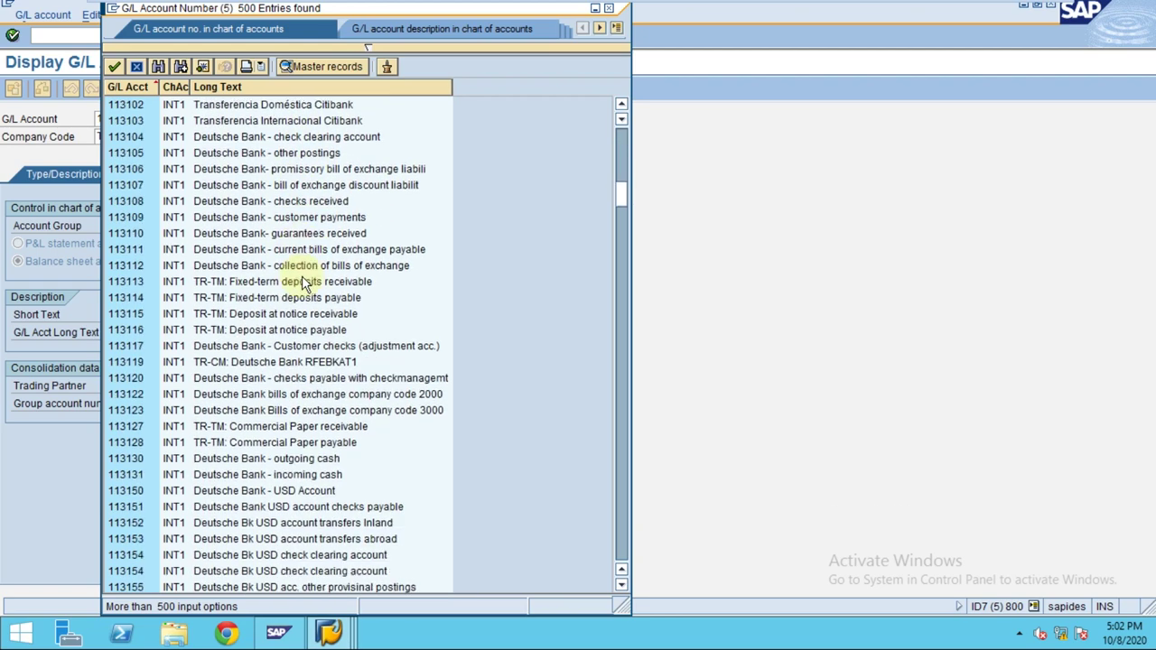
pyautogui.scroll(-20, 302, 280)
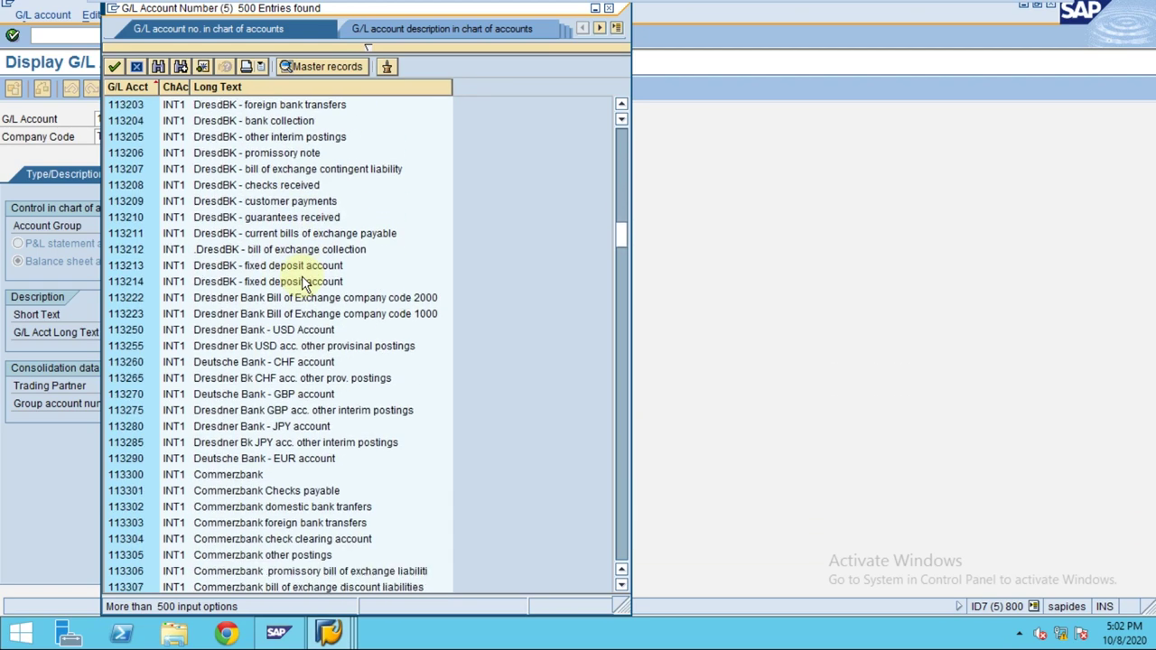
pyautogui.scroll(-15, 302, 275)
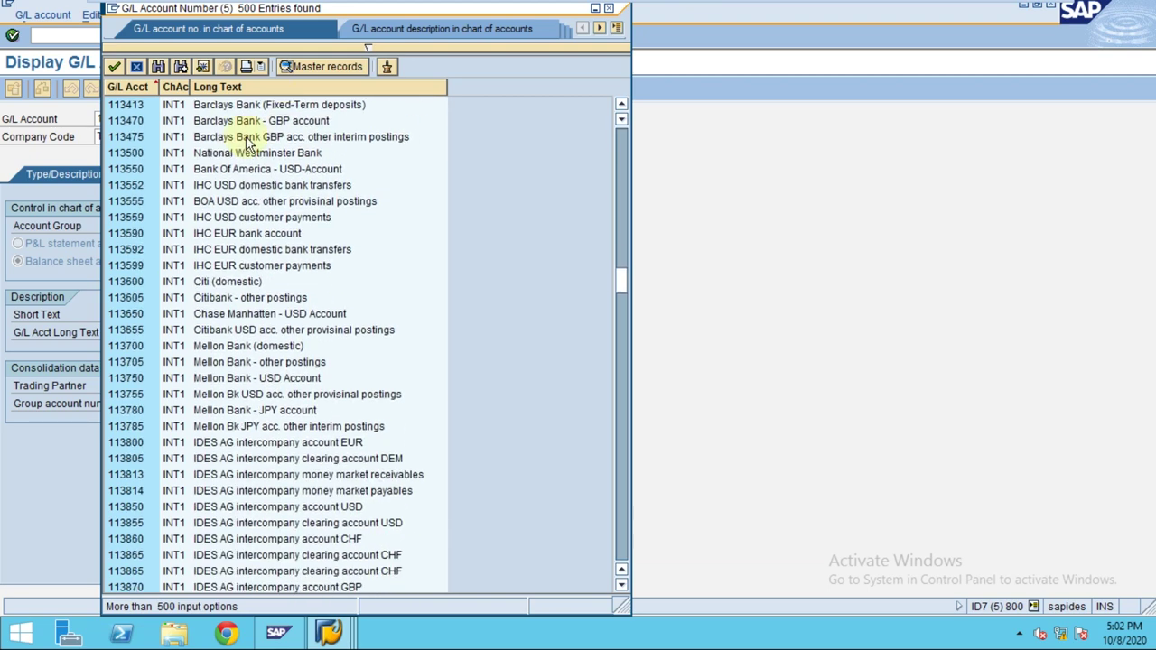
# Search the G/L account descriptions in chart of accounts INT1 for the long text *trade*.
pyautogui.click(374, 47)
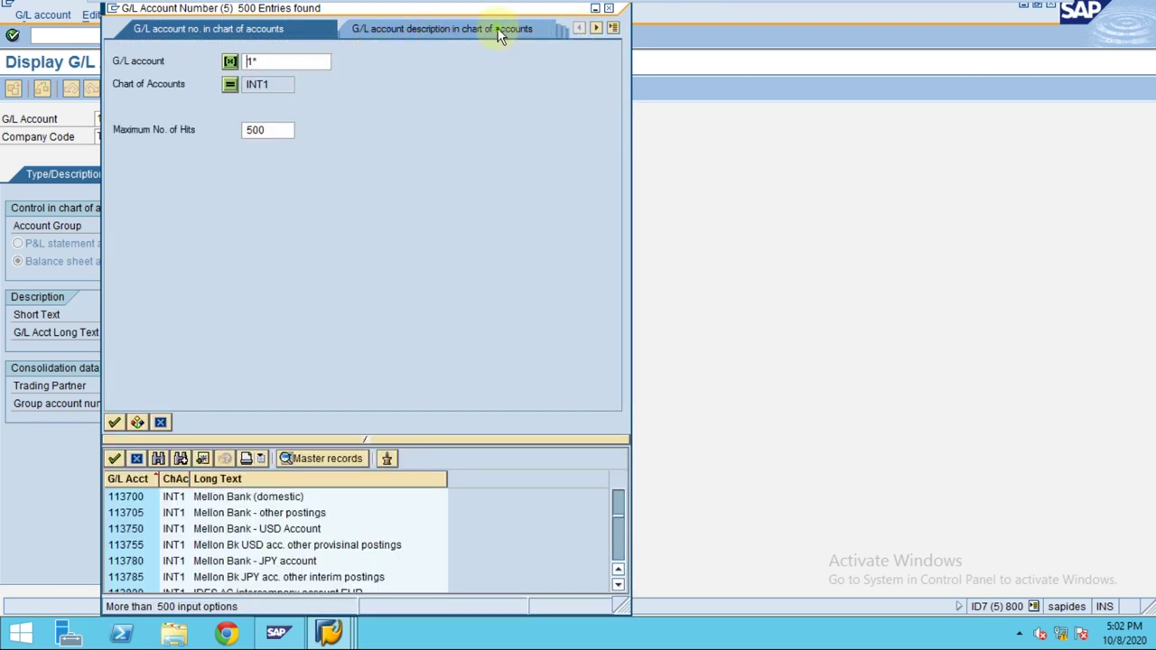
pyautogui.click(531, 33)
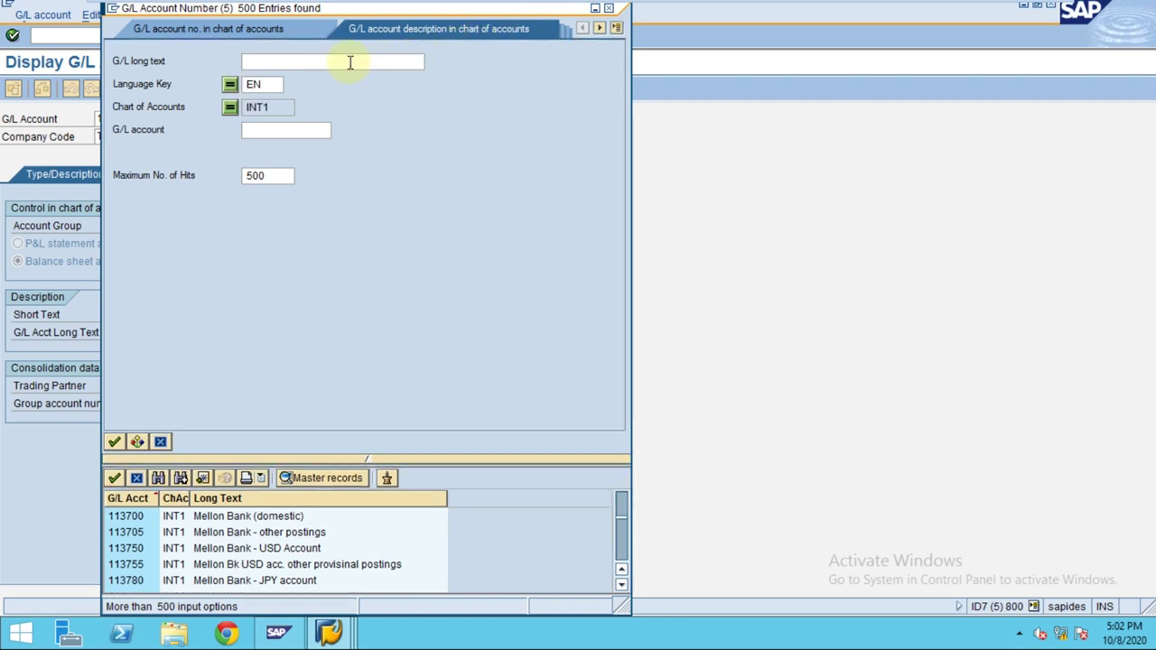
pyautogui.write('*trade*')
pyautogui.press('Return')
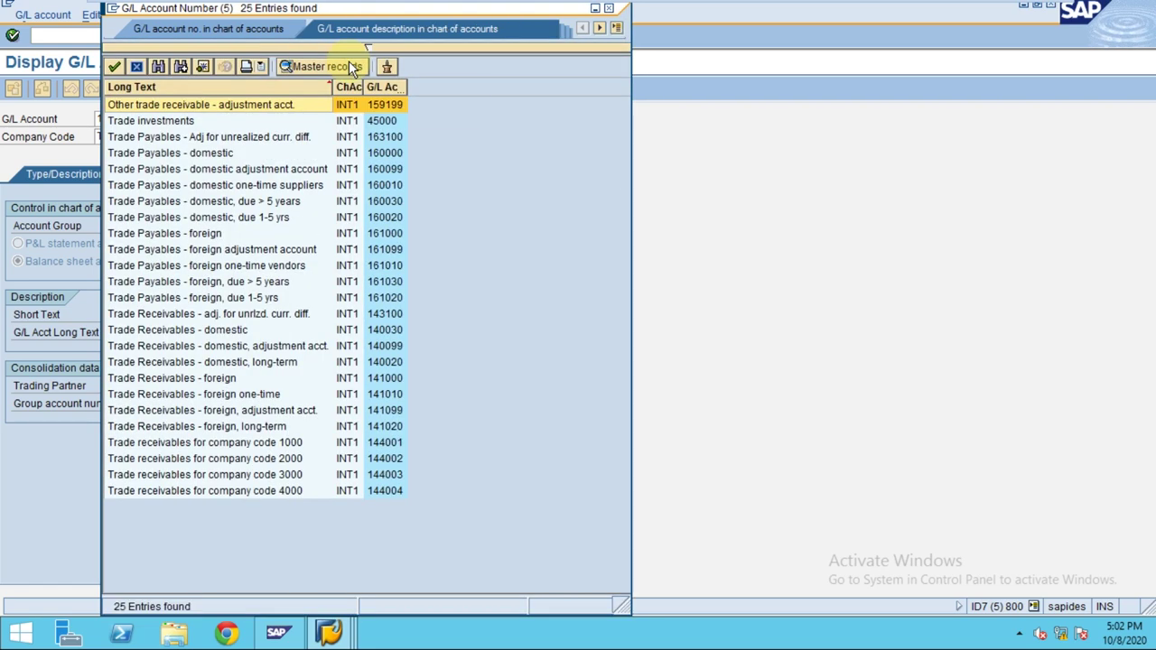
# Compare the domestic trade receivables accounts in the results and choose account 140030, Trade Receivables - domestic.
pyautogui.click(255, 316)
pyautogui.click(233, 331)
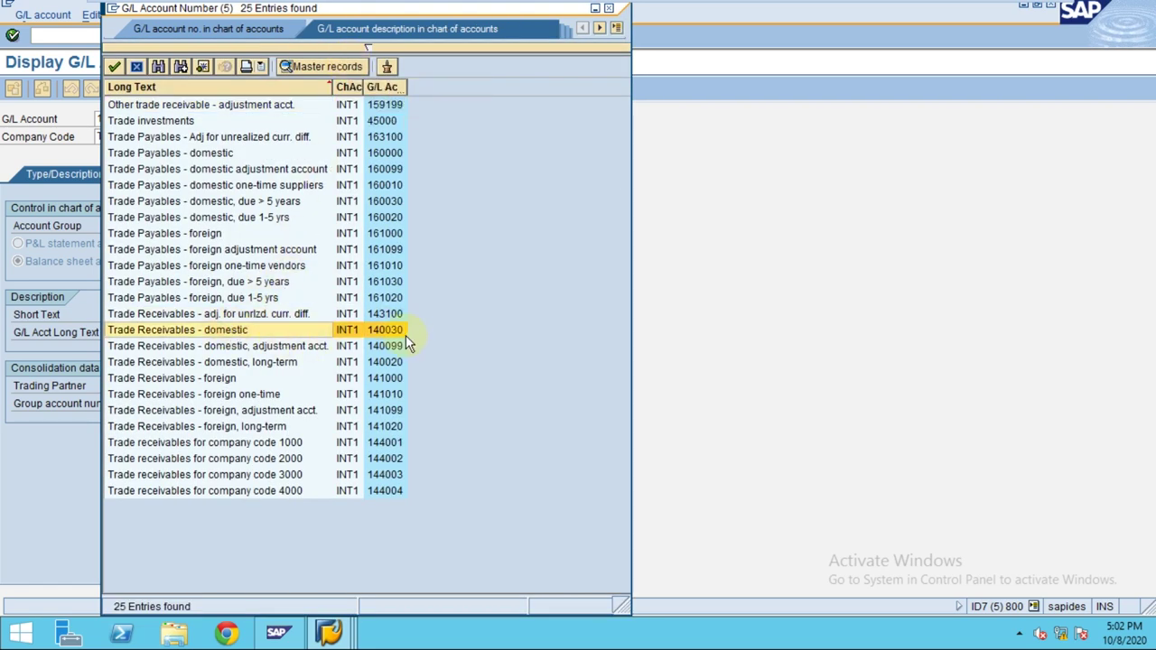
pyautogui.click(248, 347)
pyautogui.click(231, 331)
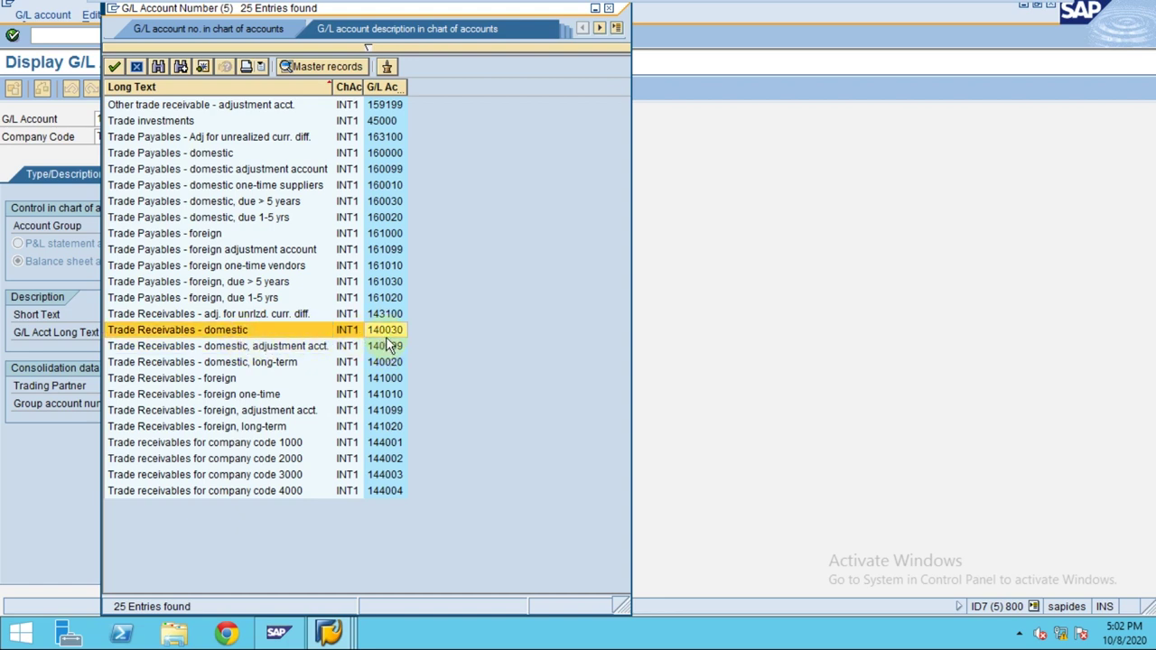
pyautogui.click(386, 333)
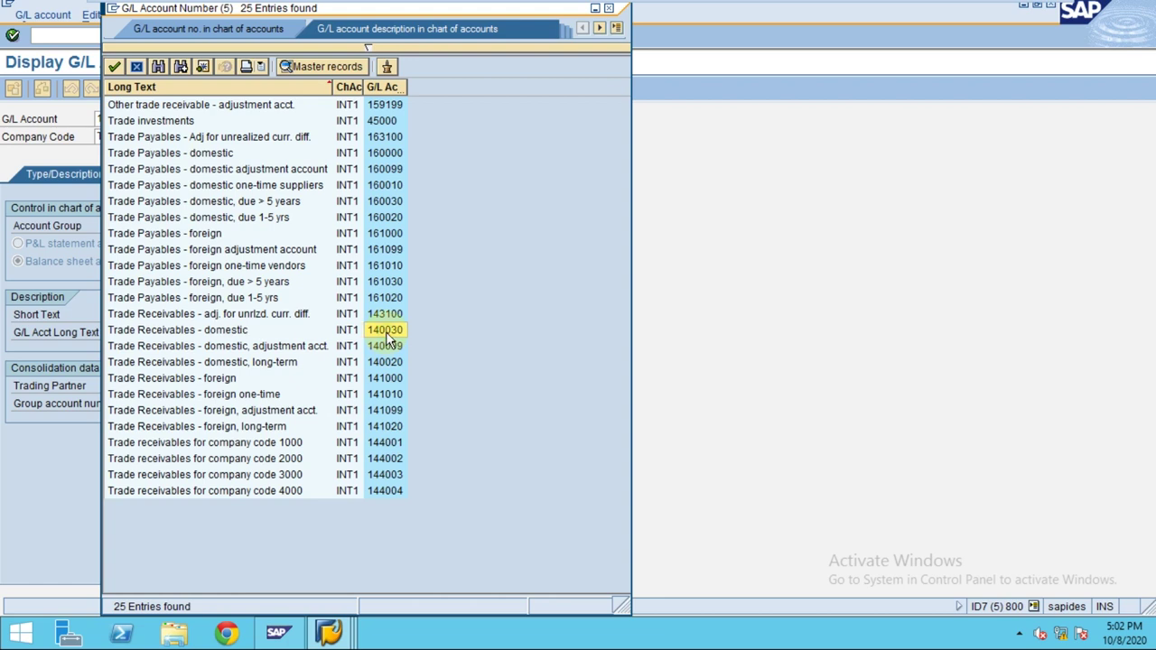
pyautogui.click(271, 333)
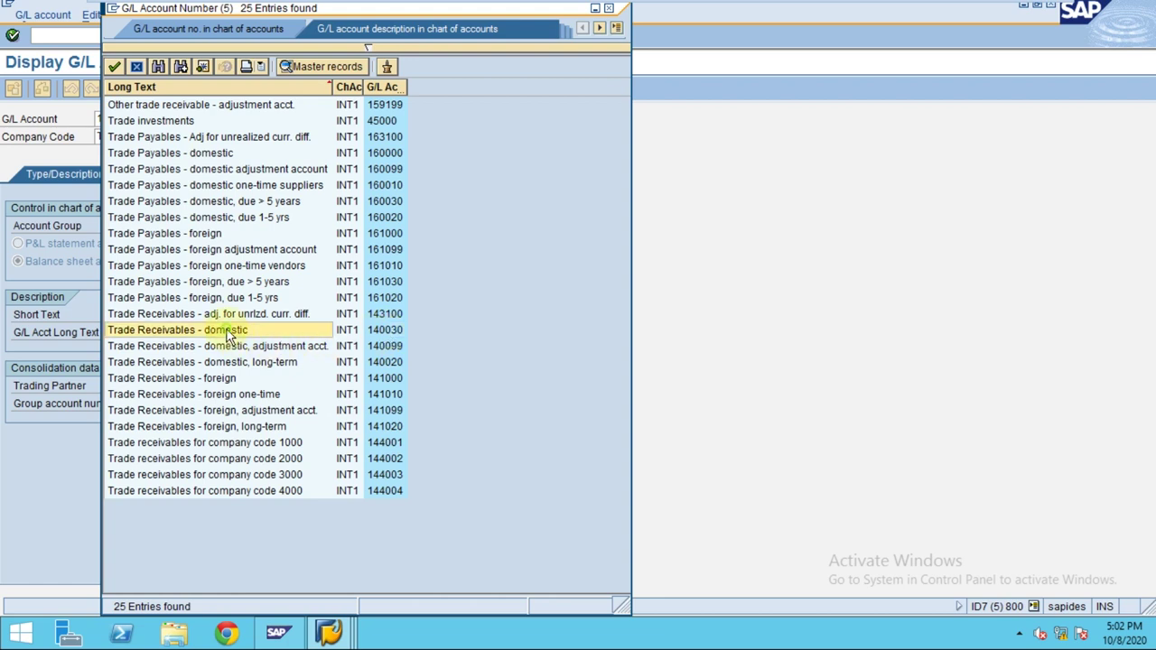
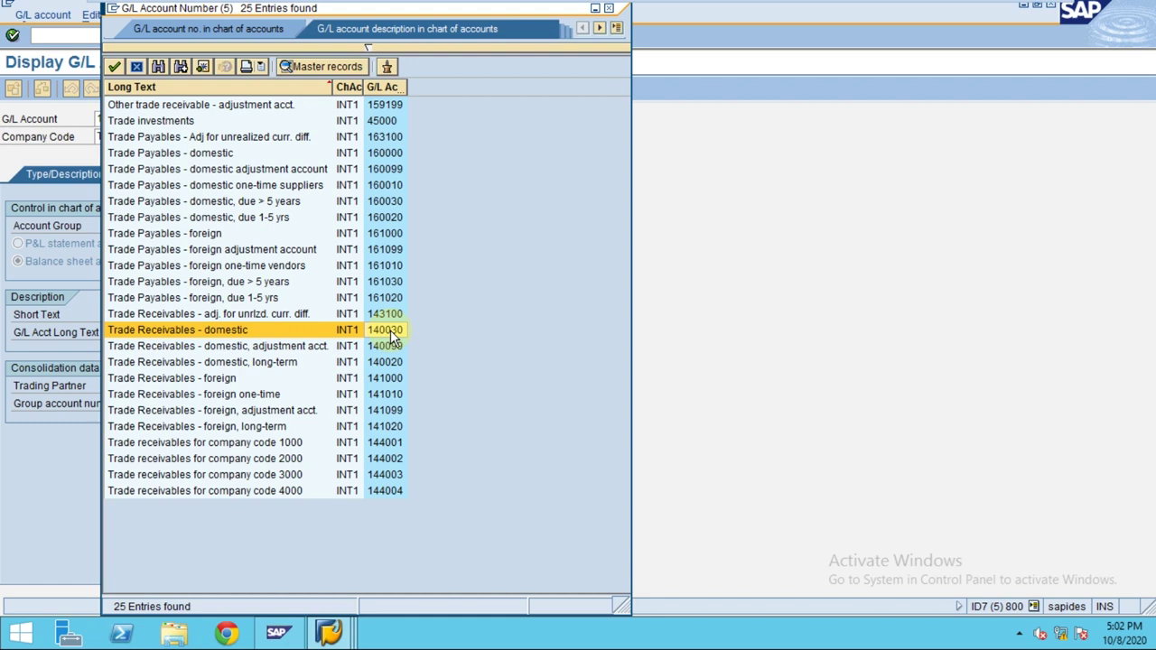
pyautogui.click(292, 348)
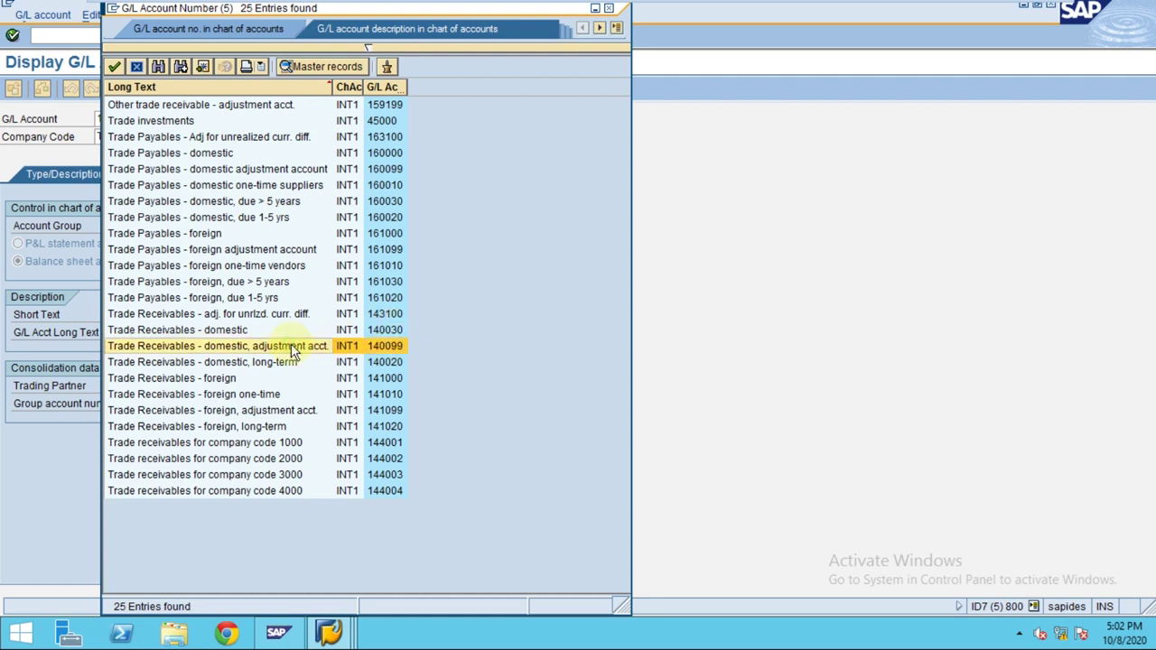
pyautogui.click(378, 363)
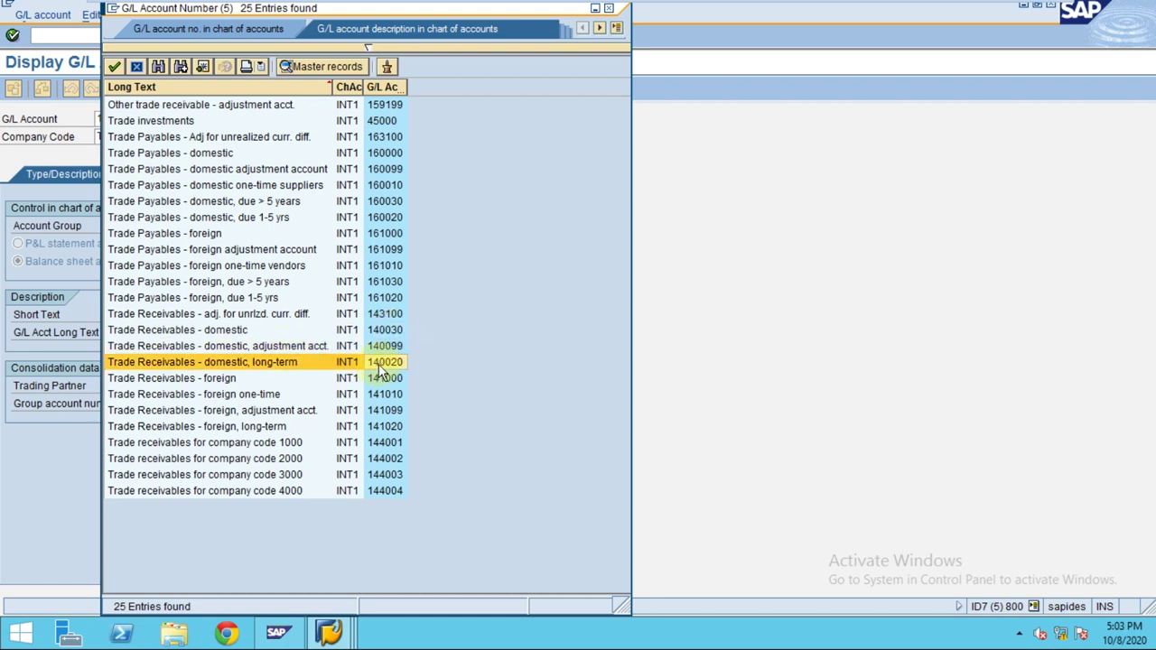
pyautogui.click(381, 329)
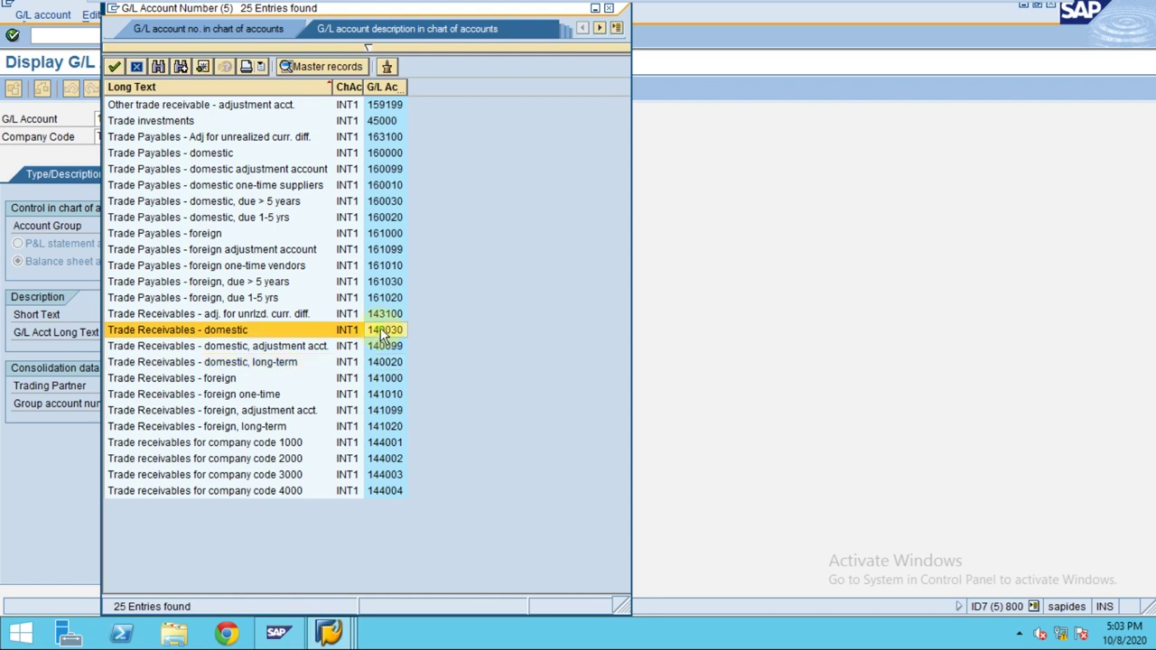
pyautogui.doubleClick(380, 330)
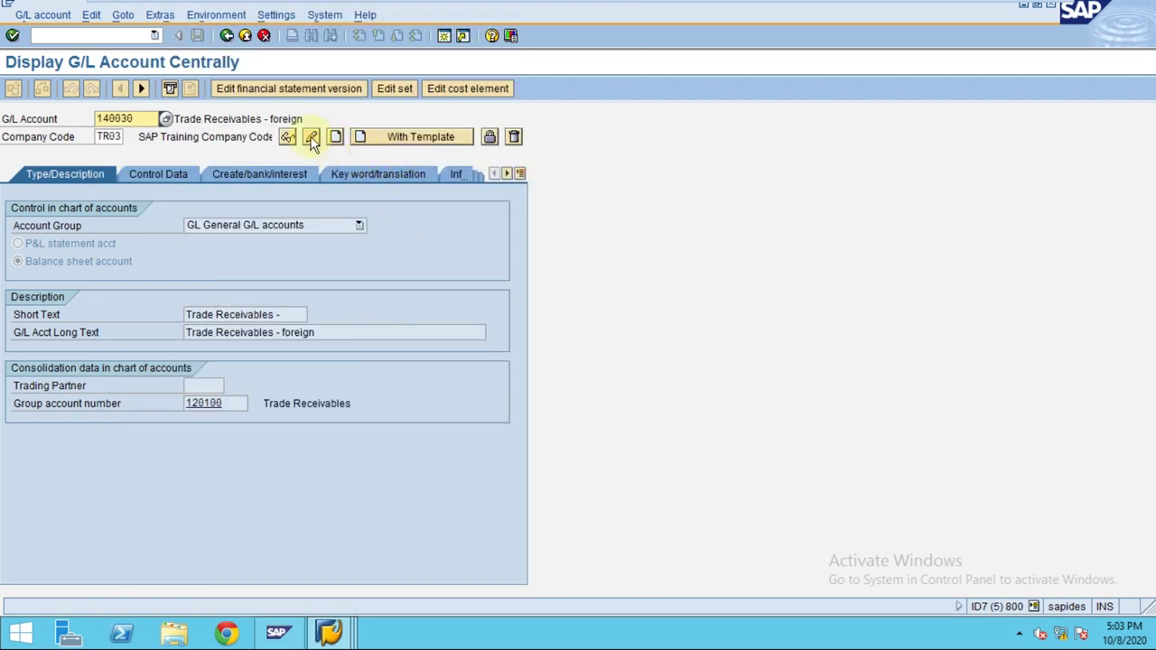
# Try to create account 140030 in company code TR03, and display its control data to check the reconciliation account type.
pyautogui.click(334, 138)
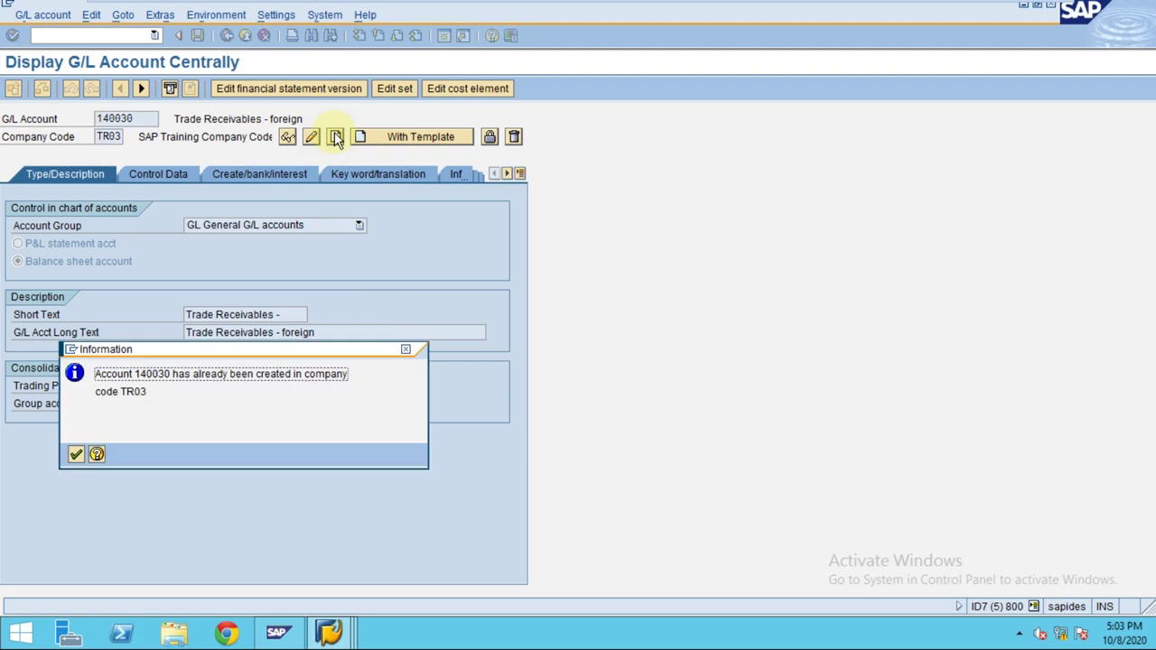
pyautogui.click(77, 456)
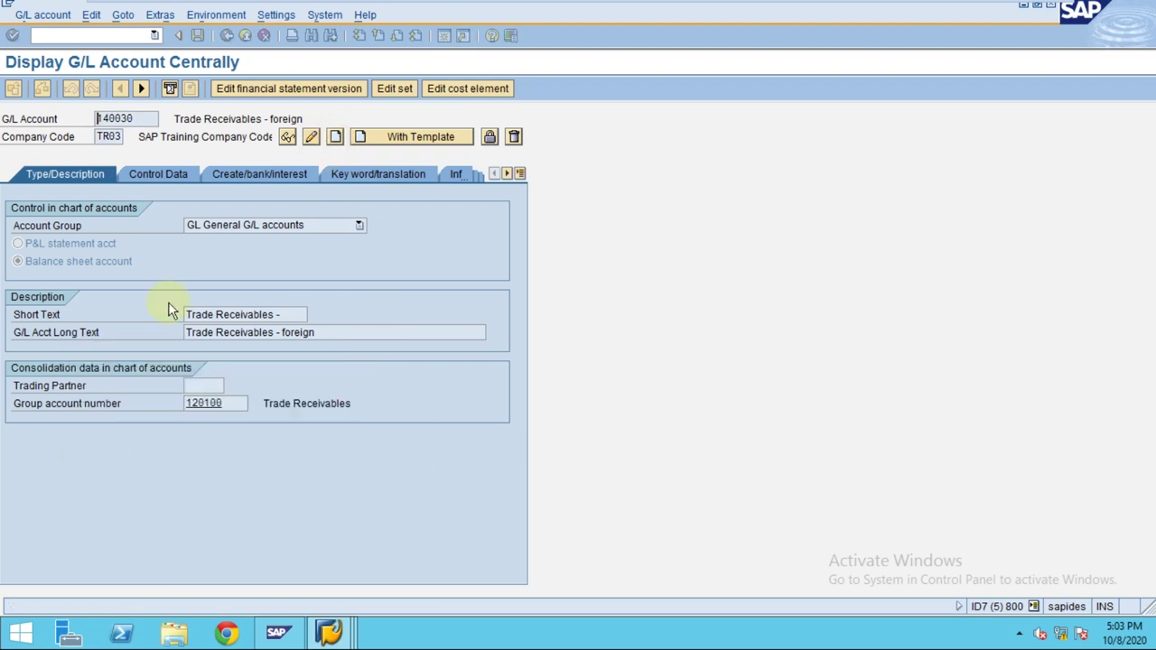
pyautogui.click(289, 140)
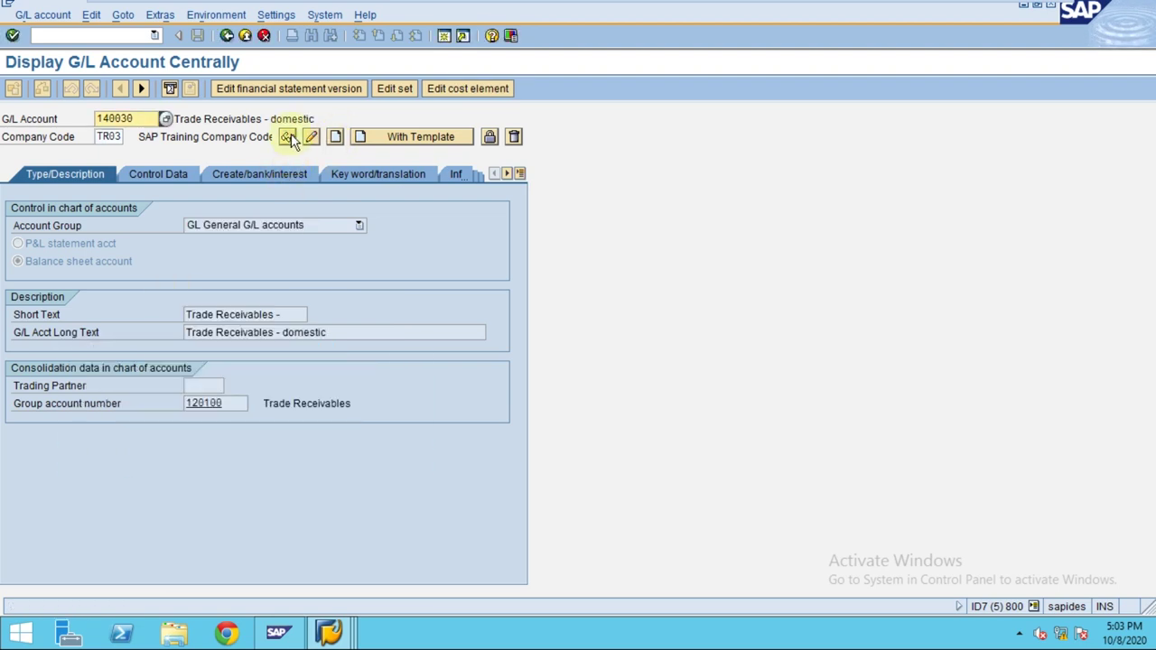
pyautogui.click(145, 171)
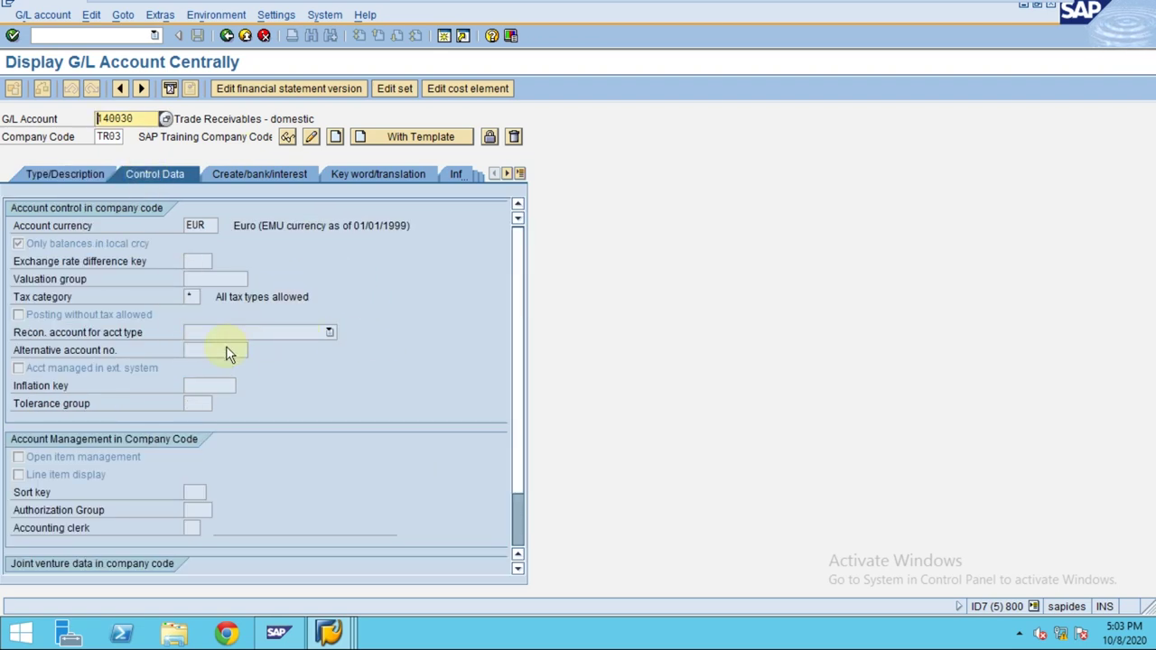
pyautogui.click(282, 334)
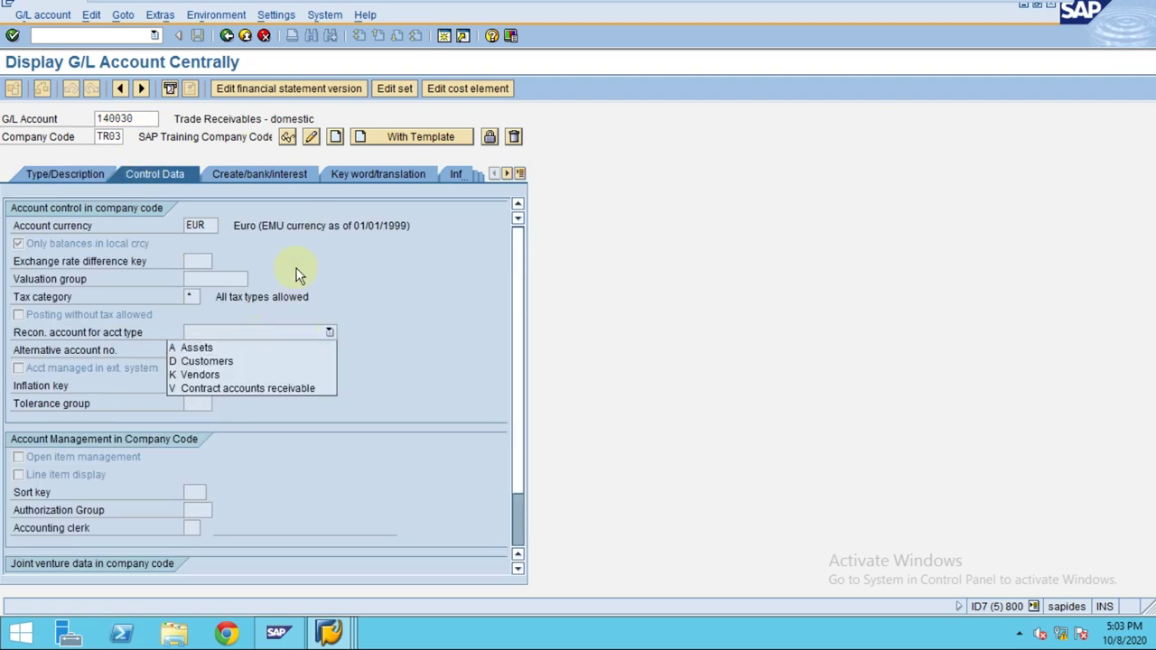
# Change account 140030 to a reconciliation account for account type D Customers and try to save it.
pyautogui.click(312, 138)
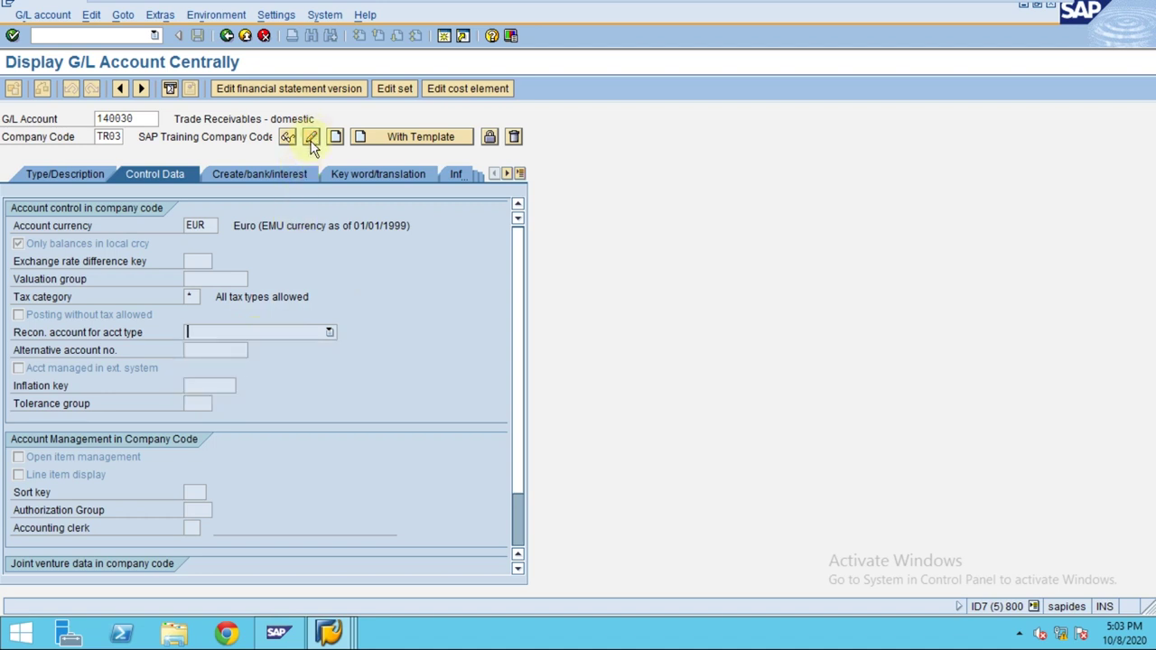
pyautogui.click(318, 332)
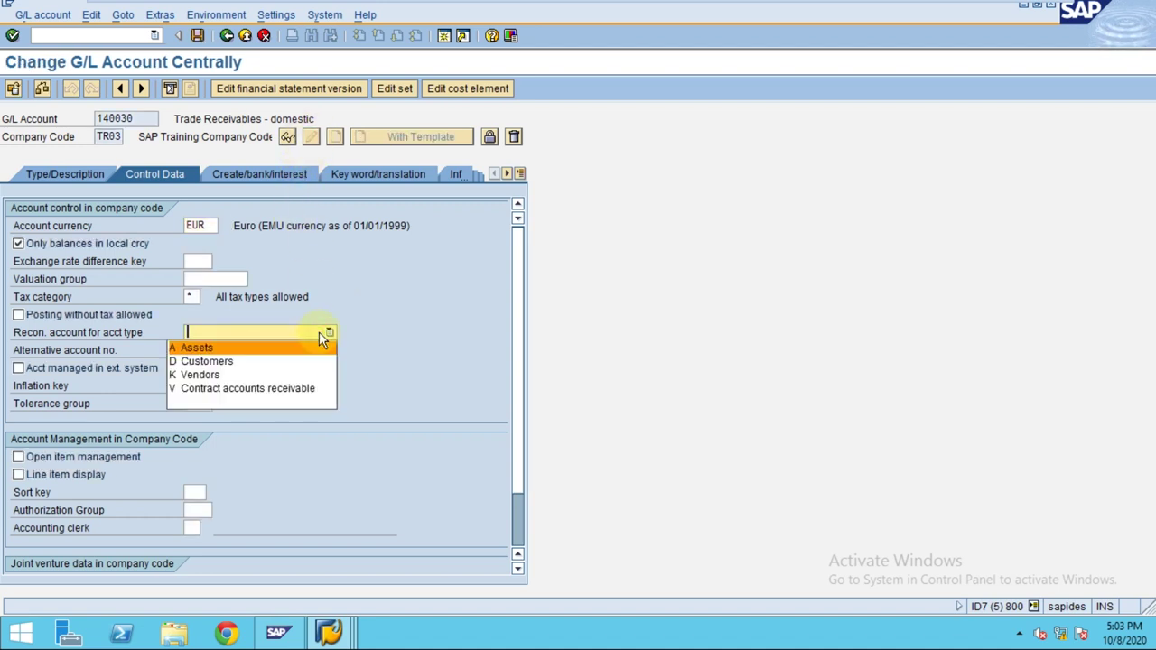
pyautogui.click(253, 361)
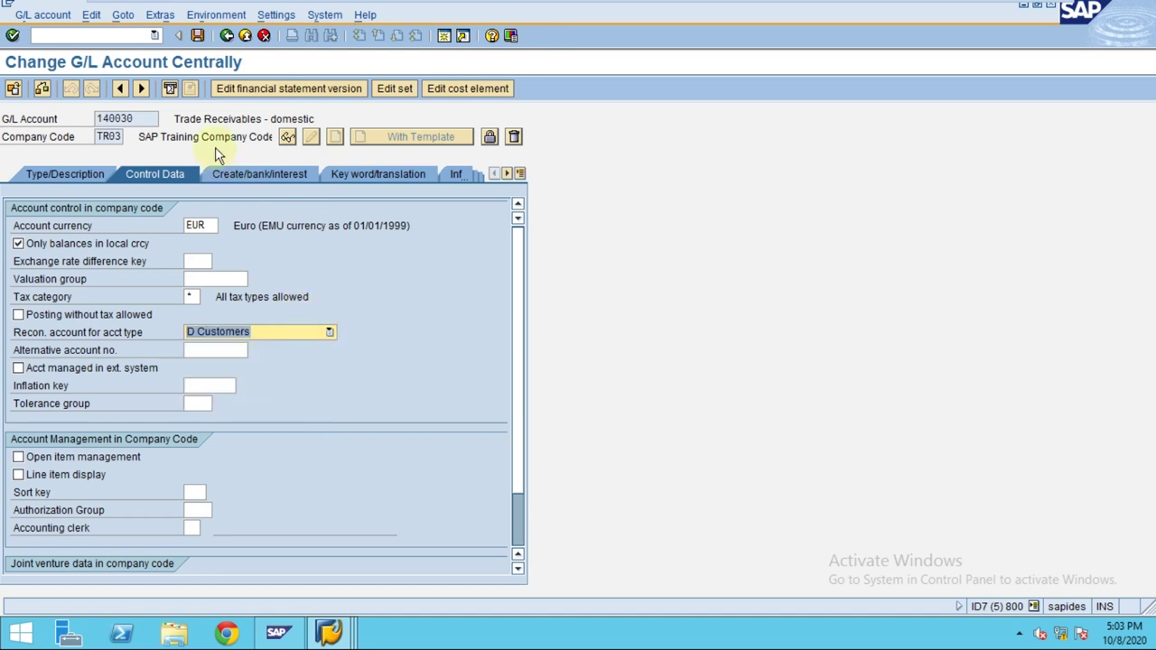
pyautogui.click(197, 36)
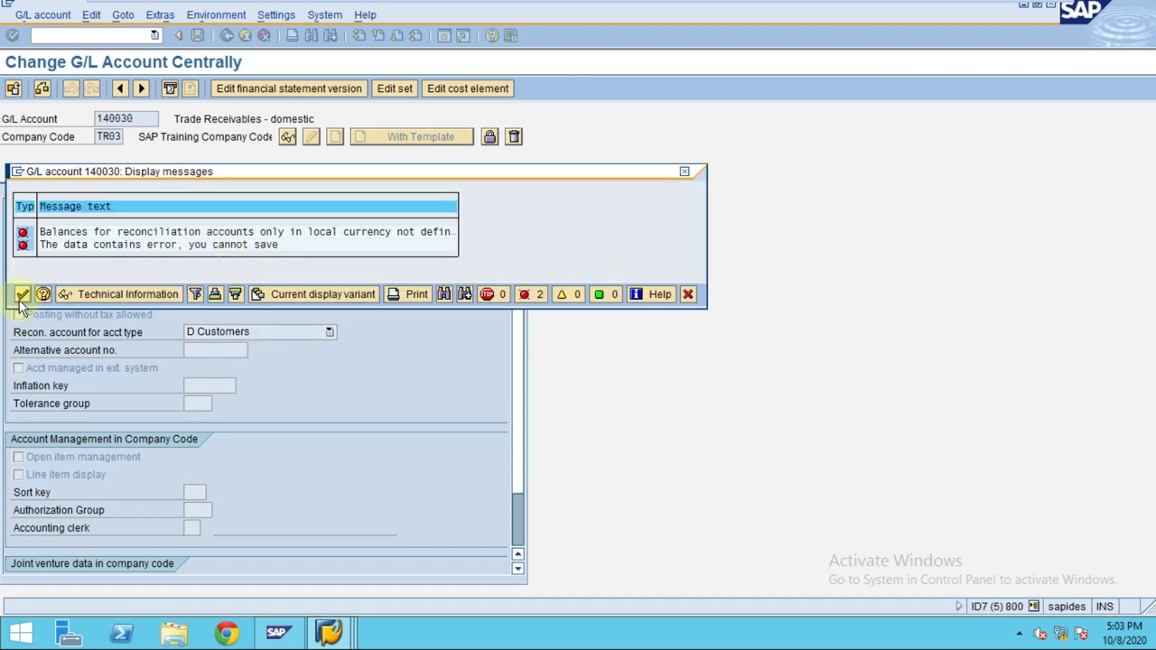
pyautogui.click(22, 296)
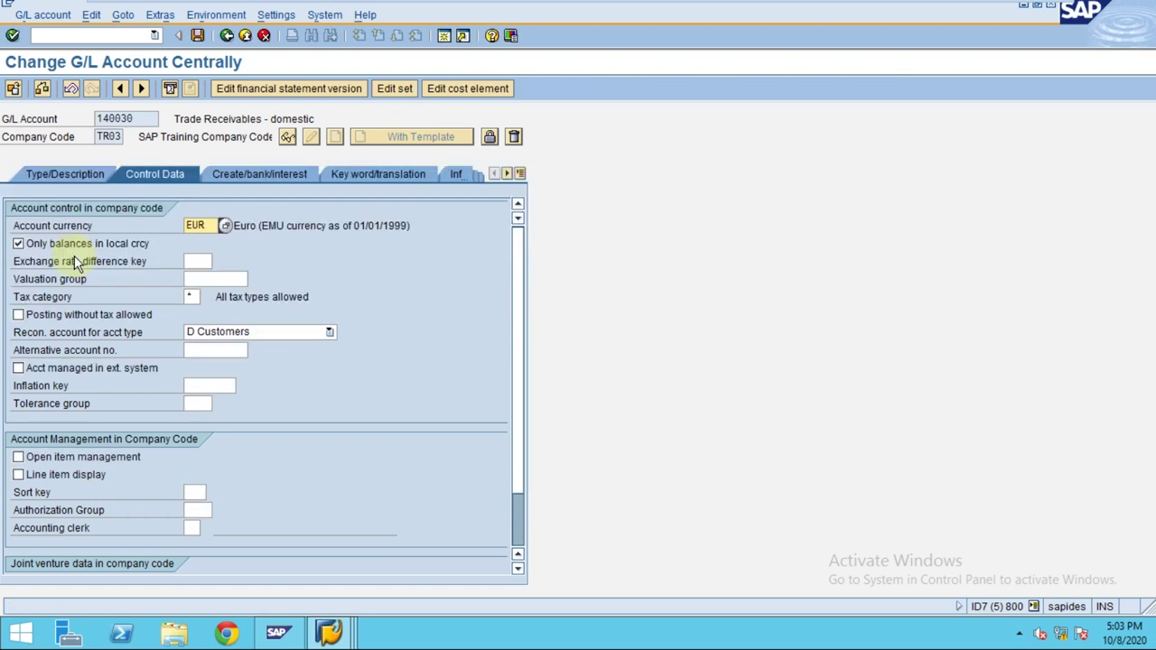
# Turn off Only balances in local currency in the control data of account 140030 and save the account.
pyautogui.click(60, 174)
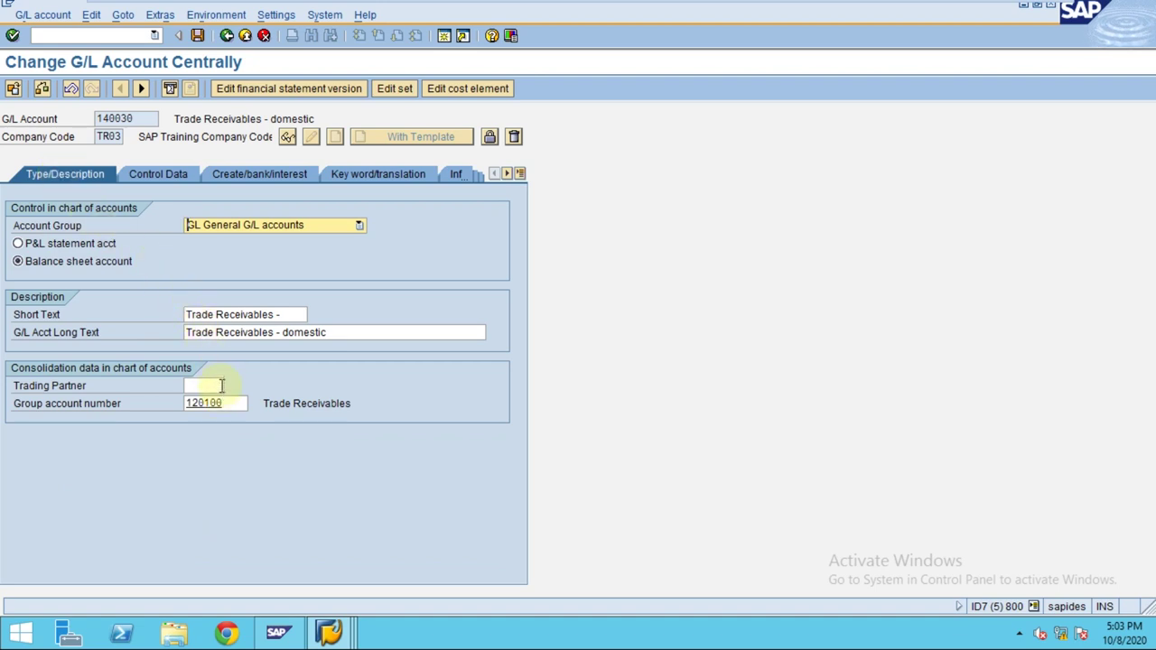
pyautogui.click(137, 173)
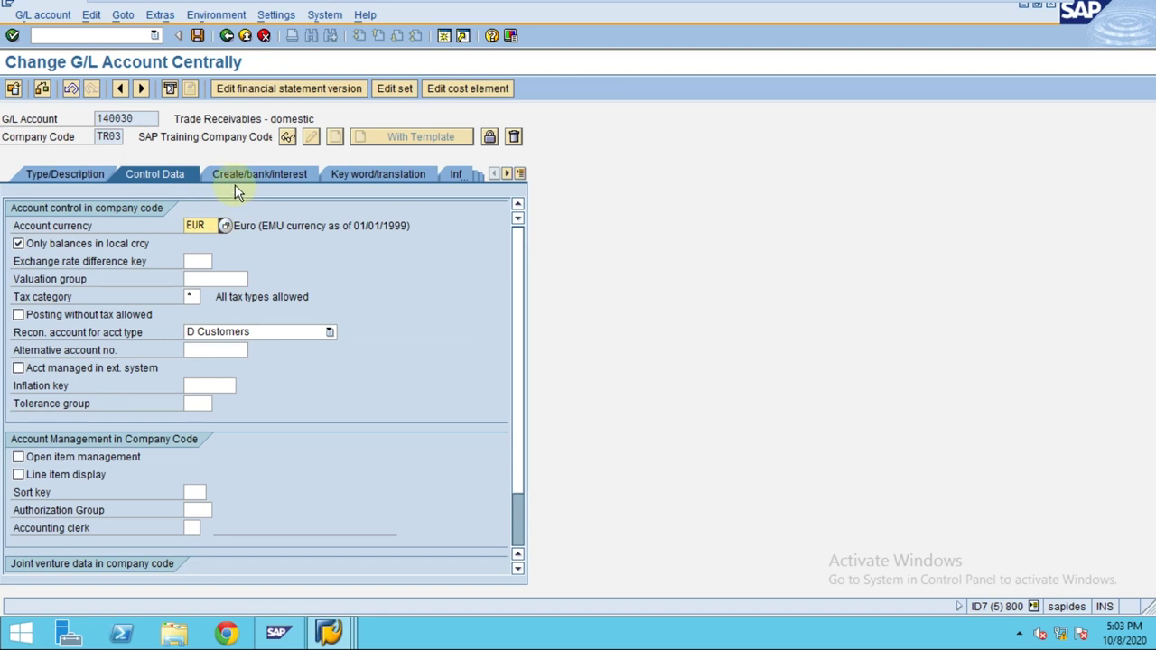
pyautogui.scroll(-3, 475, 313)
pyautogui.scroll(3, 475, 313)
pyautogui.click(169, 242)
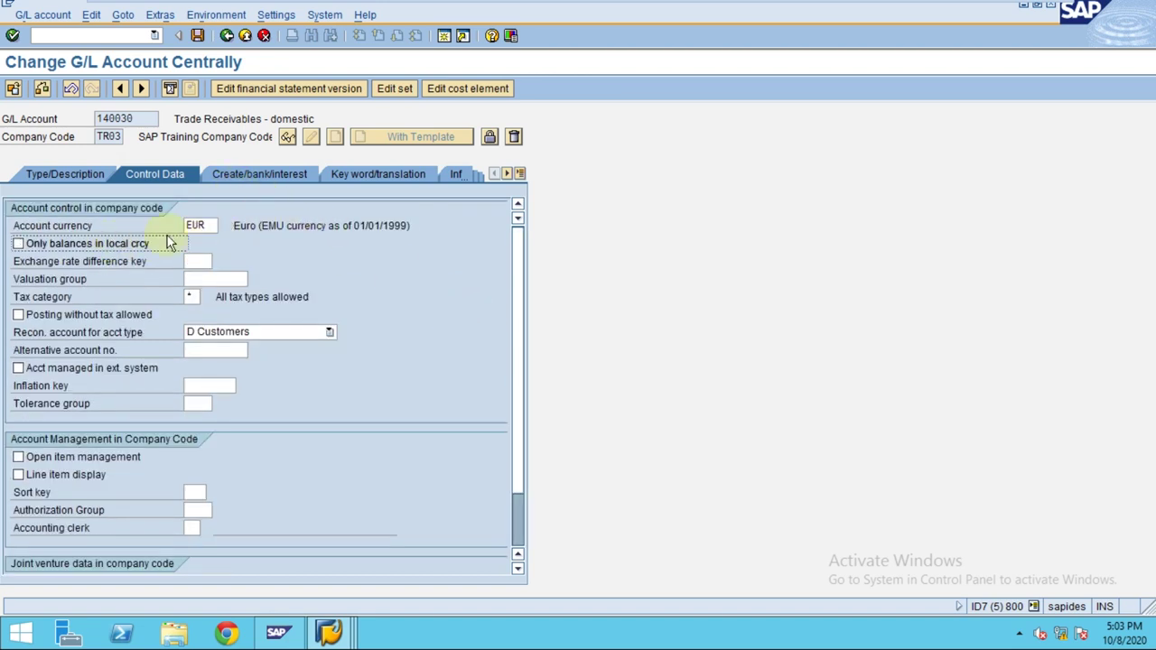
pyautogui.click(197, 35)
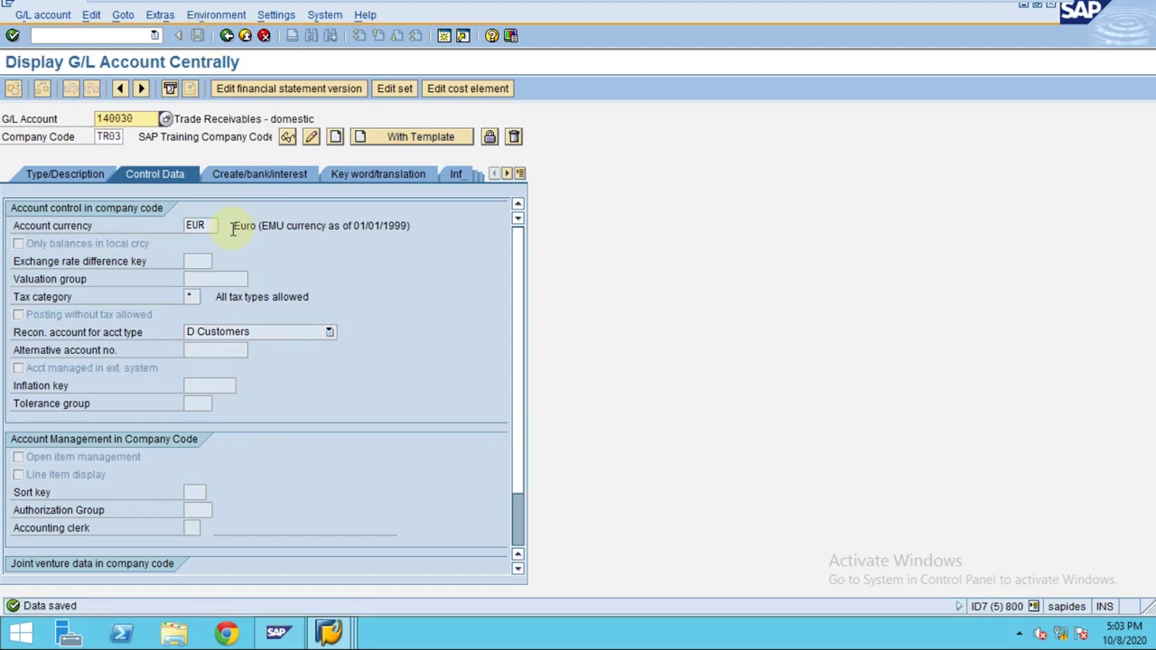
# Open G/L account 140099 in company code TR03 on its control data.
pyautogui.click(58, 243)
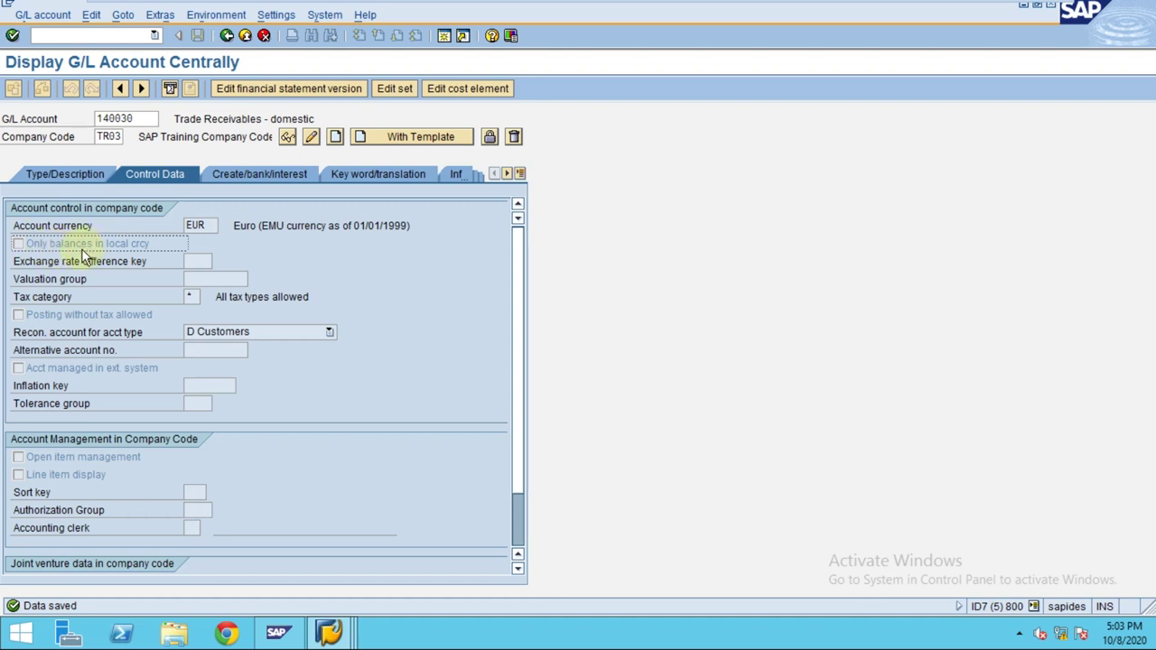
pyautogui.click(140, 118)
pyautogui.moveTo(114, 118); pyautogui.dragTo(149, 120)
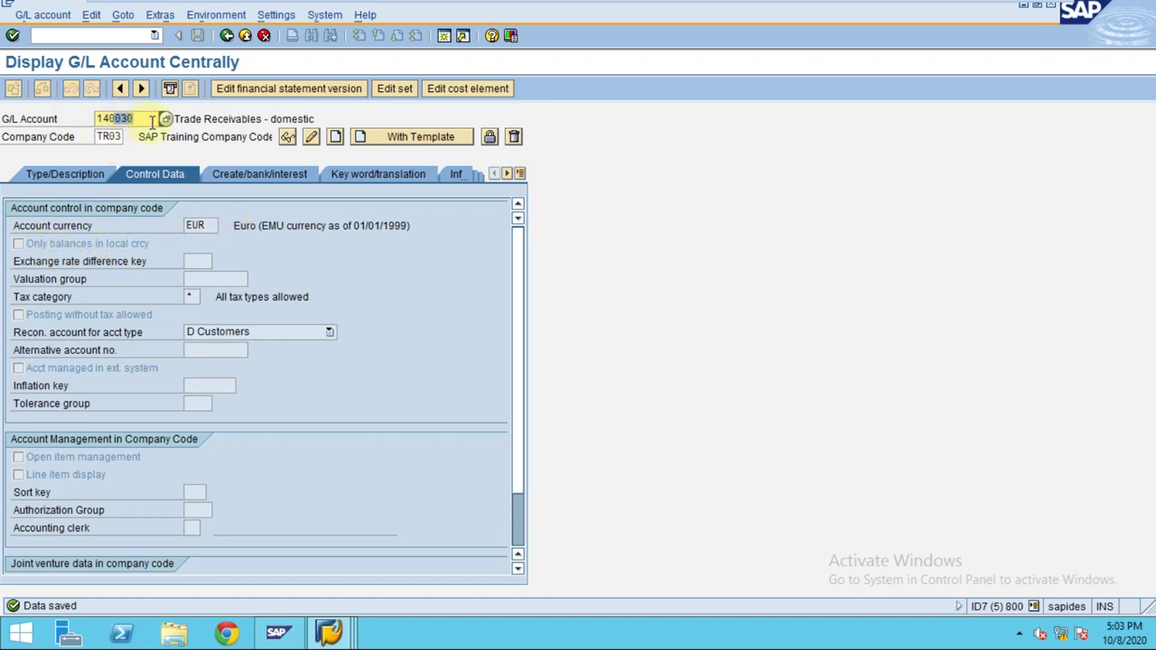
pyautogui.write('099')
pyautogui.press('Return')
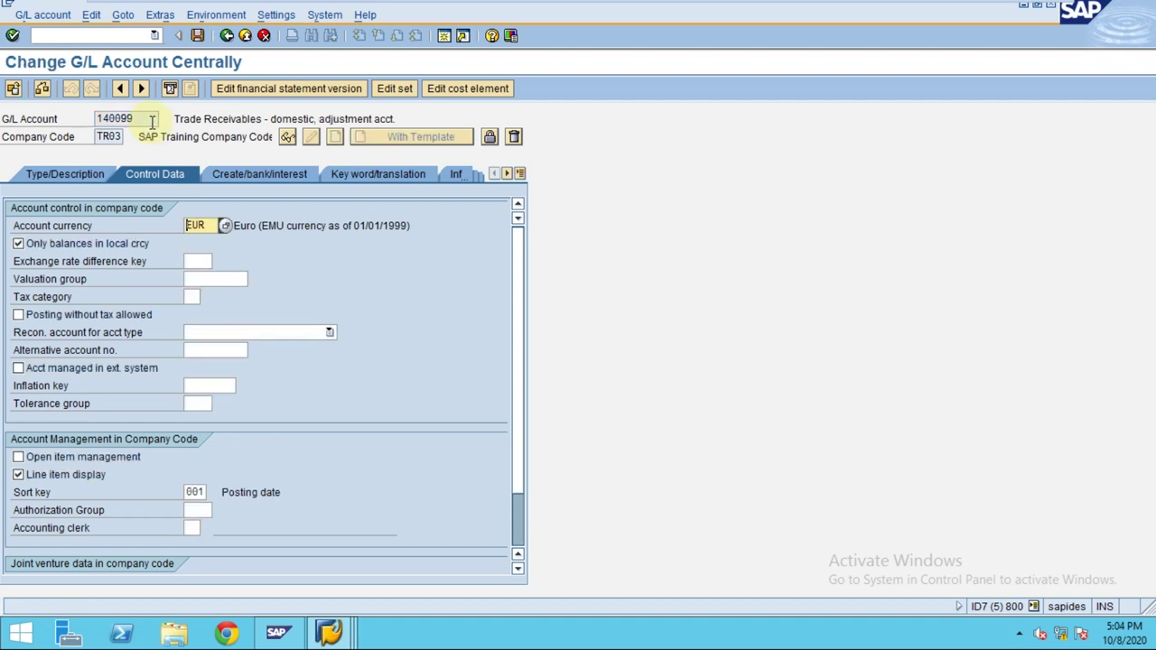
# Make account 140099 a reconciliation account for D Customers, and turn off Only balances in local currency and Line item display.
pyautogui.click(315, 341)
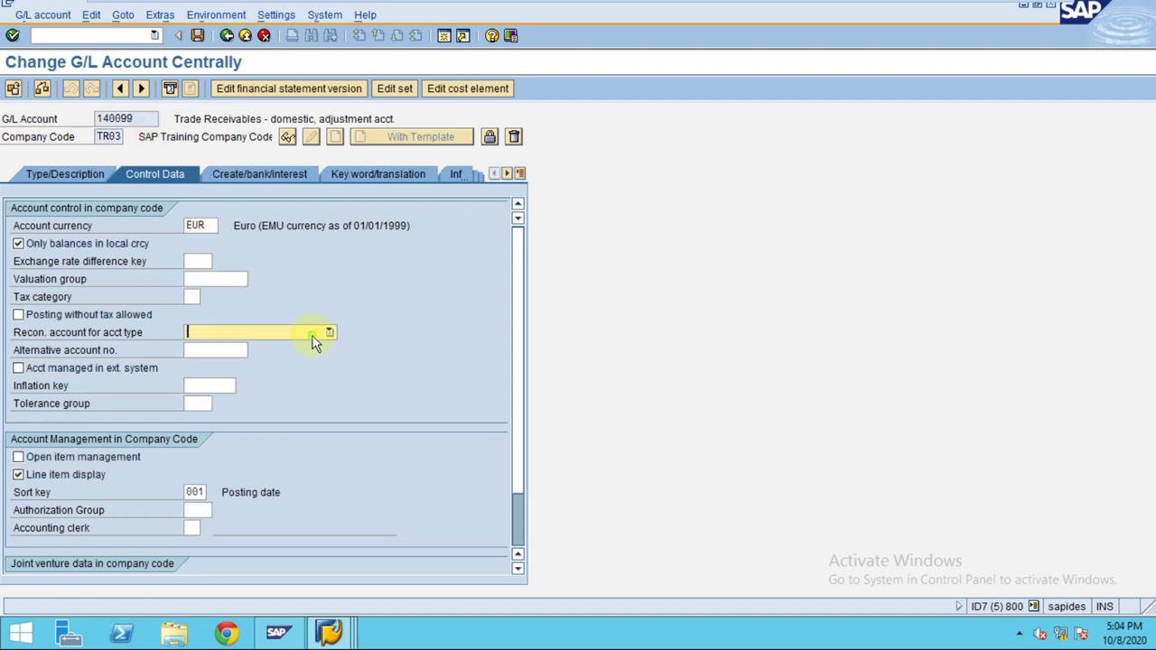
pyautogui.click(279, 364)
pyautogui.click(77, 243)
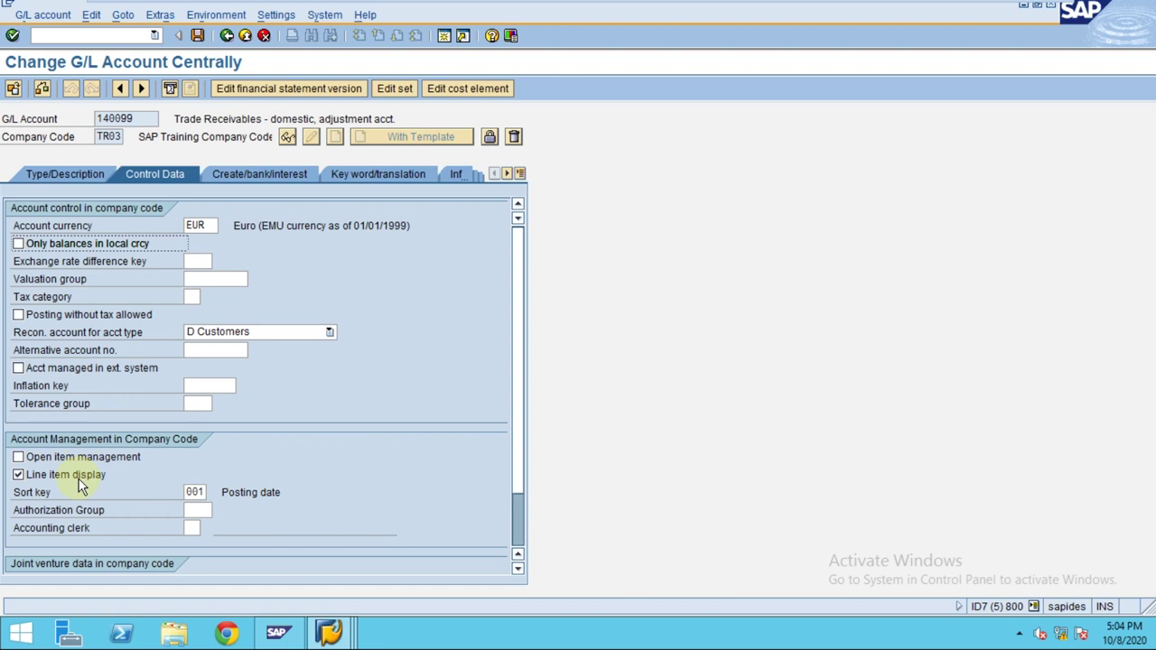
pyautogui.click(88, 173)
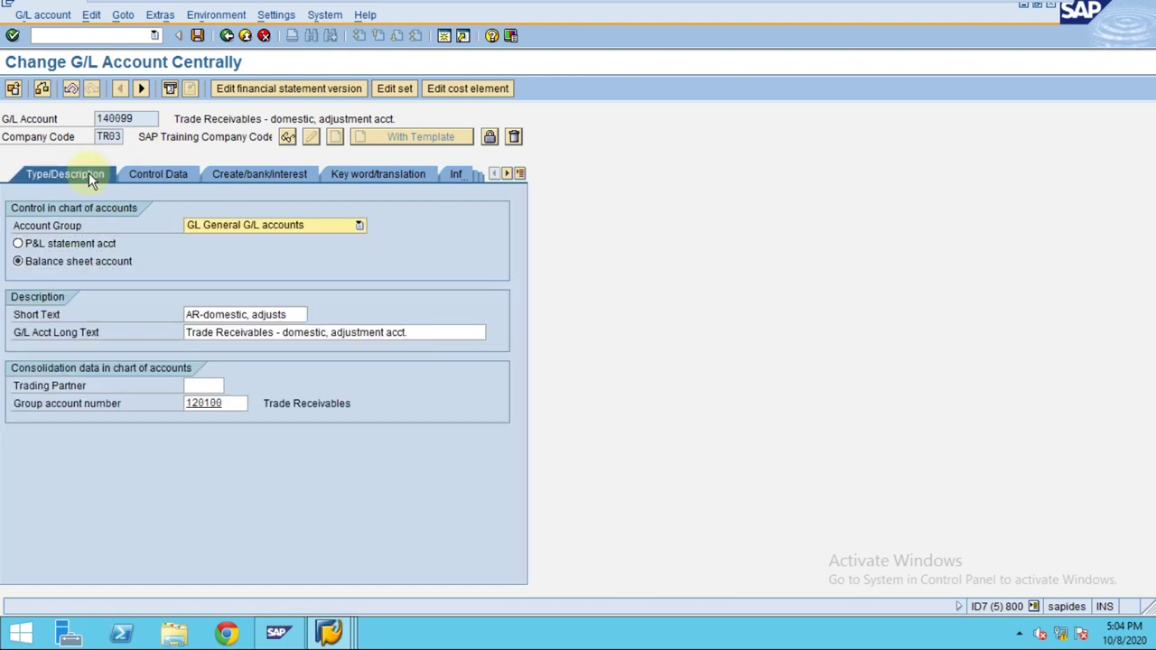
pyautogui.click(240, 173)
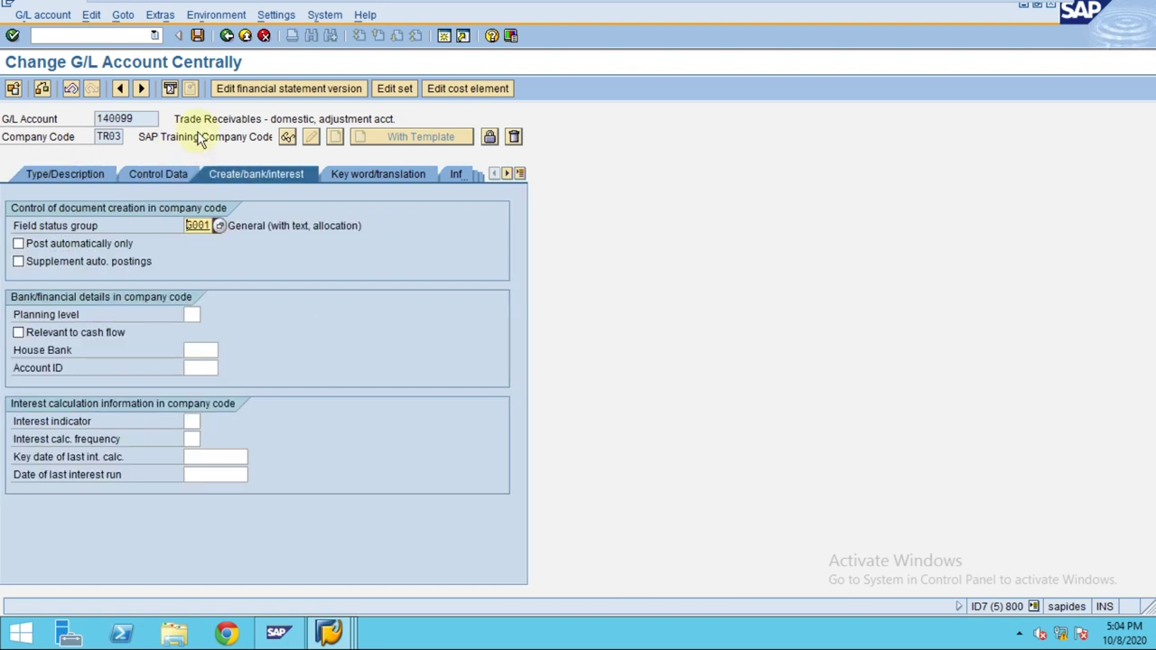
# Save account 140099, accepting the warnings, and display its control data.
pyautogui.click(198, 35)
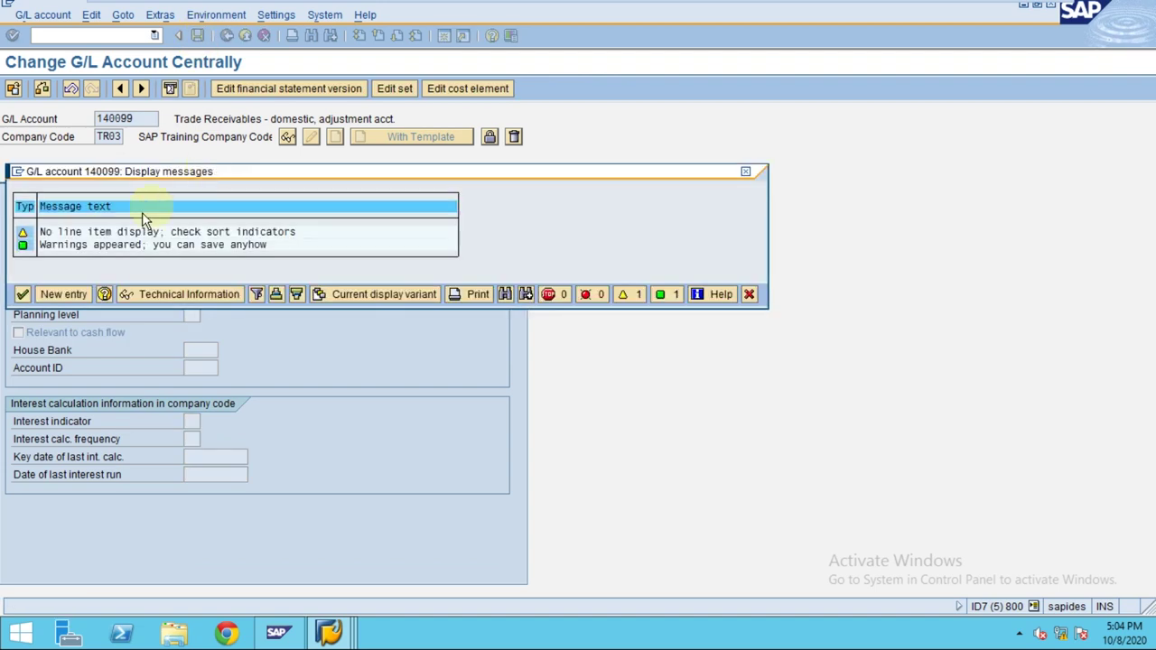
pyautogui.click(23, 296)
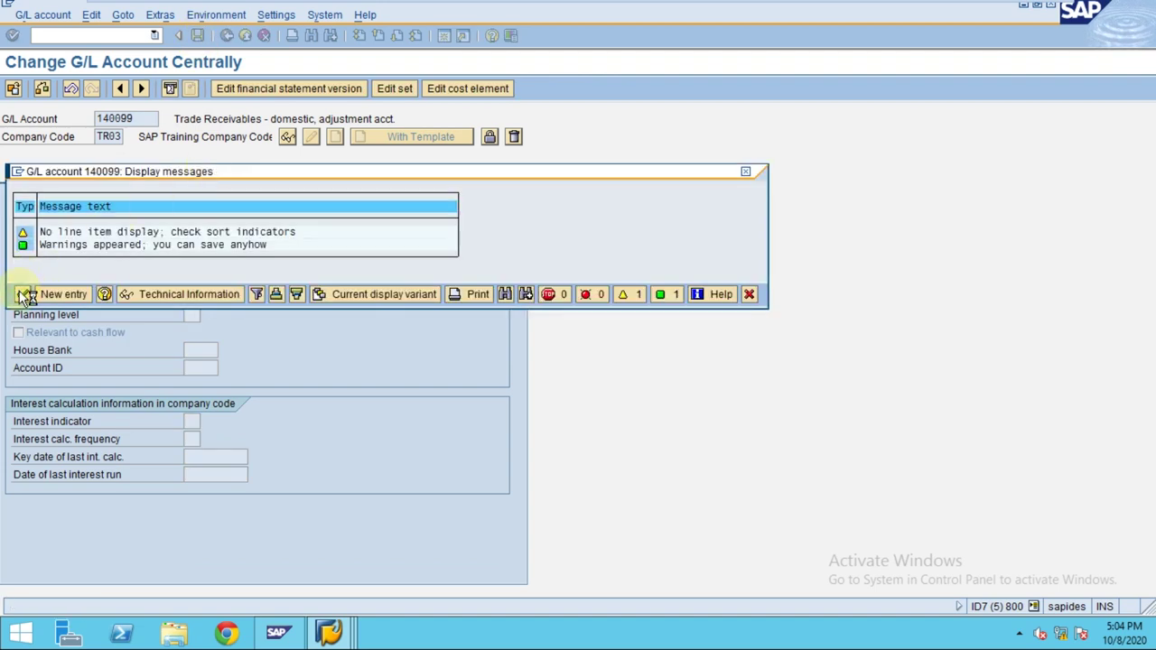
pyautogui.click(169, 177)
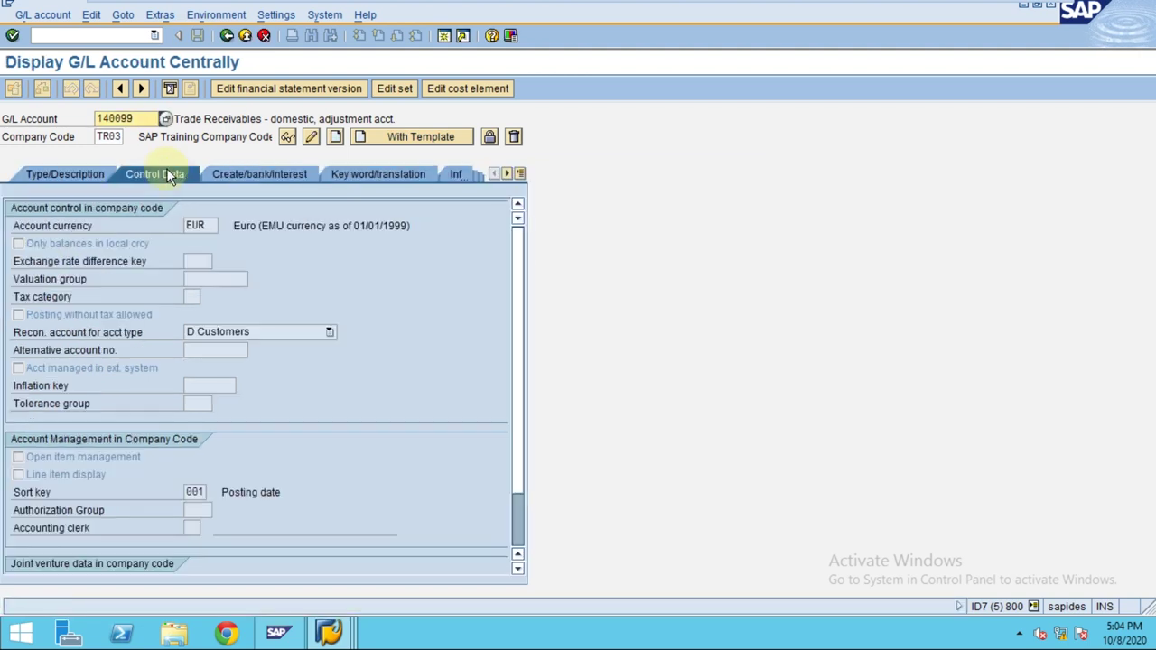
# Open the company code data of customer XYZ Ltd. in company code TR03 for changing.
pyautogui.click(329, 633)
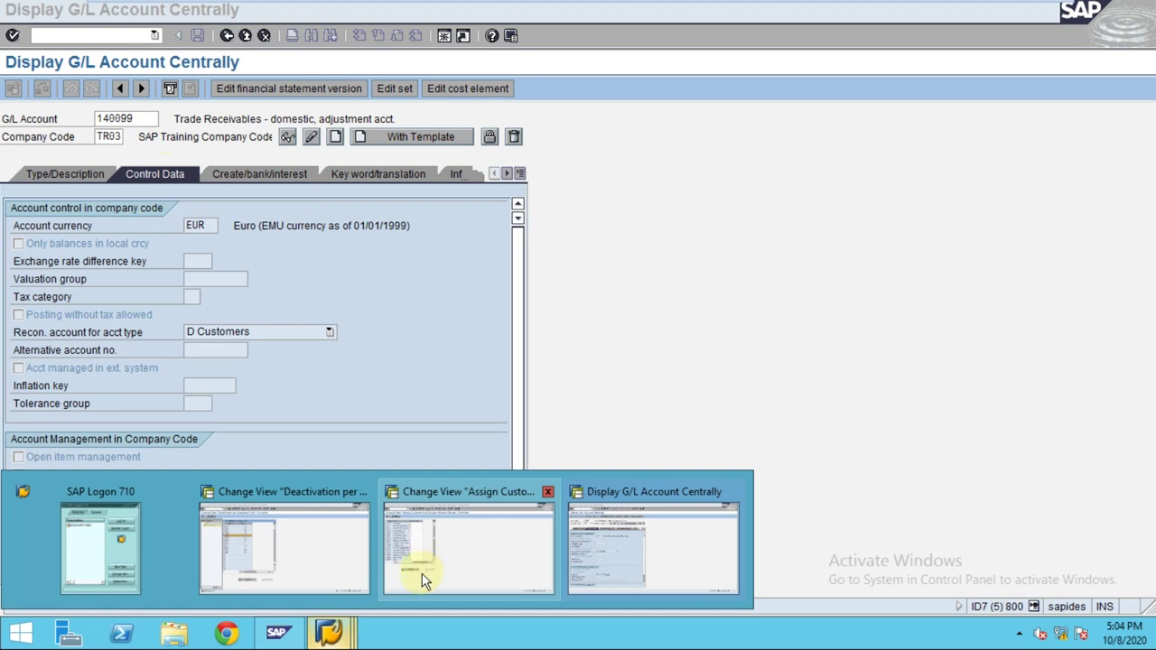
pyautogui.click(613, 552)
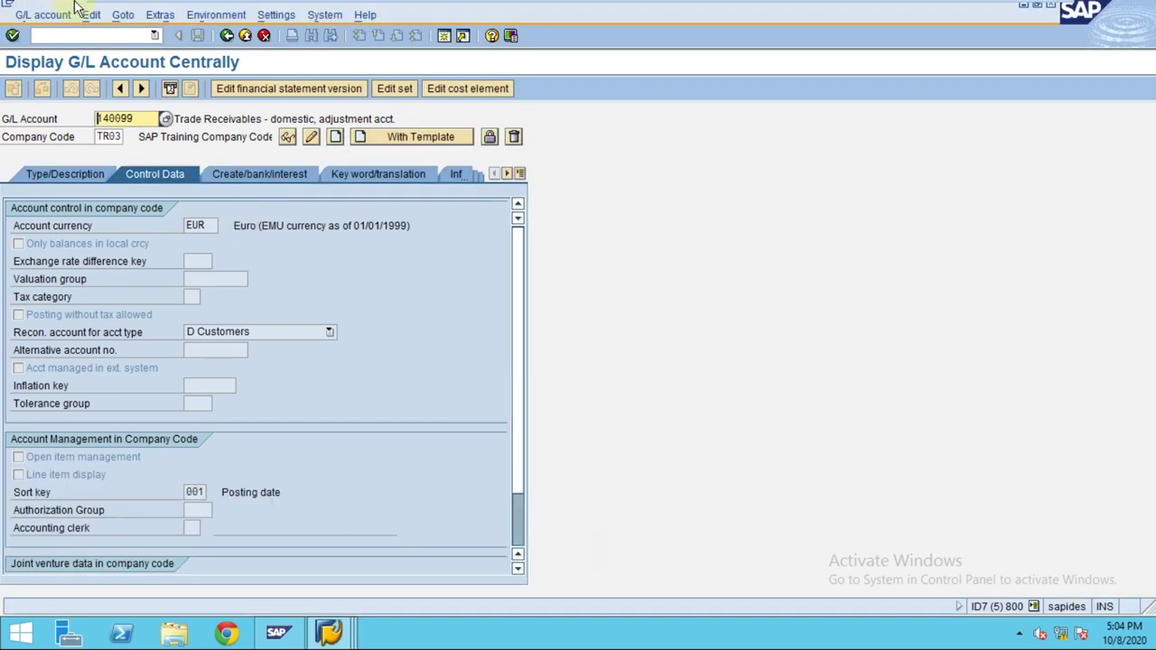
pyautogui.click(112, 35)
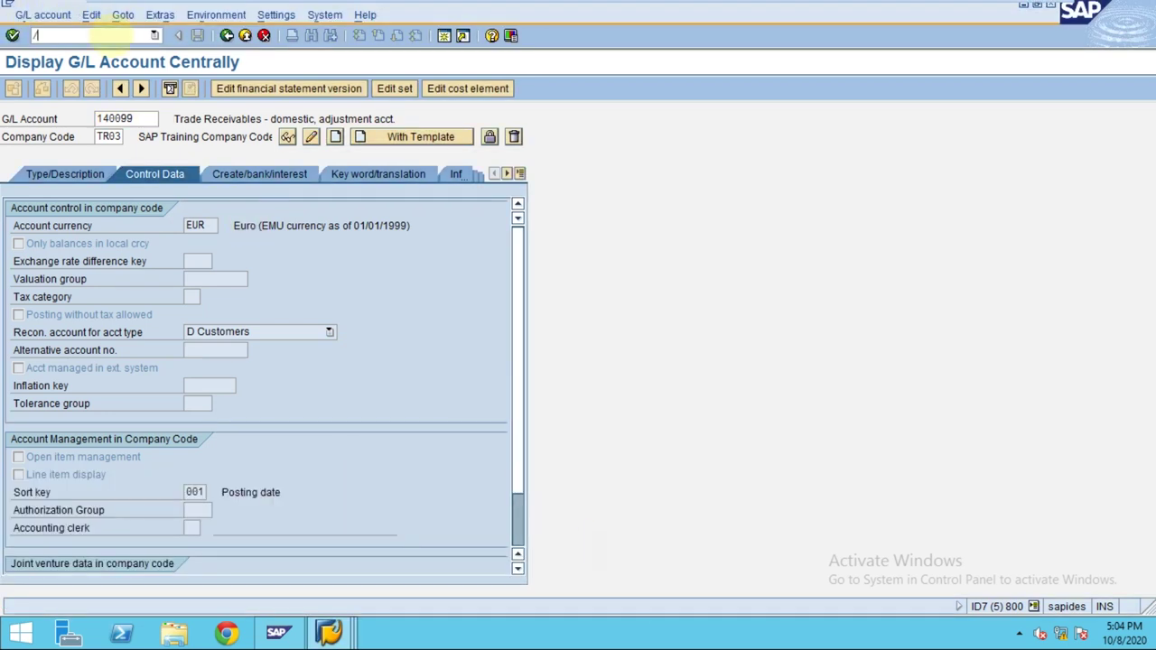
pyautogui.press('Return')
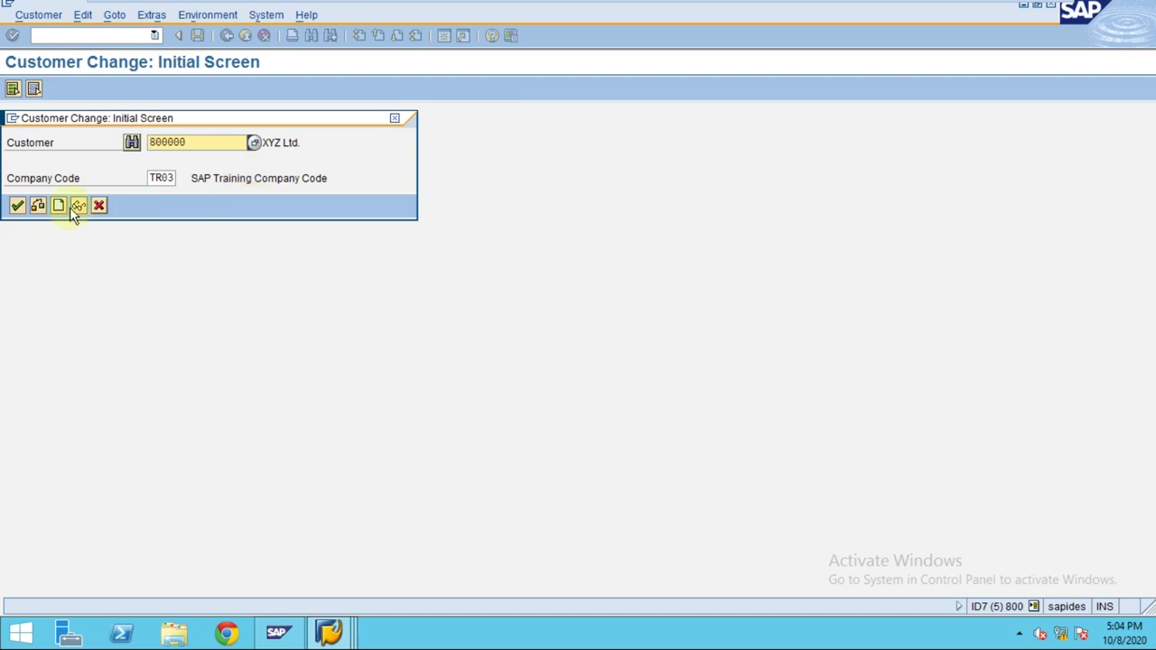
pyautogui.click(17, 206)
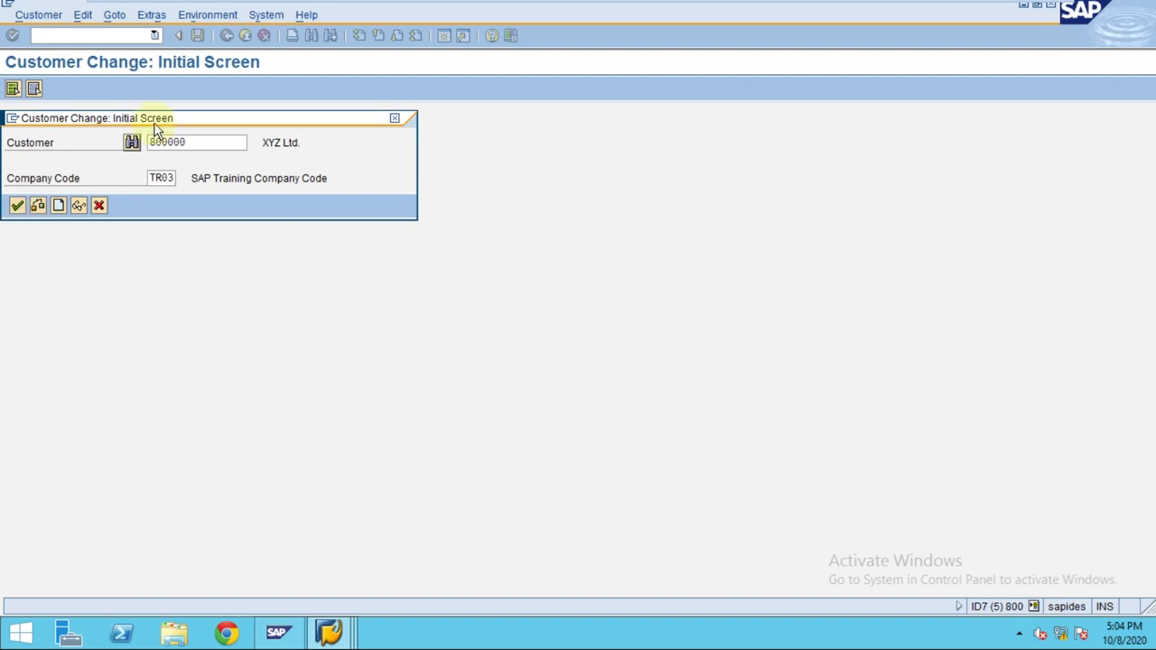
pyautogui.moveTo(149, 117); pyautogui.dragTo(348, 160)
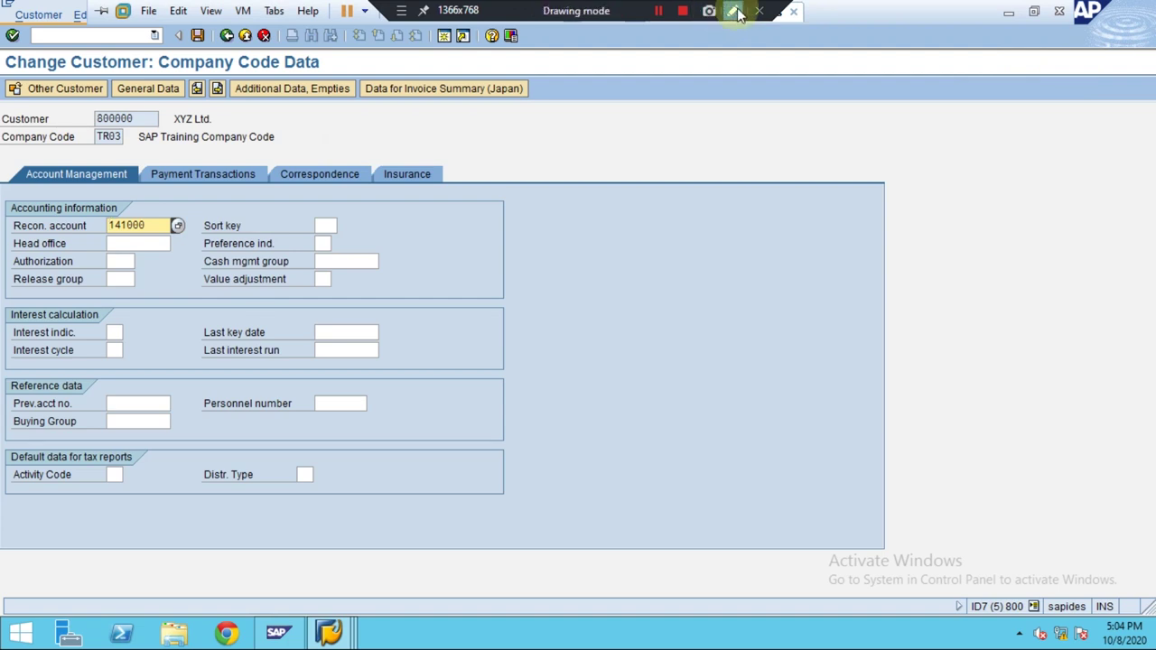
pyautogui.click(734, 12)
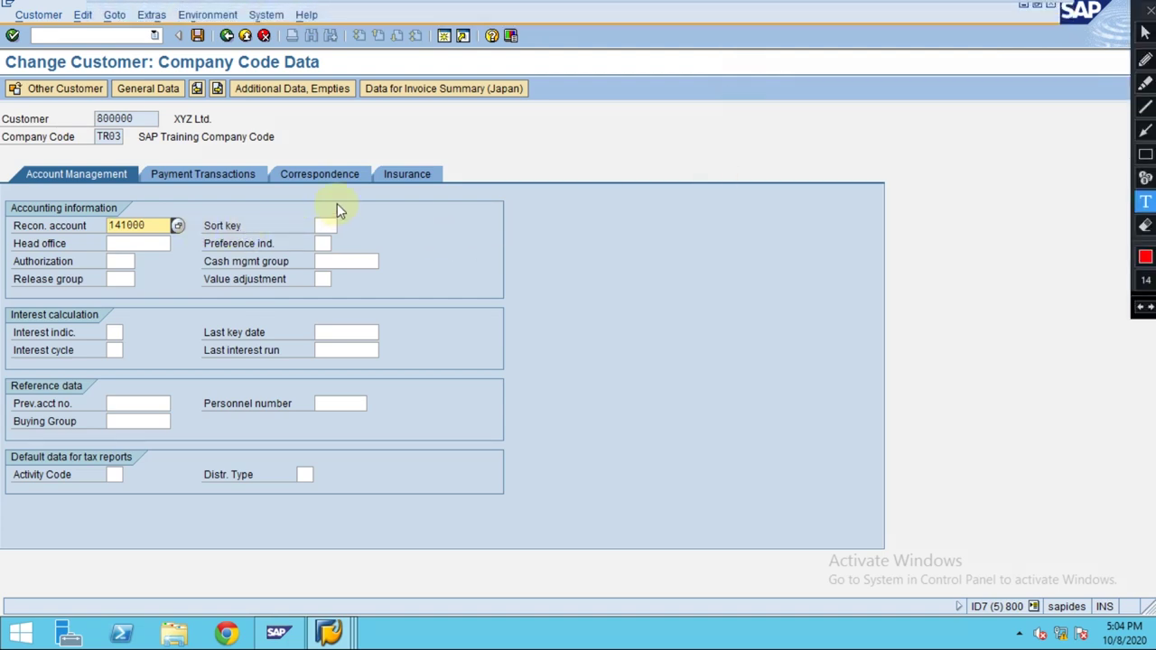
pyautogui.click(1145, 130)
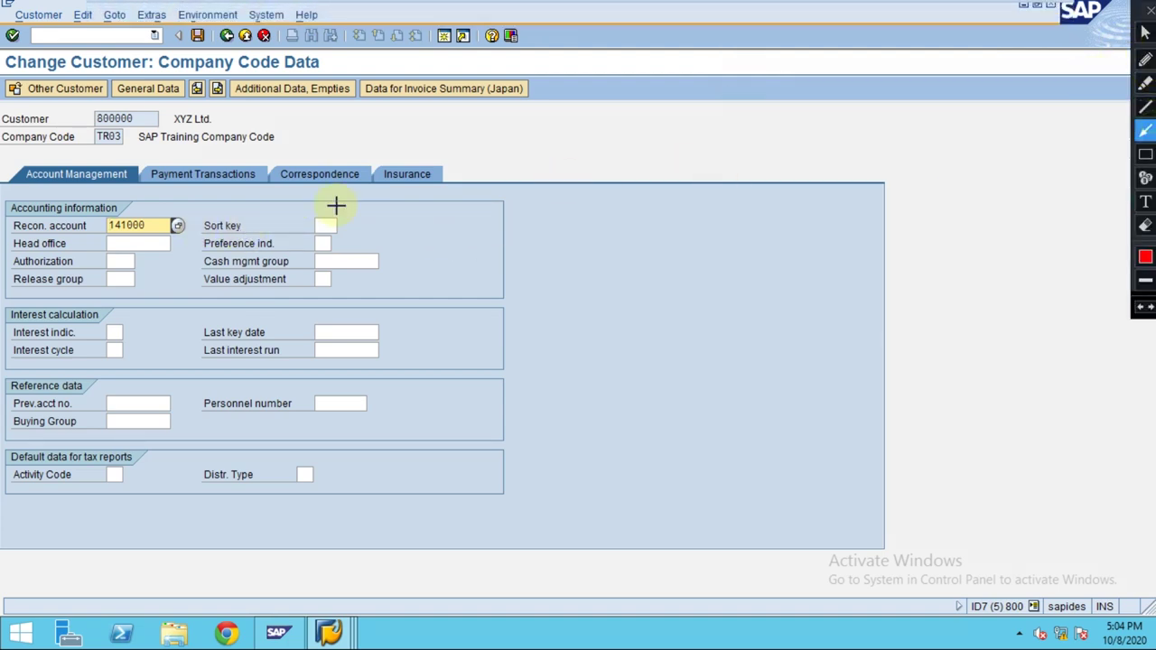
pyautogui.moveTo(261, 205); pyautogui.dragTo(181, 224)
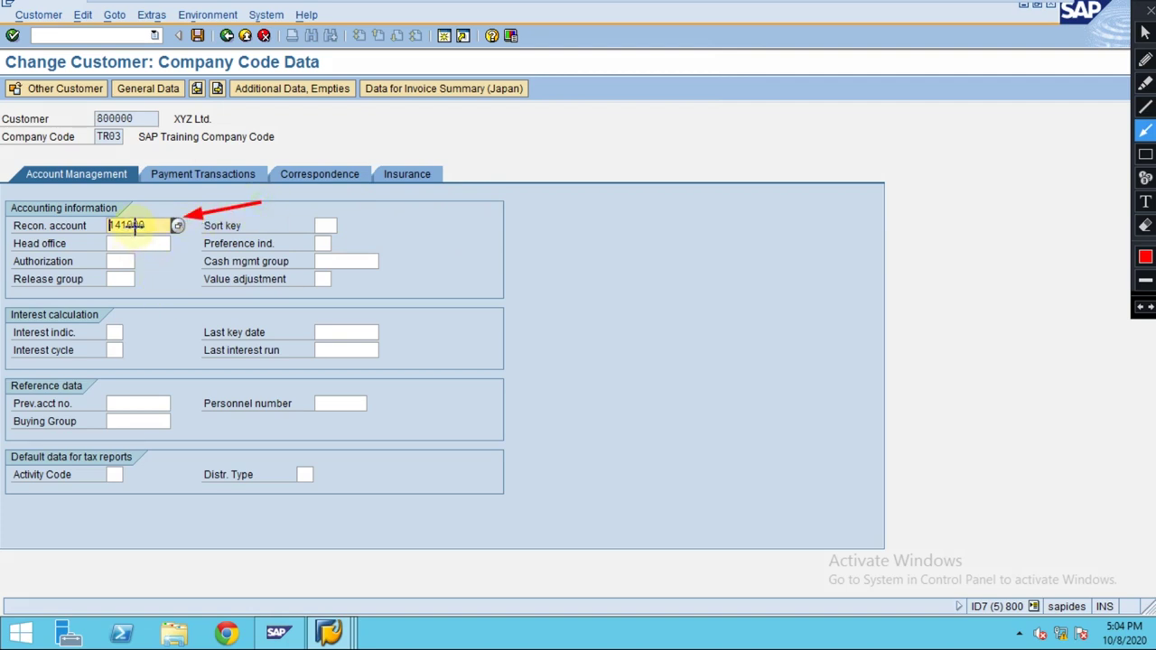
pyautogui.click(1141, 307)
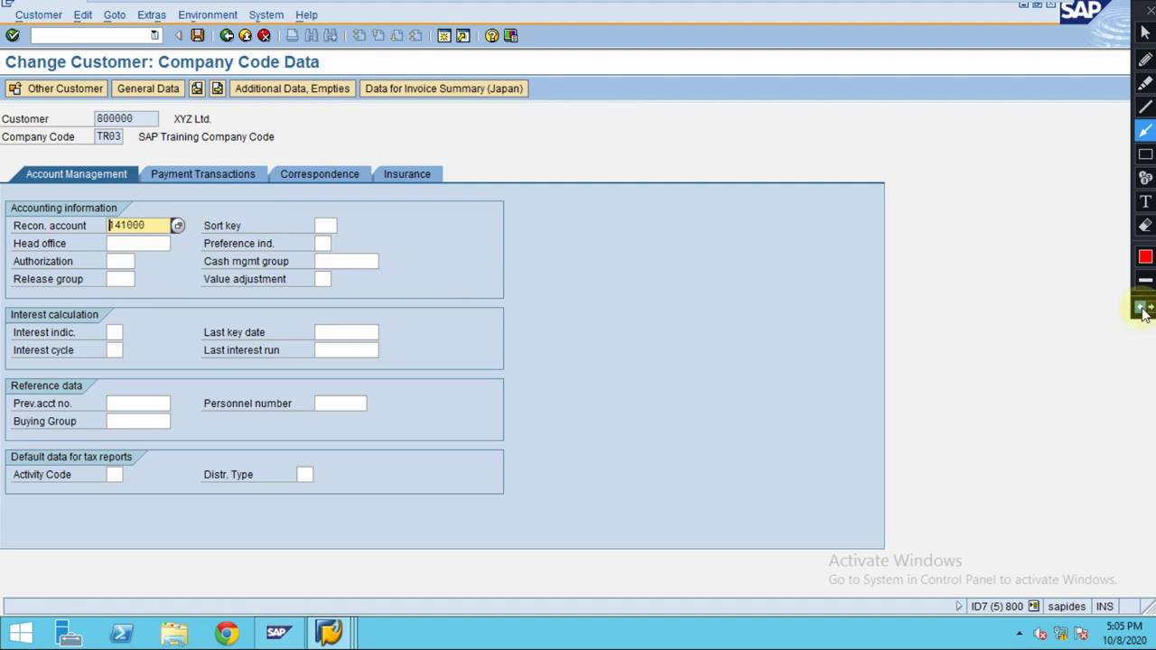
pyautogui.press('Escape')
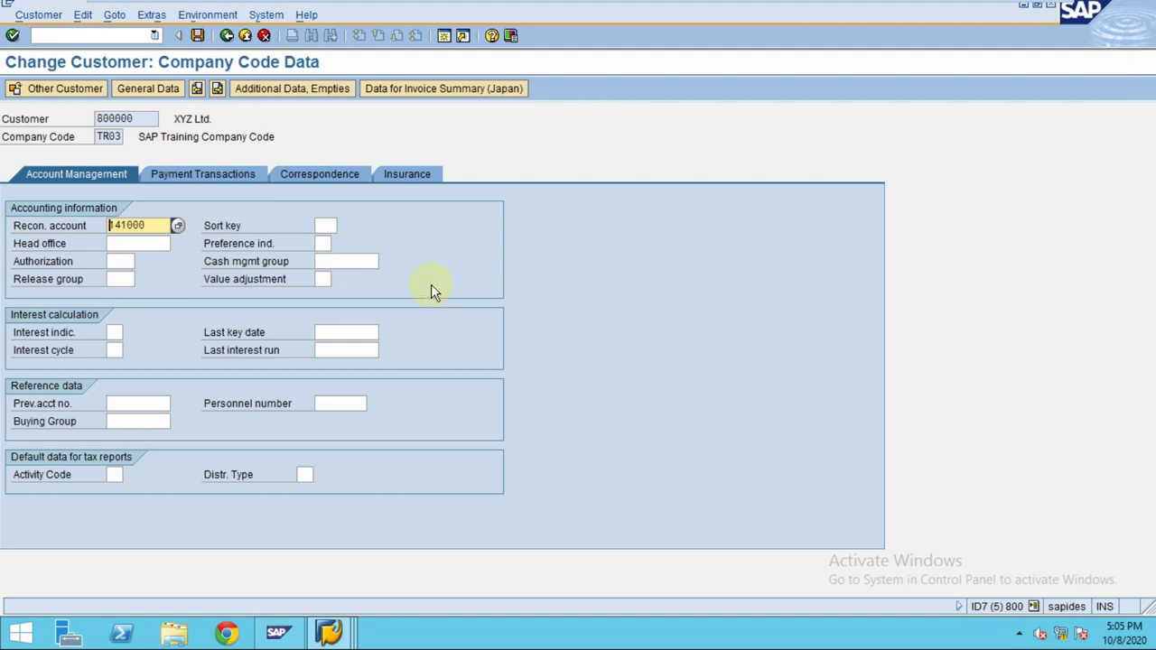
# Set the reconciliation account of XYZ Ltd. to 140030, Trade Receivables - domestic, from the list of possible accounts.
pyautogui.click(177, 225)
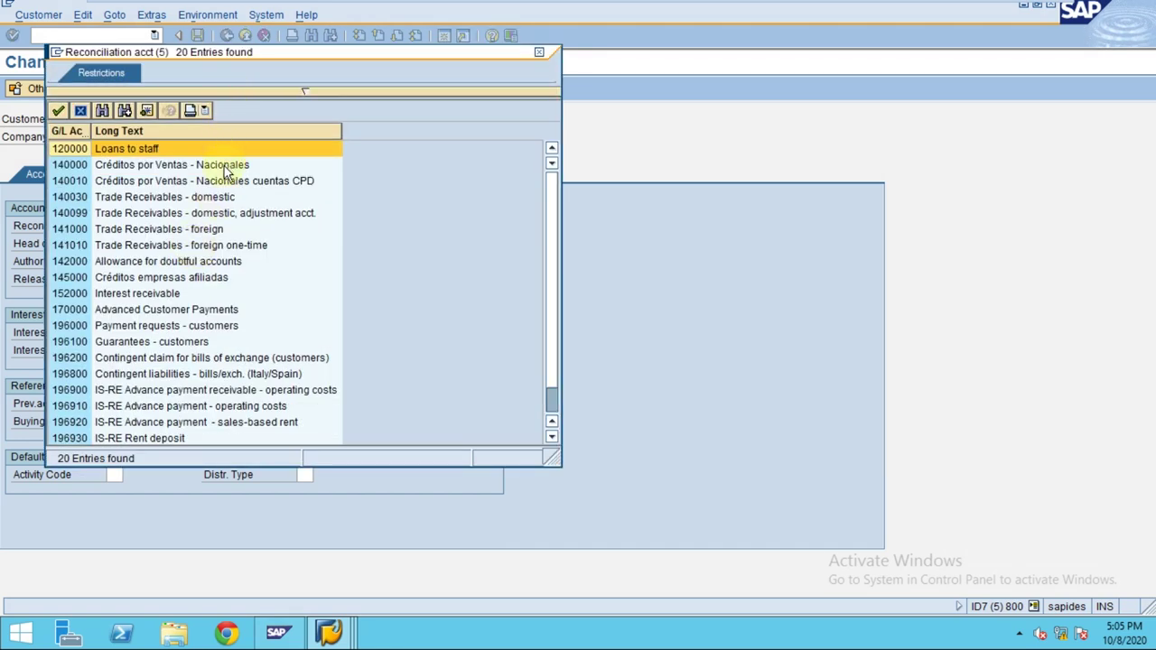
pyautogui.moveTo(240, 57); pyautogui.dragTo(560, 58)
pyautogui.scroll(-2, 528, 258)
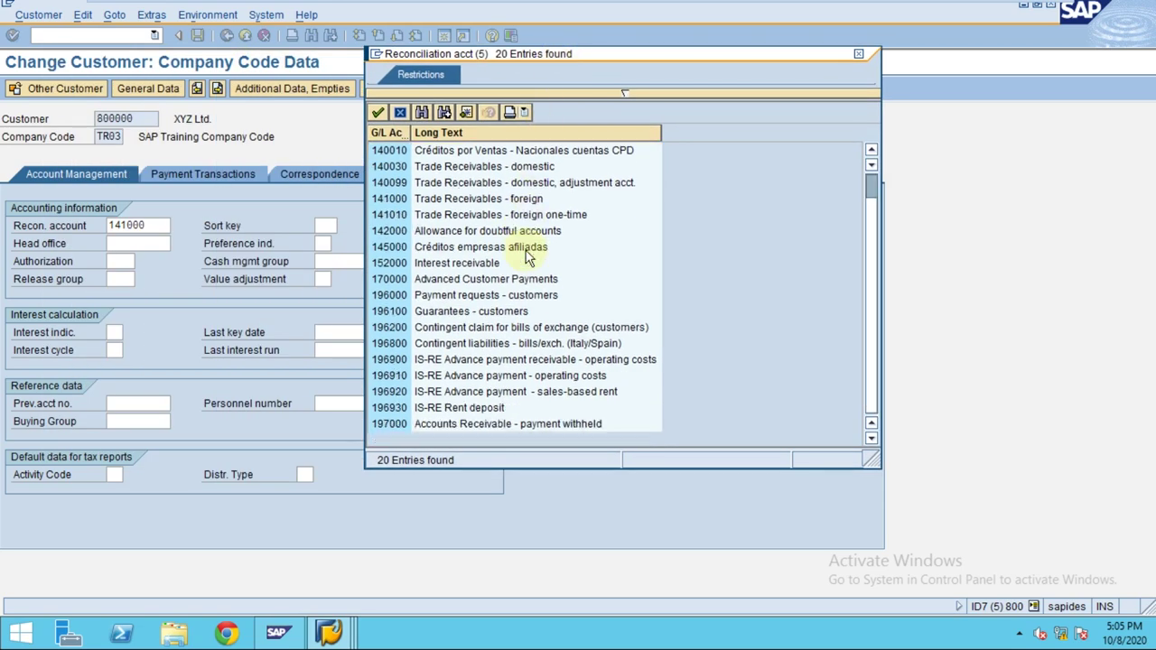
pyautogui.scroll(2, 528, 258)
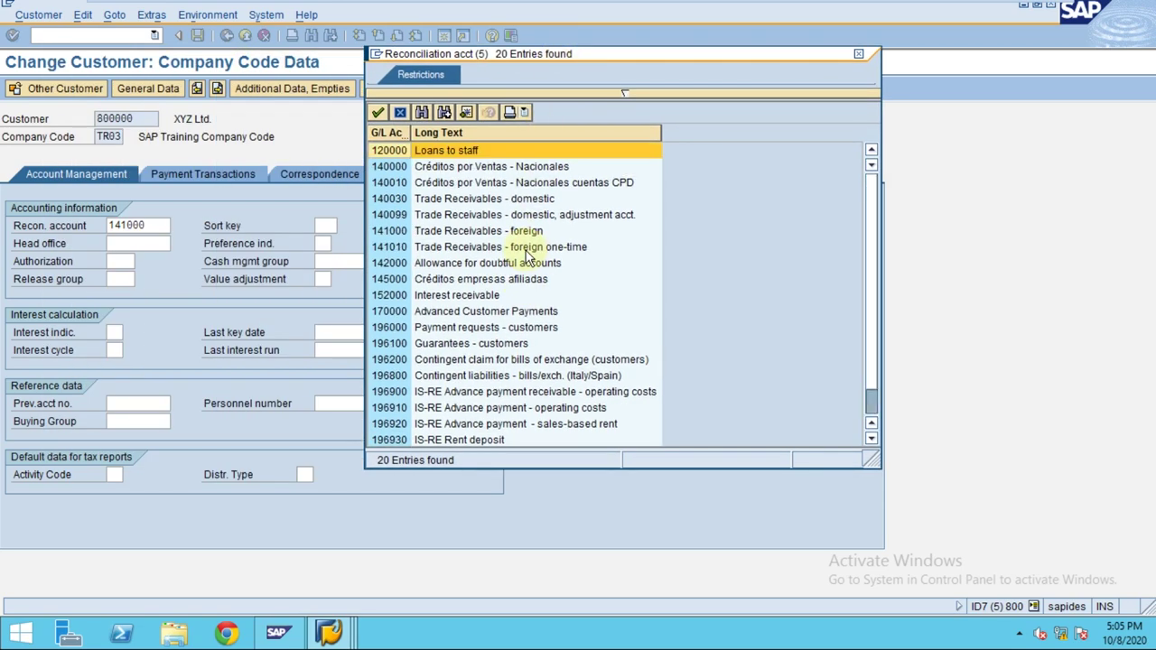
pyautogui.click(520, 217)
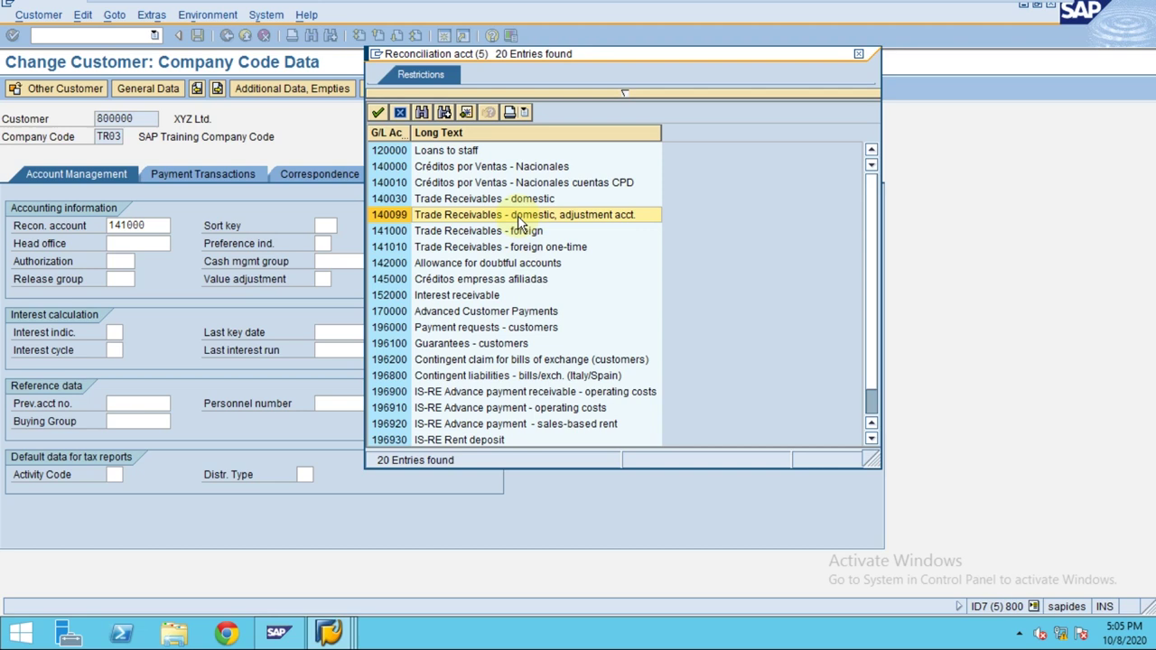
pyautogui.click(477, 200)
pyautogui.click(438, 215)
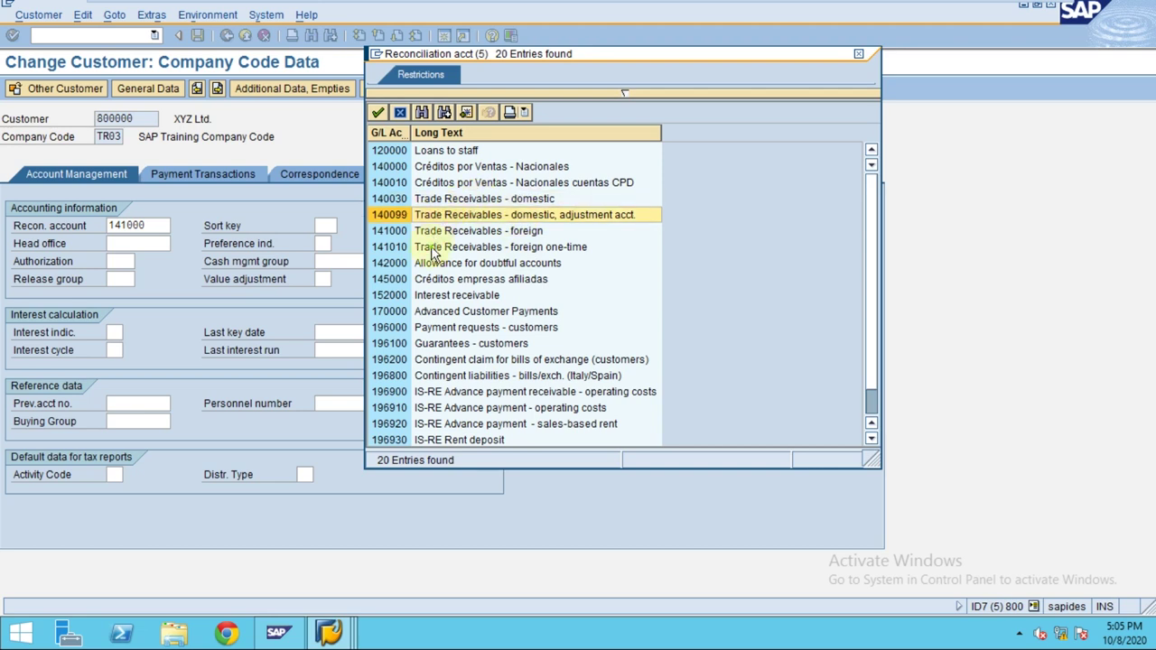
pyautogui.click(431, 248)
pyautogui.click(434, 233)
pyautogui.click(432, 247)
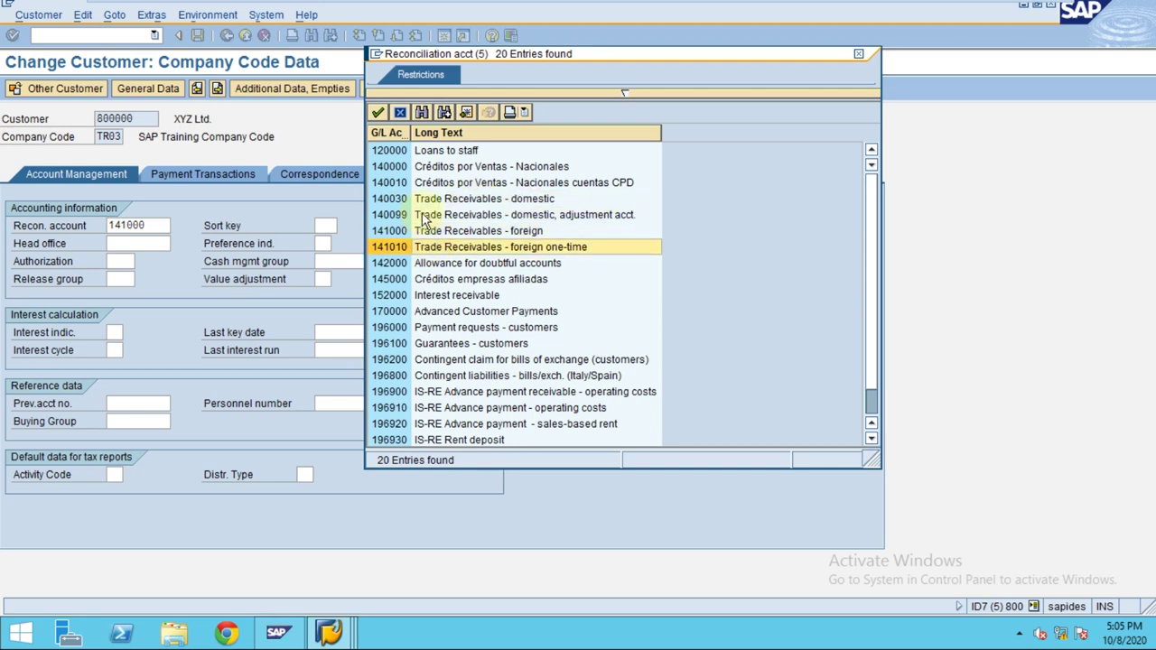
pyautogui.click(422, 200)
pyautogui.doubleClick(390, 200)
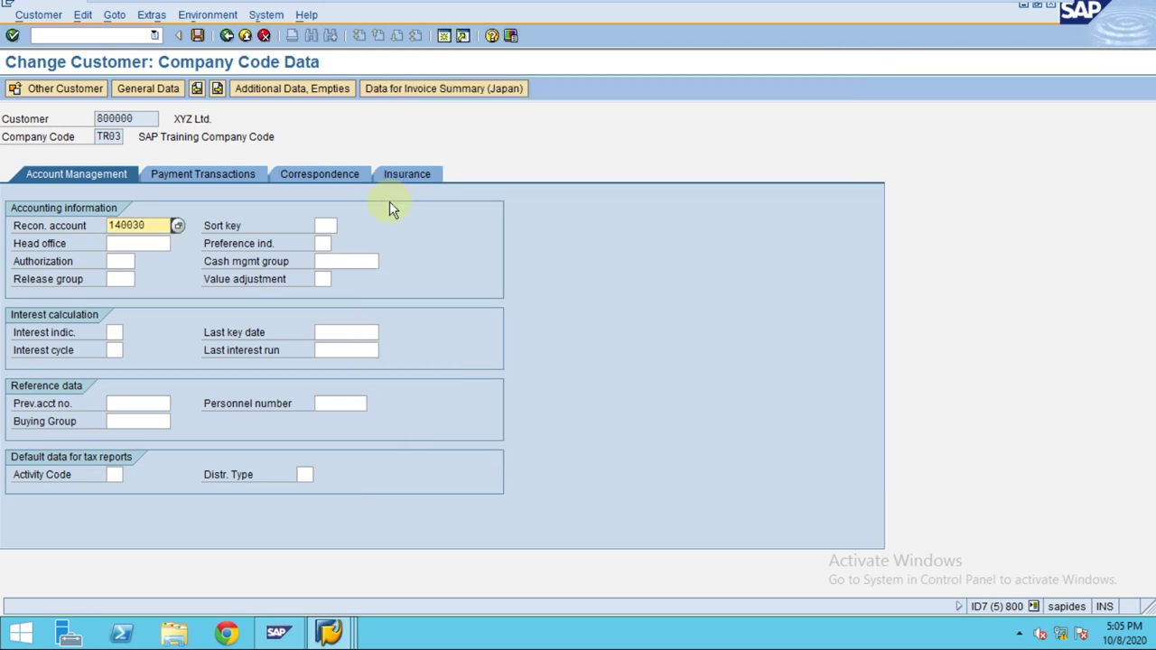
# Review the payment transactions data of XYZ Ltd. and save the customer's account management changes.
pyautogui.click(231, 170)
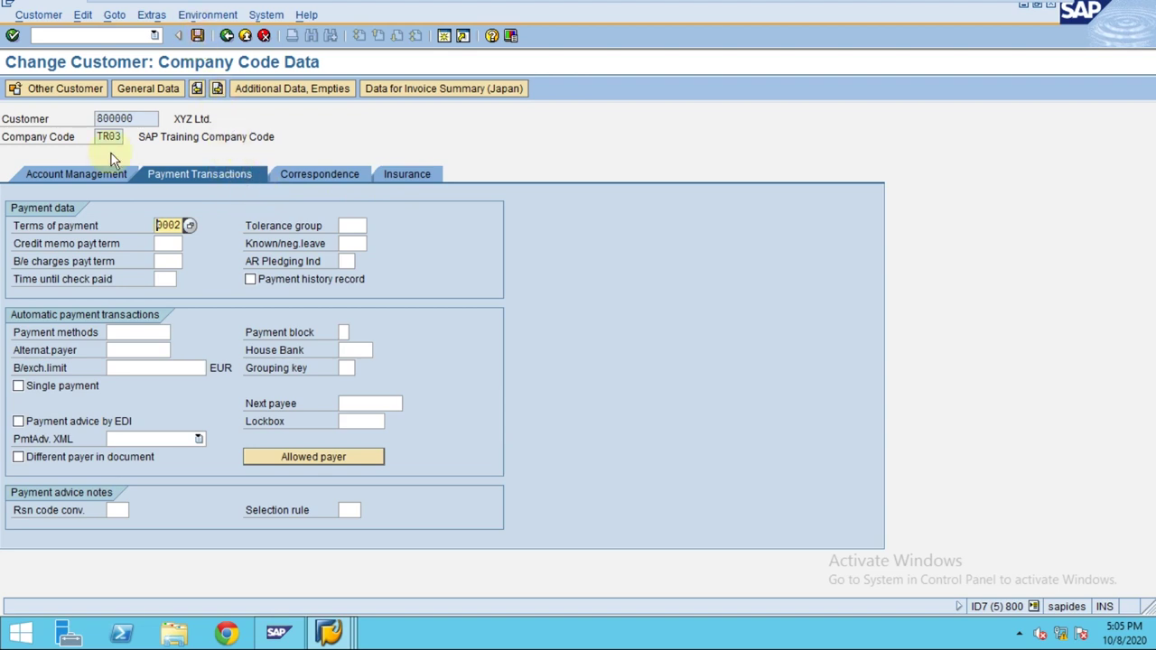
pyautogui.click(97, 173)
pyautogui.moveTo(145, 226); pyautogui.dragTo(23, 228)
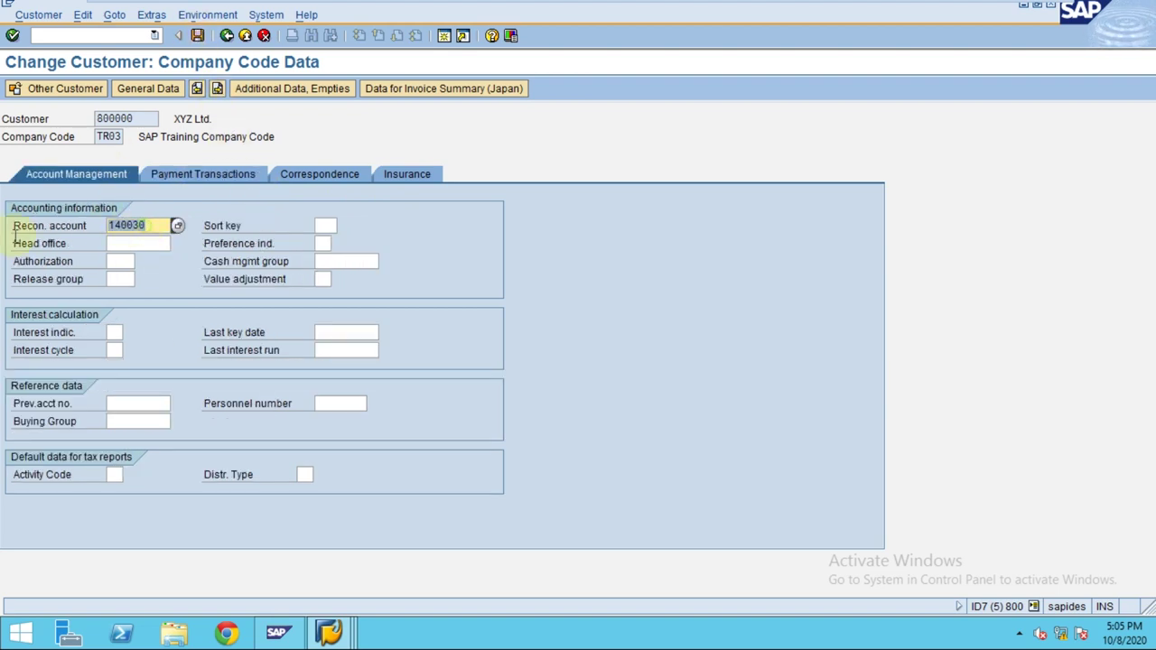
pyautogui.click(197, 34)
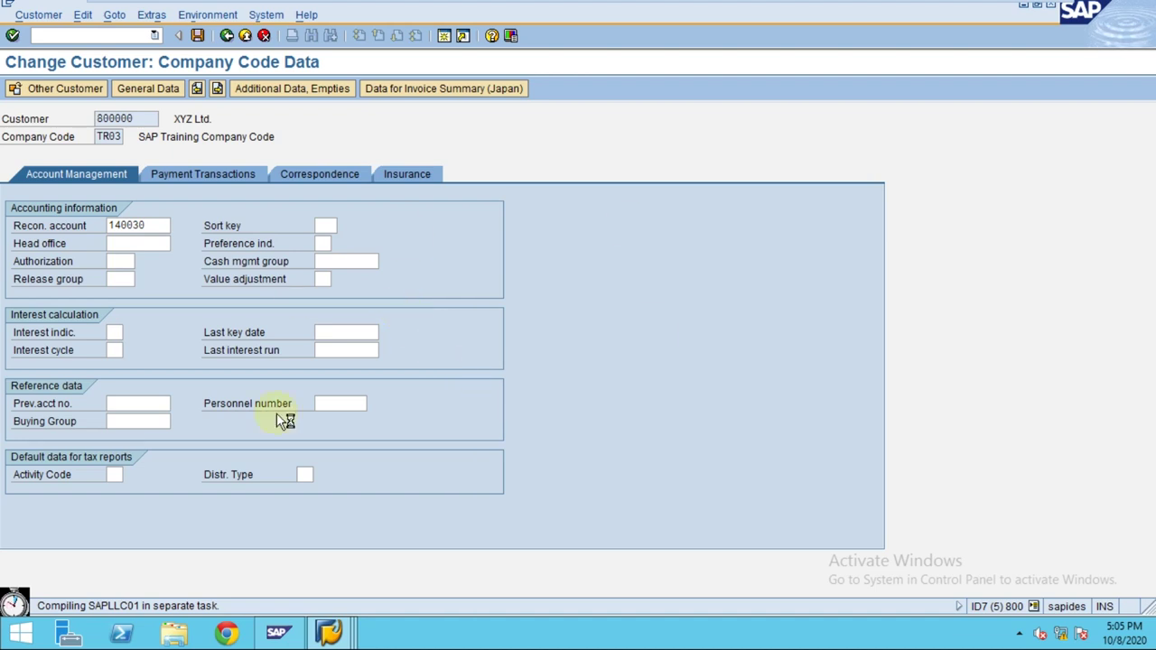
pyautogui.moveTo(581, 5)
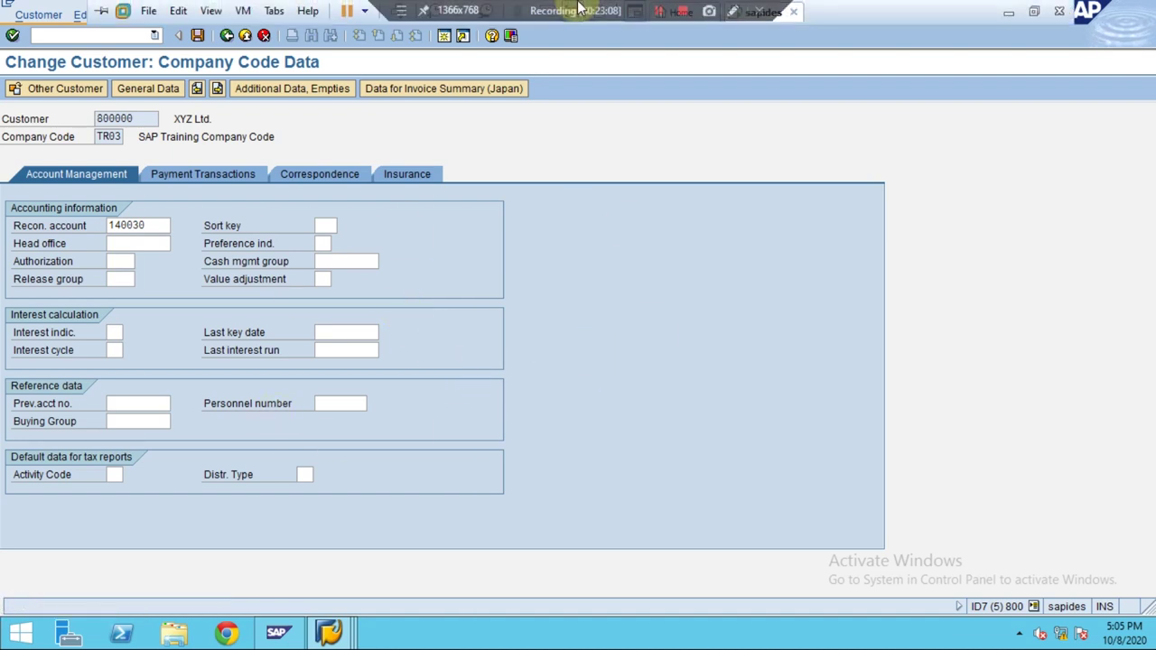